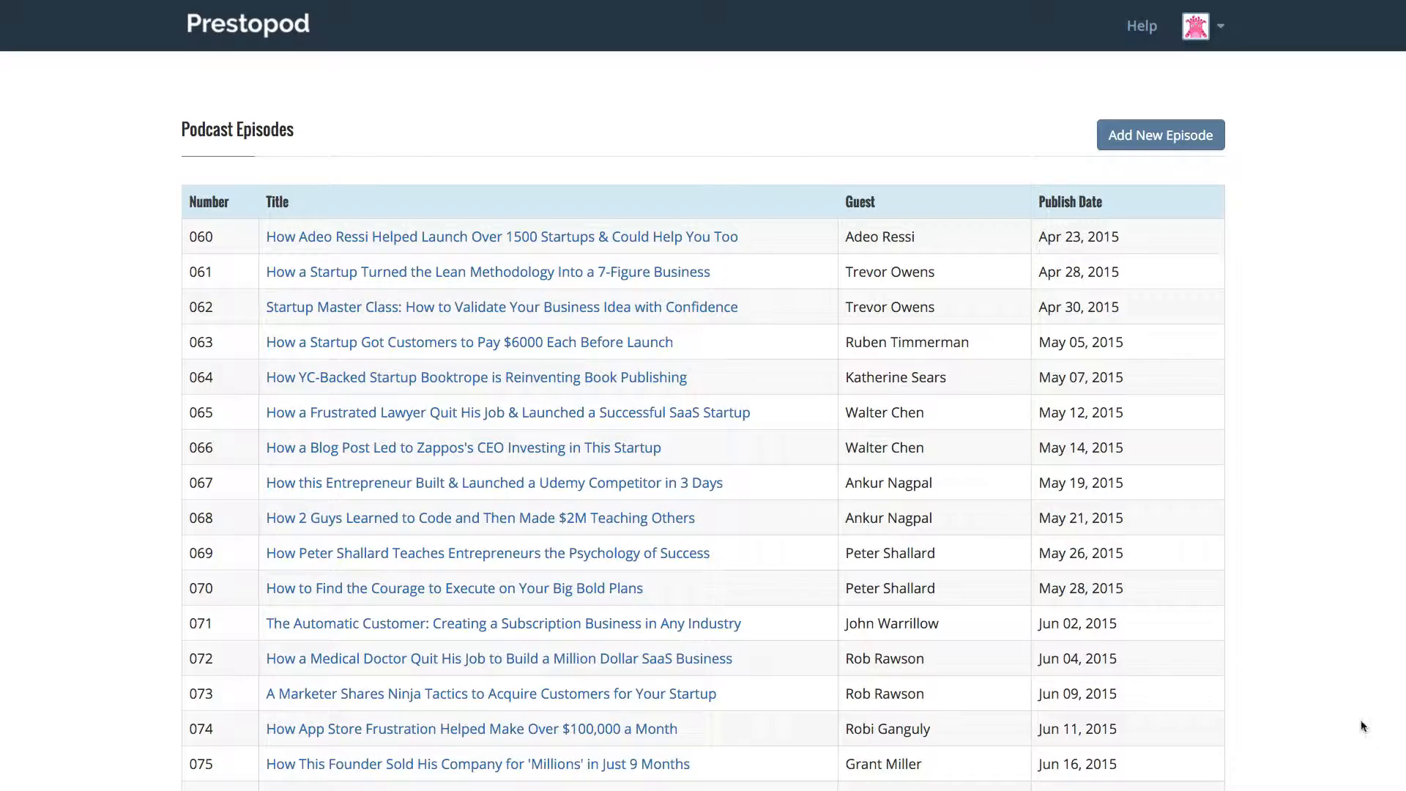
# - Open episode 106 from the end of the podcast episode list and review its general information
pyautogui.scroll(-10, 1329, 671)
pyautogui.scroll(-3, 1329, 672)
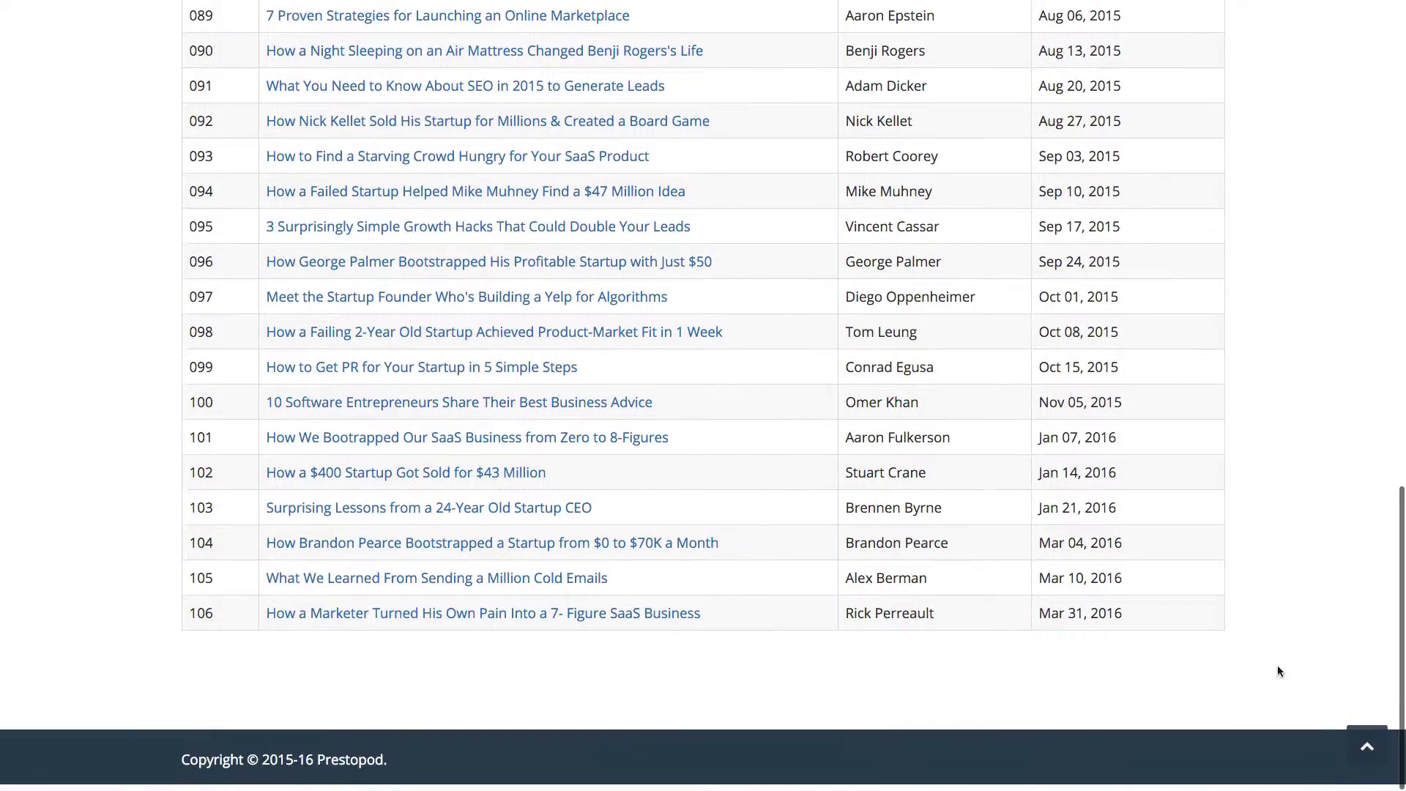
pyautogui.click(403, 619)
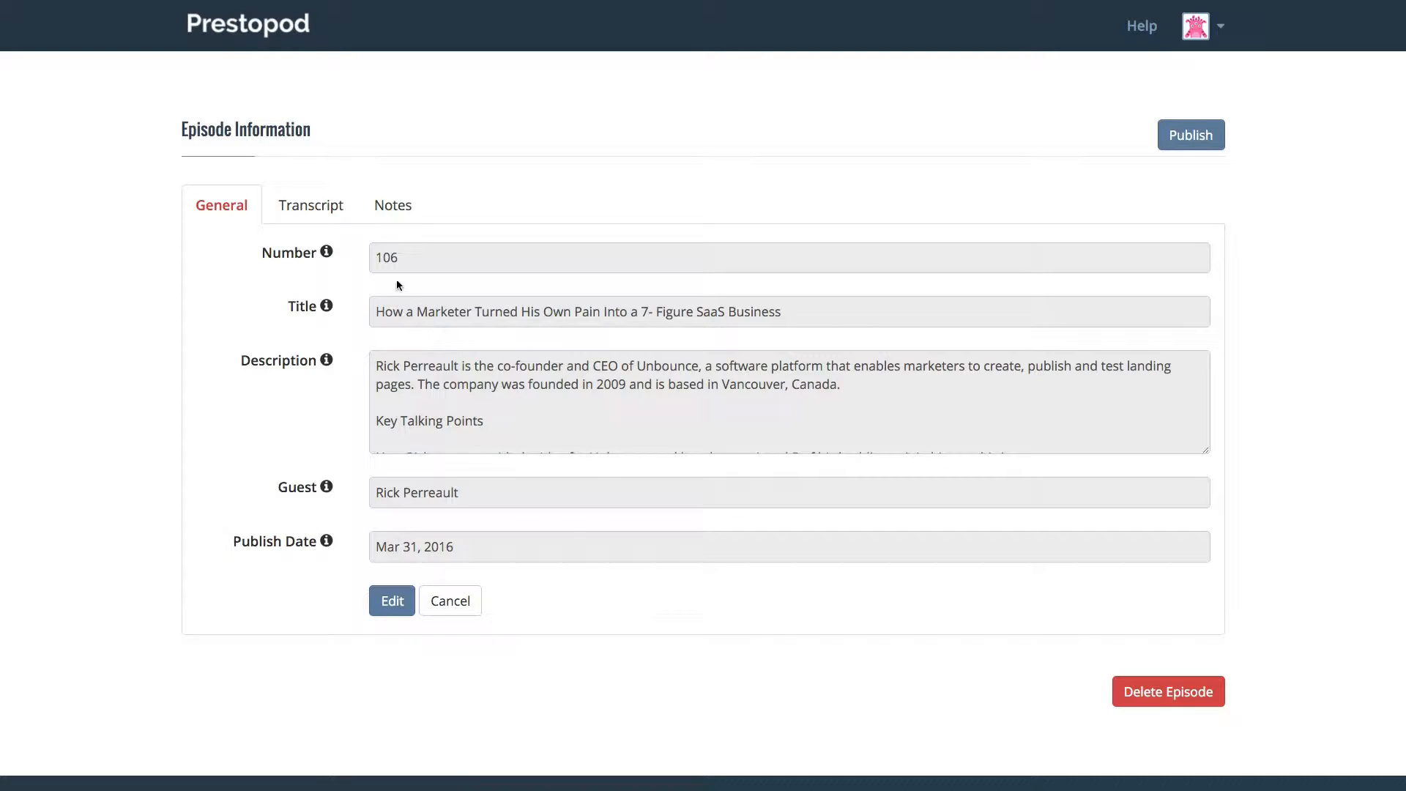
pyautogui.scroll(-5, 464, 394)
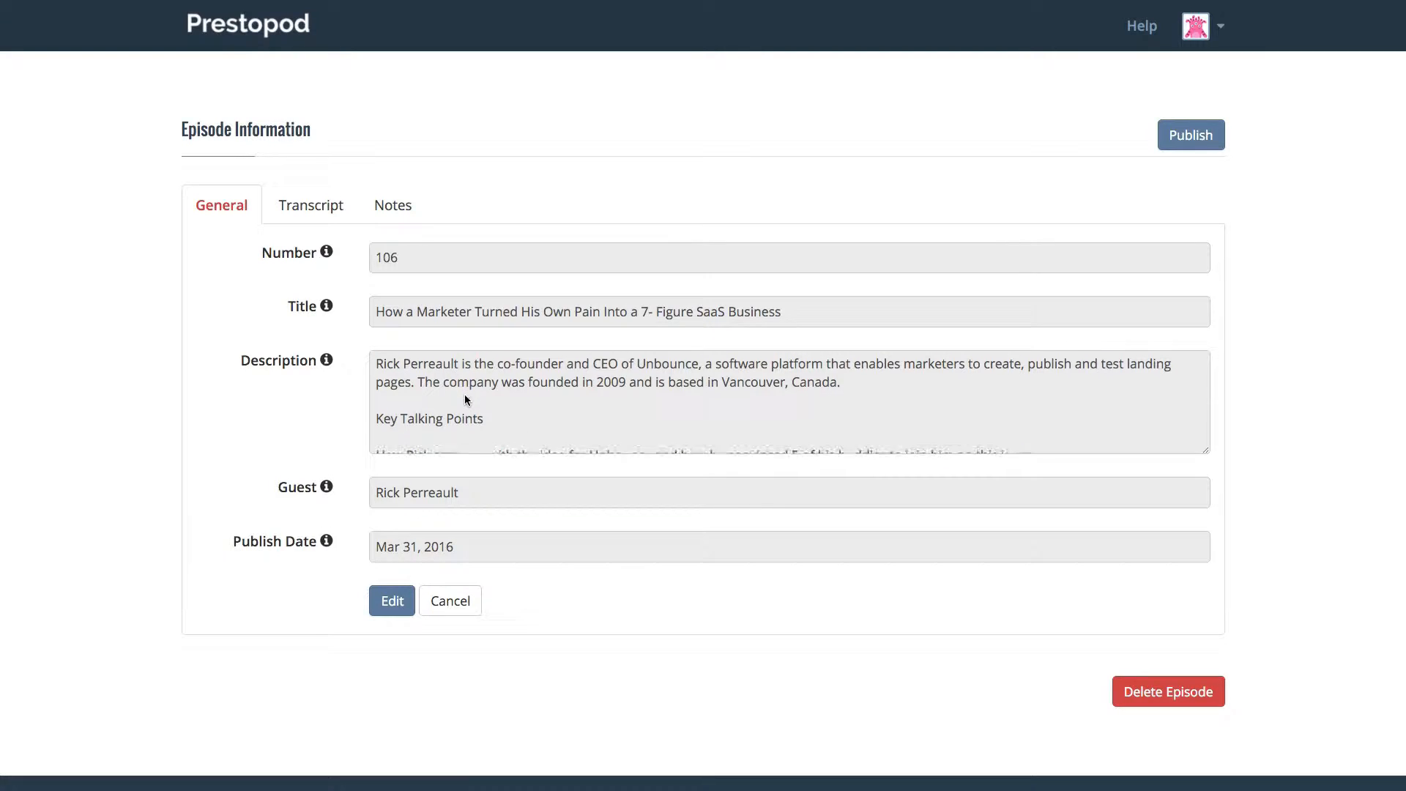
pyautogui.scroll(6, 465, 394)
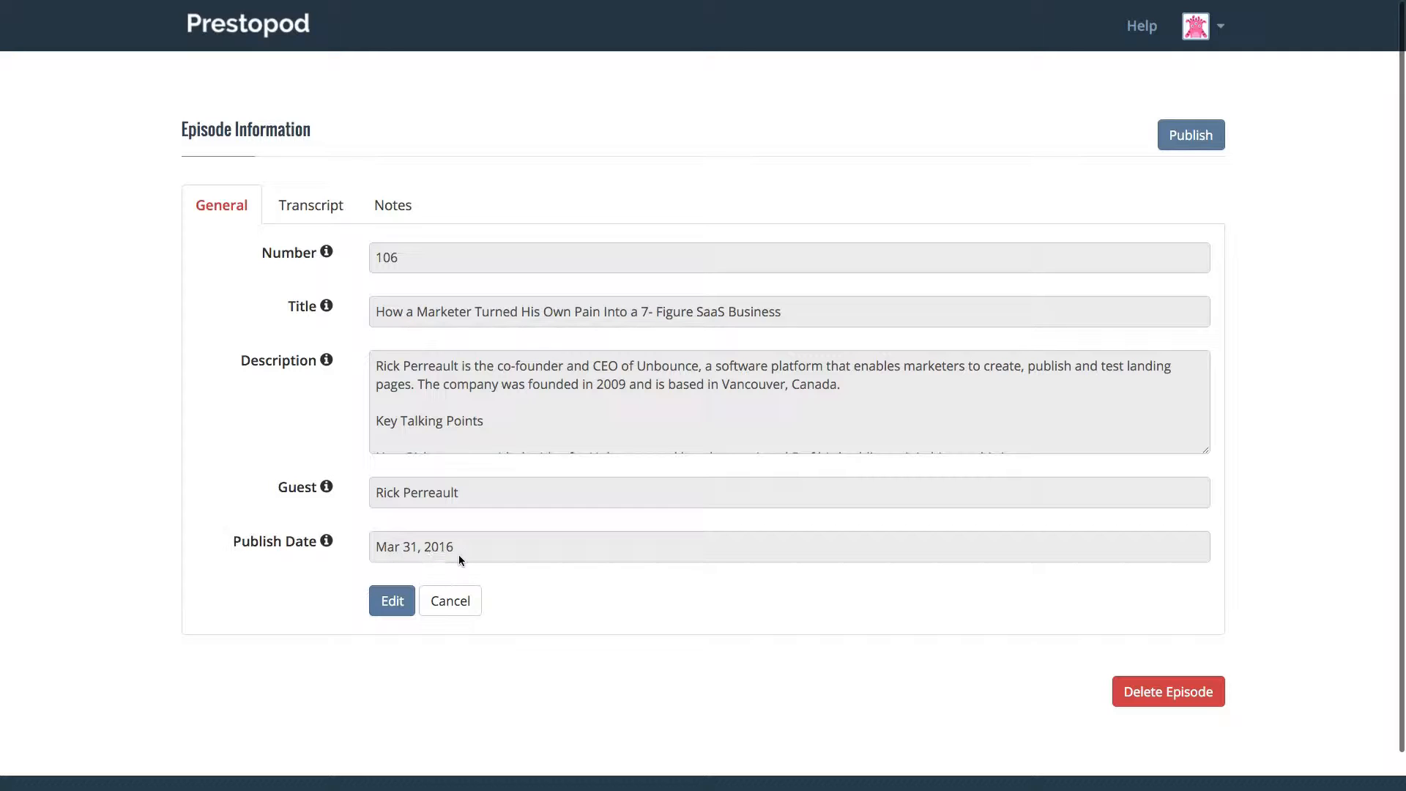
# - Look through the transcript of episode 106 and return to its general information
pyautogui.click(303, 212)
pyautogui.scroll(-2, 524, 399)
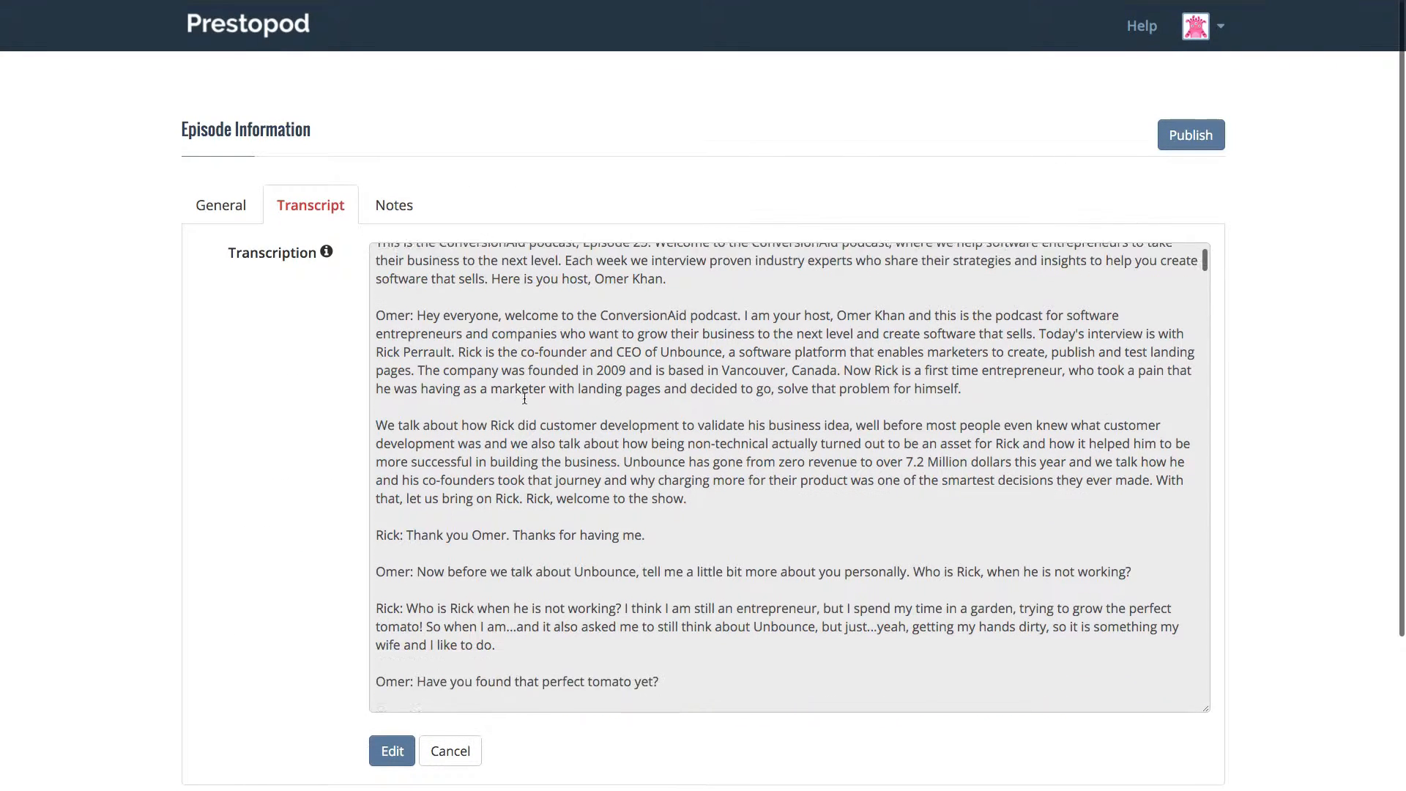
pyautogui.scroll(-15, 524, 399)
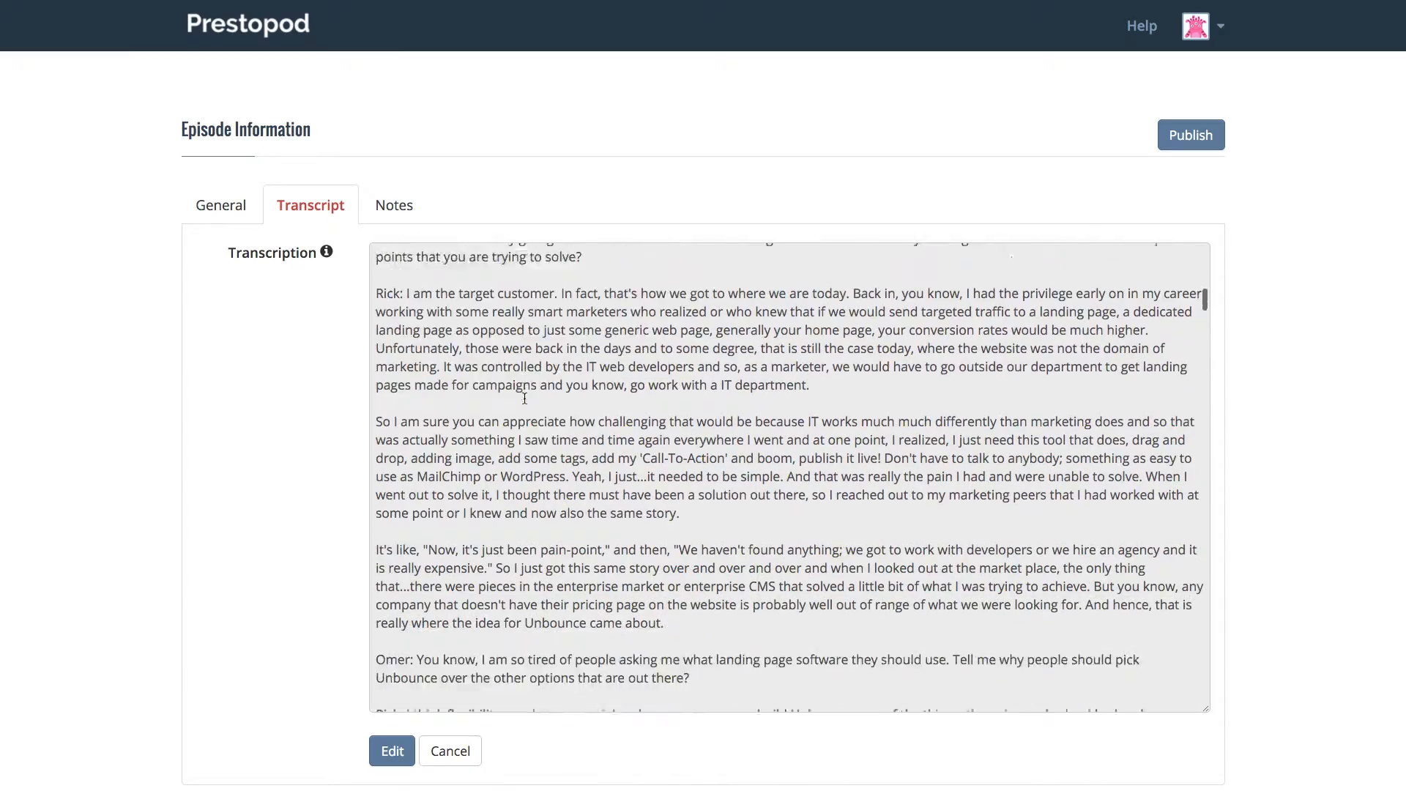
pyautogui.scroll(-10, 524, 399)
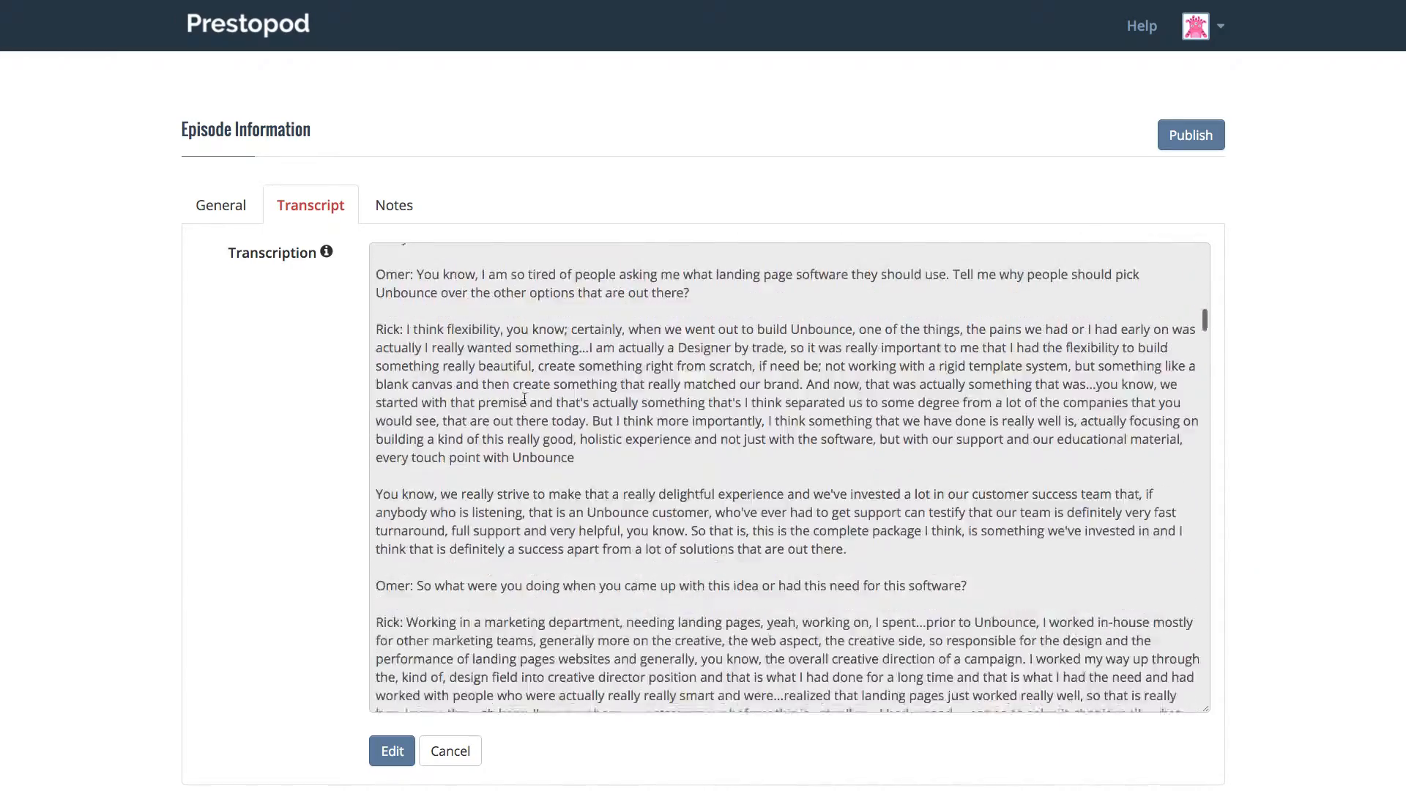
pyautogui.scroll(20, 525, 399)
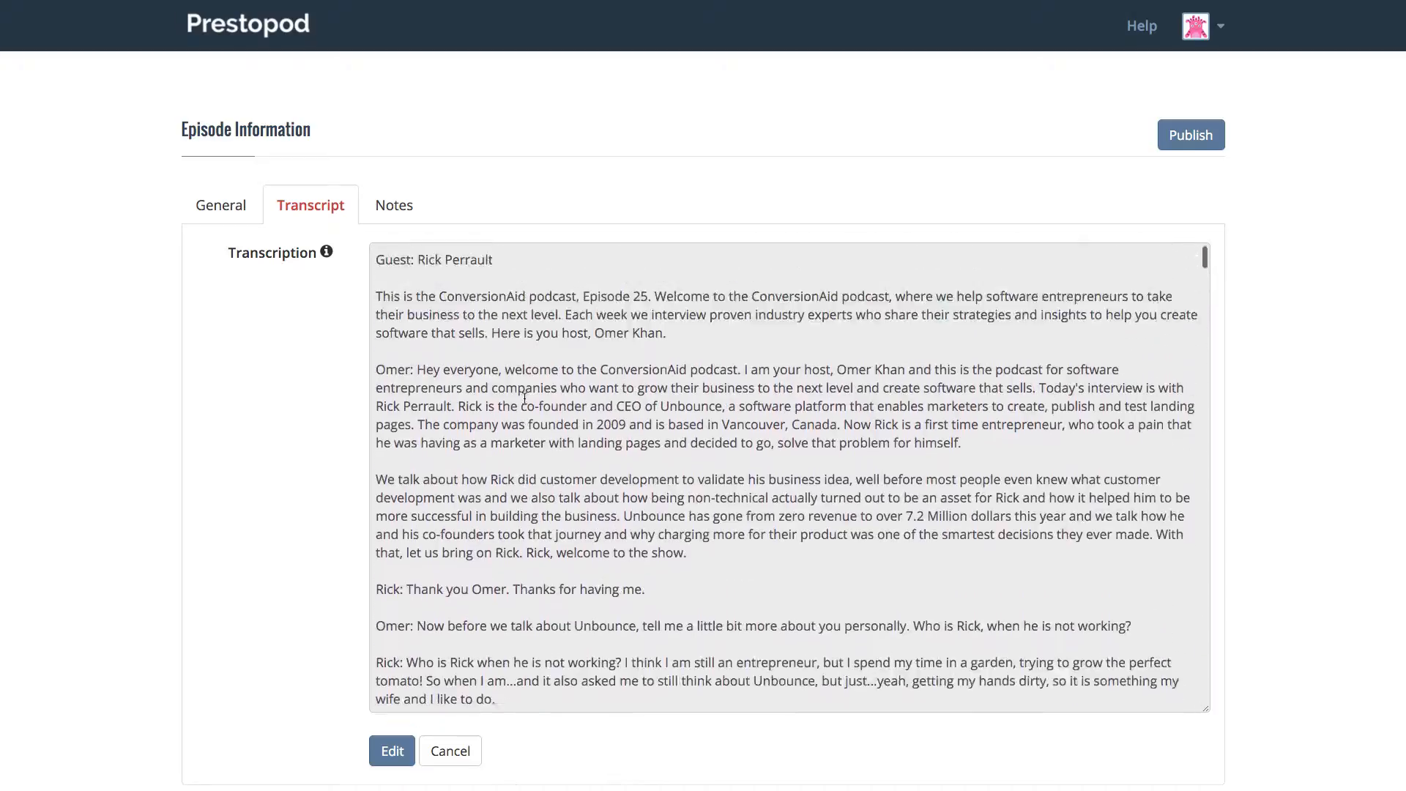
pyautogui.scroll(2, 525, 399)
pyautogui.click(227, 204)
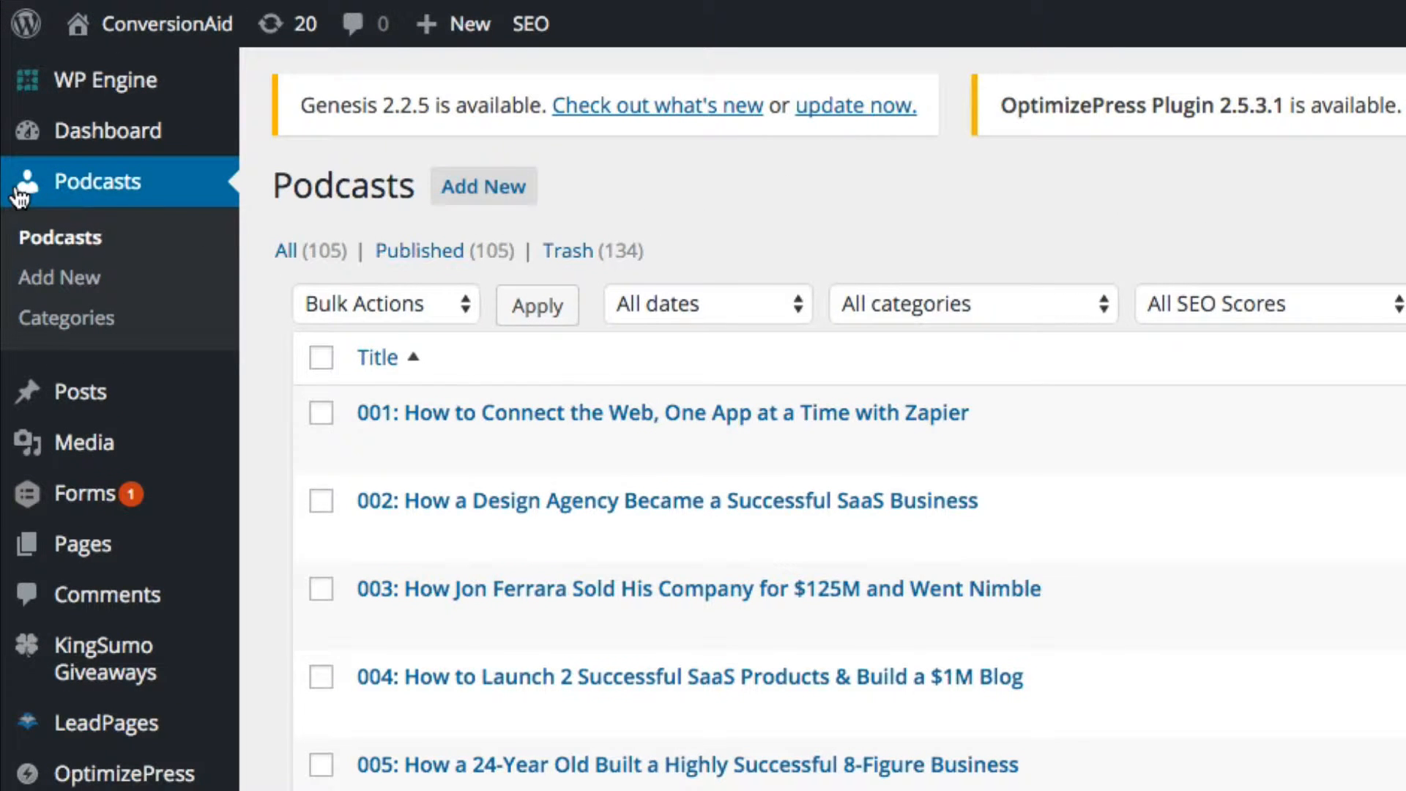
pyautogui.scroll(1, 44, 191)
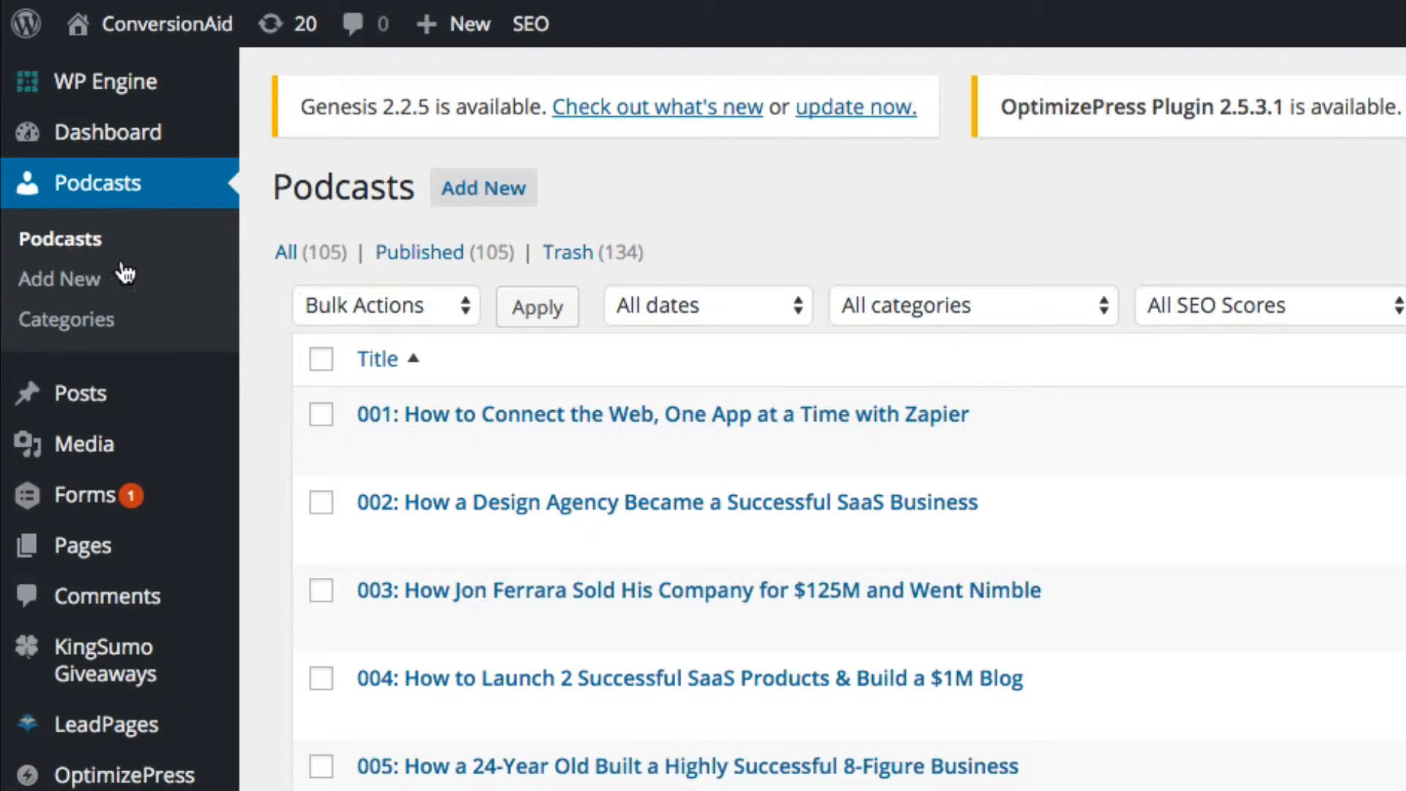
pyautogui.moveTo(59, 408)
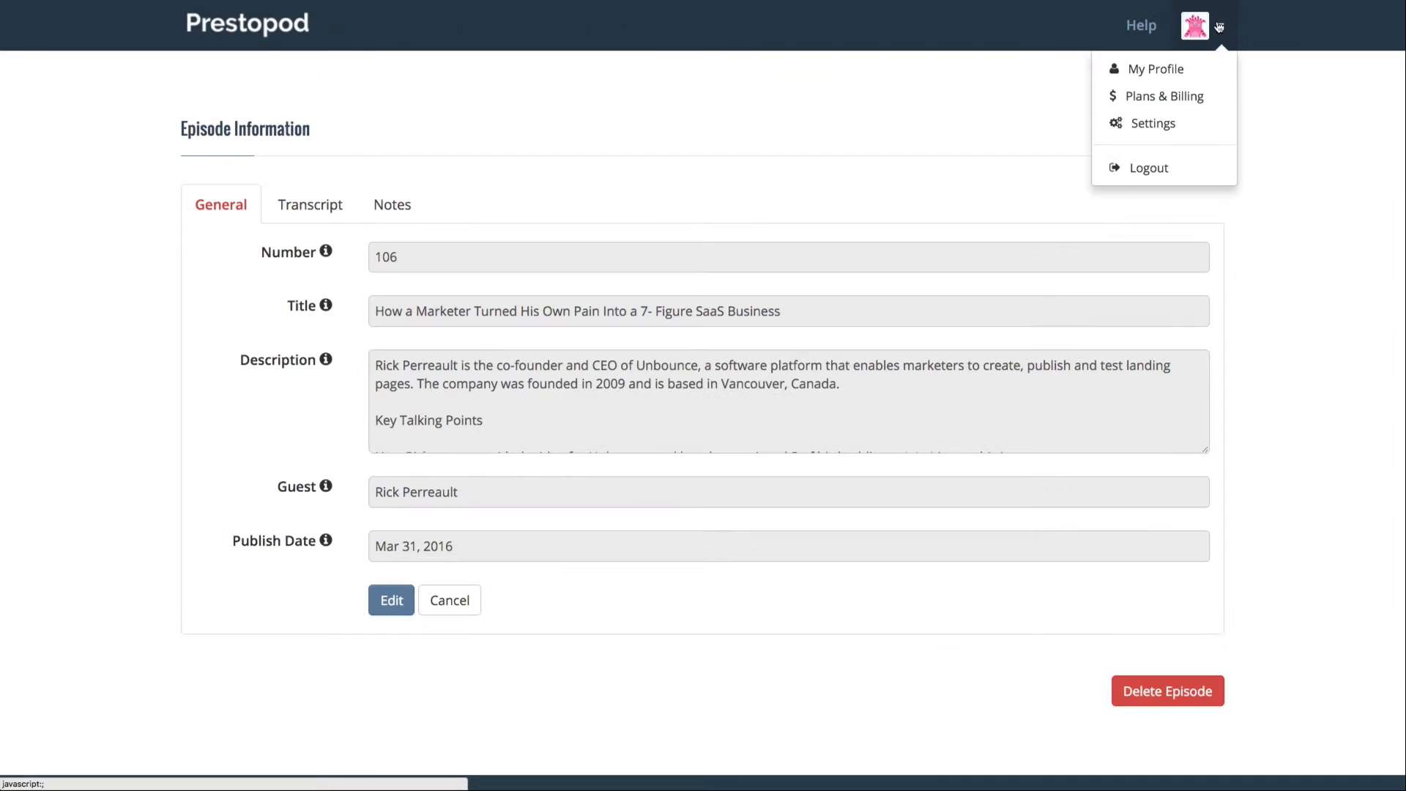
# - Set the WP Post Type to "podcast" in the advanced WordPress podcast settings and save the update
pyautogui.click(1171, 126)
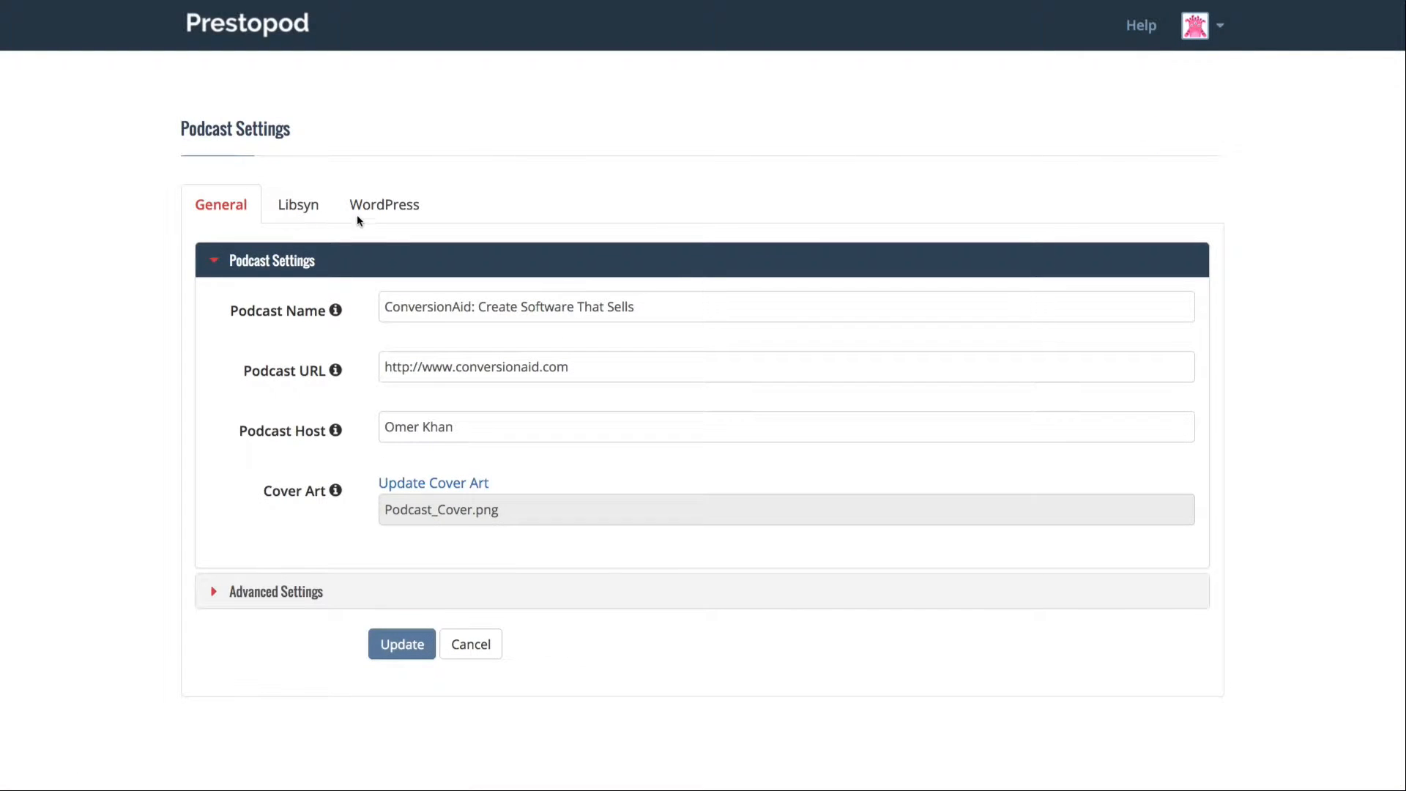
pyautogui.click(378, 208)
pyautogui.scroll(-3, 288, 382)
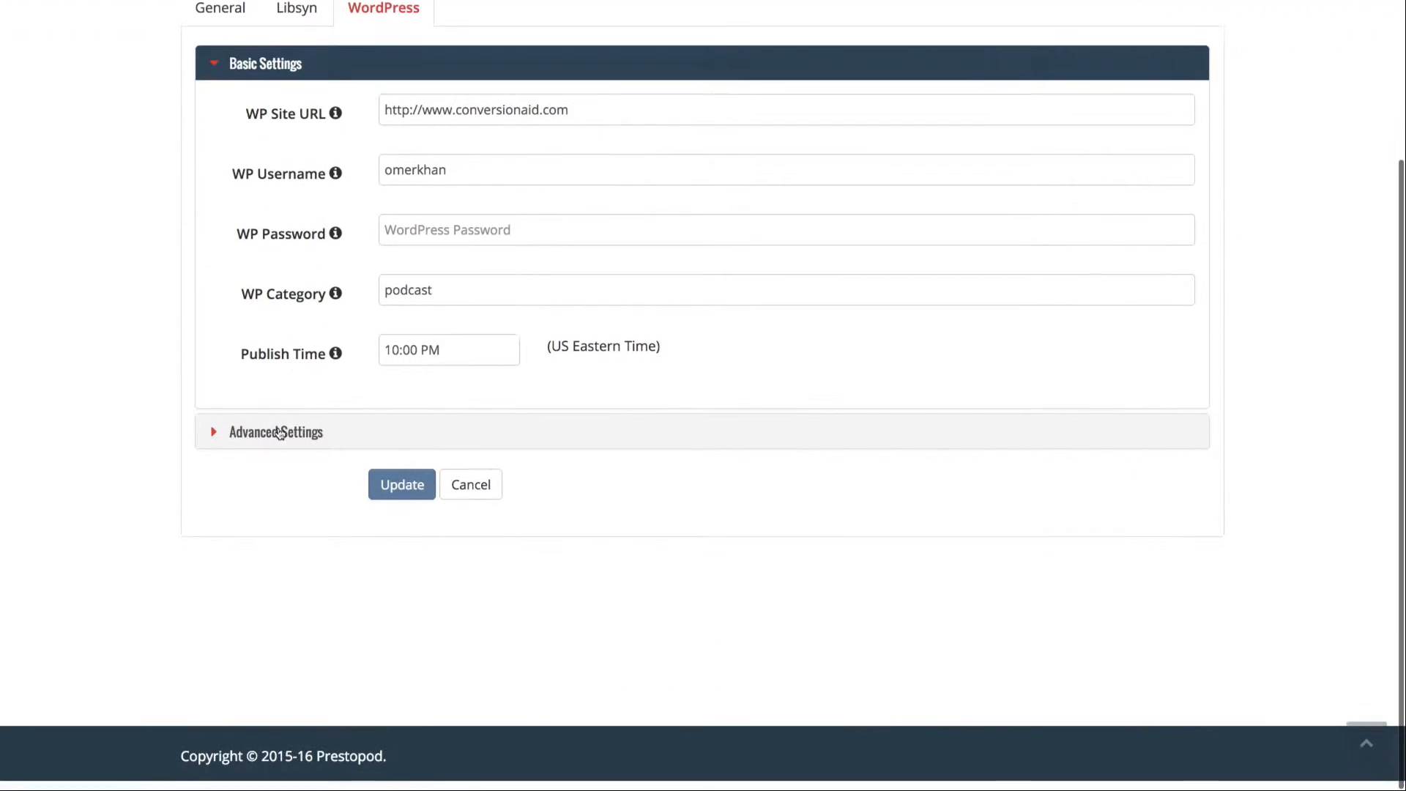
pyautogui.click(210, 441)
pyautogui.scroll(-3, 125, 382)
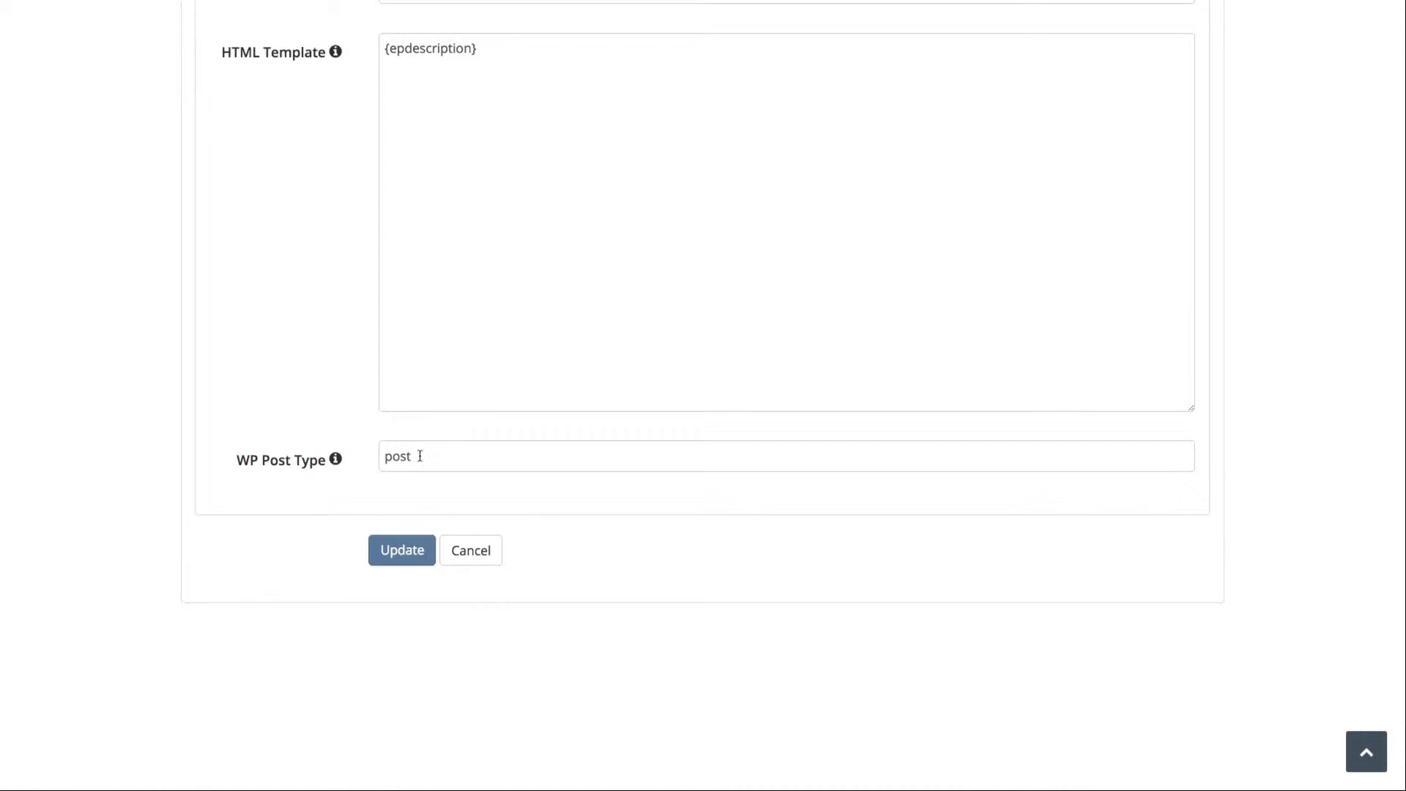
pyautogui.moveTo(419, 457); pyautogui.dragTo(379, 457)
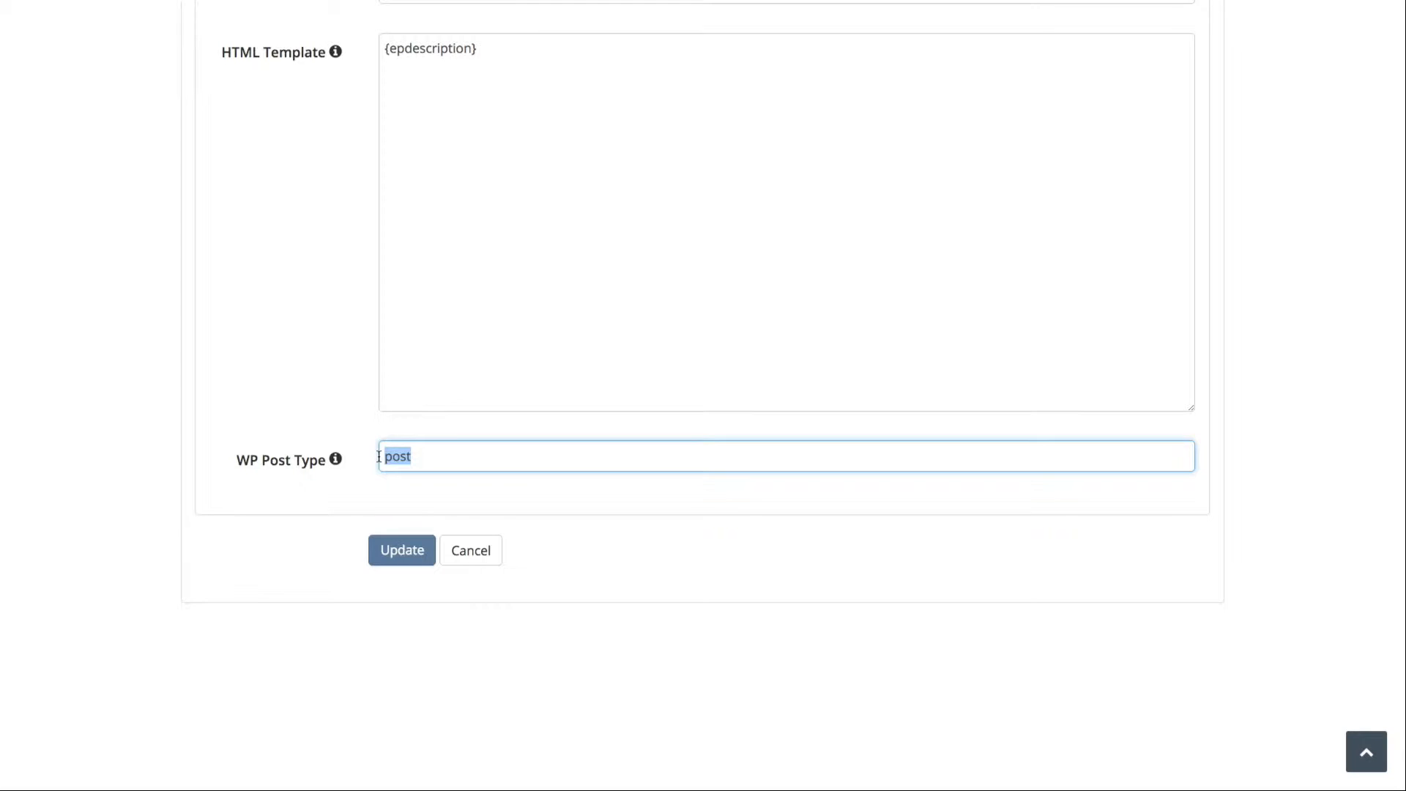
pyautogui.write('podcast')
pyautogui.click(405, 555)
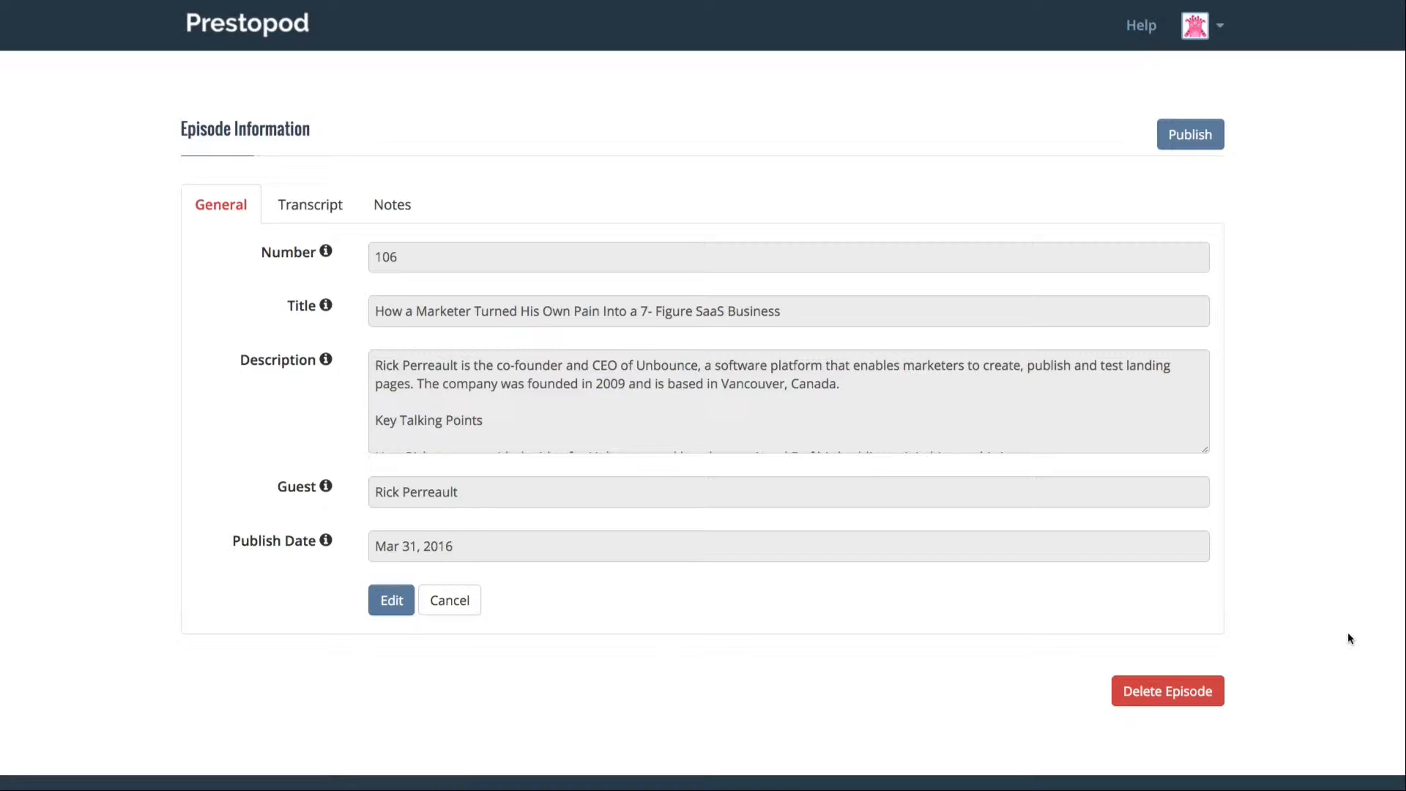
pyautogui.scroll(-1, 567, 511)
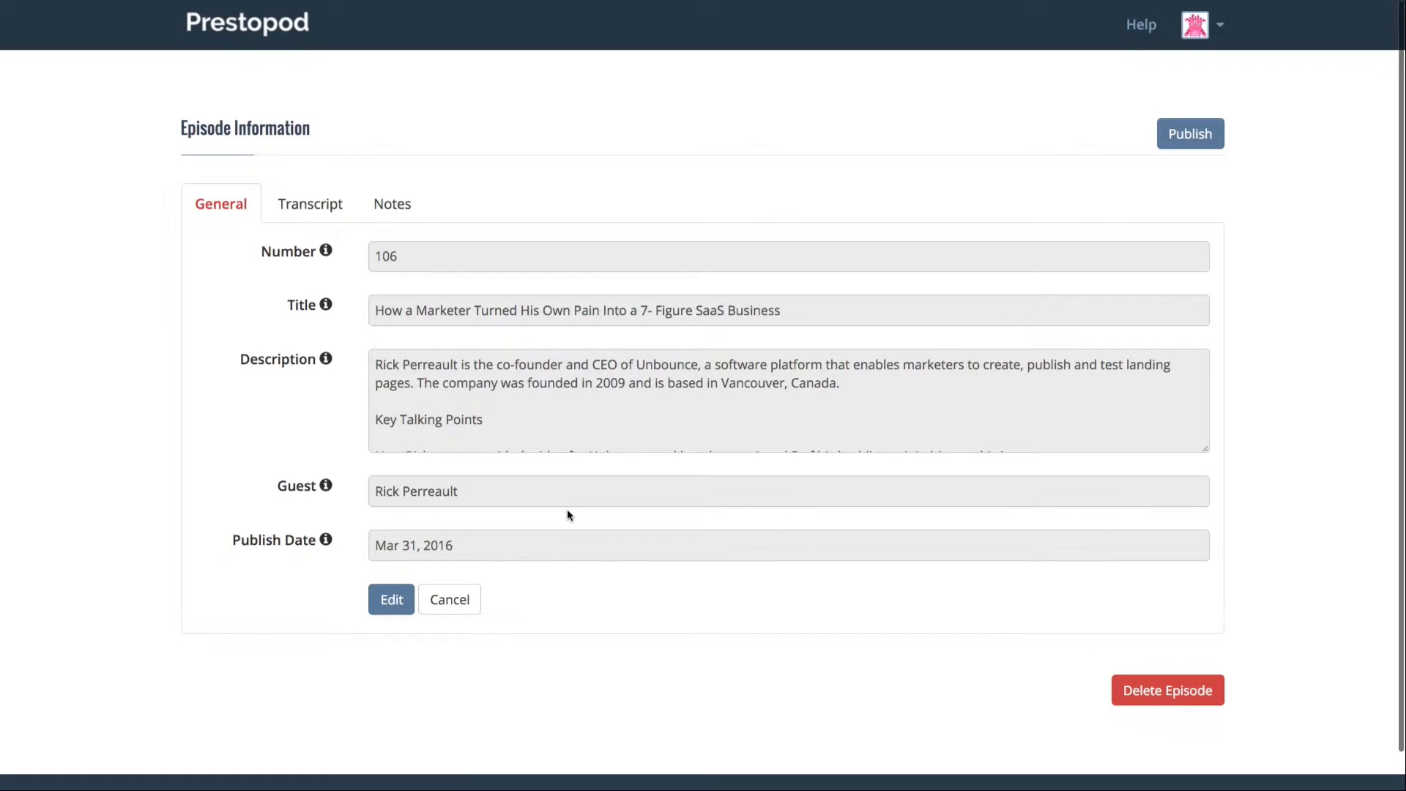
pyautogui.moveTo(398, 256); pyautogui.dragTo(376, 256)
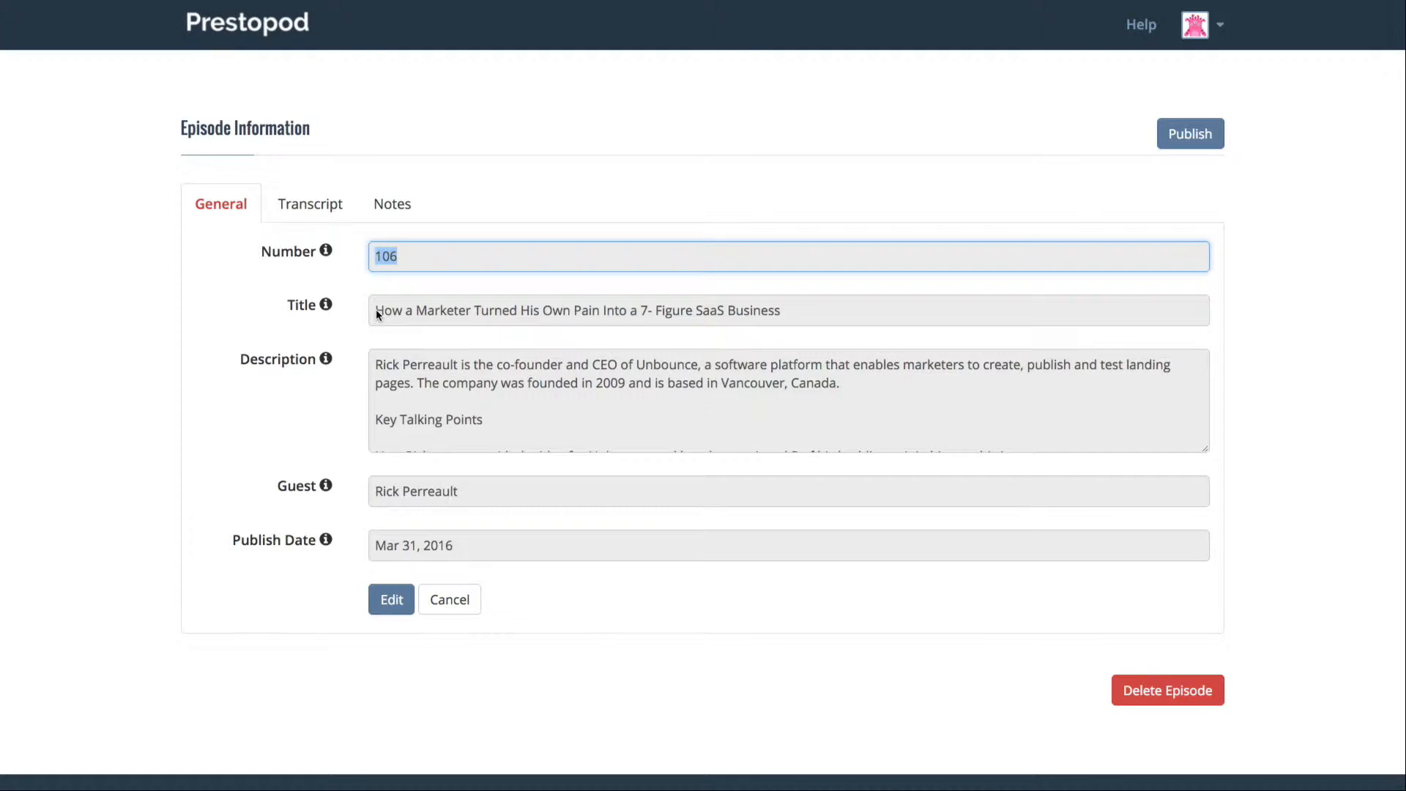
pyautogui.click(788, 321)
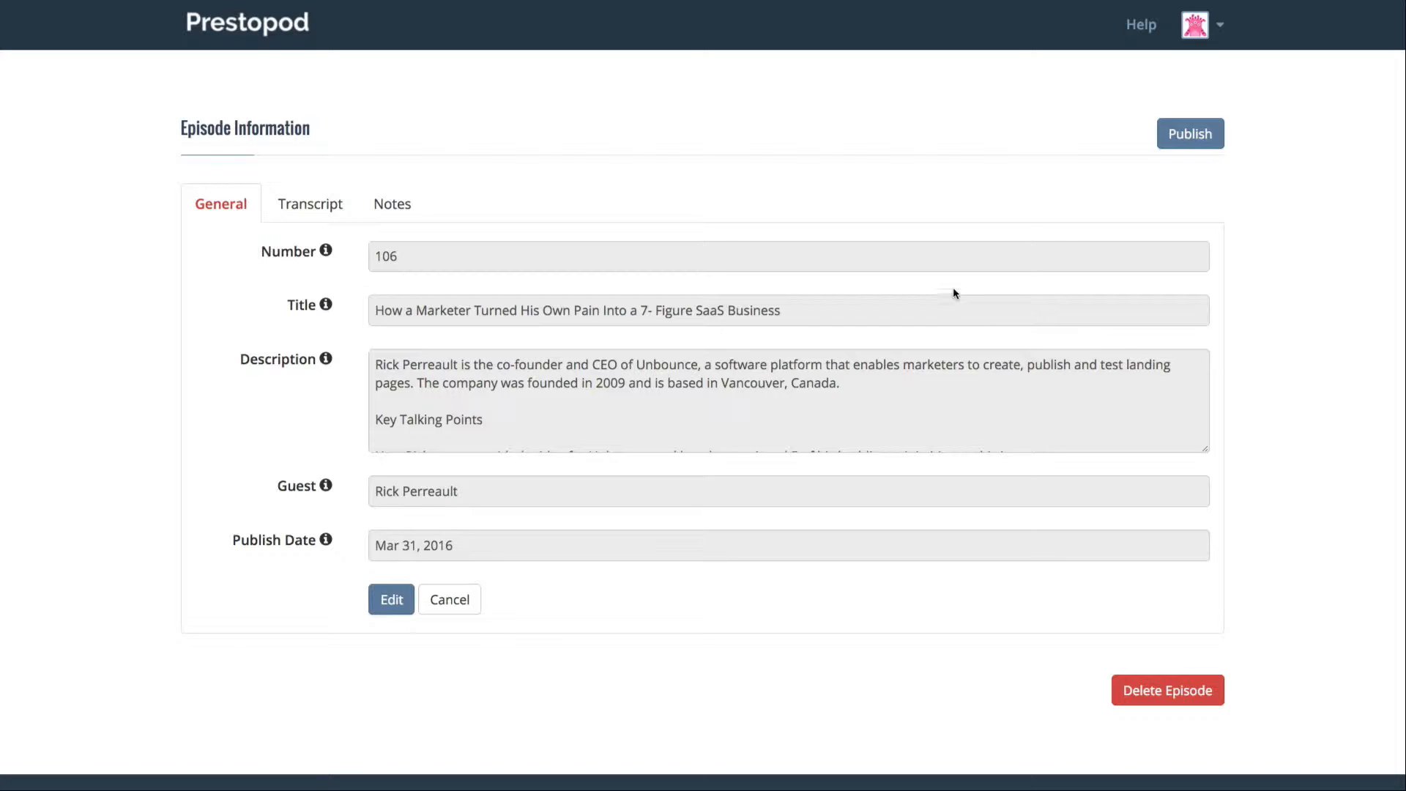
# - Search the help knowledge base for "shortcodes" and open the article "What shortcodes are available?"
pyautogui.click(1140, 28)
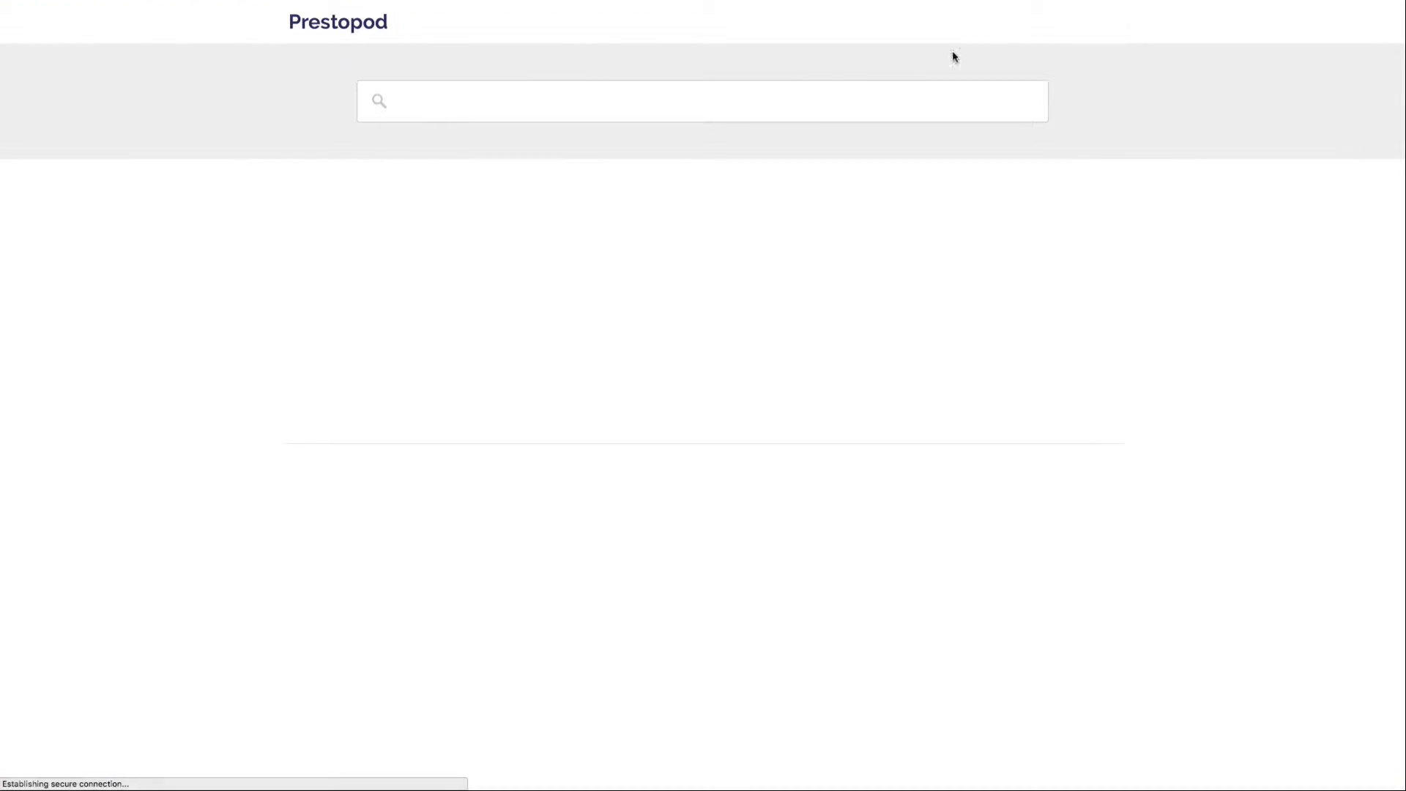
pyautogui.click(710, 110)
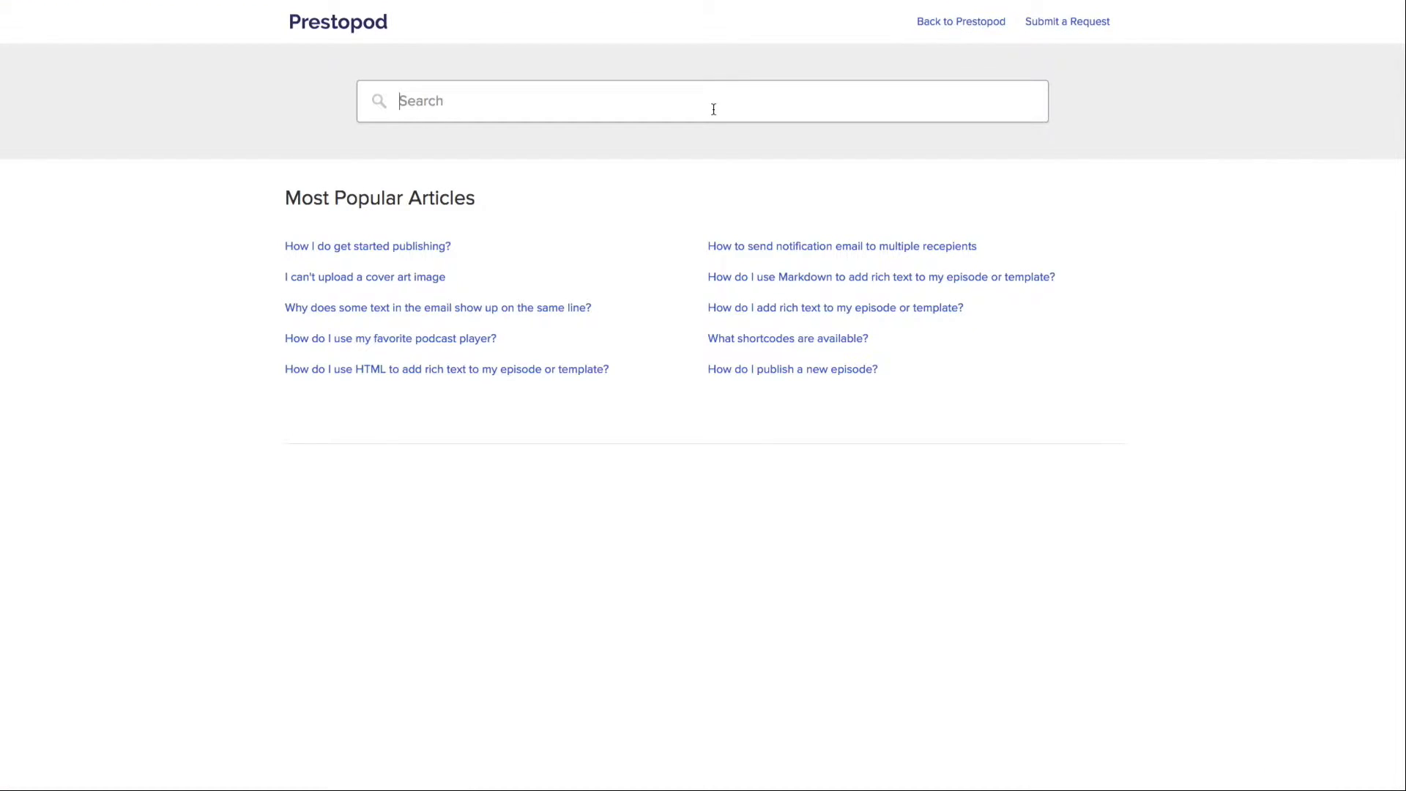
pyautogui.write('shortcodes')
pyautogui.press('Return')
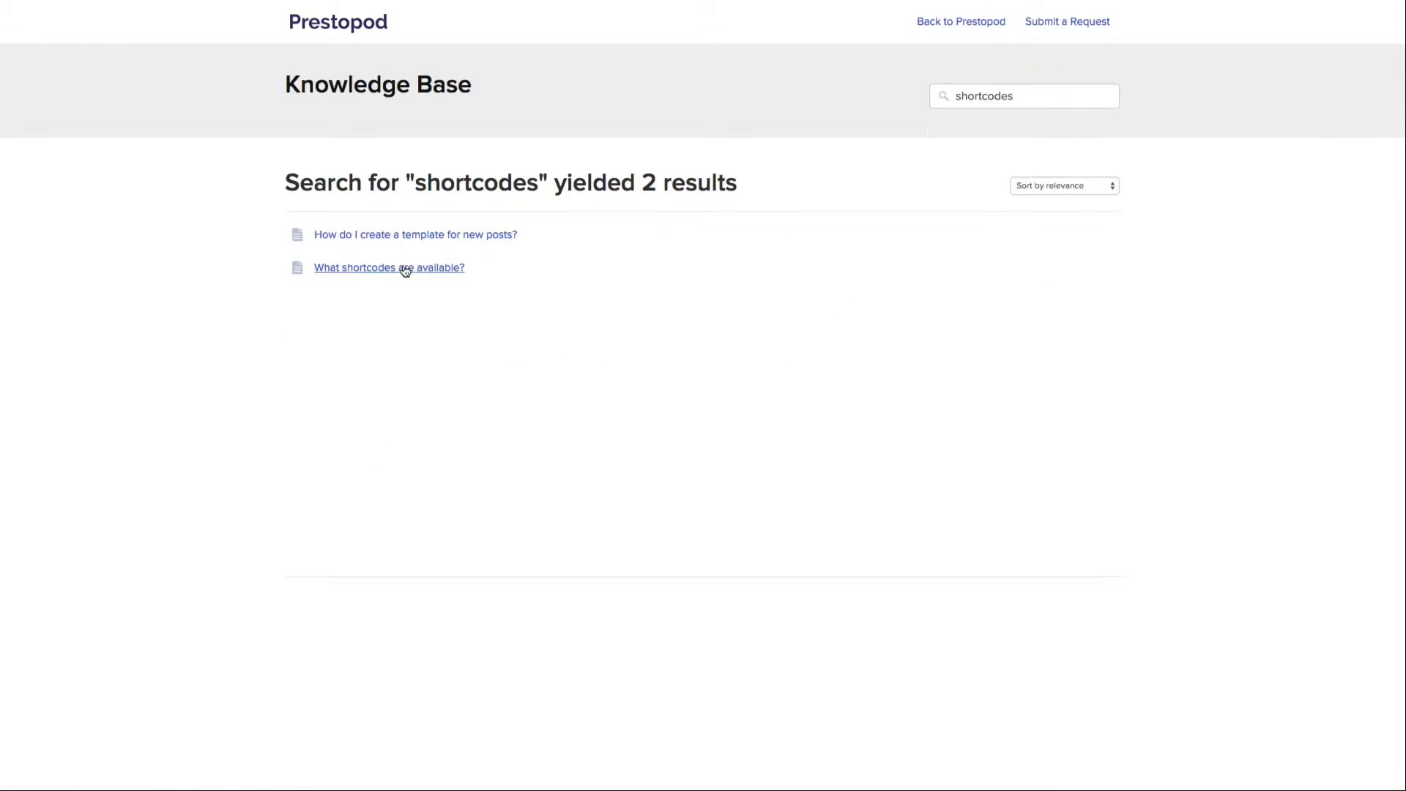
pyautogui.click(404, 271)
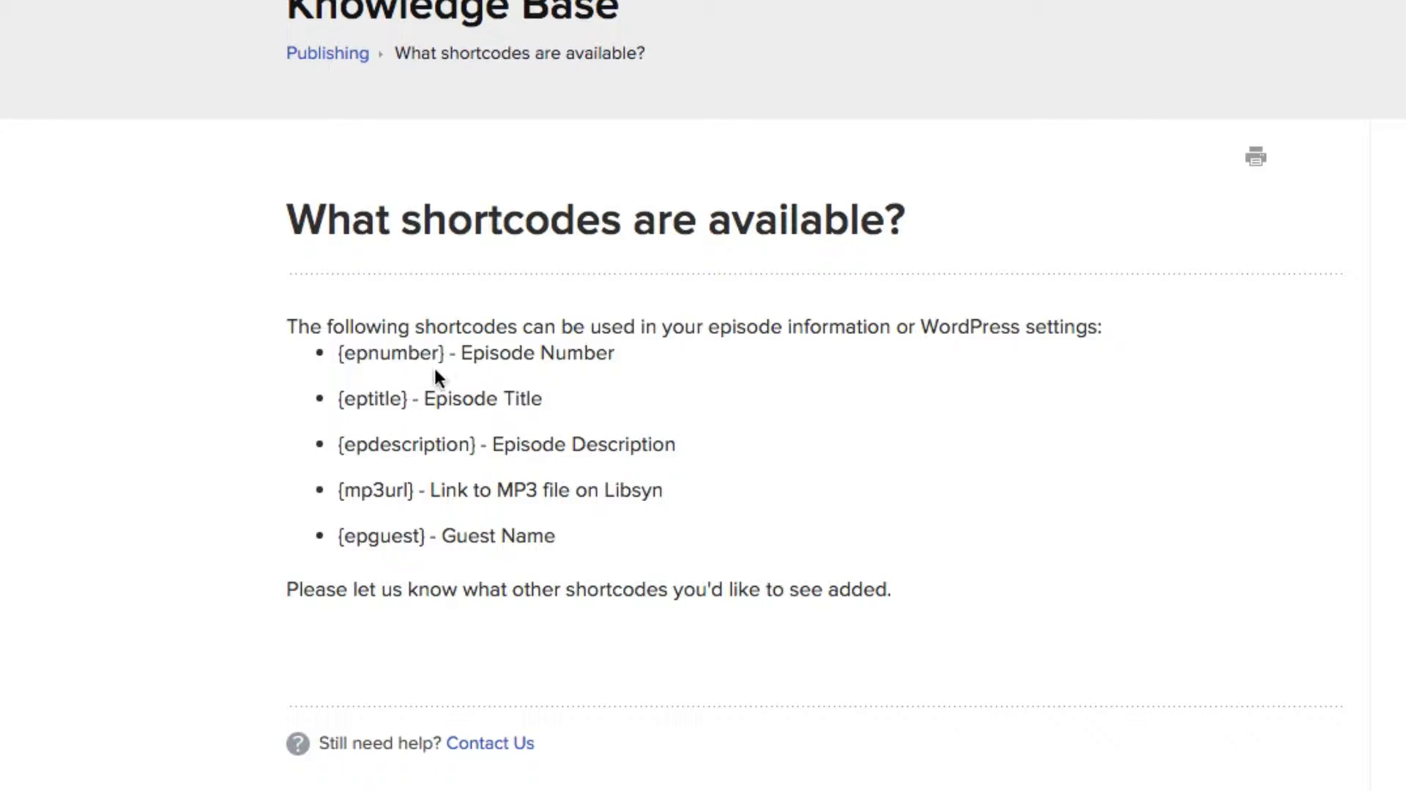
# - Examine the shortcodes listed in the article for episode number, title, description, MP3 link and guest name
pyautogui.moveTo(448, 353); pyautogui.dragTo(334, 353)
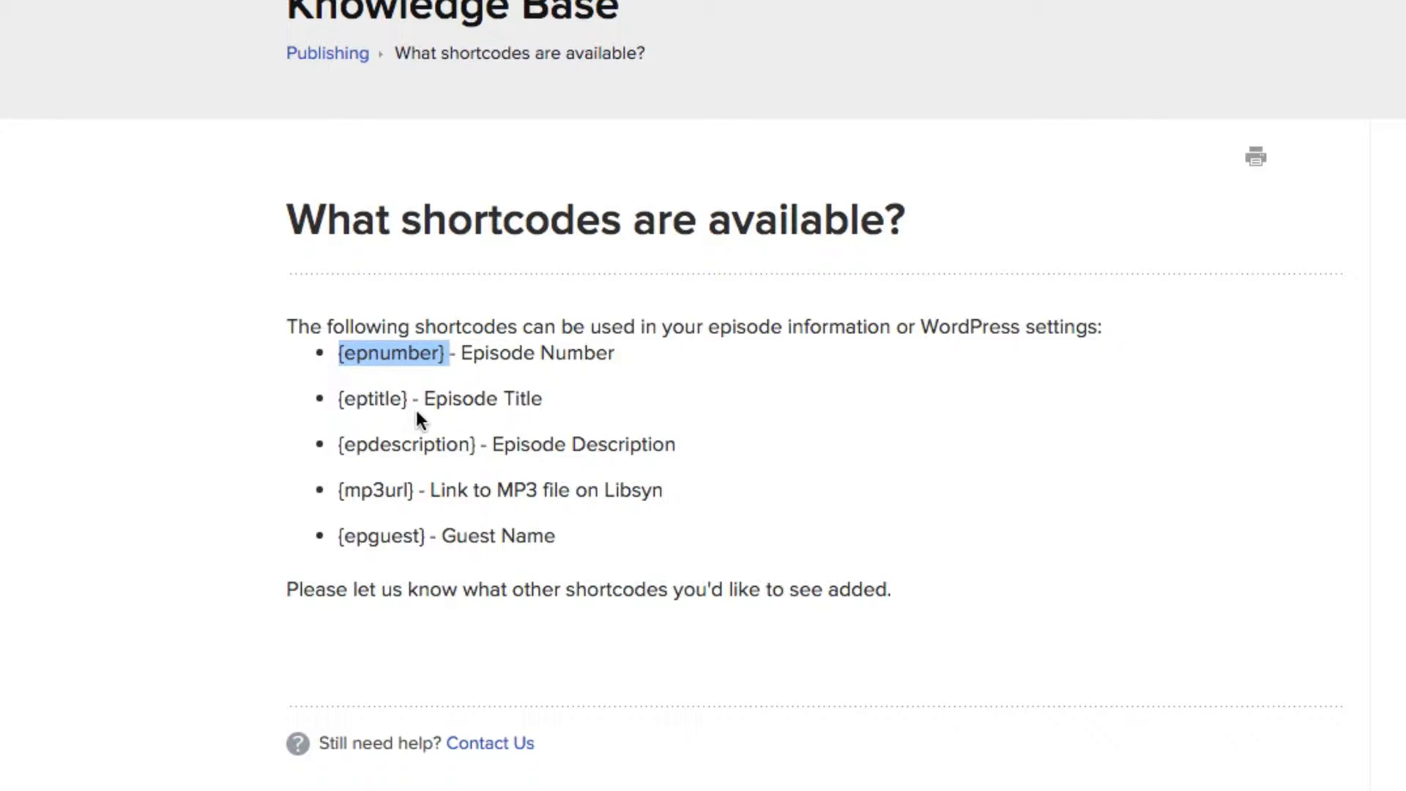
pyautogui.moveTo(408, 398); pyautogui.dragTo(335, 397)
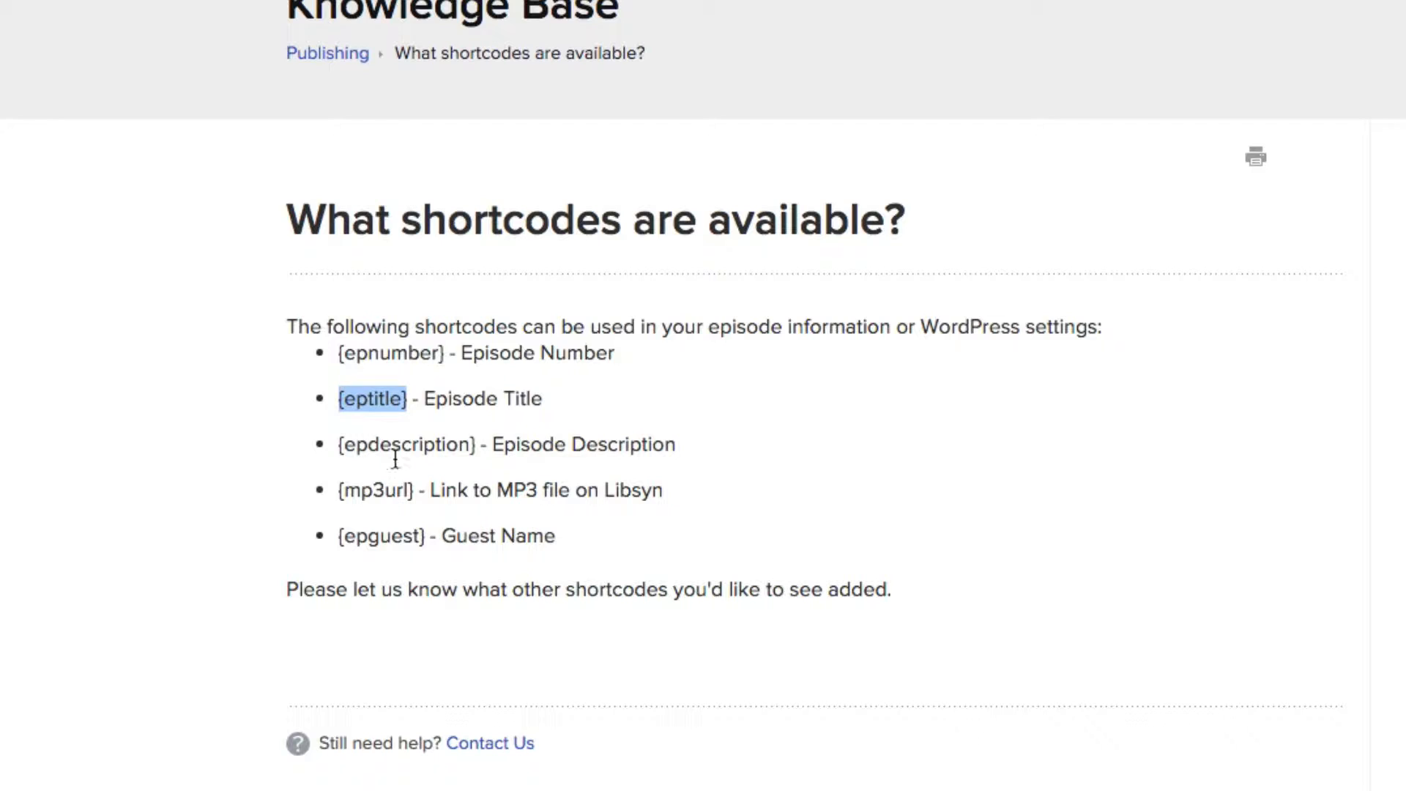
pyautogui.moveTo(474, 444); pyautogui.dragTo(336, 444)
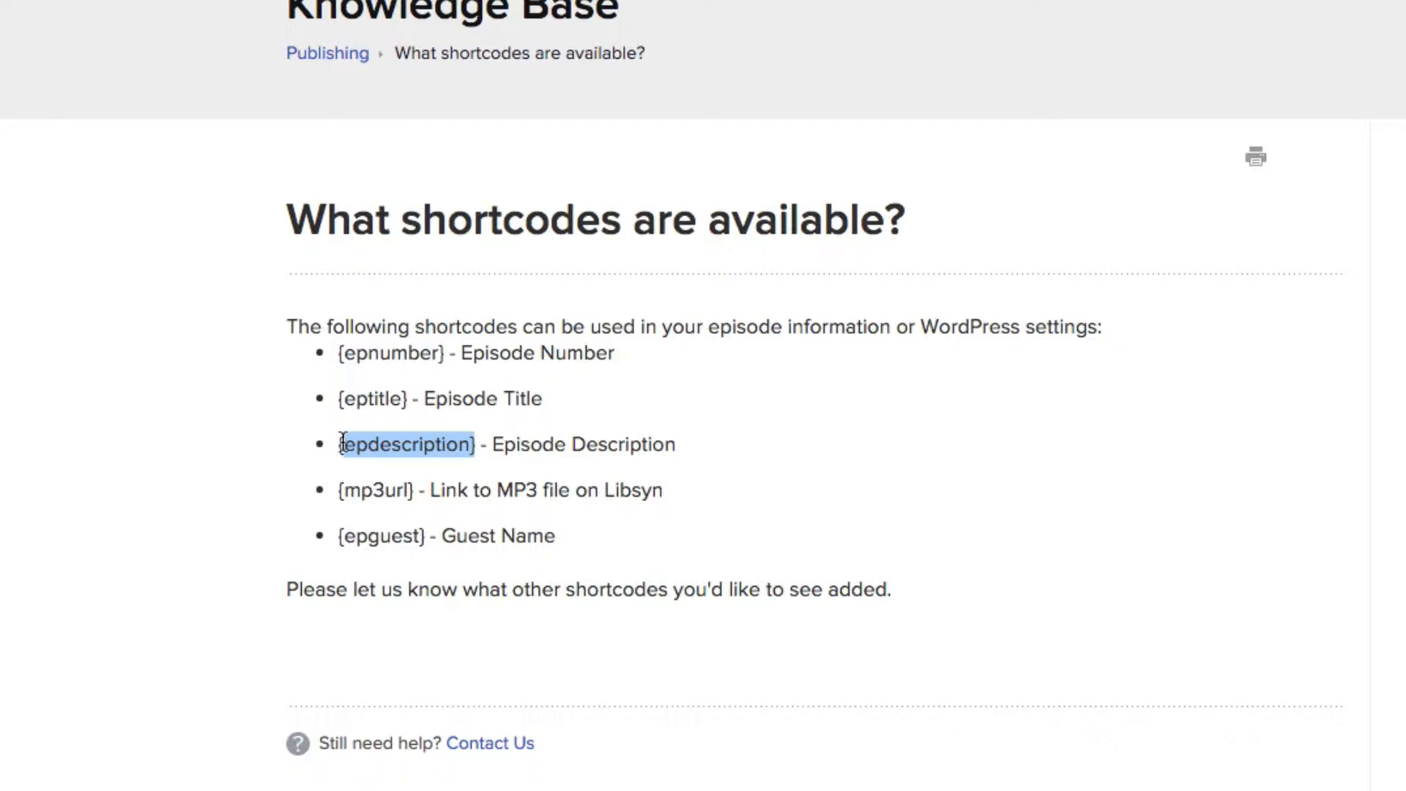
pyautogui.moveTo(415, 489); pyautogui.dragTo(338, 489)
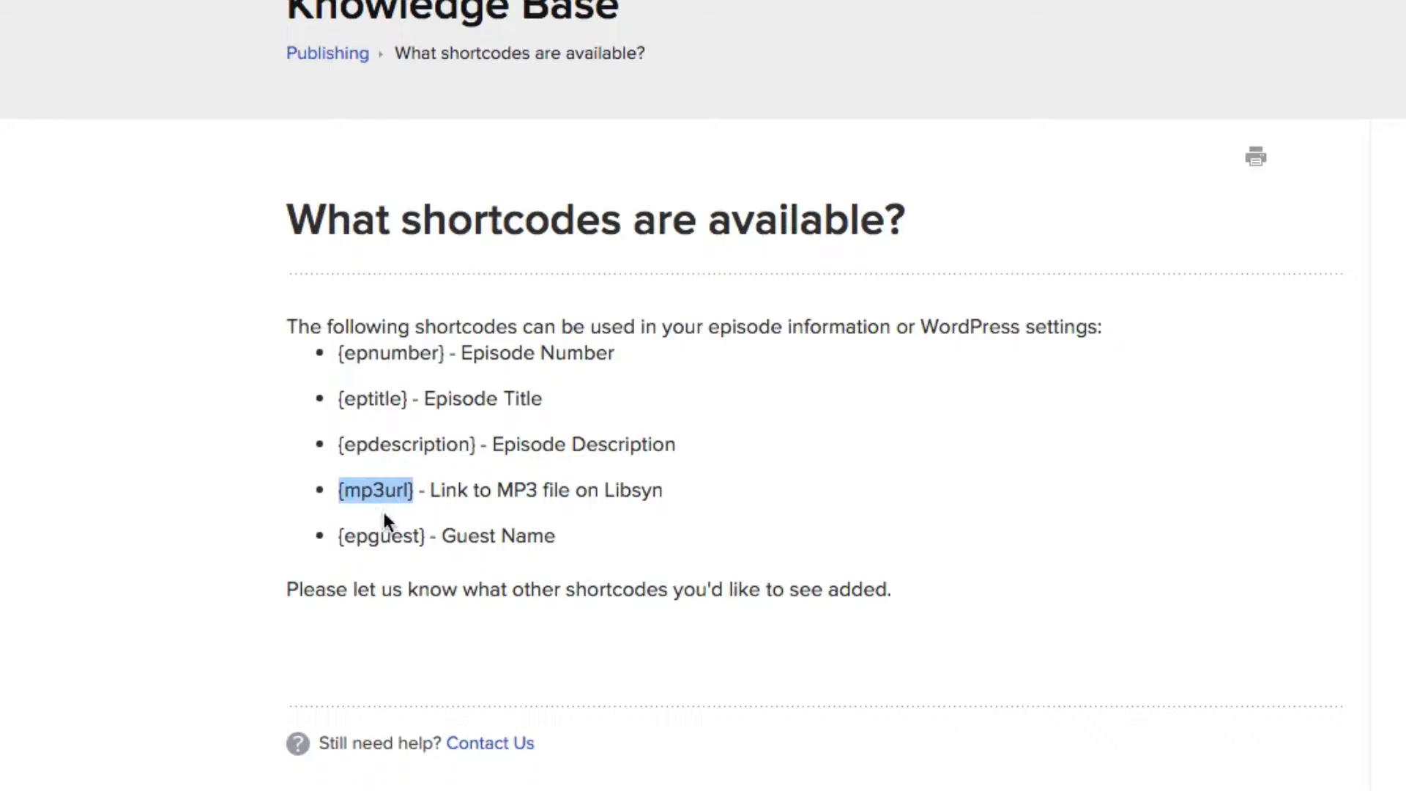
pyautogui.moveTo(430, 535); pyautogui.dragTo(331, 536)
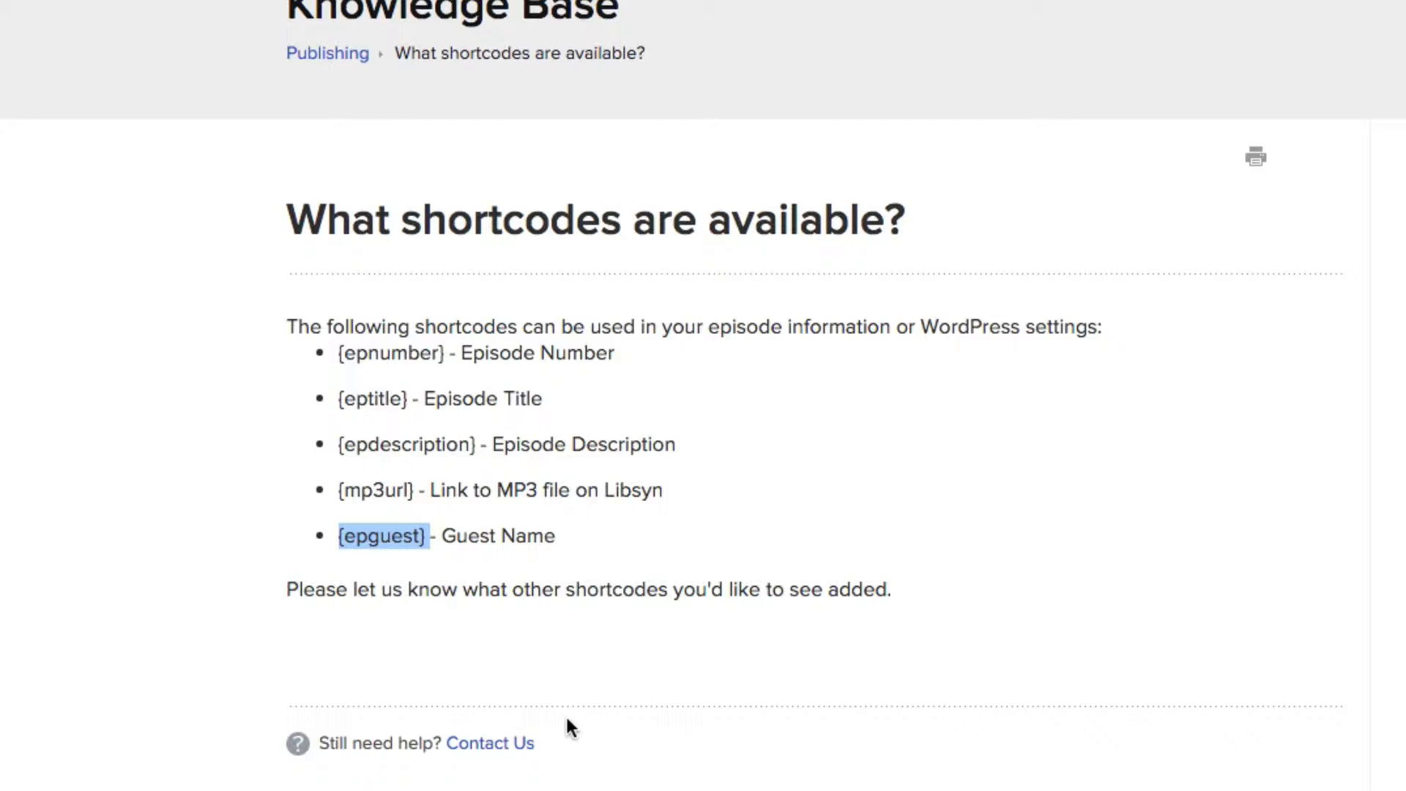
pyautogui.click(520, 658)
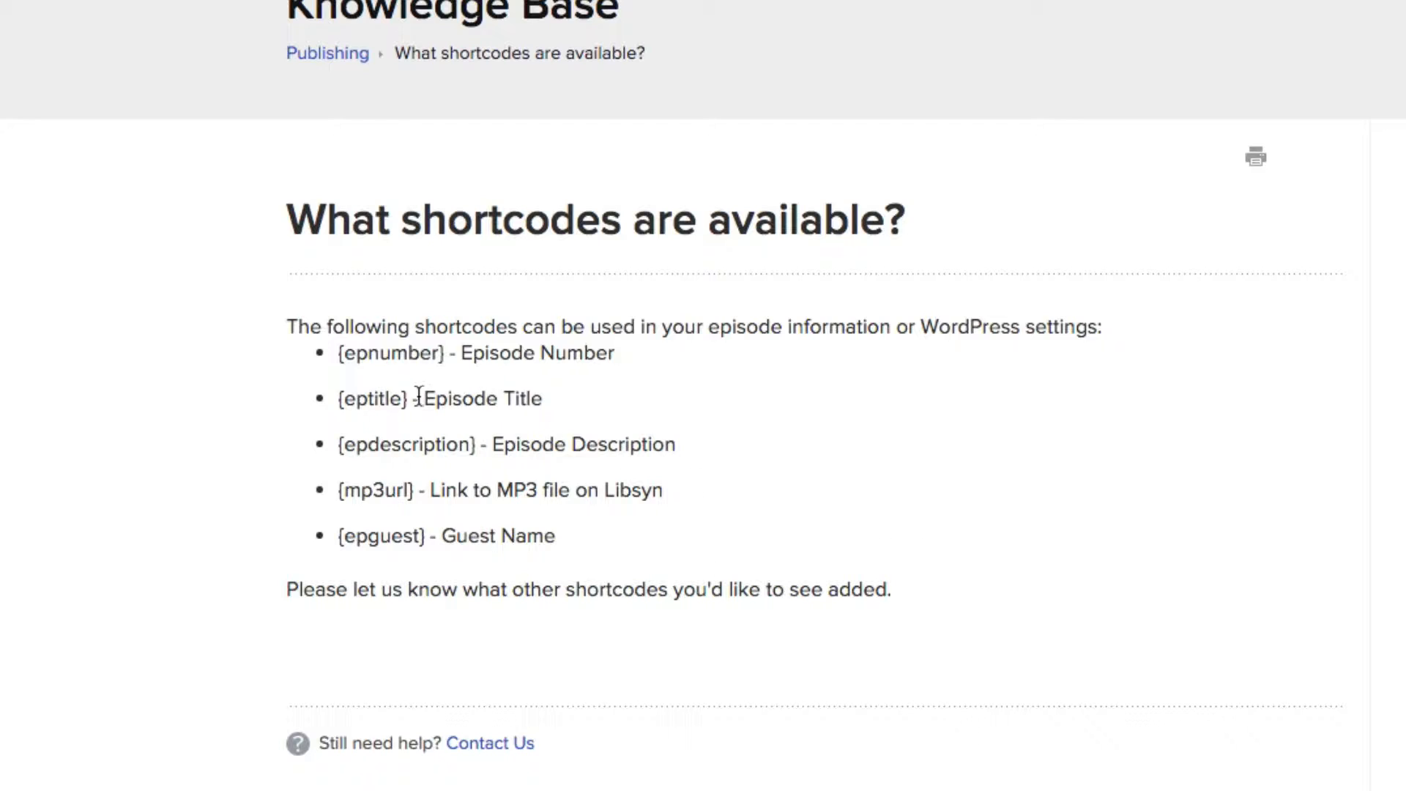
pyautogui.moveTo(408, 398); pyautogui.dragTo(336, 400)
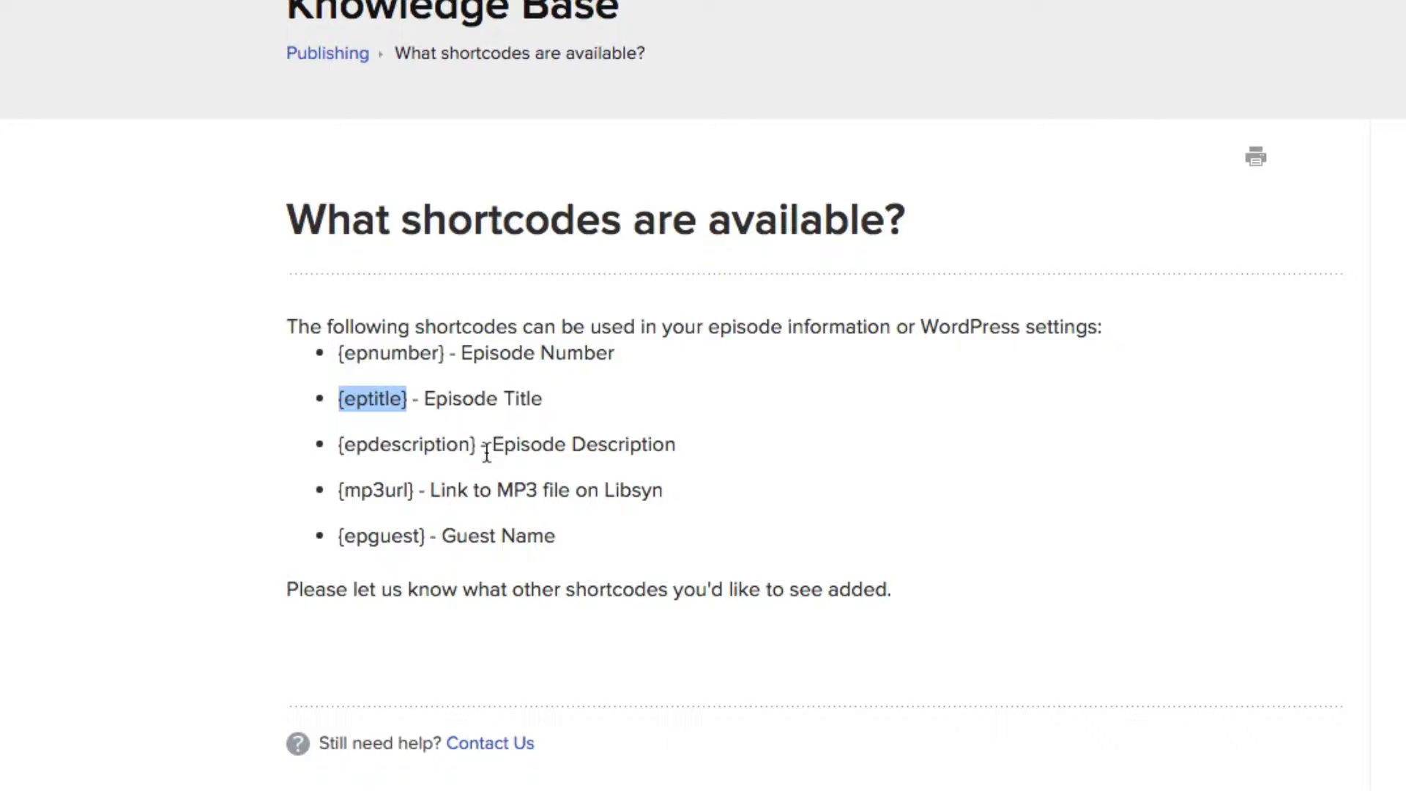
pyautogui.moveTo(473, 443); pyautogui.dragTo(335, 445)
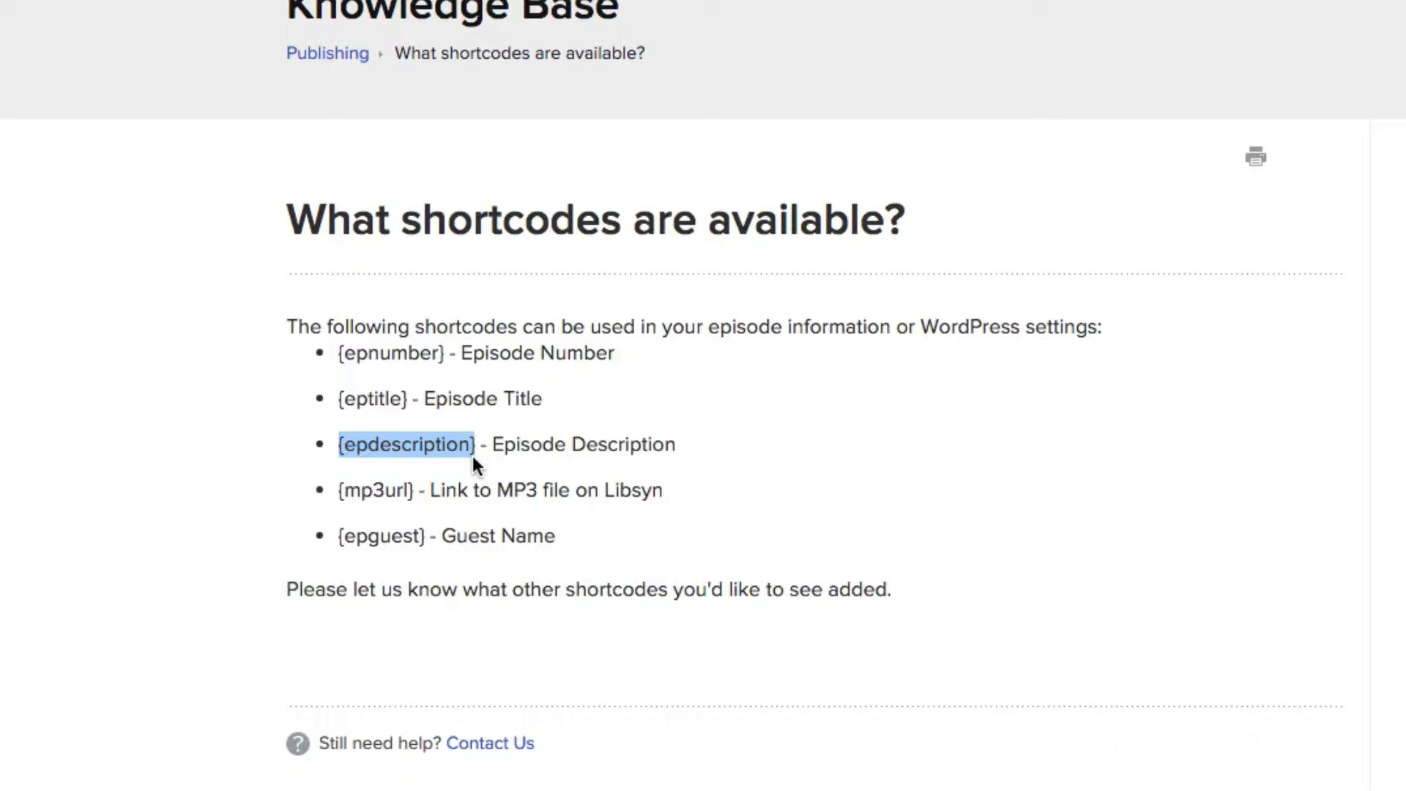
pyautogui.click(557, 430)
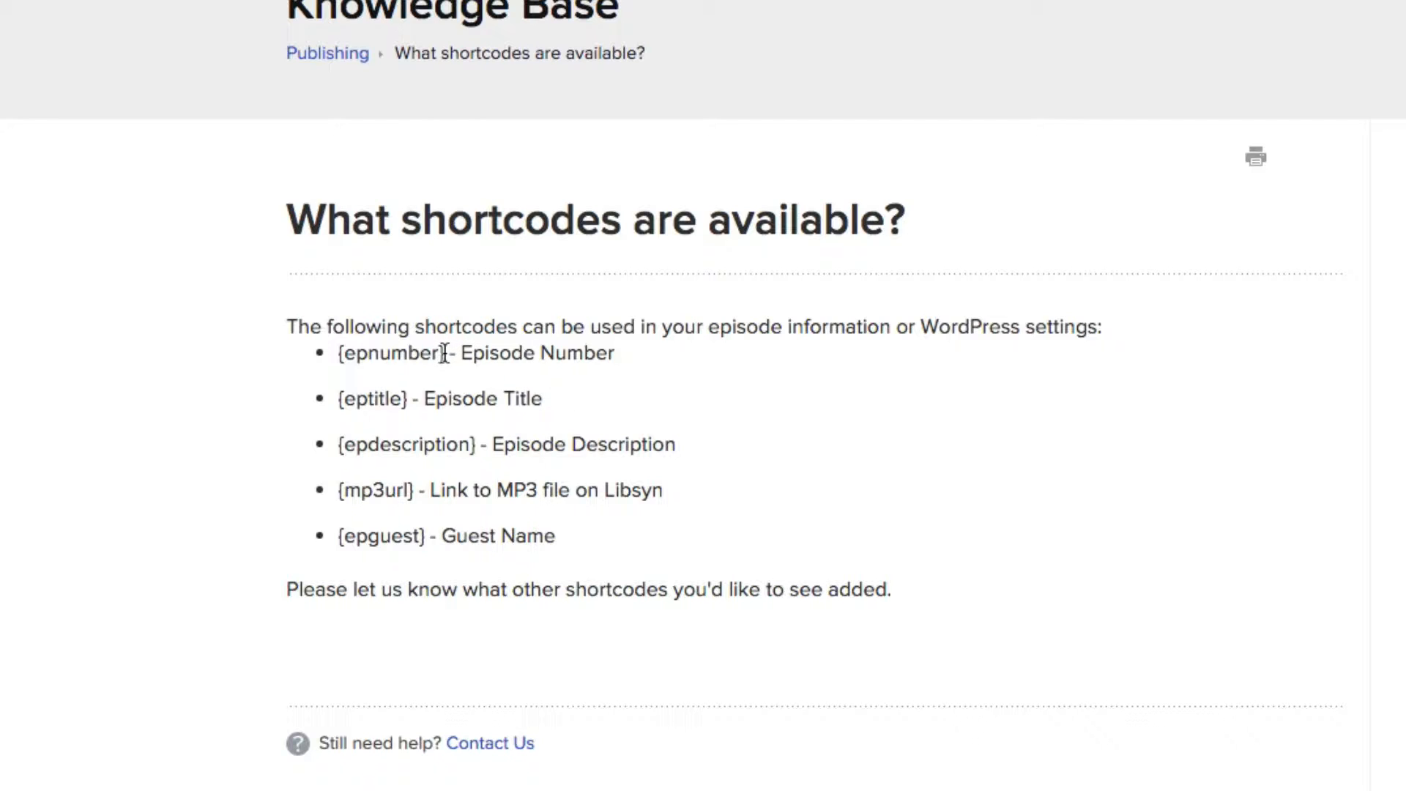
# - Copy the {epnumber} shortcode from the article and open the advanced Libsyn settings of the podcast
pyautogui.moveTo(444, 353); pyautogui.dragTo(340, 348)
pyautogui.hotkey('ctrl', 'c')
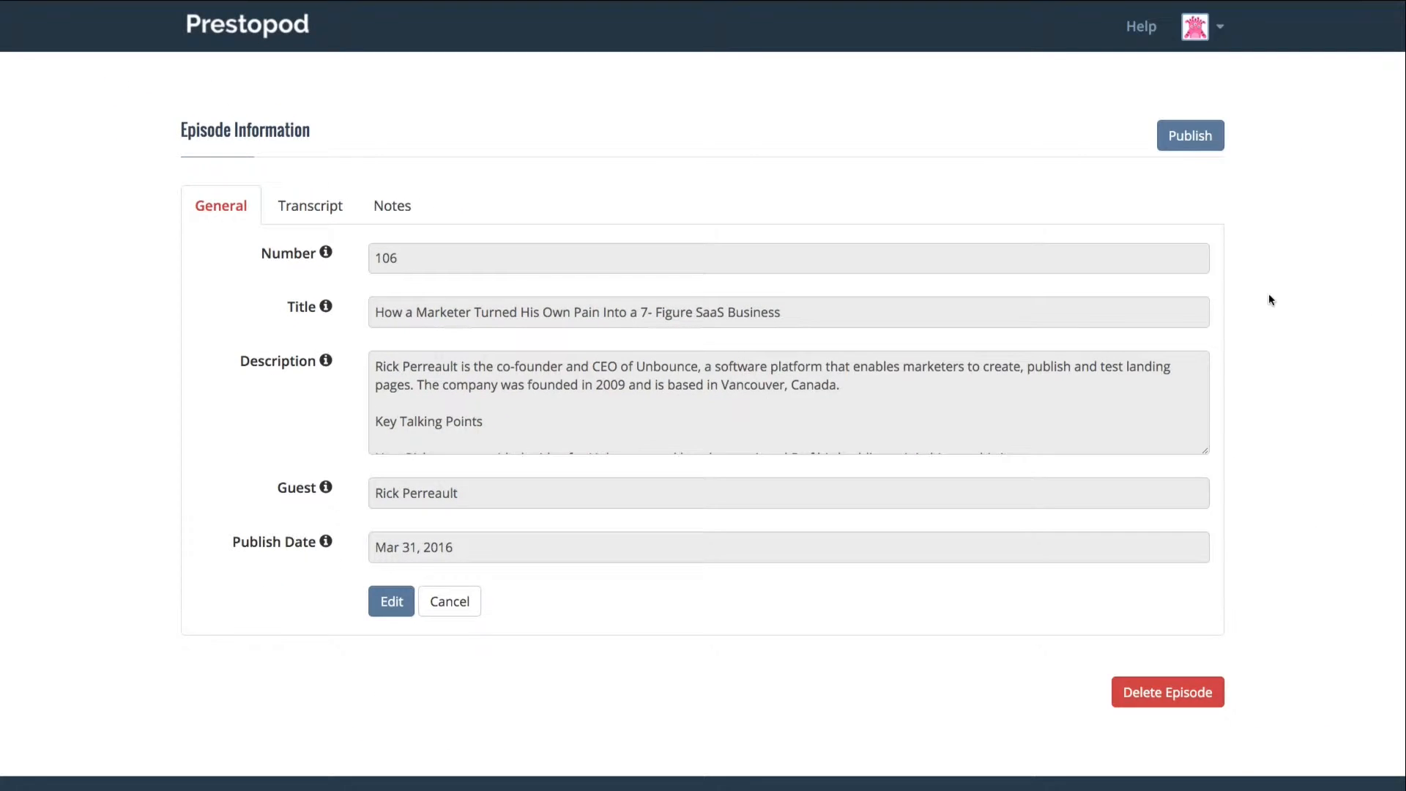
pyautogui.click(1201, 26)
pyautogui.click(1170, 121)
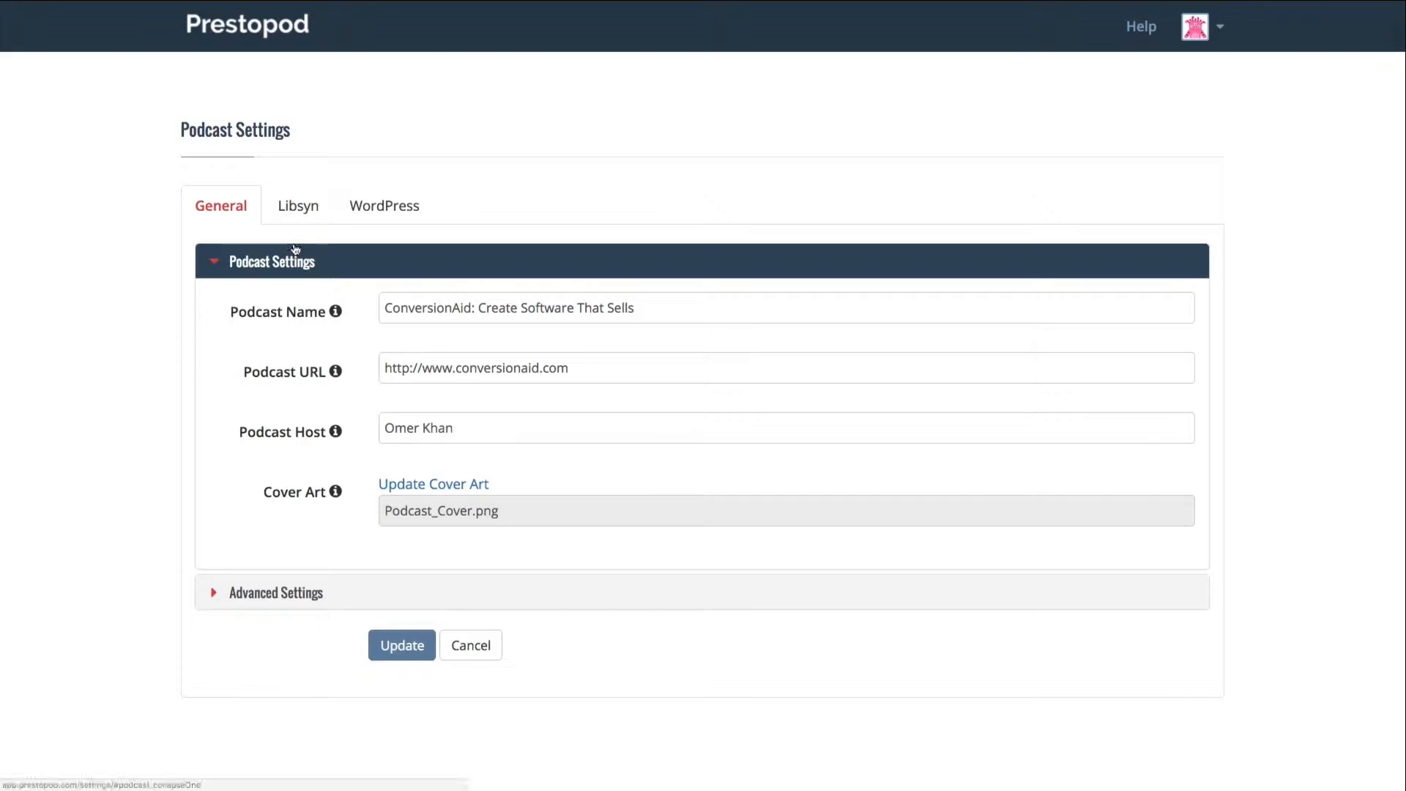
pyautogui.click(298, 206)
pyautogui.scroll(-1, 324, 364)
pyautogui.click(285, 476)
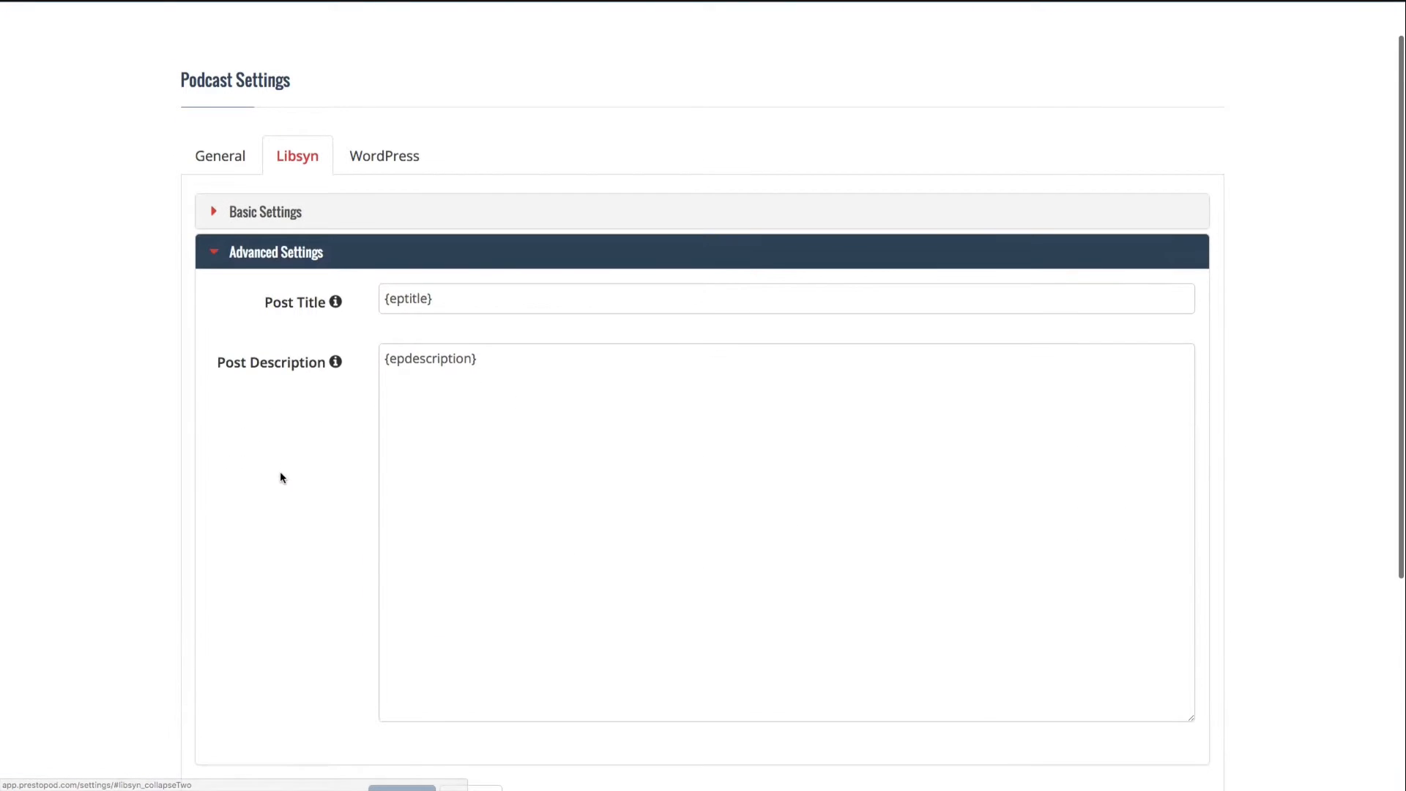
# - Set the Libsyn Post Title to "{epnumber}: {eptitle}", copy the {epnumber} shortcode again and save the update
pyautogui.click(502, 424)
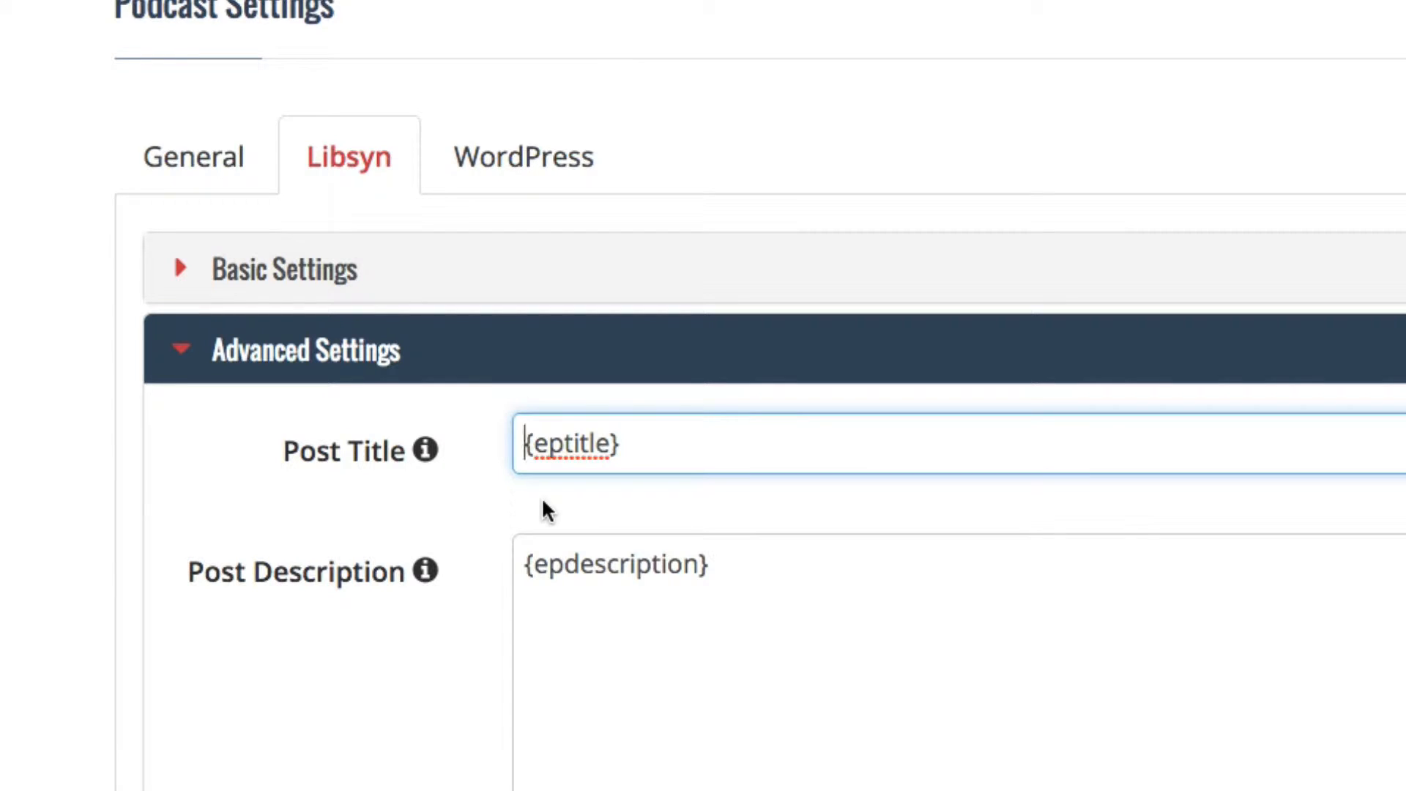
pyautogui.hotkey('ctrl', 'v')
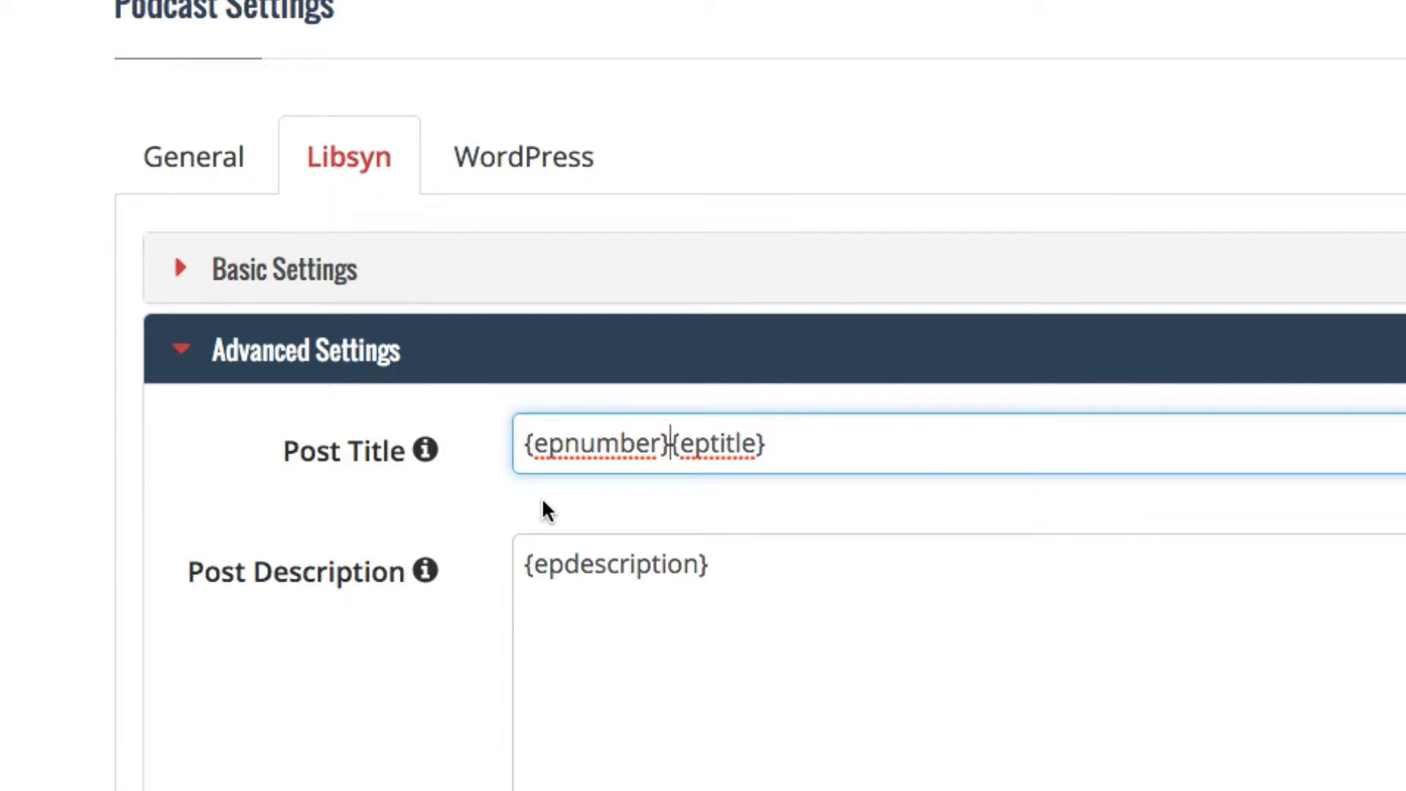
pyautogui.write(':')
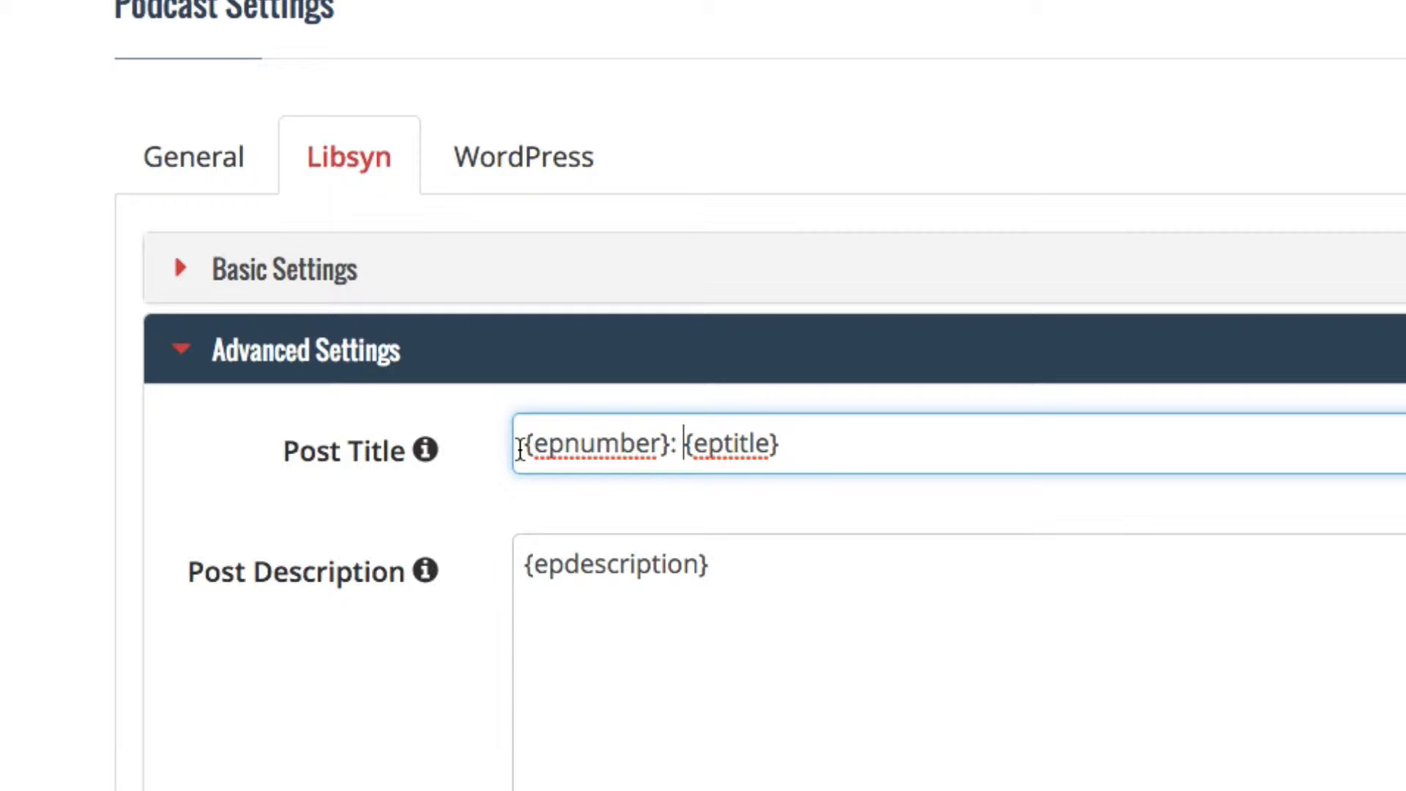
pyautogui.click(520, 448)
pyautogui.moveTo(521, 448); pyautogui.dragTo(671, 444)
pyautogui.hotkey('ctrl', 'c')
pyautogui.click(672, 444)
pyautogui.write(':')
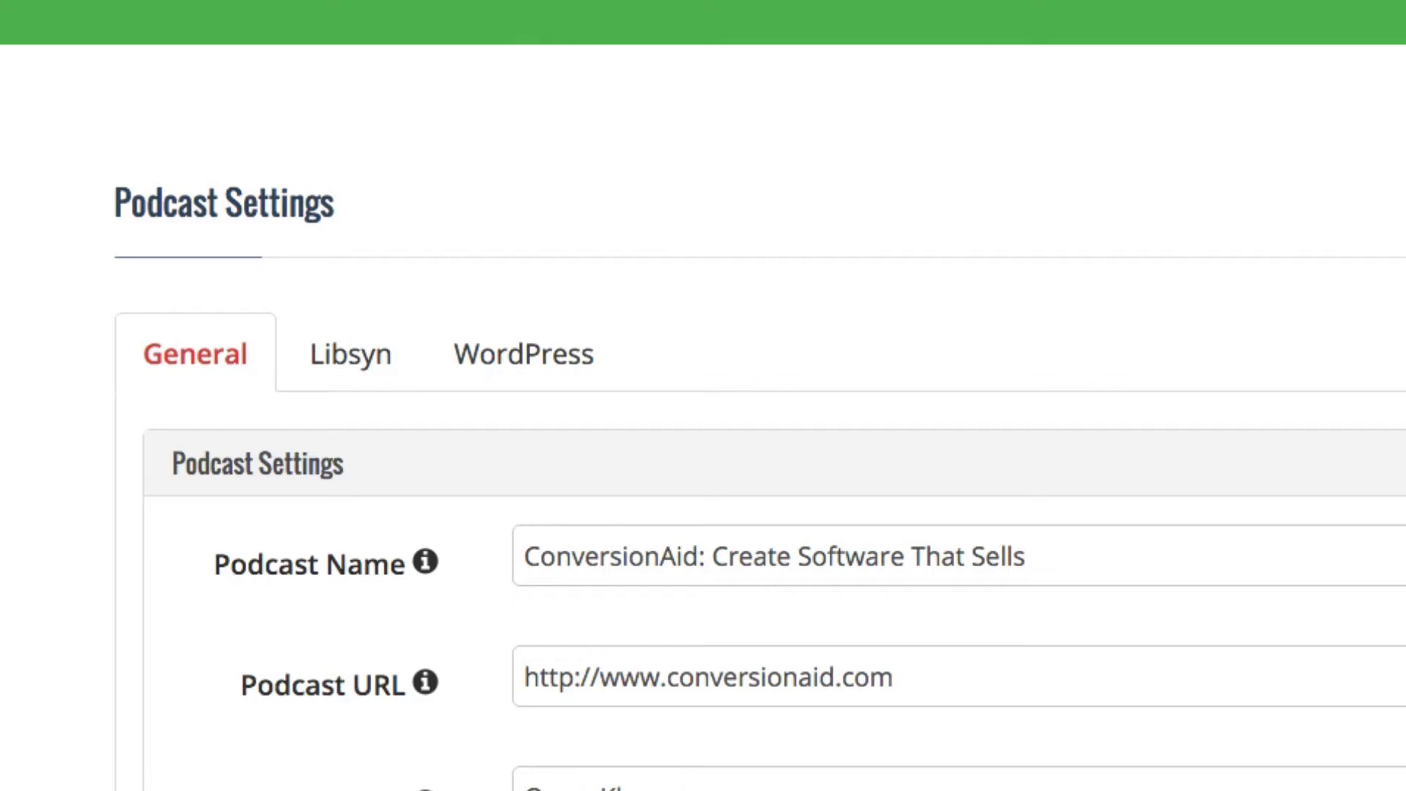
# - Set the WP Title to "{epnumber}: {eptitle}" in the advanced WordPress settings
pyautogui.click(524, 354)
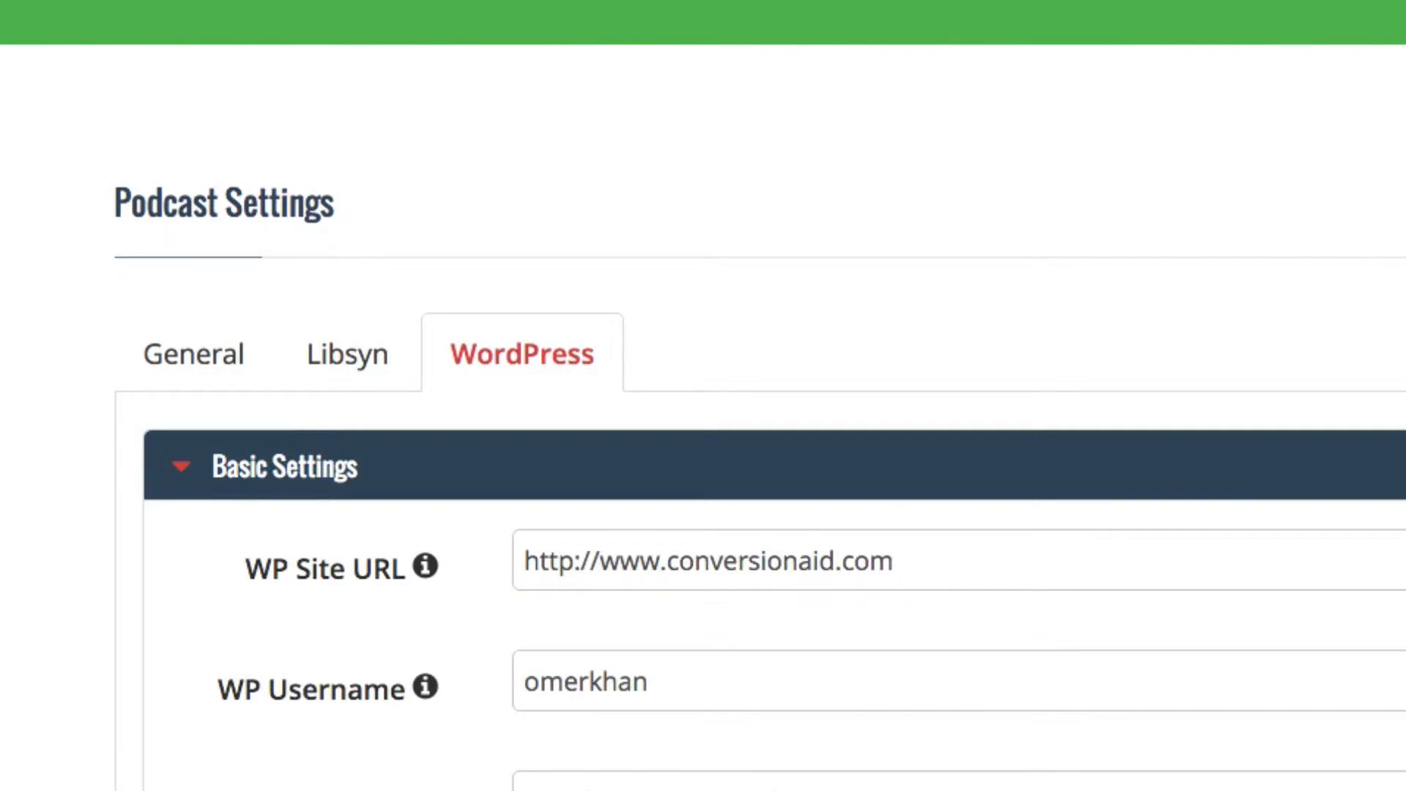
pyautogui.click(524, 641)
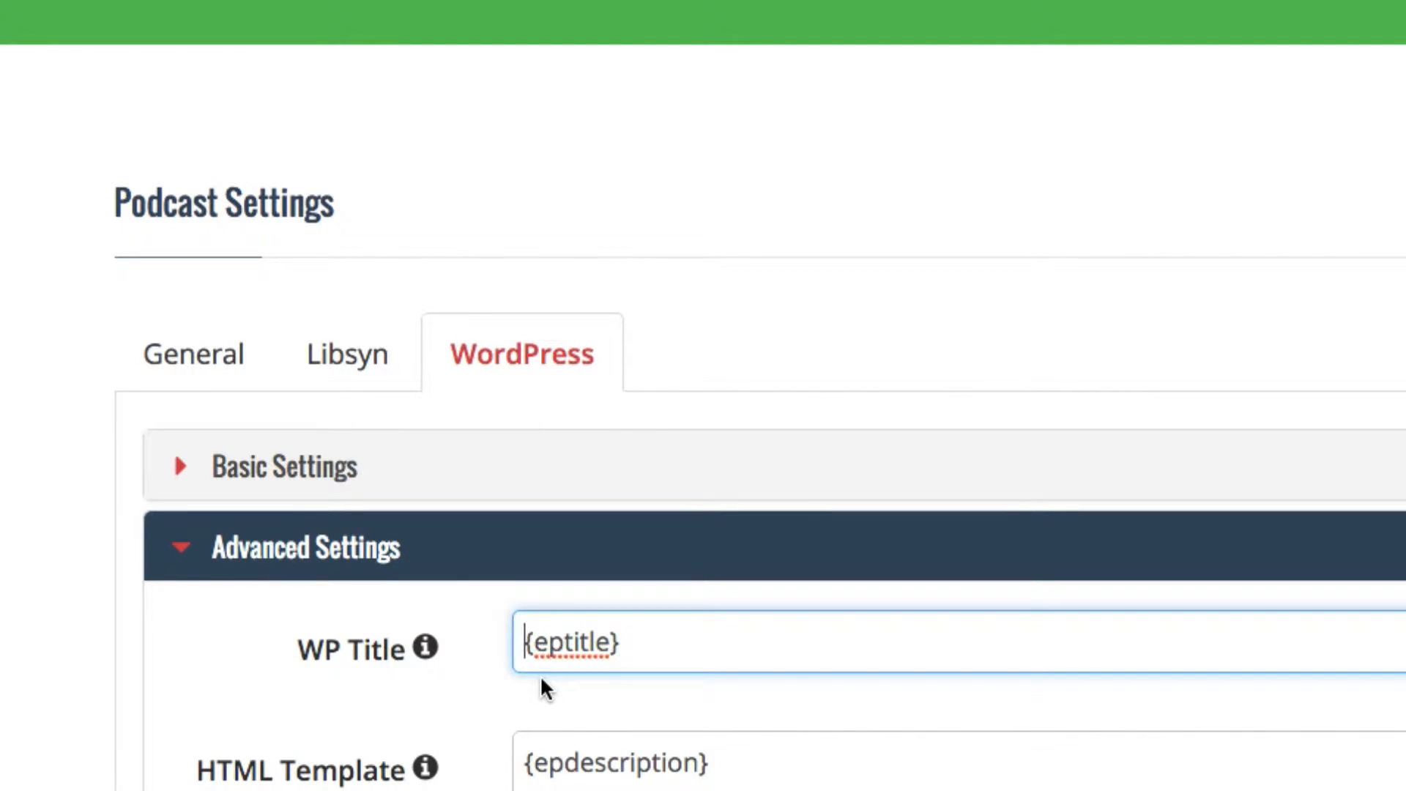
pyautogui.hotkey('ctrl', 'v')
pyautogui.write(':')
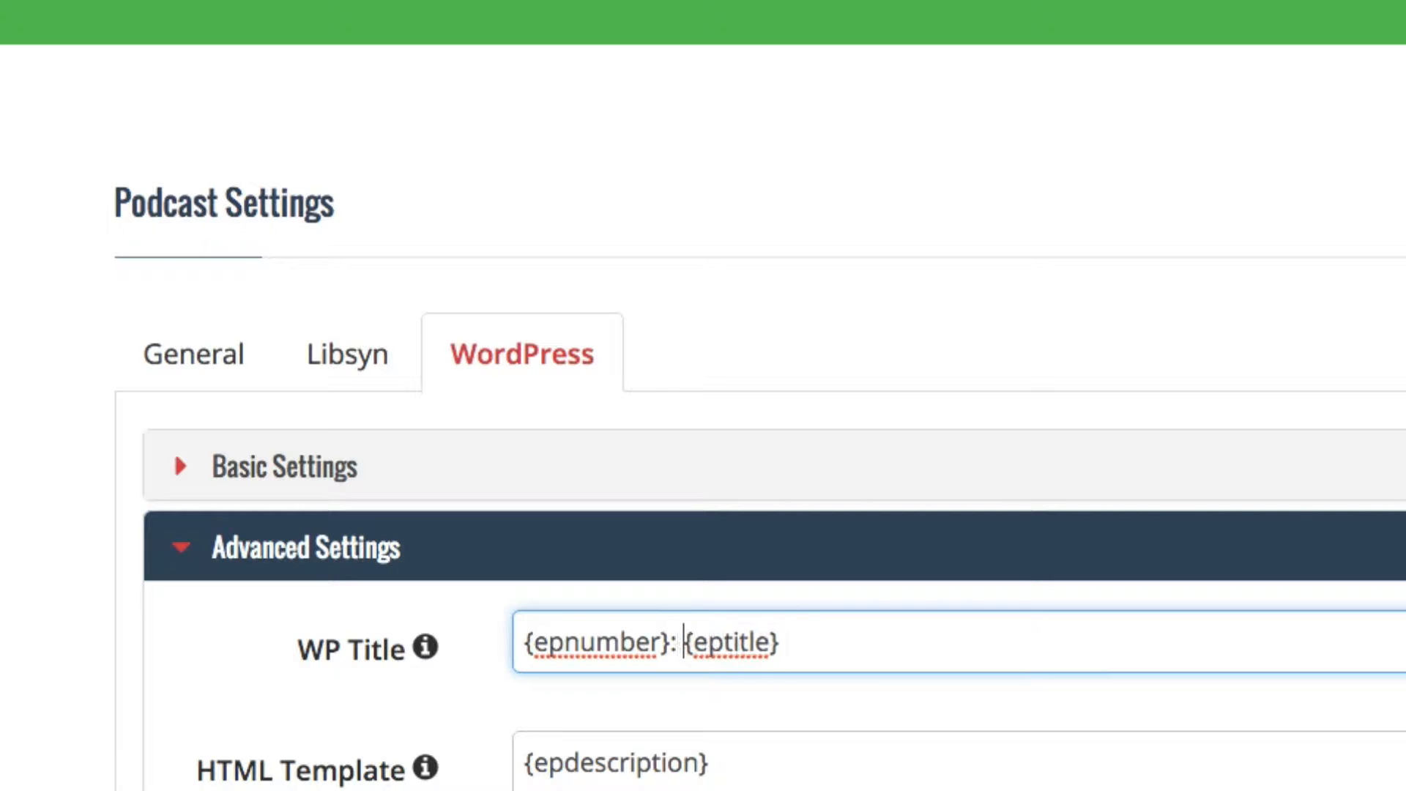
pyautogui.scroll(-5, 575, 705)
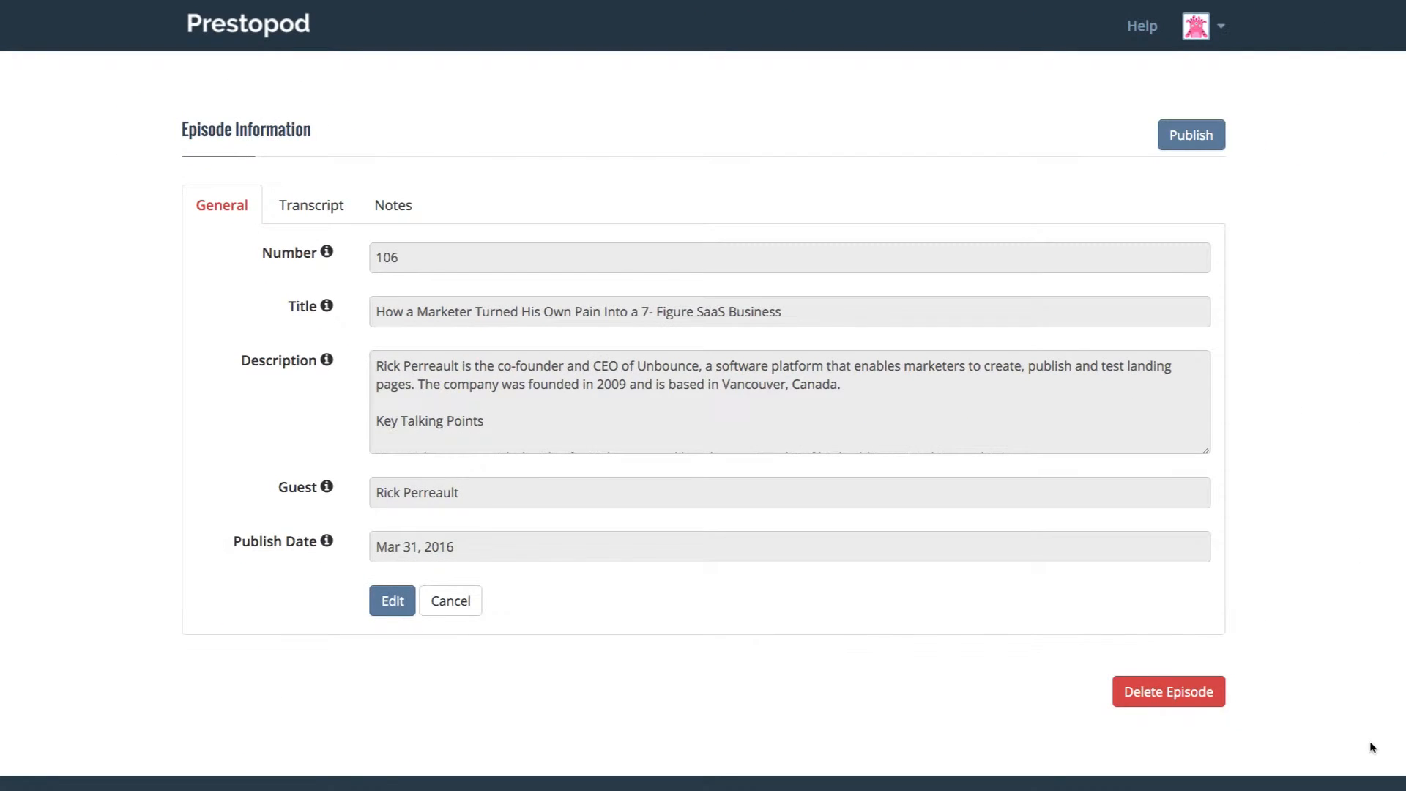
# - Look through the description of episode 106 and open the episode information for editing
pyautogui.scroll(-3, 545, 423)
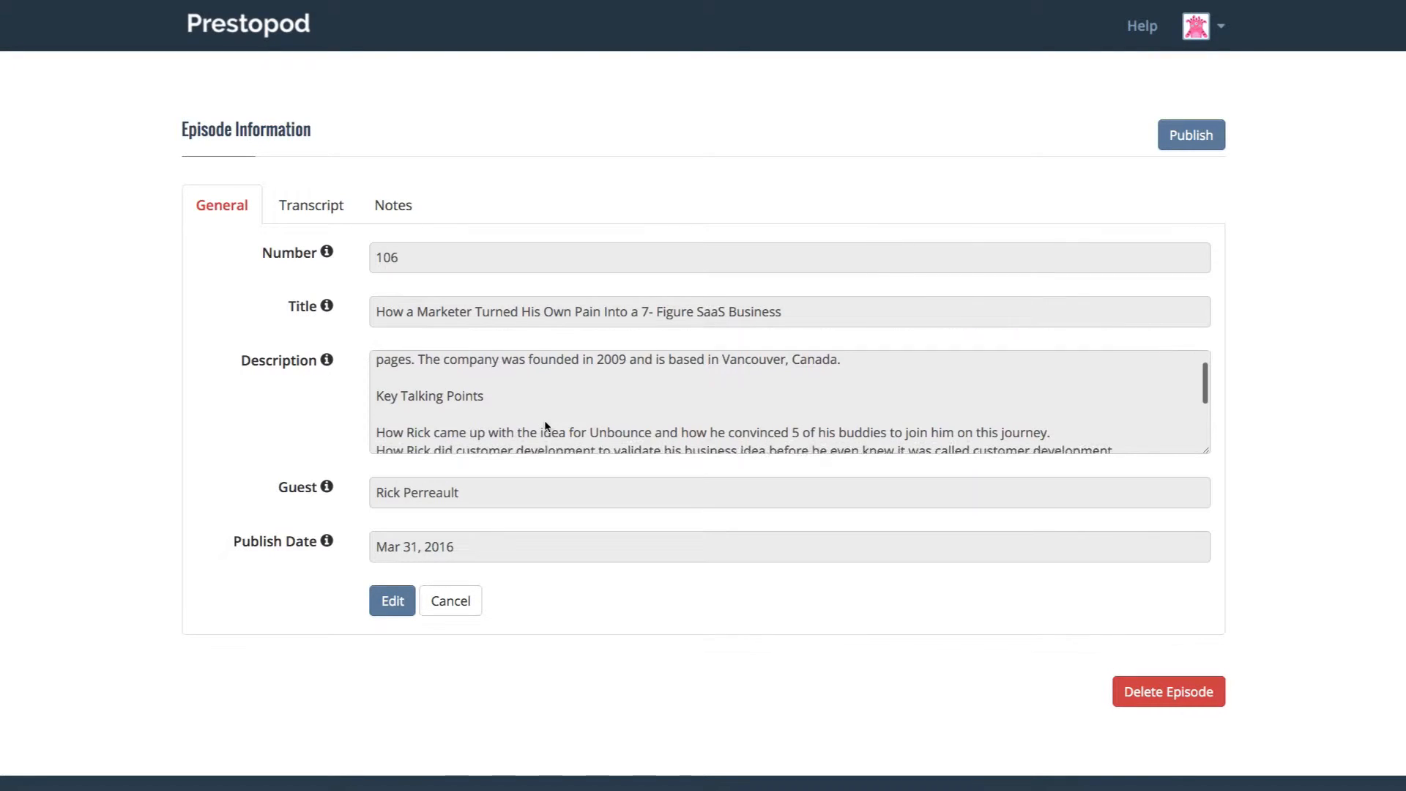
pyautogui.scroll(-2, 546, 425)
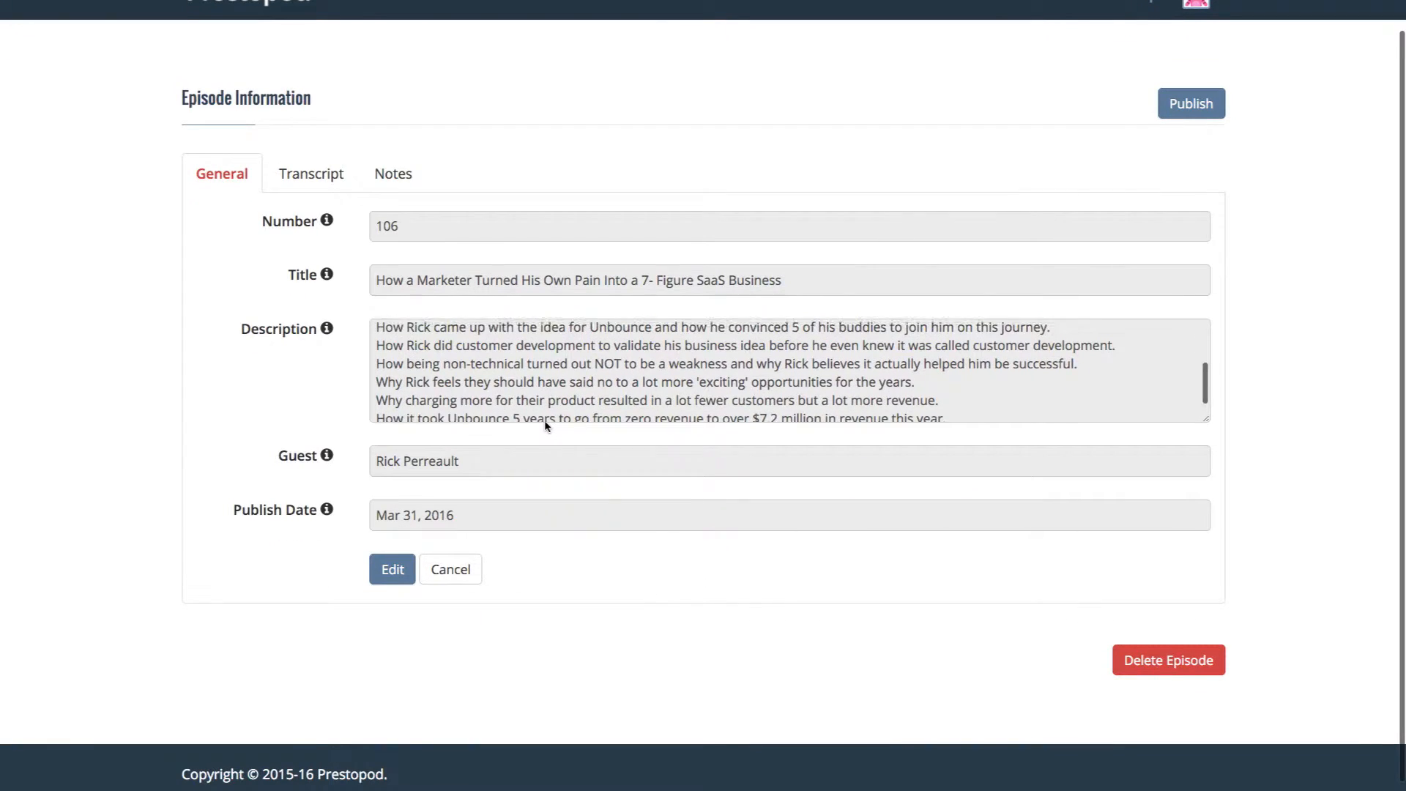
pyautogui.scroll(5, 546, 421)
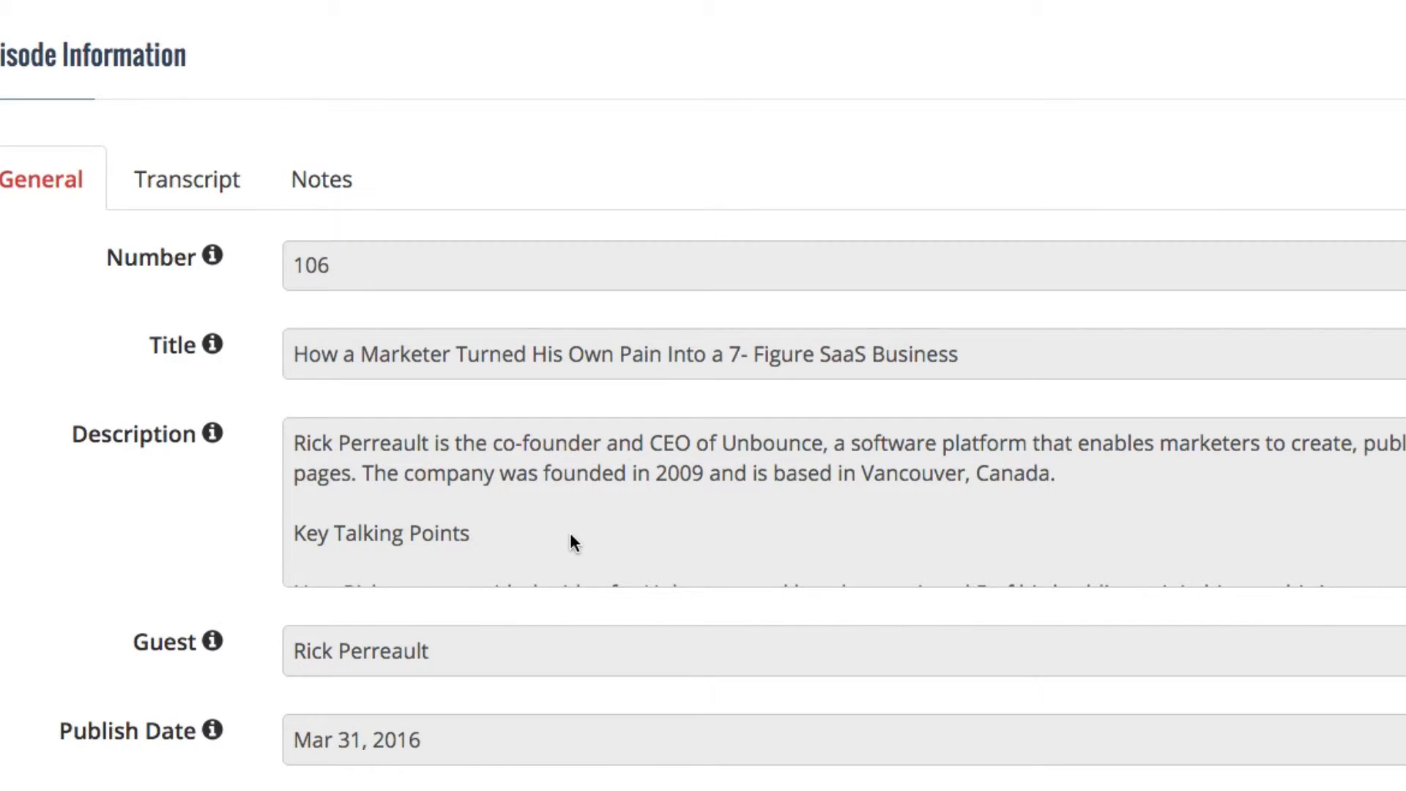
pyautogui.scroll(-3, 571, 535)
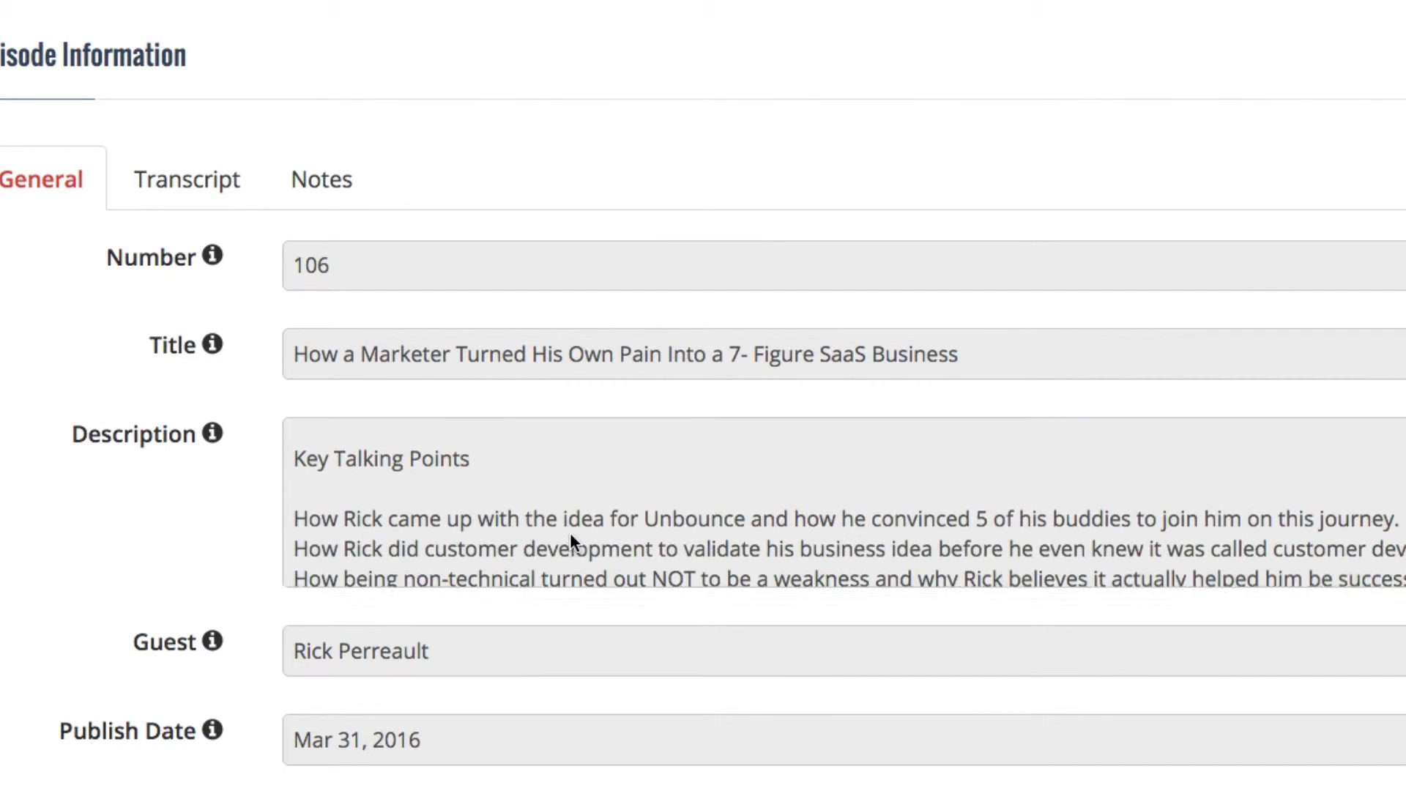
pyautogui.scroll(5, 570, 533)
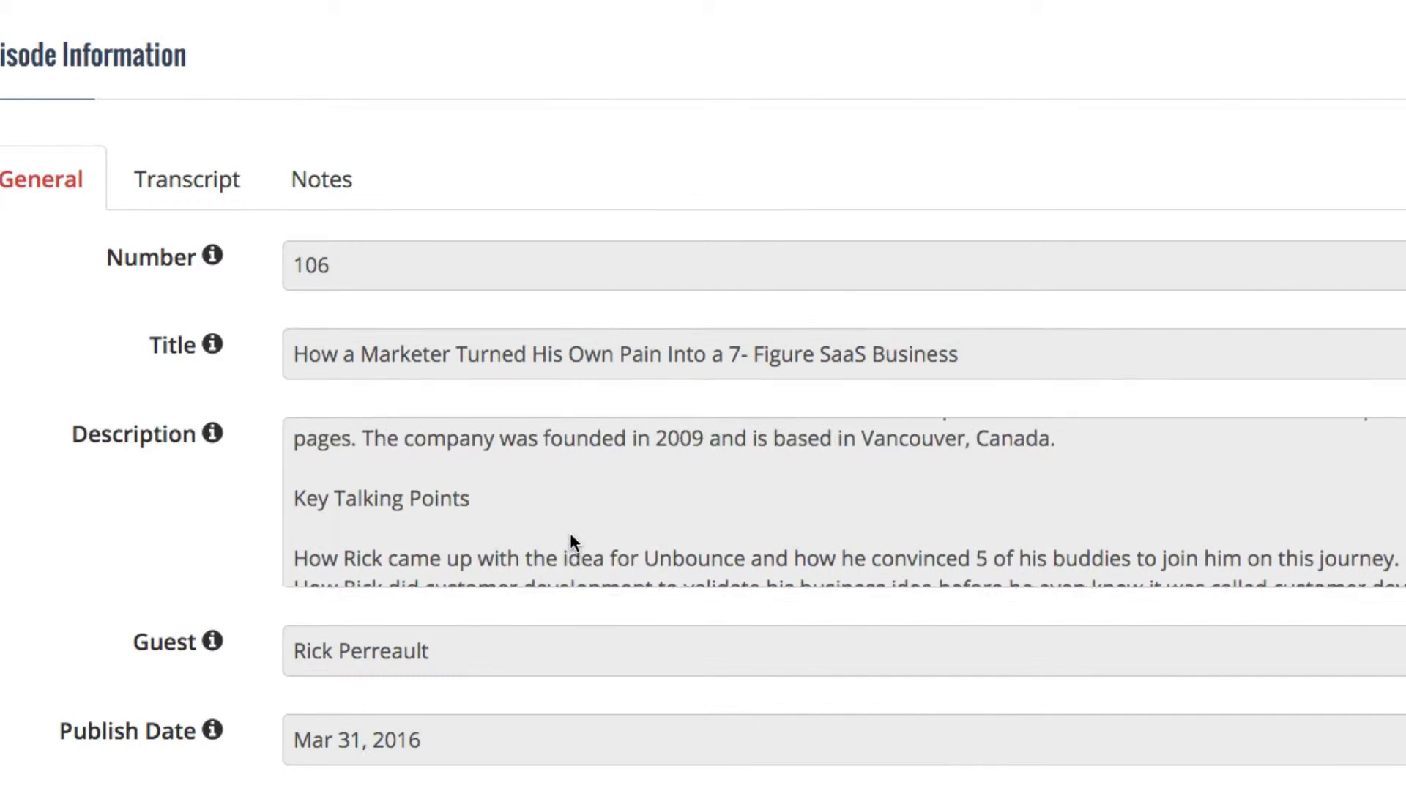
pyautogui.scroll(-6, 569, 533)
pyautogui.scroll(4, 570, 533)
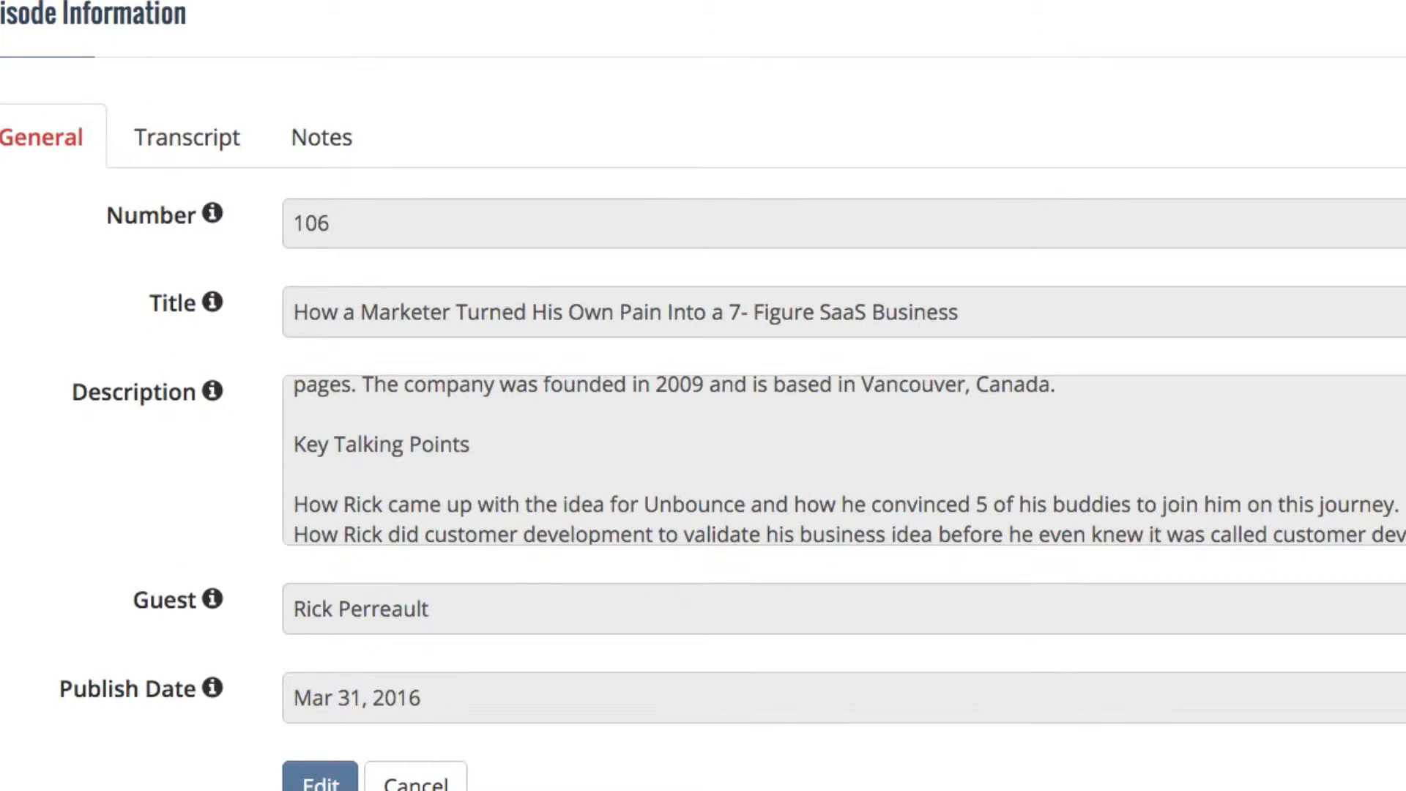
pyautogui.scroll(3, 633, 513)
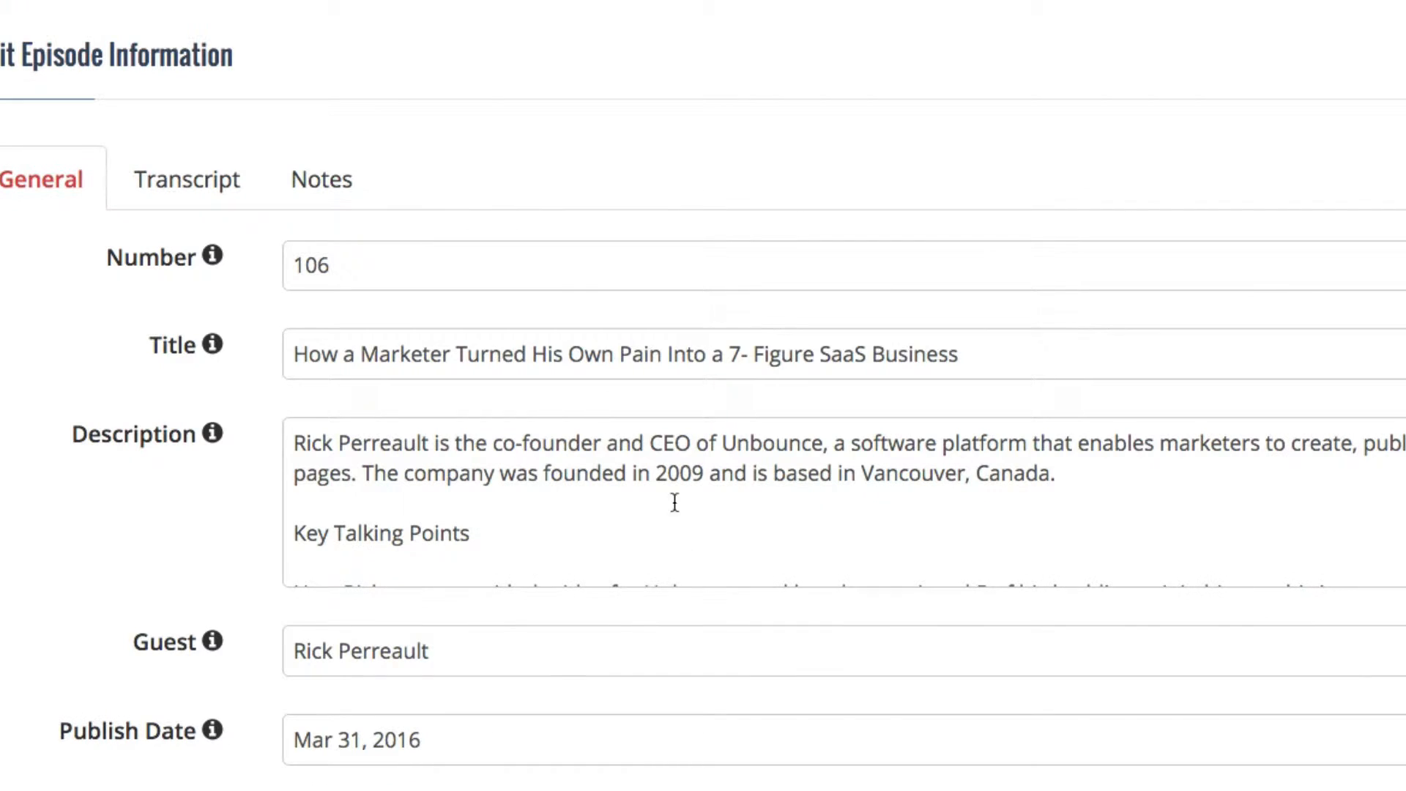
# - Wrap the "Key Talking Points" line of the description in <h3> and </h3> tags
pyautogui.scroll(-2, 626, 519)
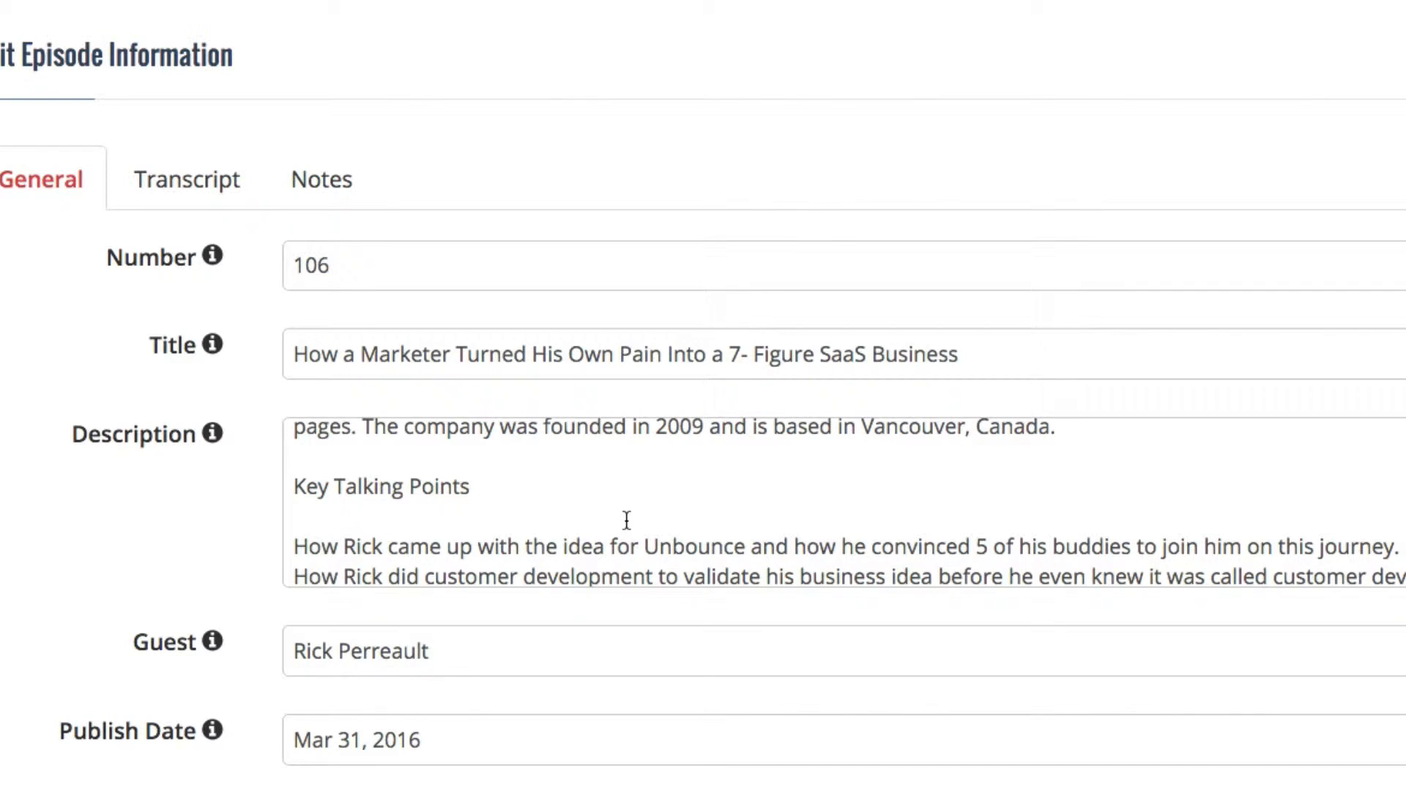
pyautogui.scroll(-1, 631, 516)
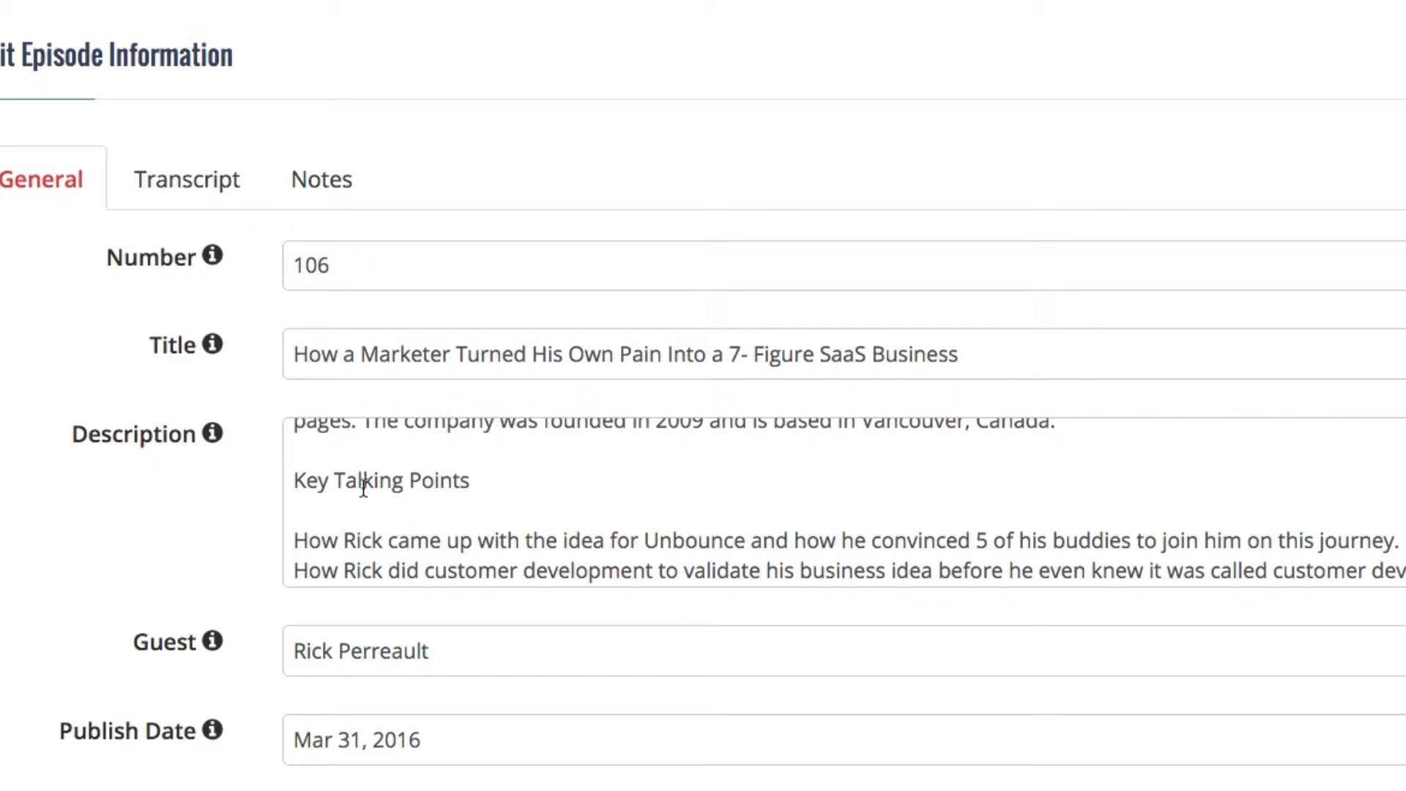
pyautogui.click(293, 481)
pyautogui.write('<h3')
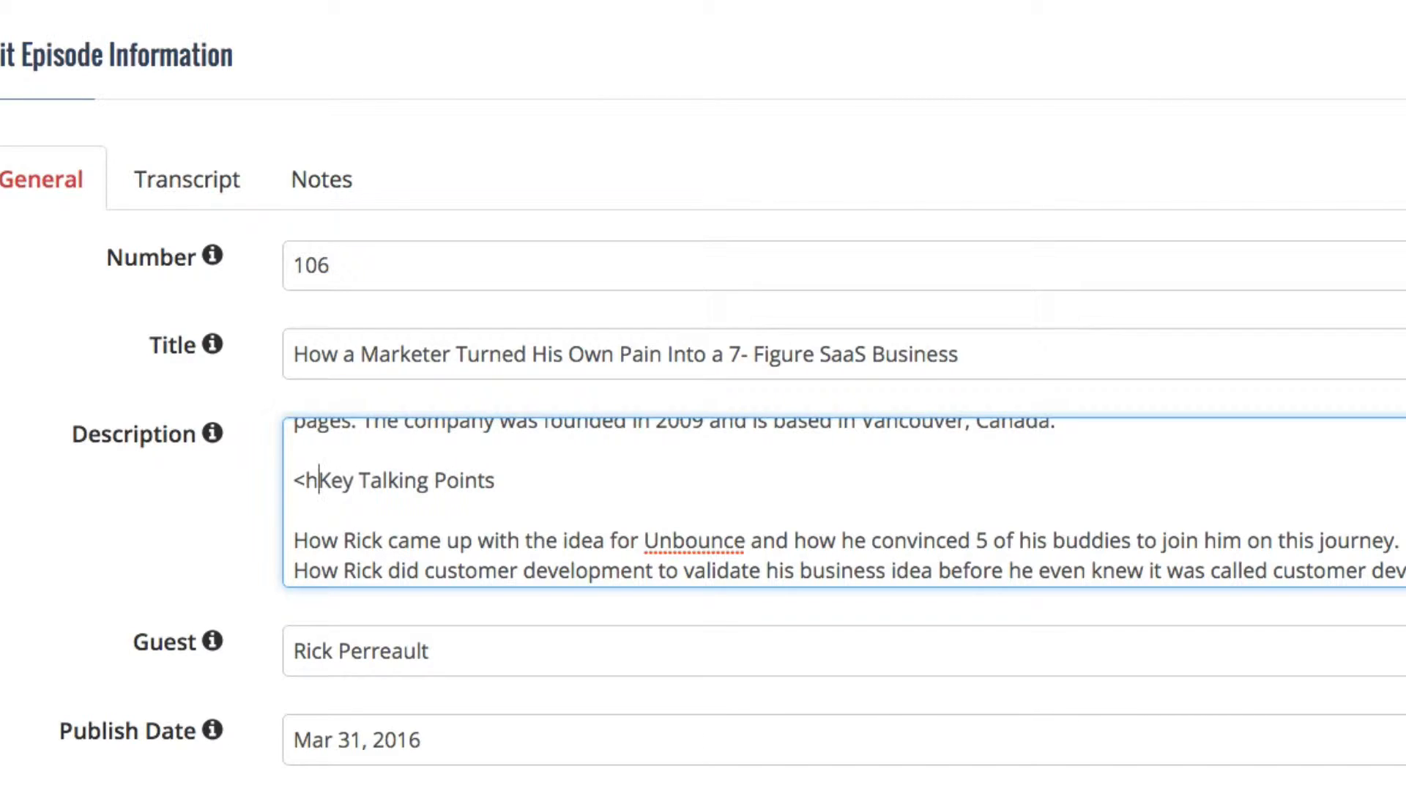
pyautogui.write('>')
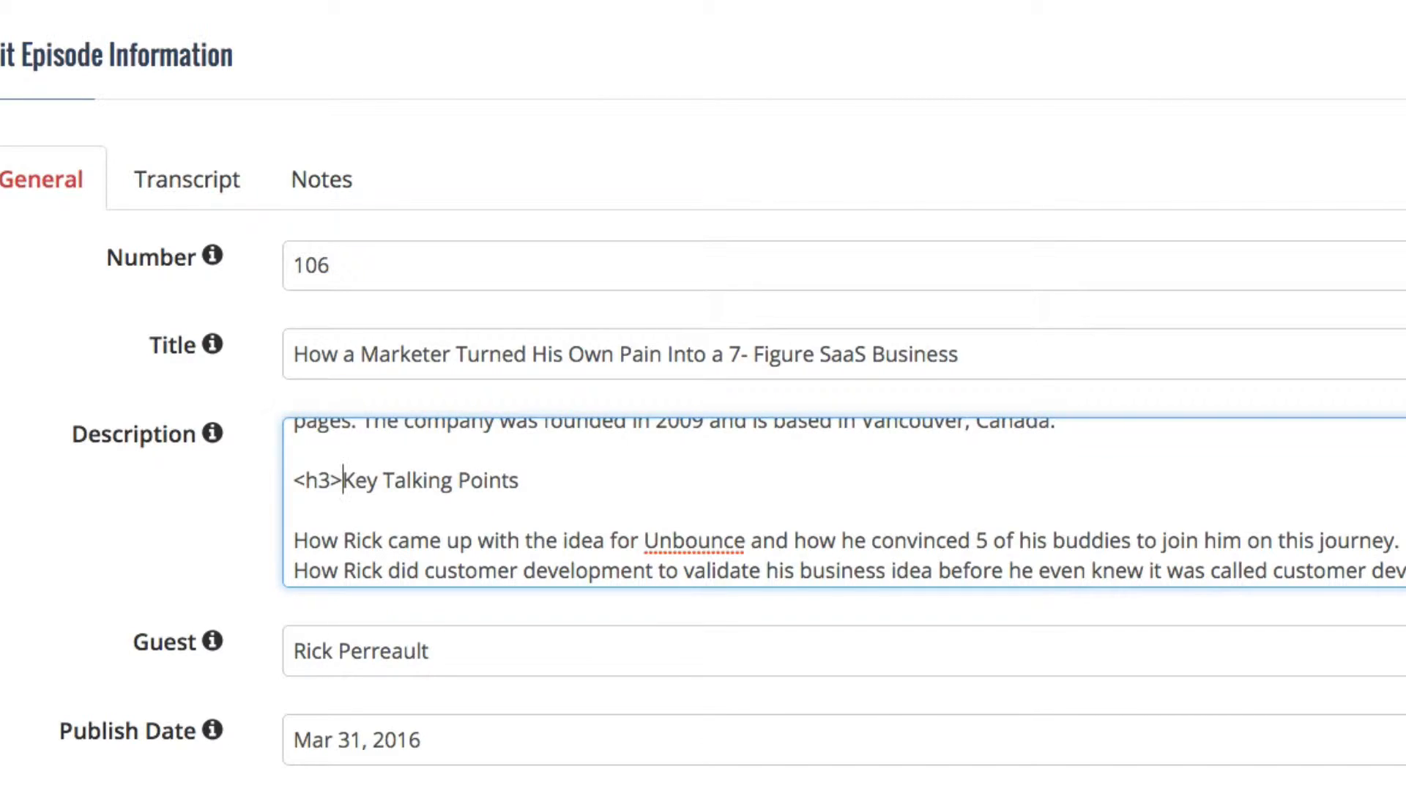
pyautogui.click(546, 482)
pyautogui.write('</h3>')
pyautogui.moveTo(582, 480); pyautogui.dragTo(286, 480)
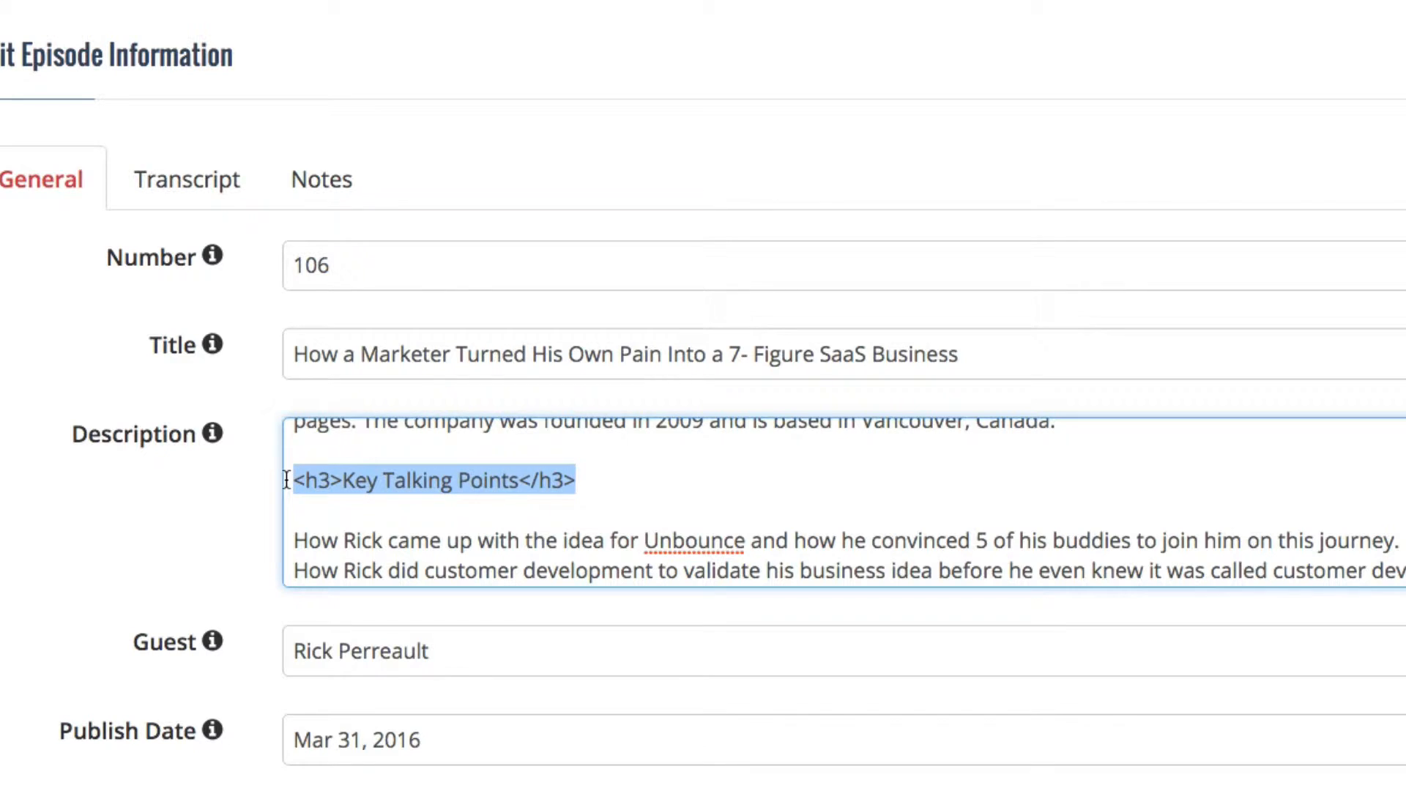
pyautogui.click(629, 480)
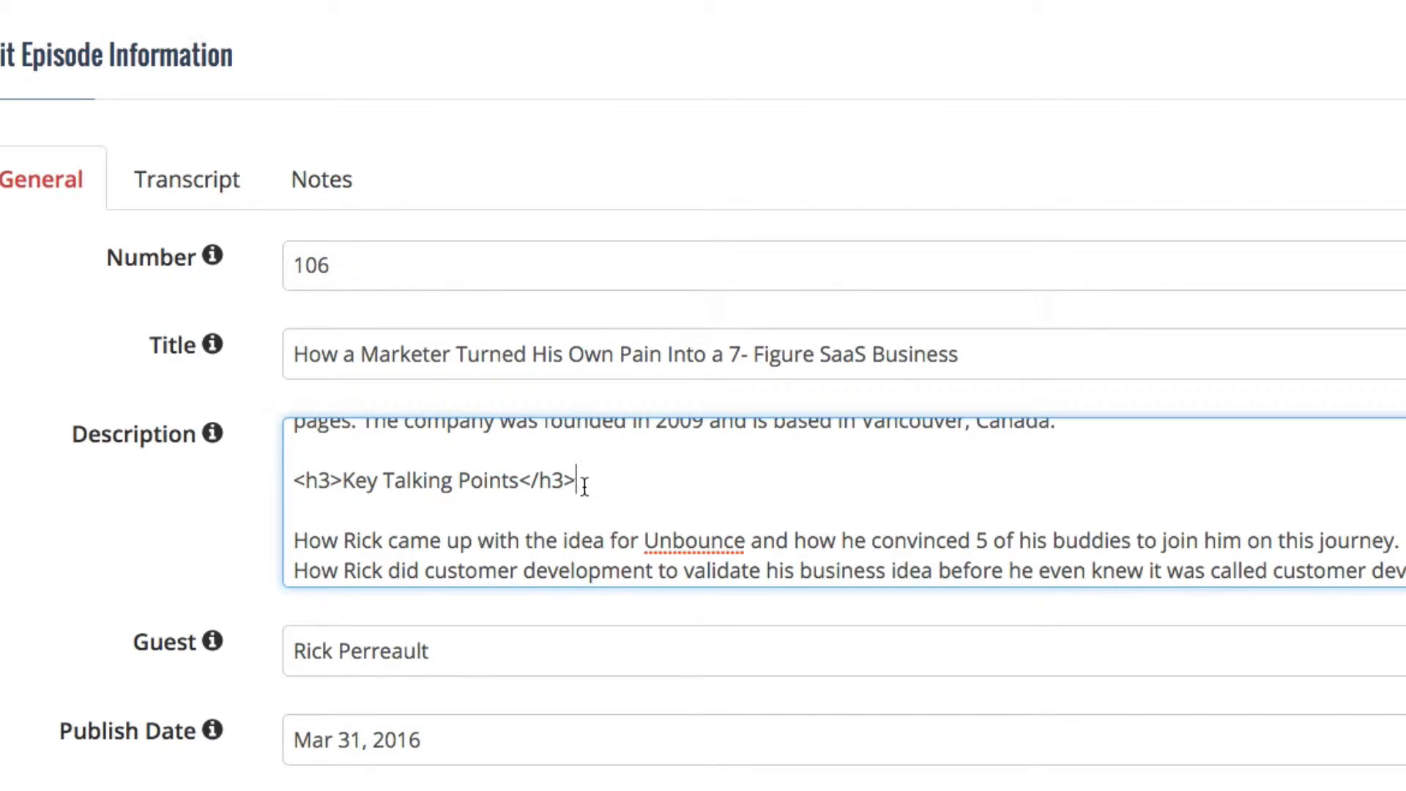
# - Remove the <h3> and </h3> tags around "Key Talking Points" in the description
pyautogui.press('BackSpace')
pyautogui.press('BackSpace')
pyautogui.press('BackSpace')
pyautogui.press('BackSpace')
pyautogui.press('BackSpace')
pyautogui.click(341, 480)
pyautogui.press('BackSpace')
pyautogui.press('BackSpace')
pyautogui.press('BackSpace')
pyautogui.press('BackSpace')
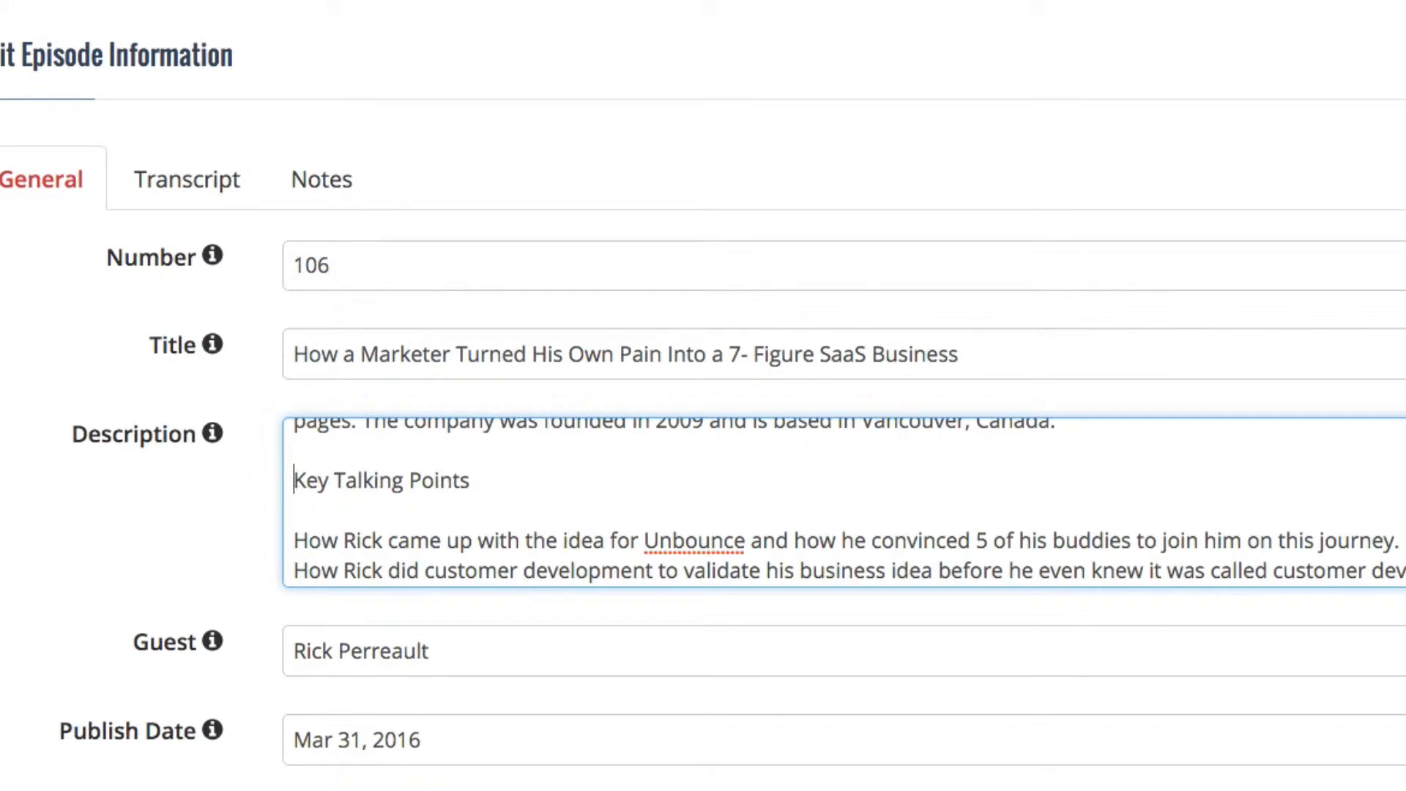
# - Mark "Key Talking Points" in the description as a level-three Markdown heading with the prefix "###"
pyautogui.scroll(2, 543, 487)
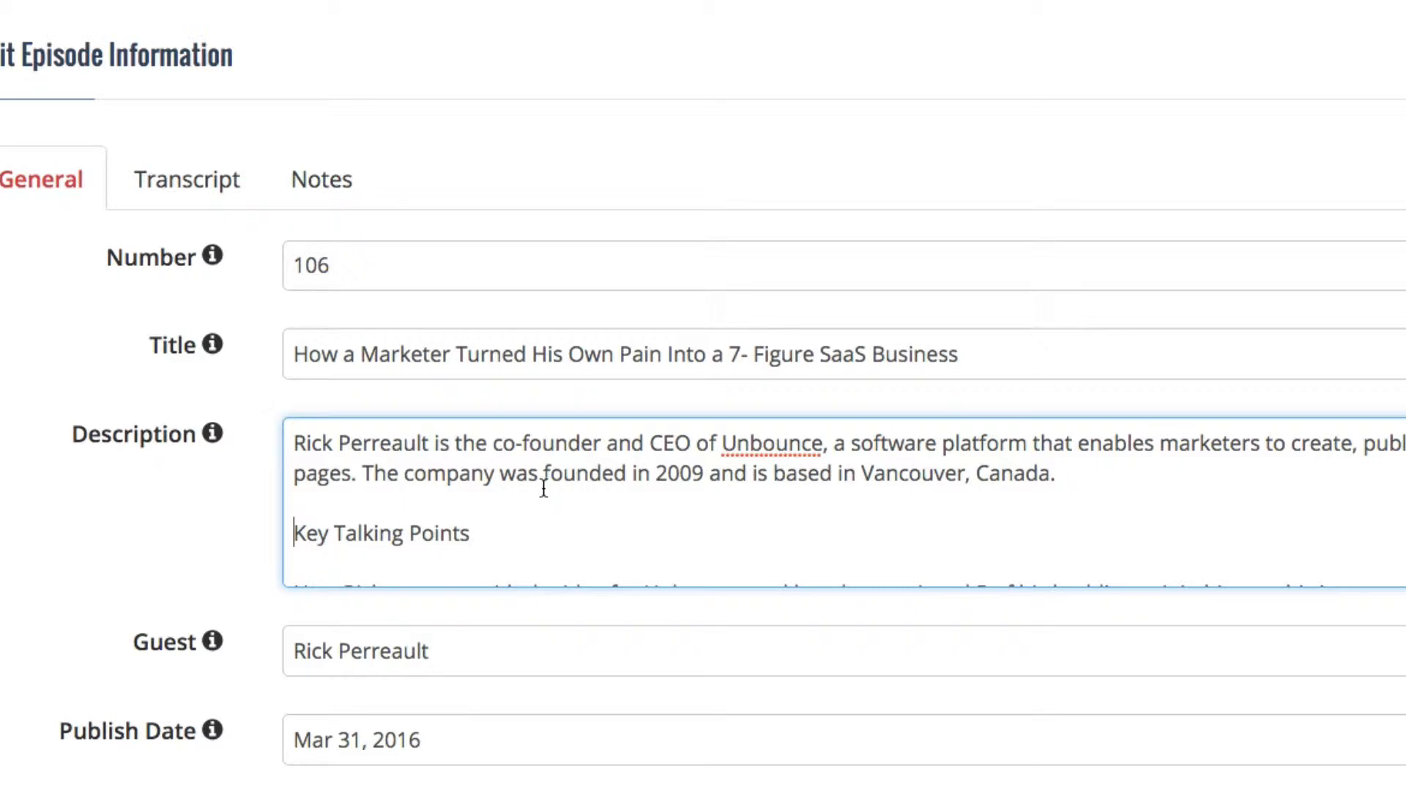
pyautogui.write('###')
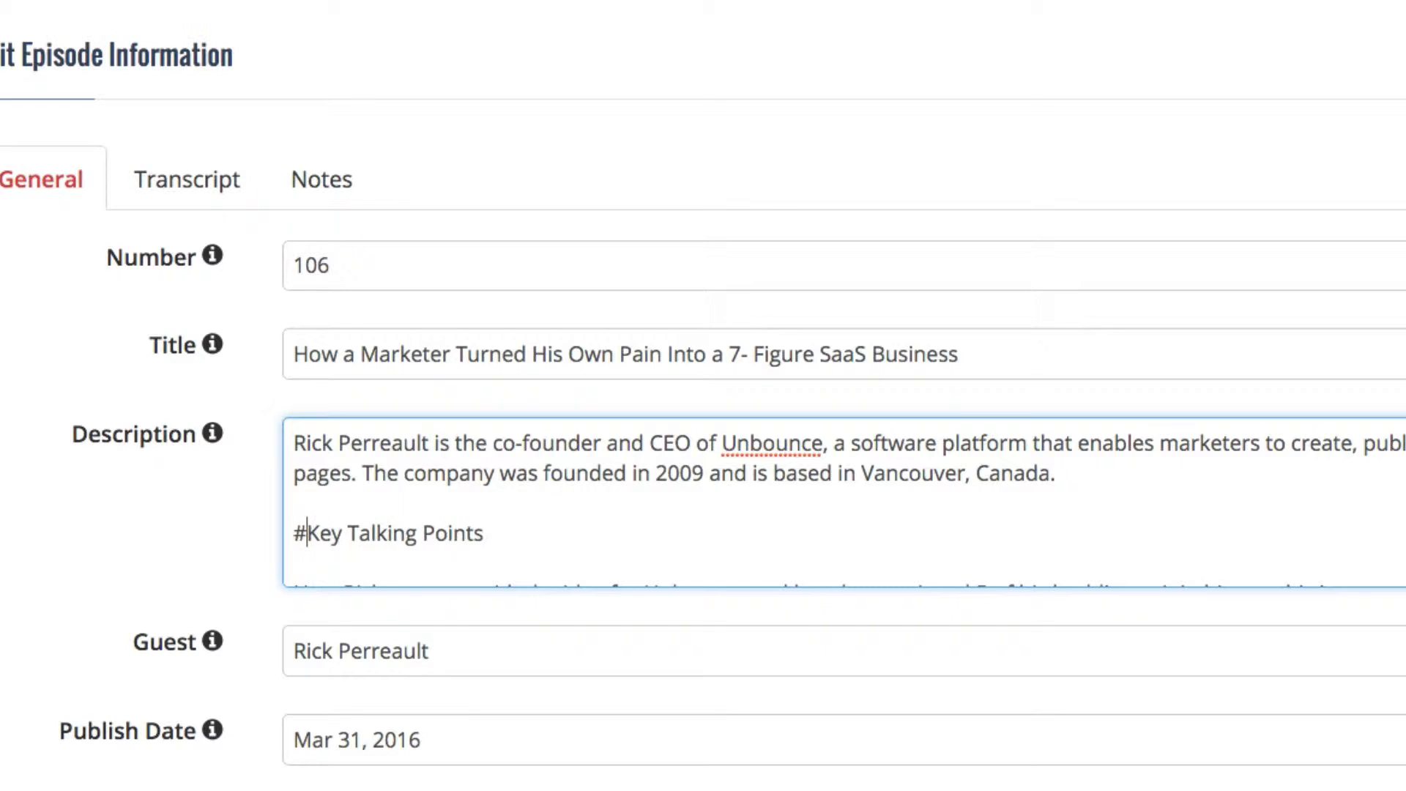
pyautogui.click(594, 524)
# - Turn the first two talking points below the heading into Markdown bullets with the prefix "* "
pyautogui.scroll(-3, 595, 525)
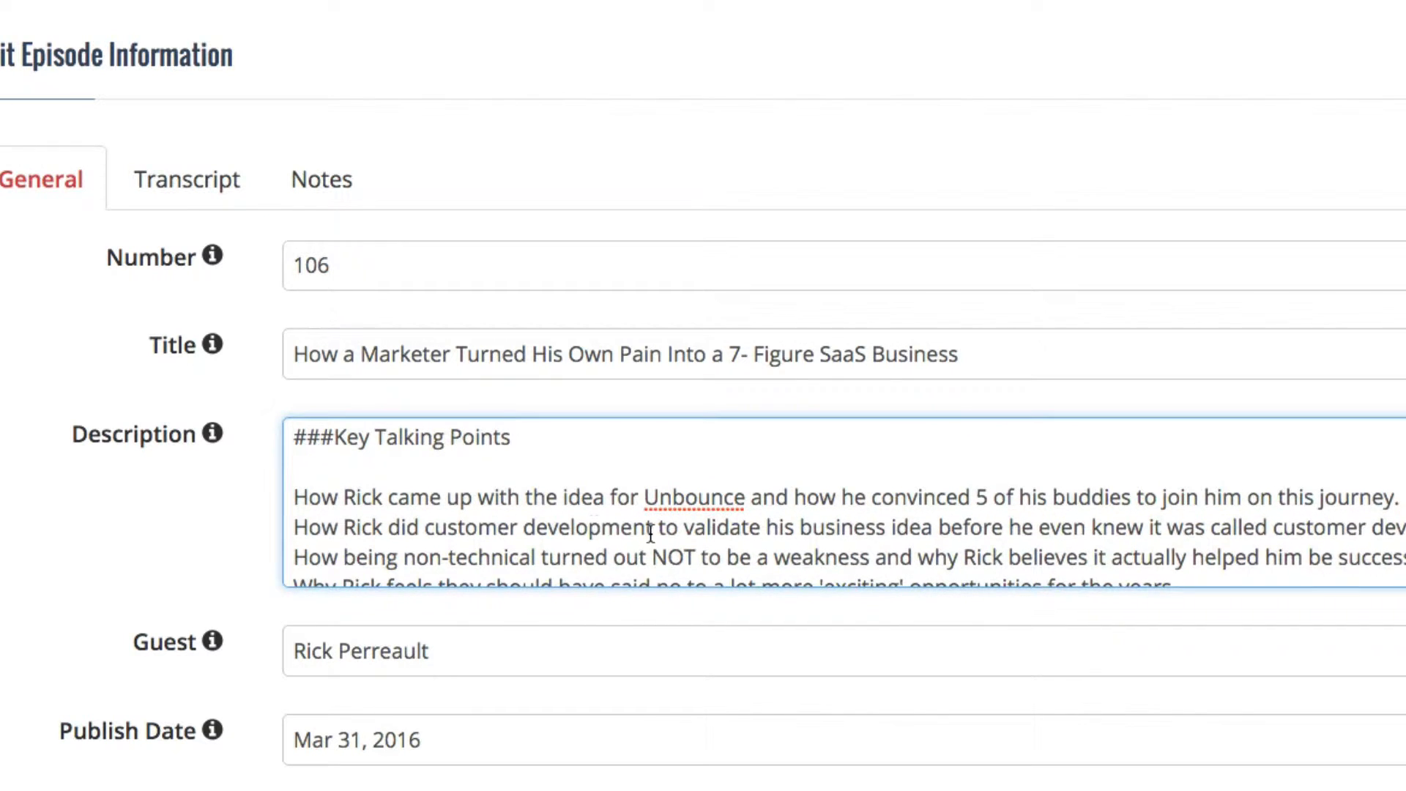
pyautogui.scroll(-4, 650, 528)
pyautogui.scroll(3, 650, 529)
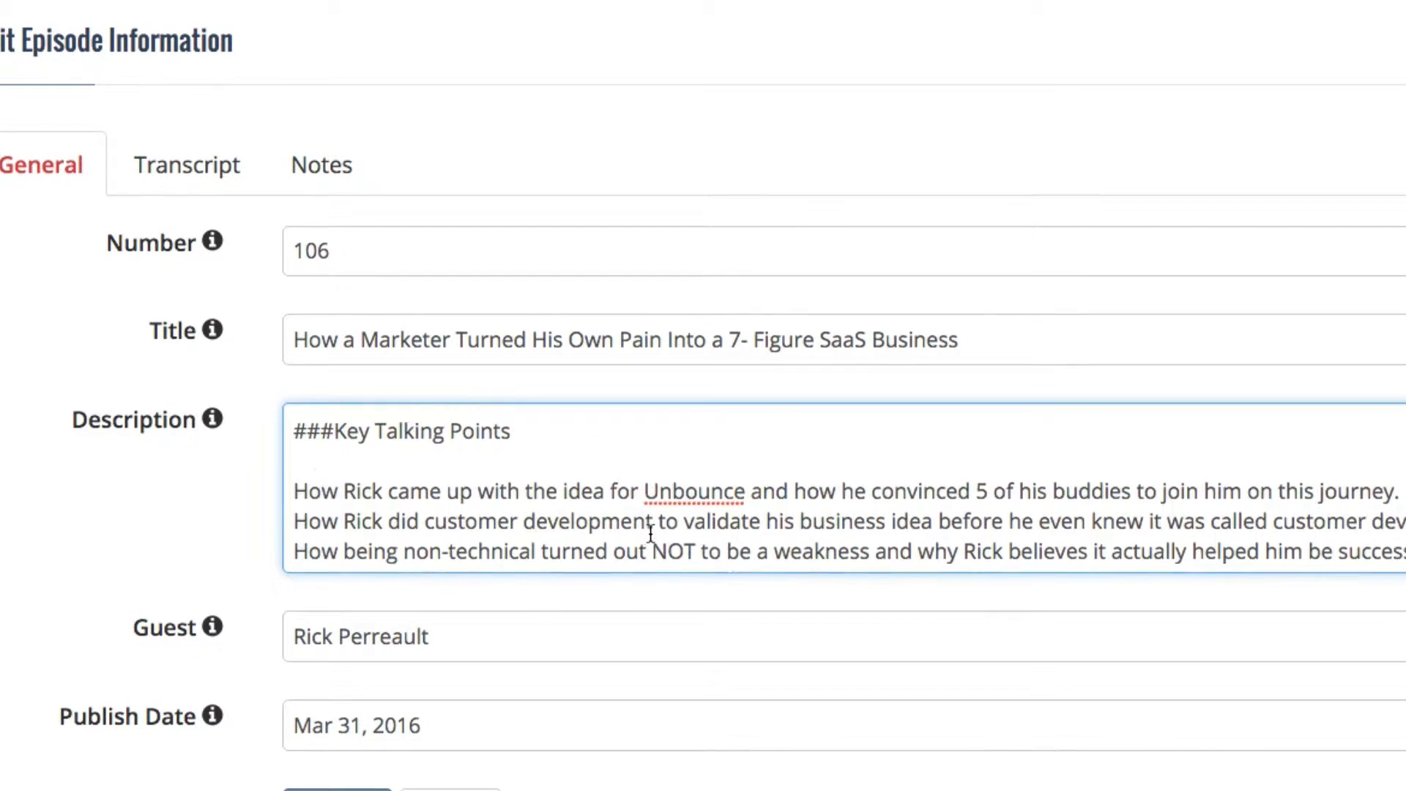
pyautogui.click(296, 483)
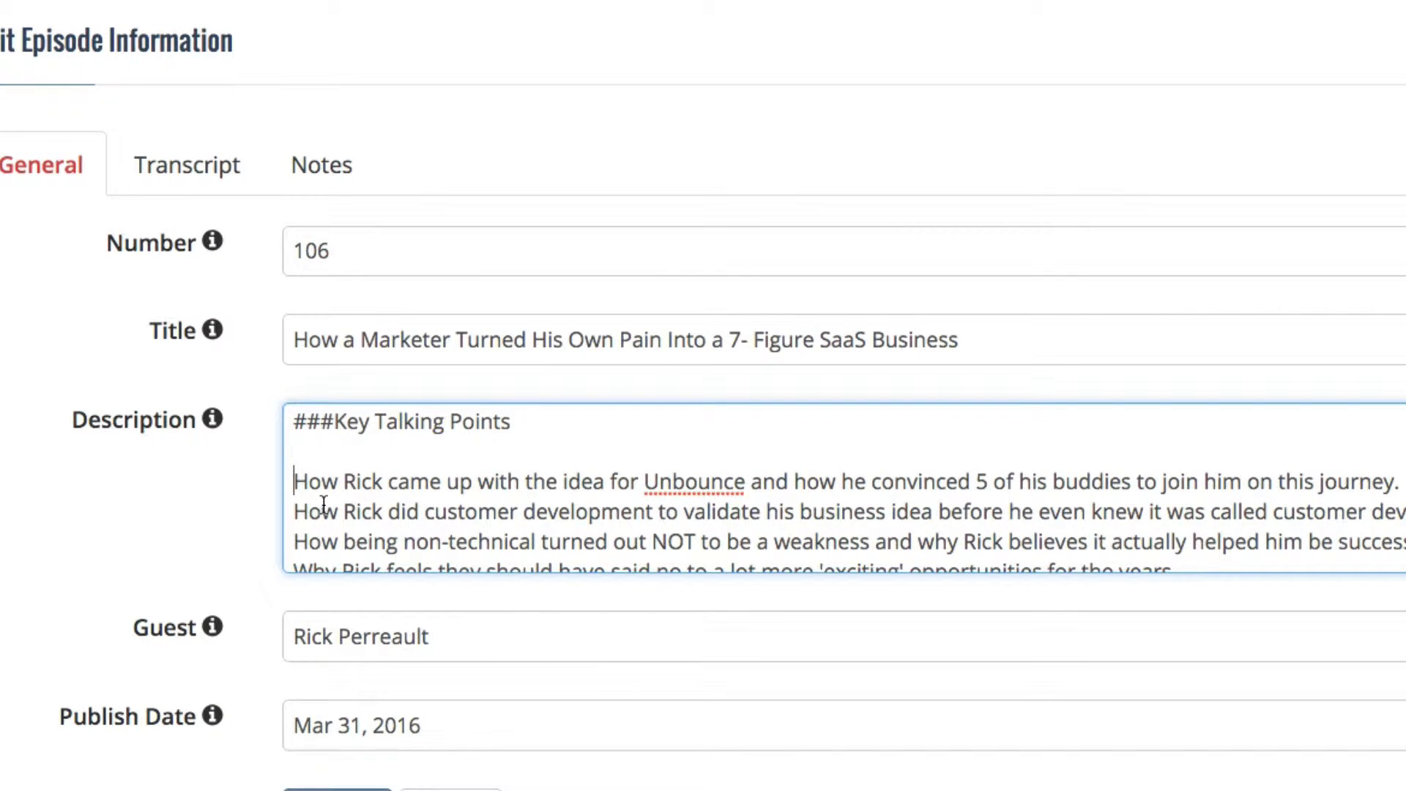
pyautogui.write('*')
pyautogui.hotkey('shift', 'Left')
pyautogui.hotkey('shift', 'Left')
pyautogui.hotkey('ctrl', 'c')
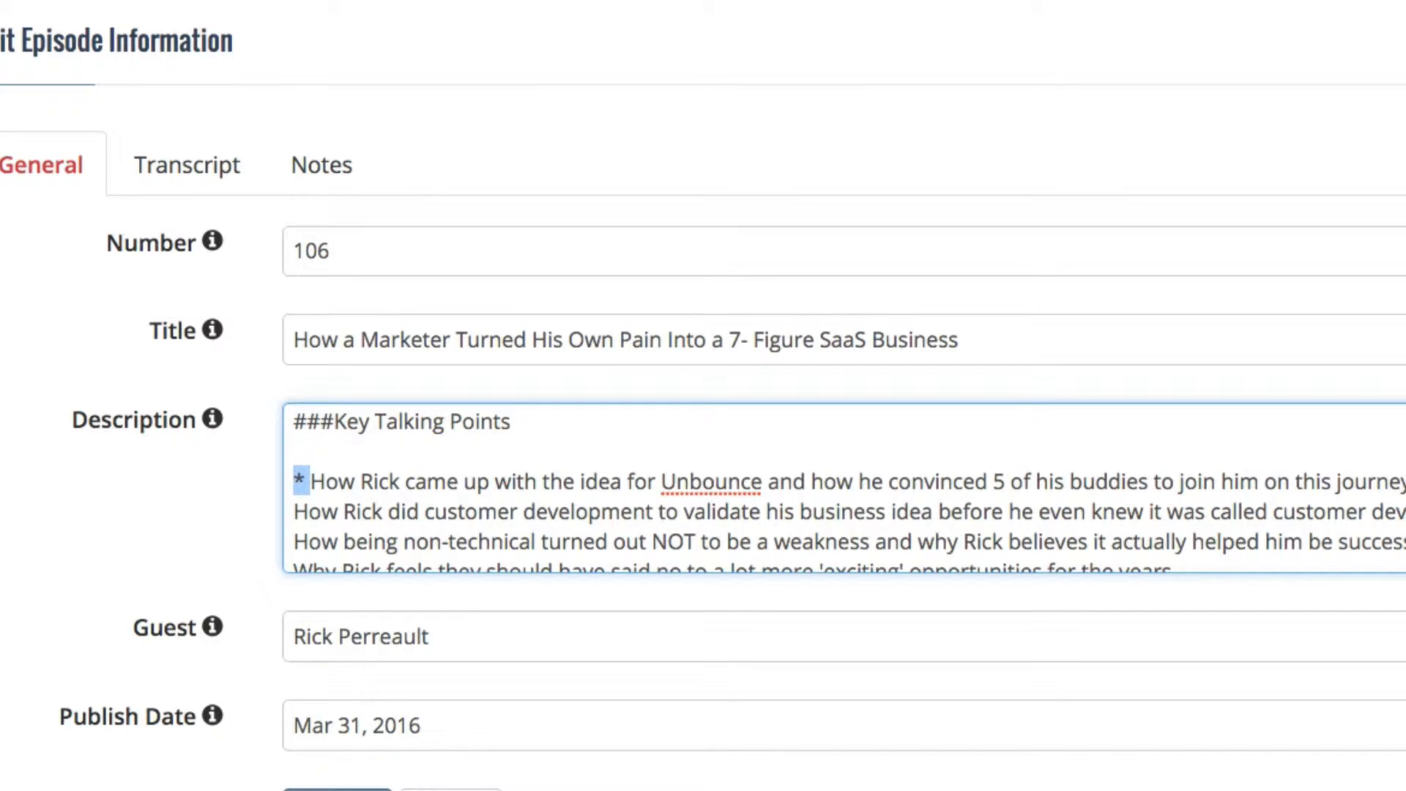
pyautogui.press('Down')
pyautogui.hotkey('ctrl', 'v')
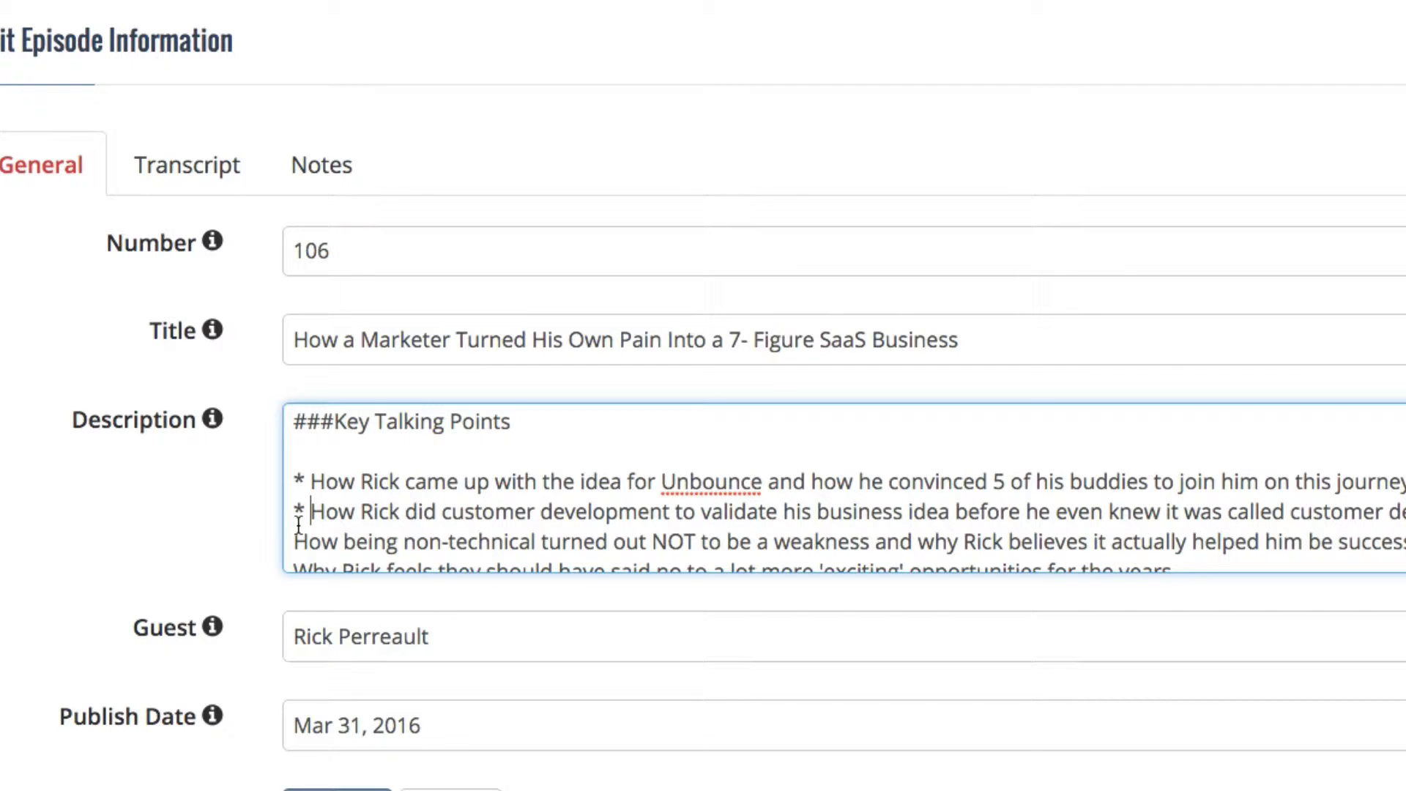
# - Add the "* " bullet prefix to the remaining four talking points and insert a line break after the list
pyautogui.hotkey('ctrl', 'v')
pyautogui.press('Down')
pyautogui.hotkey('ctrl', 'v')
pyautogui.press('Down')
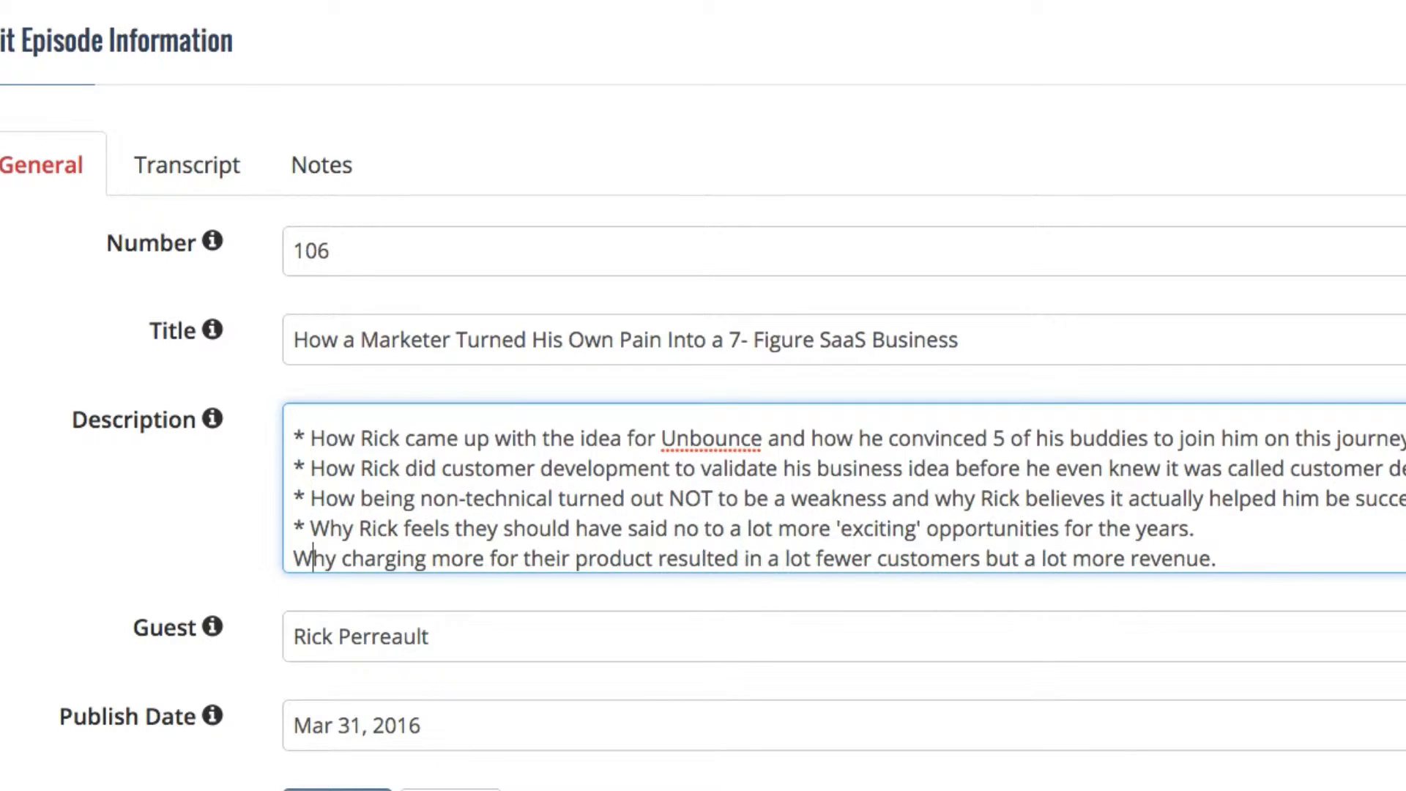
pyautogui.hotkey('ctrl', 'v')
pyautogui.press('Down')
pyautogui.hotkey('ctrl', 'v')
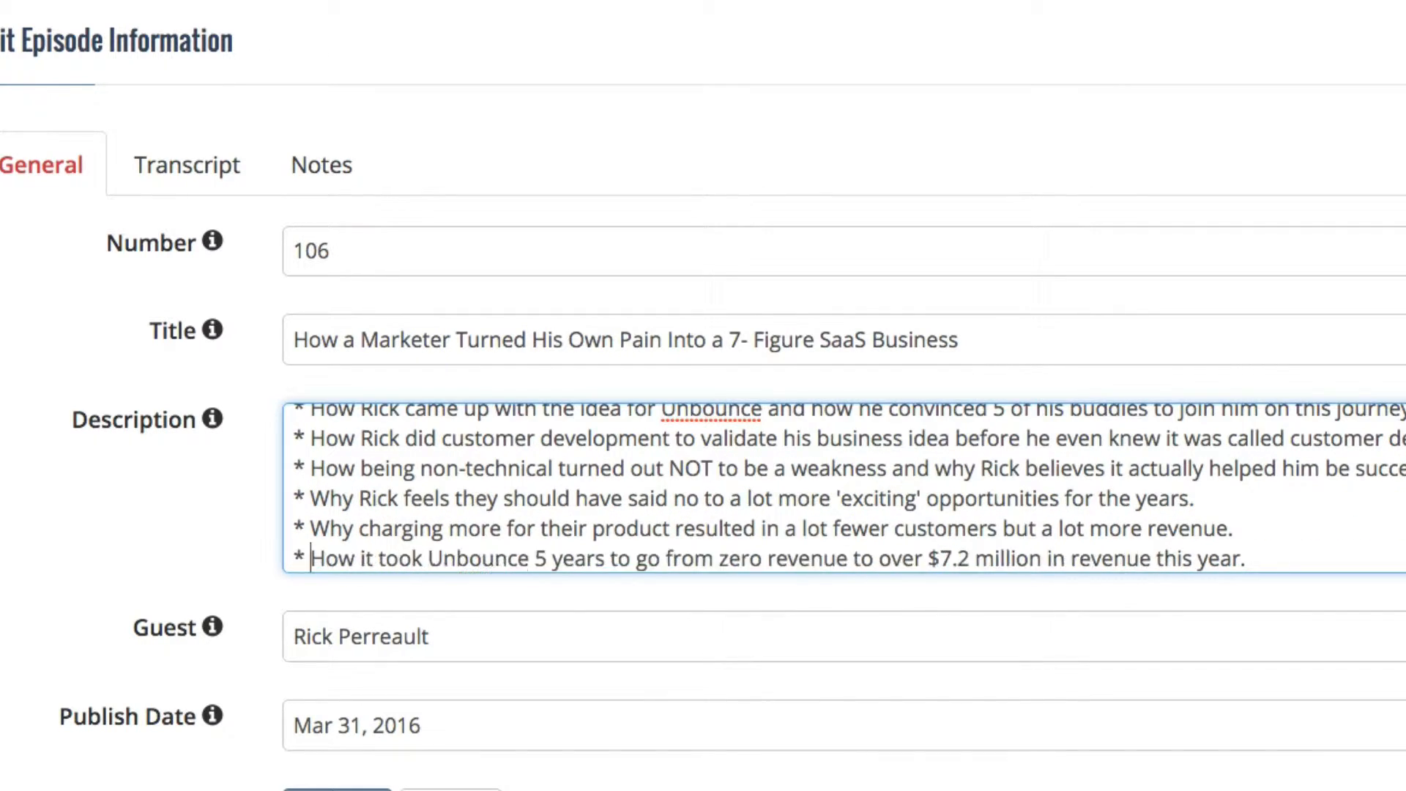
pyautogui.press('Down')
pyautogui.press('Return')
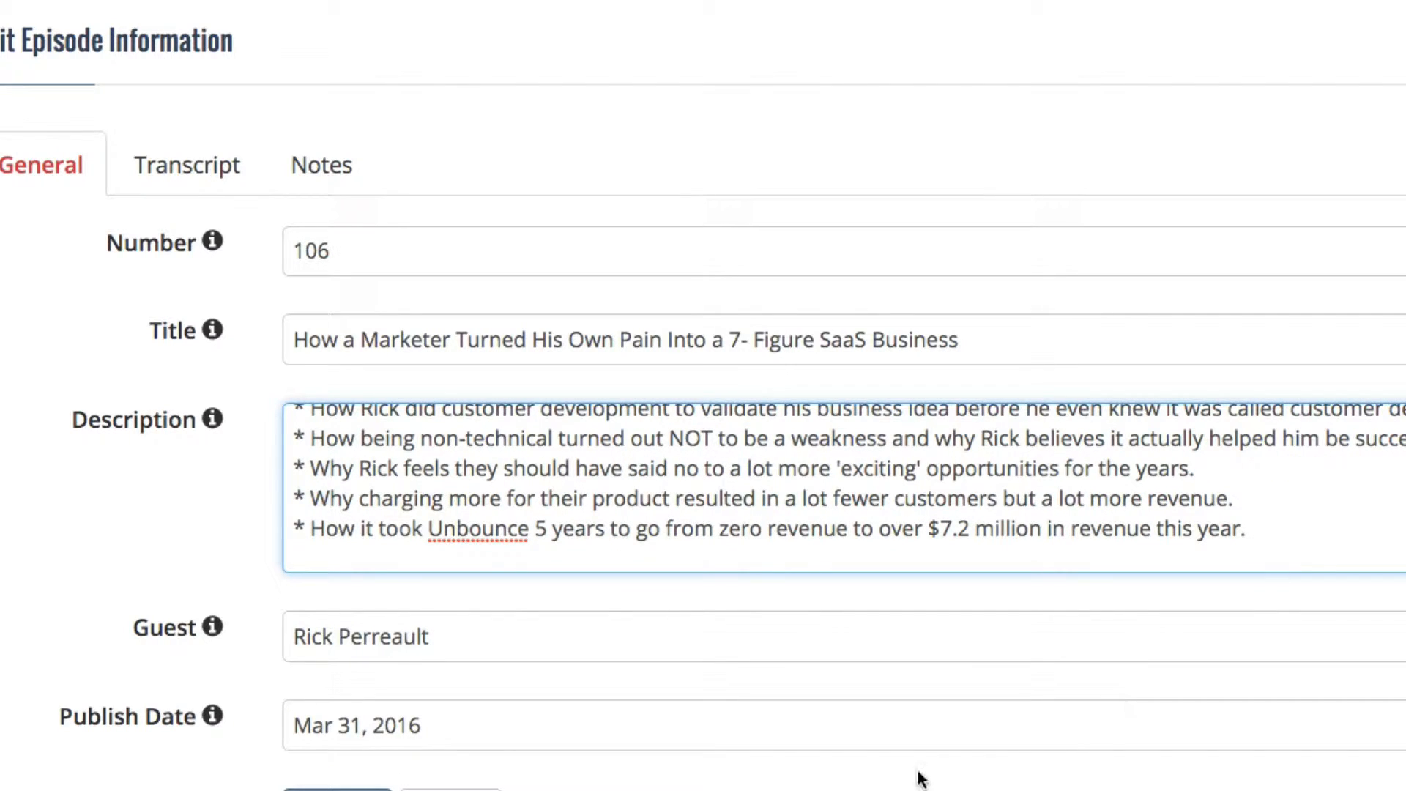
# - Save the Markdown changes to episode 106's information
pyautogui.click(338, 789)
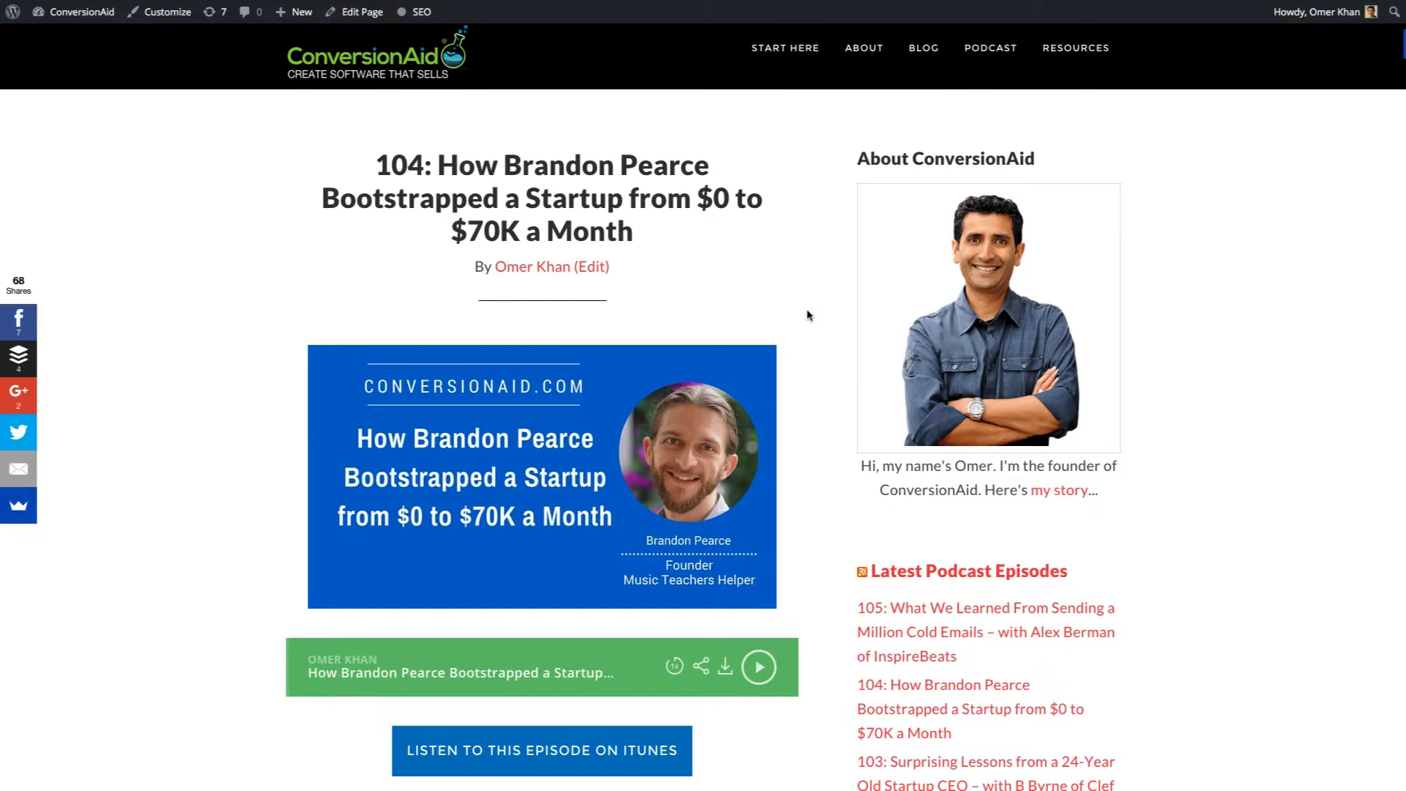
# - Review the section headings and list layout of the published episode 104 show notes on the ConversionAid site
pyautogui.scroll(-4, 806, 315)
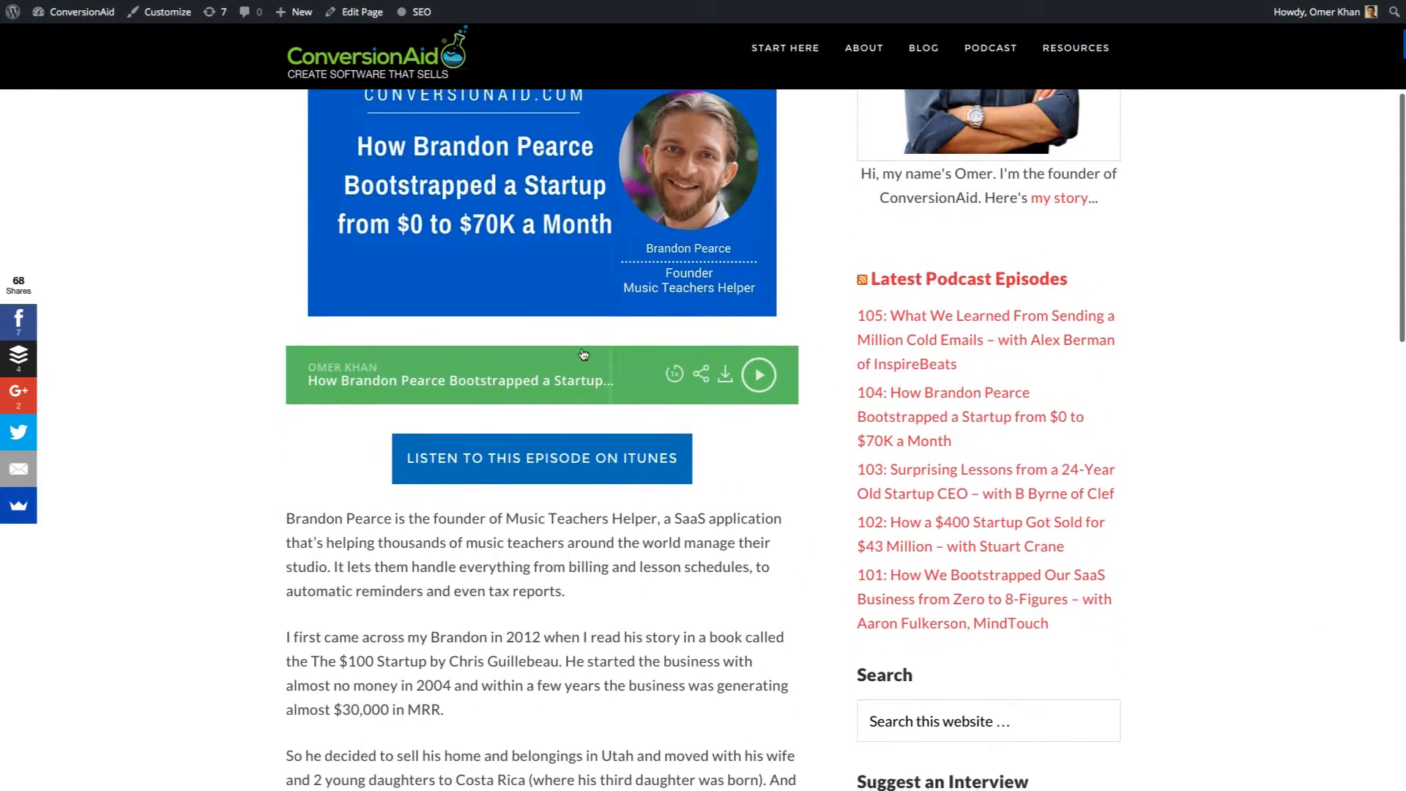
pyautogui.scroll(-2, 584, 355)
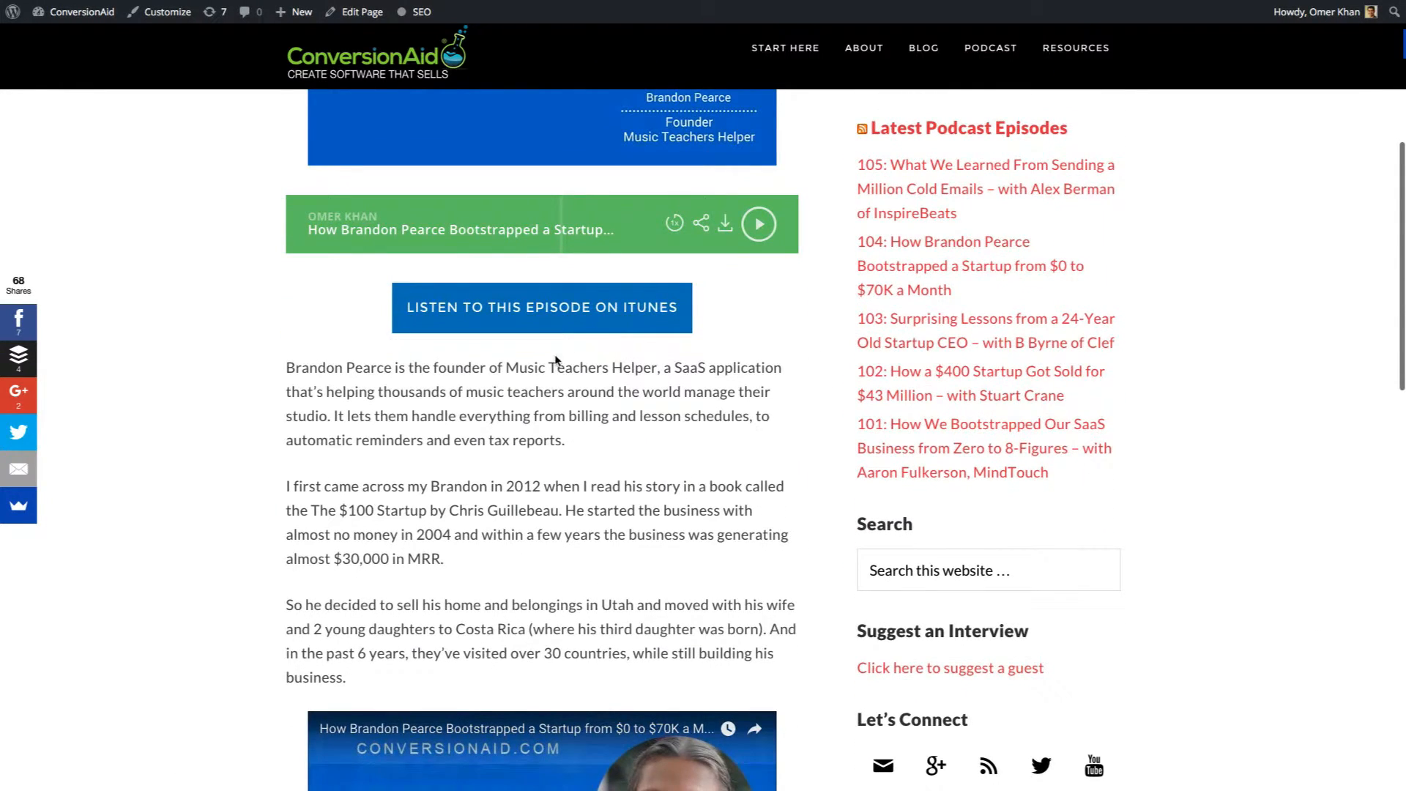
pyautogui.scroll(-5, 556, 359)
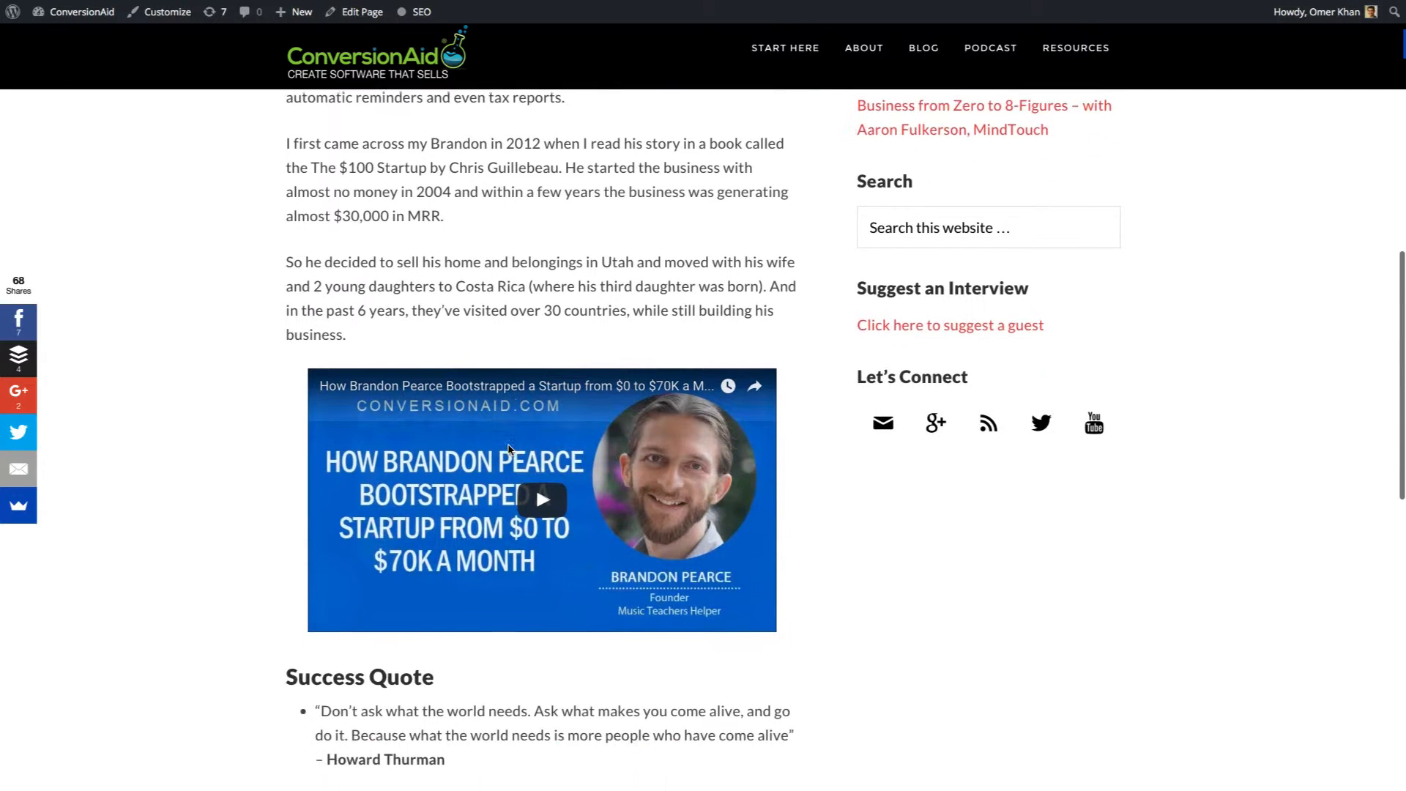
pyautogui.scroll(-5, 510, 448)
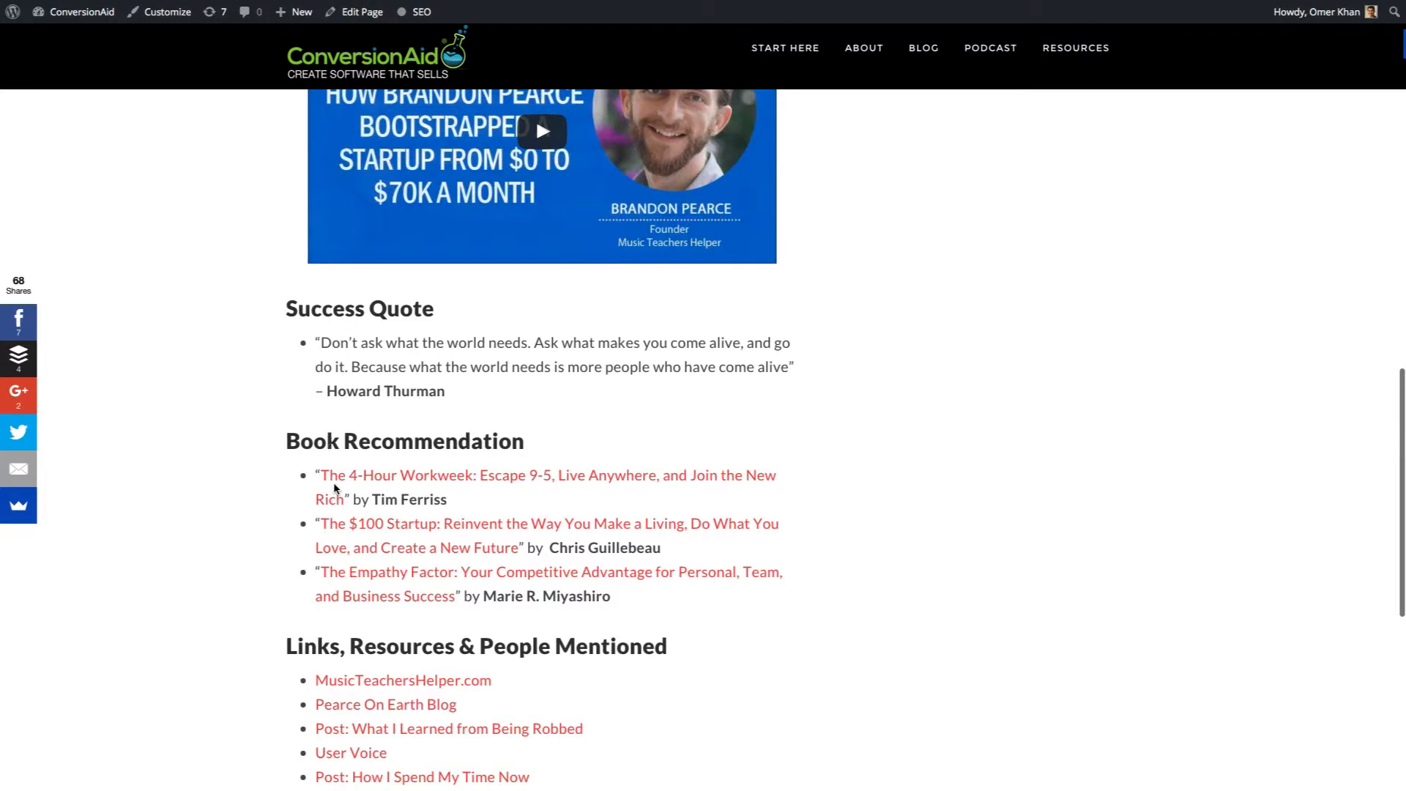
pyautogui.scroll(-3, 334, 483)
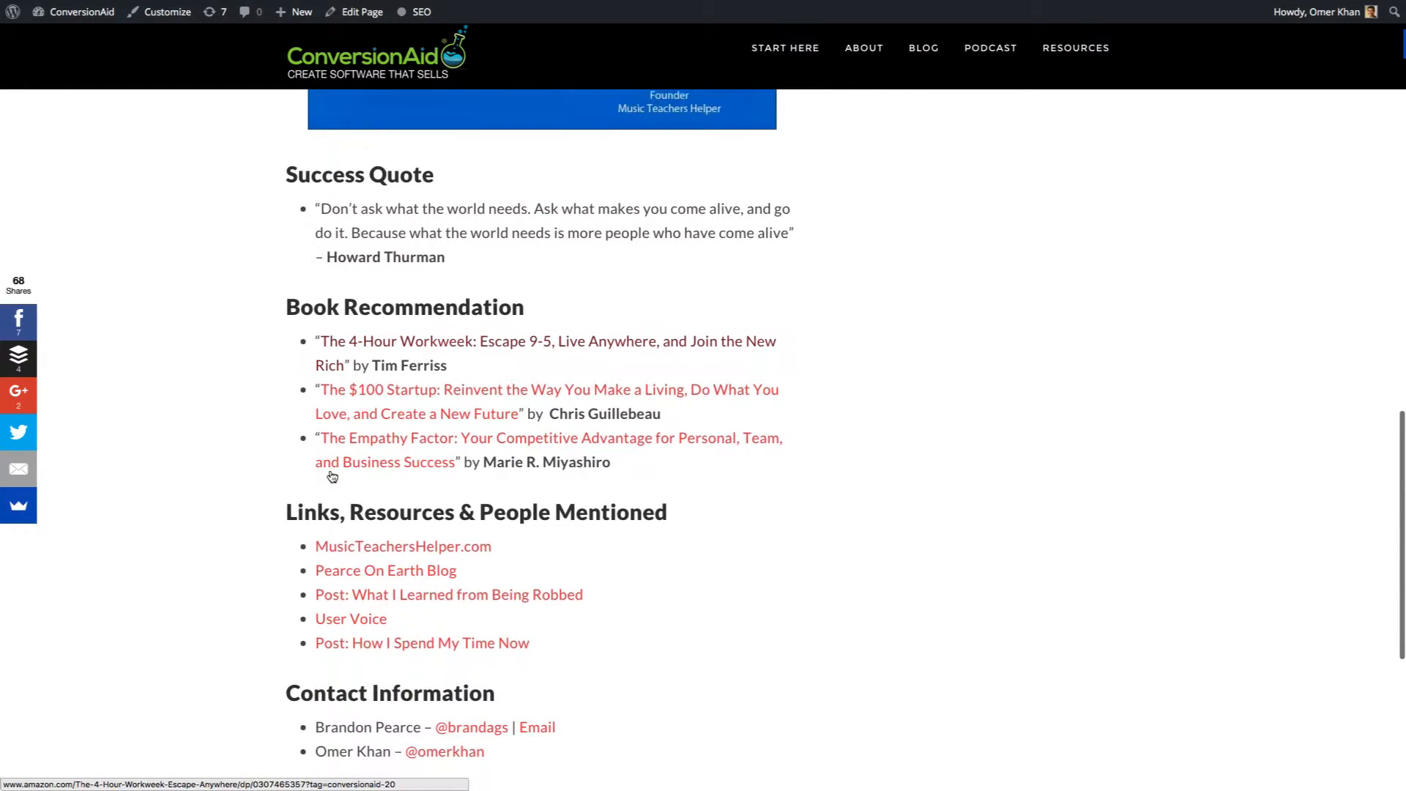
pyautogui.scroll(-3, 332, 477)
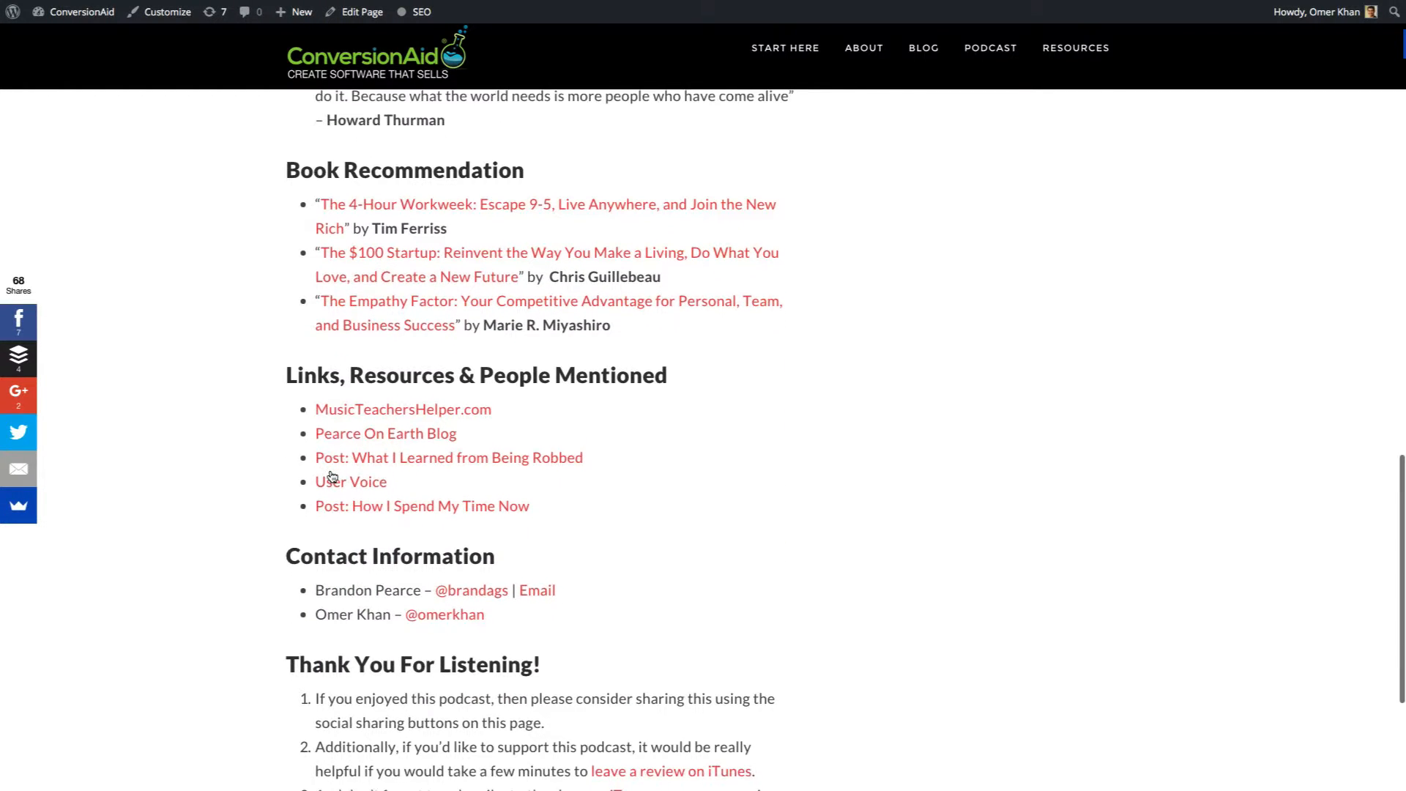
pyautogui.scroll(-5, 331, 476)
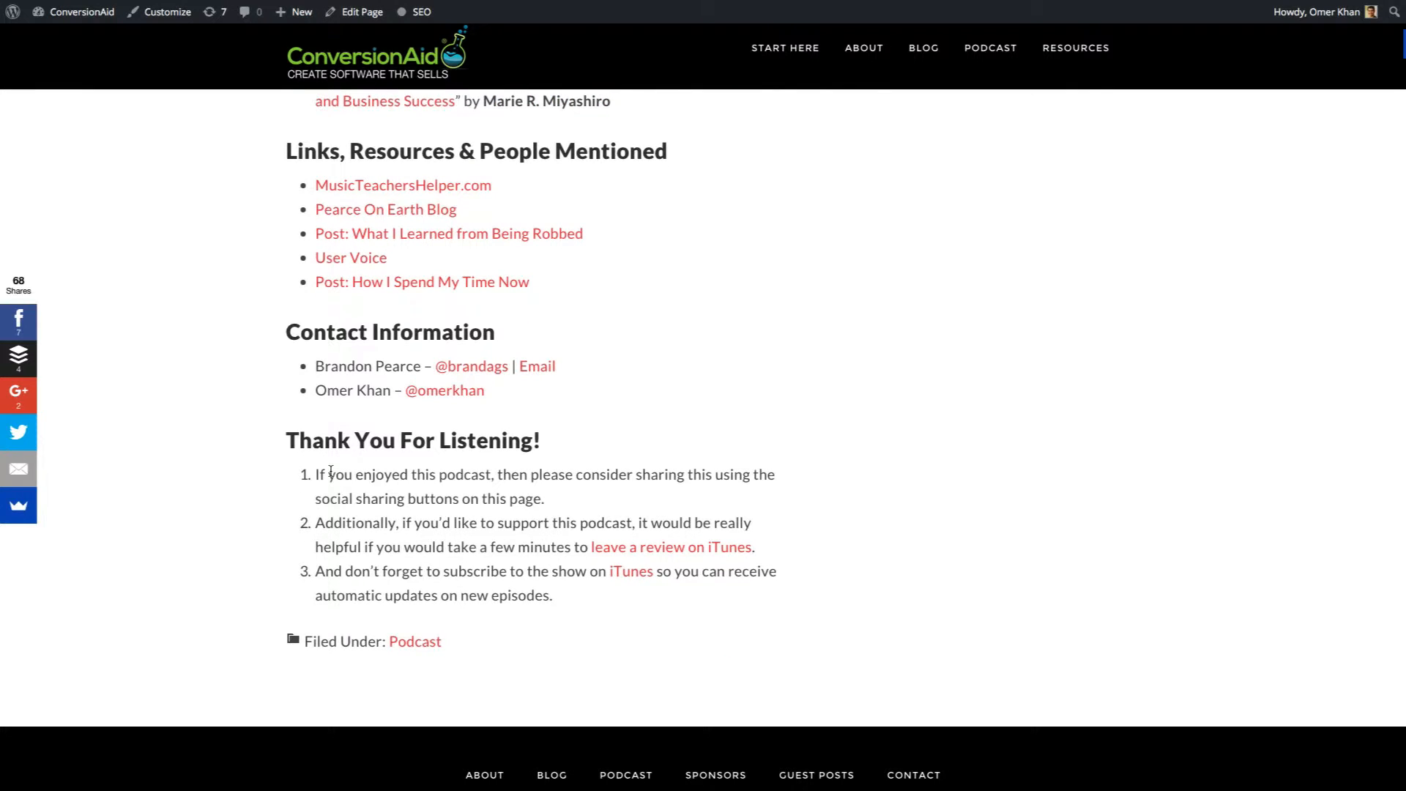
pyautogui.scroll(11, 331, 471)
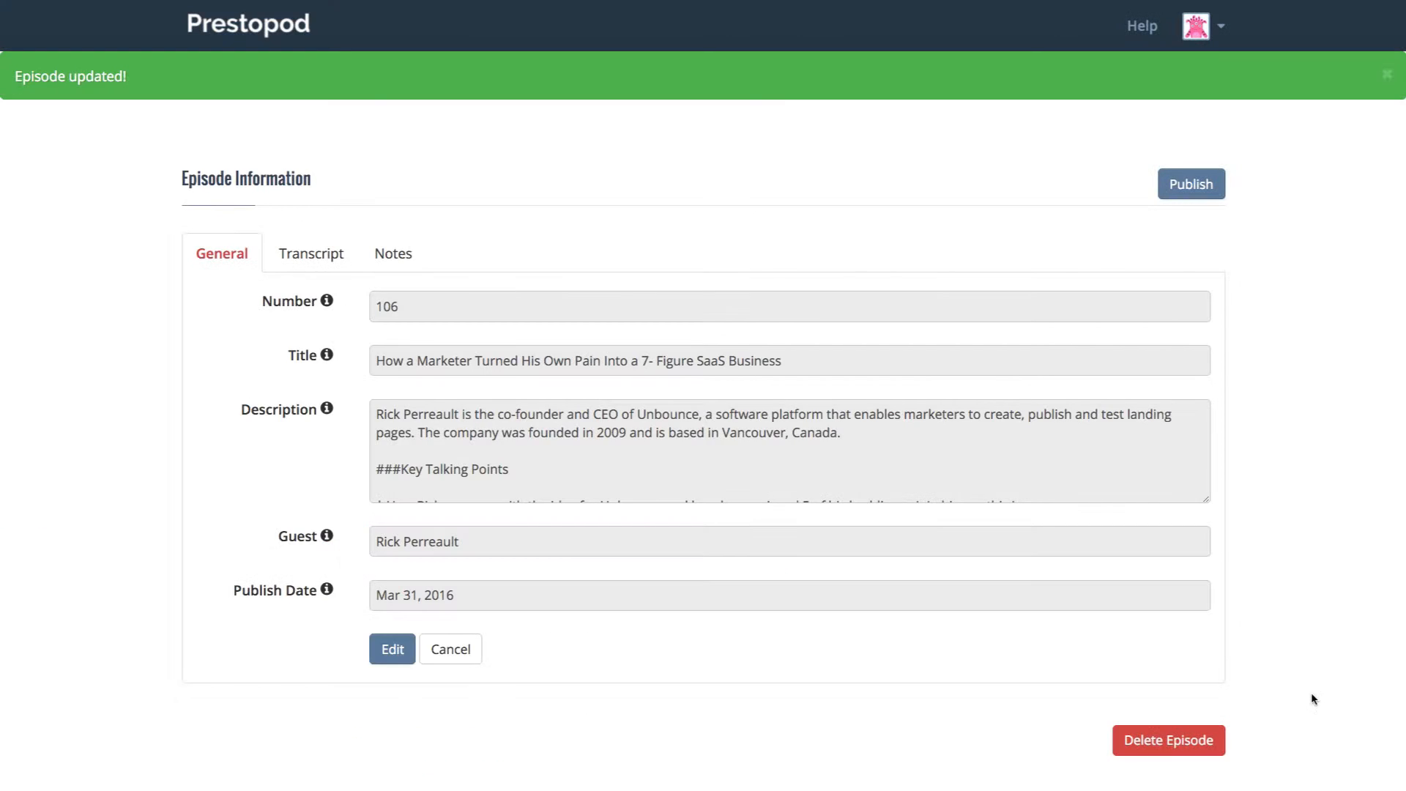
# - Open the advanced WordPress settings of the podcast in Prestopod and go to the field containing {epdescription}
pyautogui.click(1219, 28)
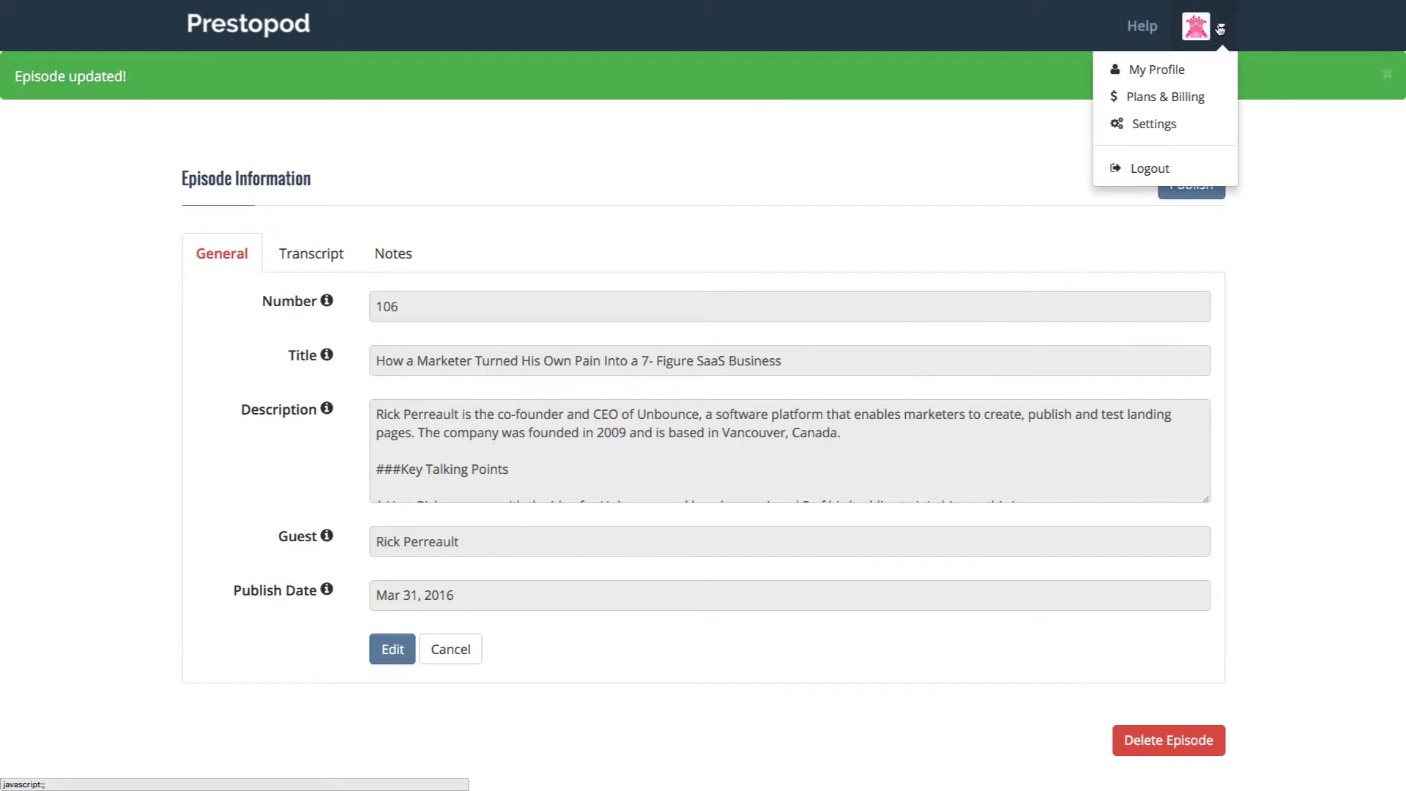
pyautogui.click(1153, 123)
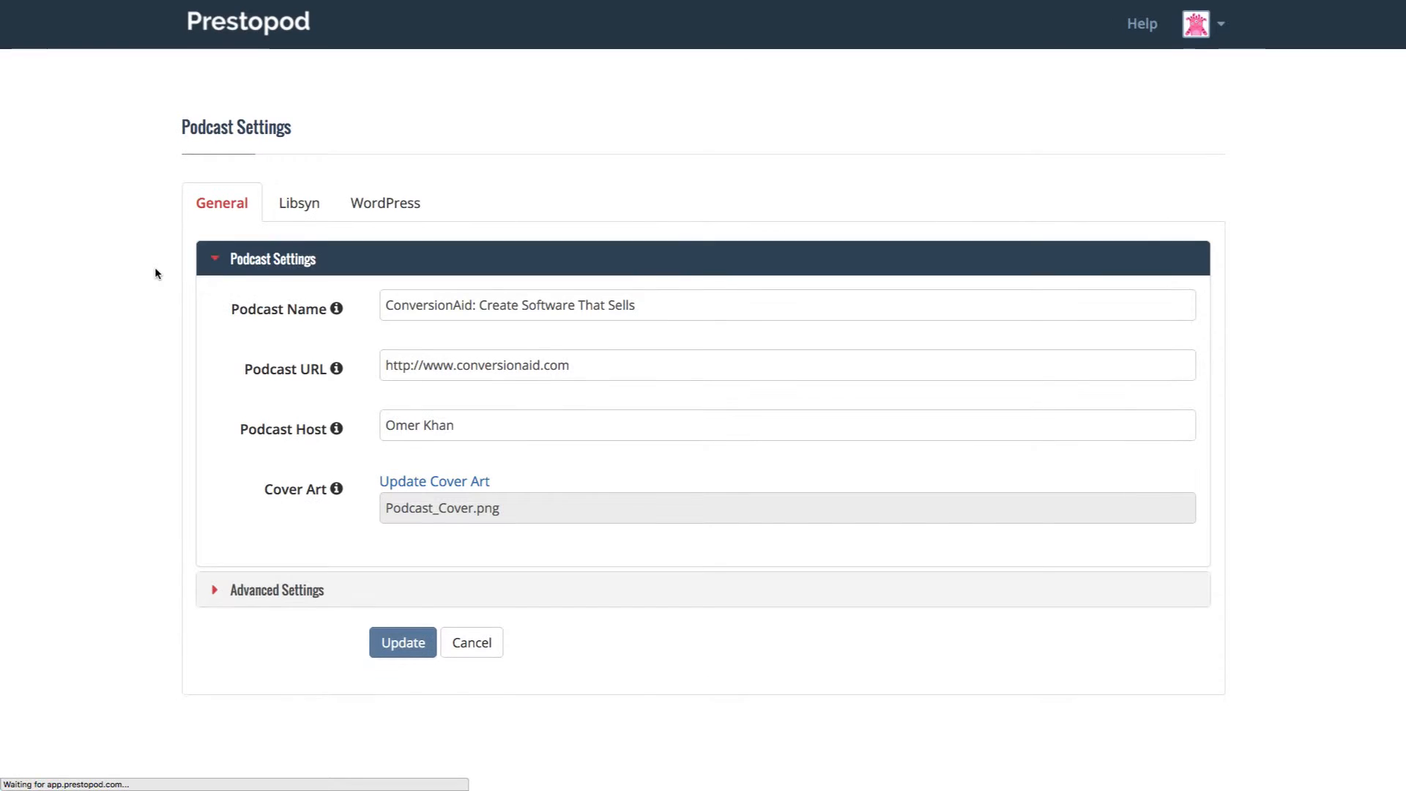
pyautogui.click(381, 202)
pyautogui.scroll(-1, 740, 446)
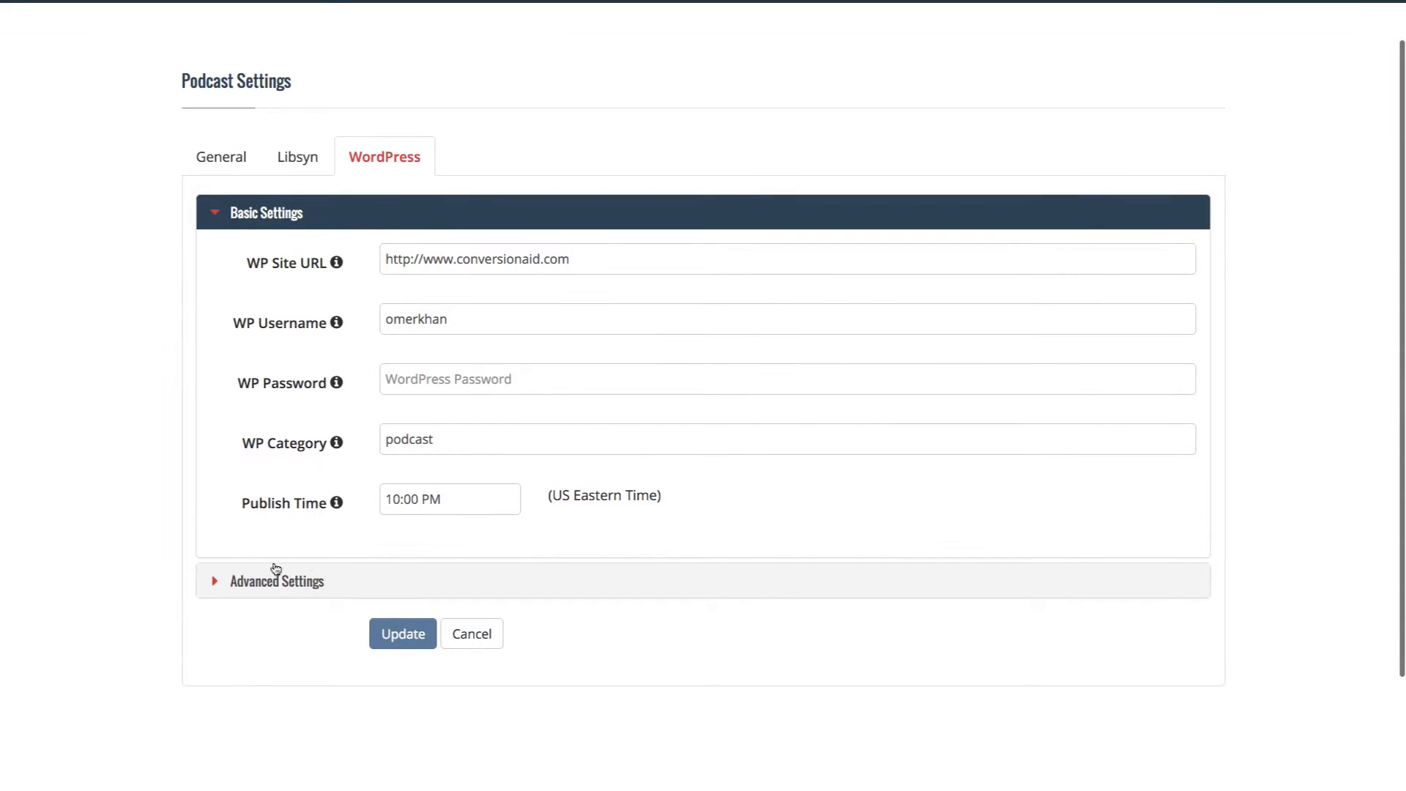
pyautogui.click(275, 575)
pyautogui.scroll(-1, 665, 524)
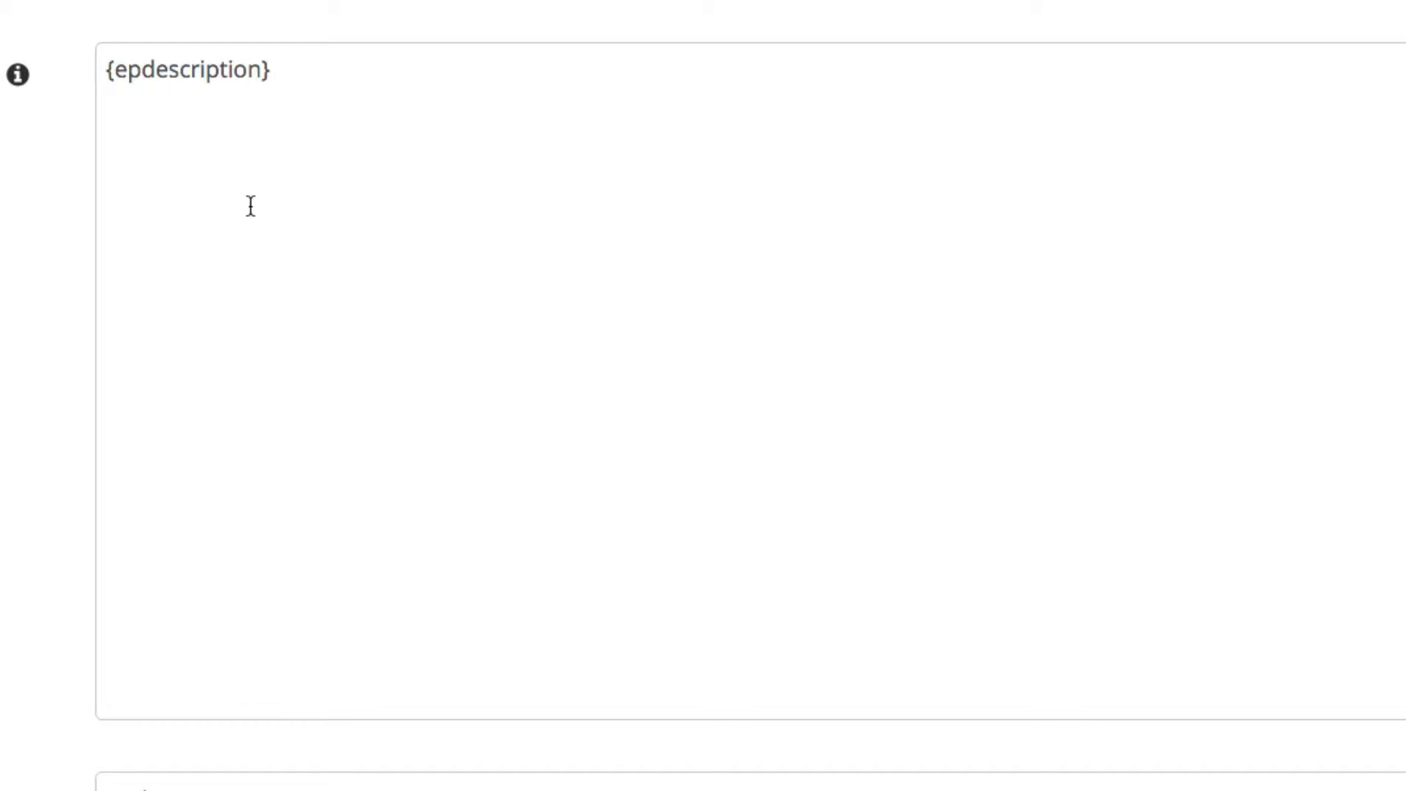
# - Add the Markdown heading "###Success Quote" below {epdescription}, separated by a blank line
pyautogui.click(308, 72)
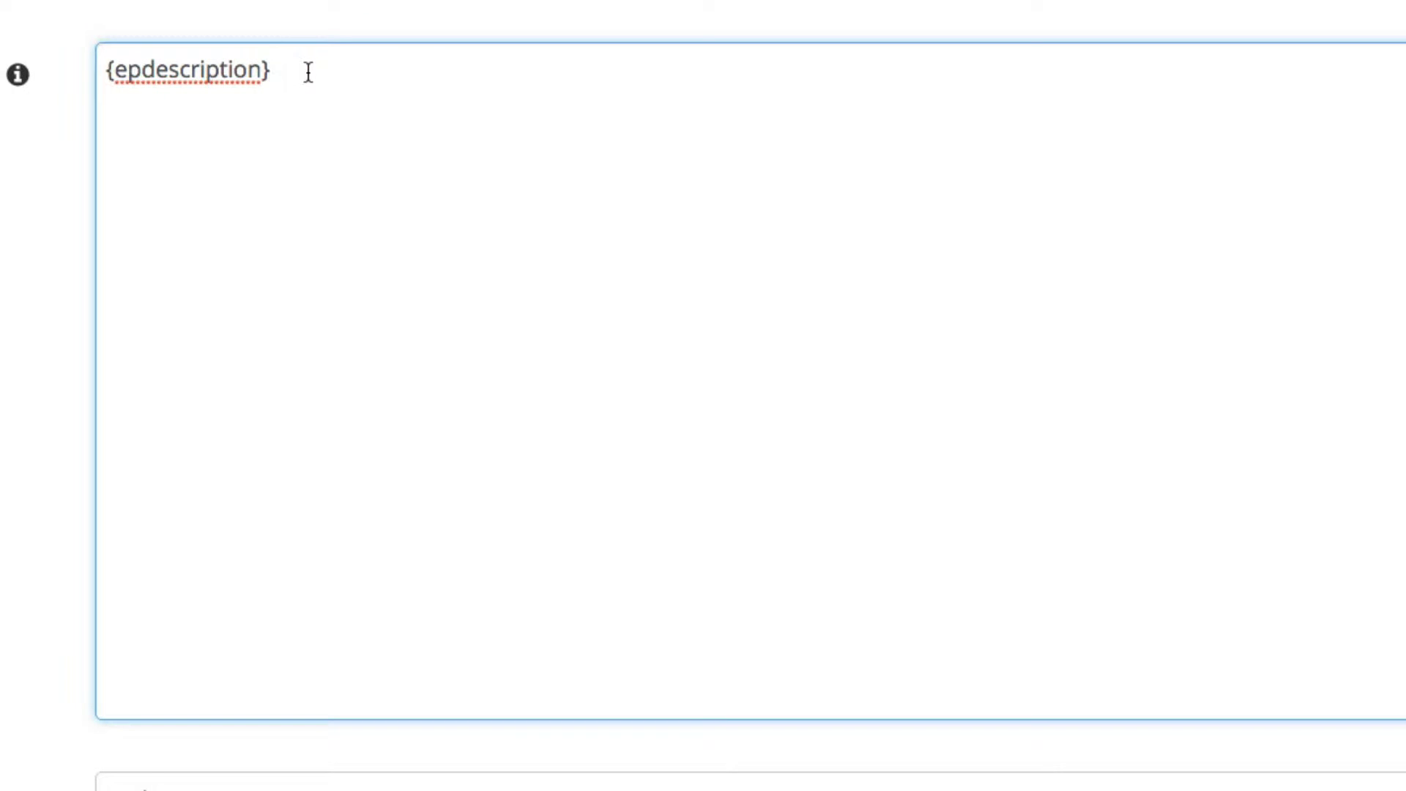
pyautogui.press('Return')
pyautogui.press('Return')
pyautogui.write('Success Quote')
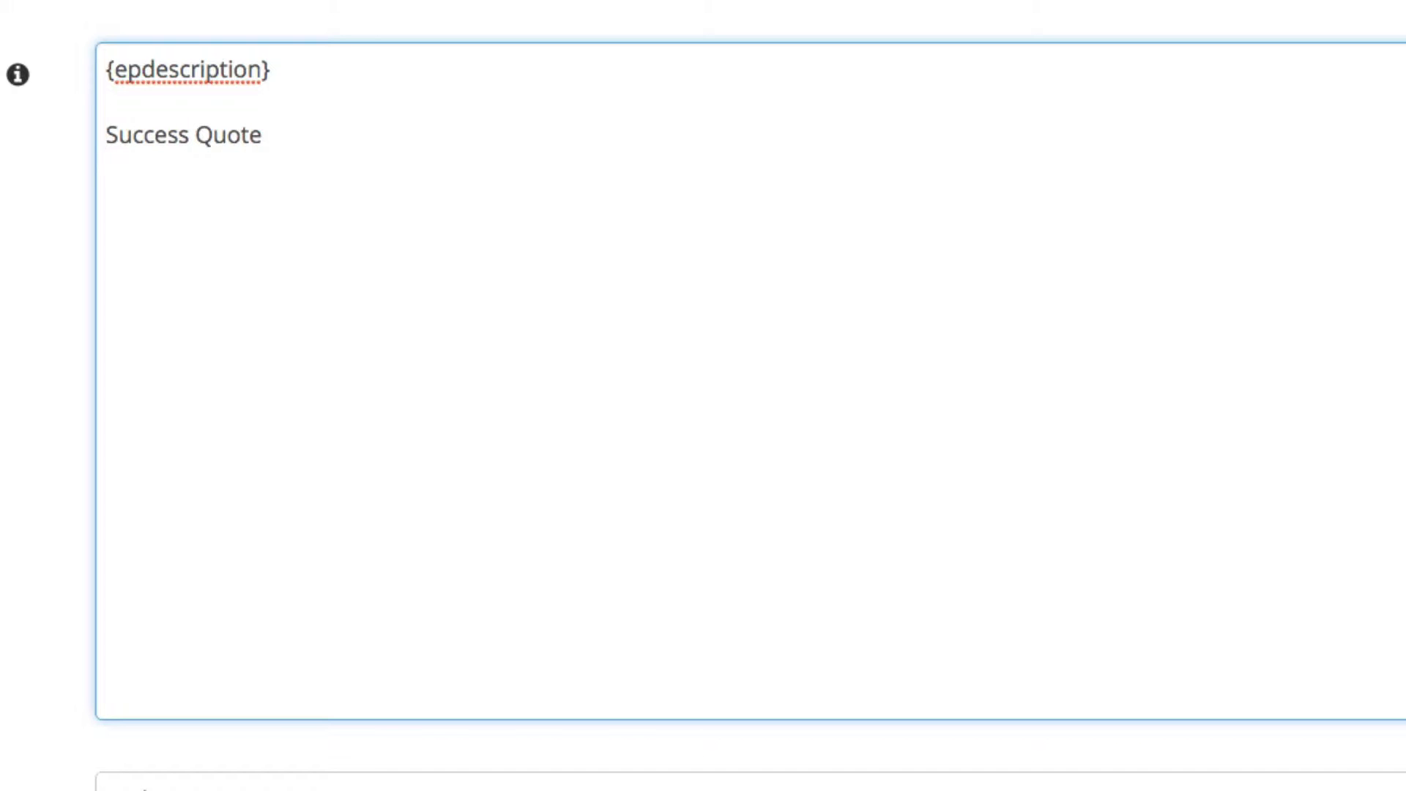
pyautogui.press('Home')
pyautogui.write('###')
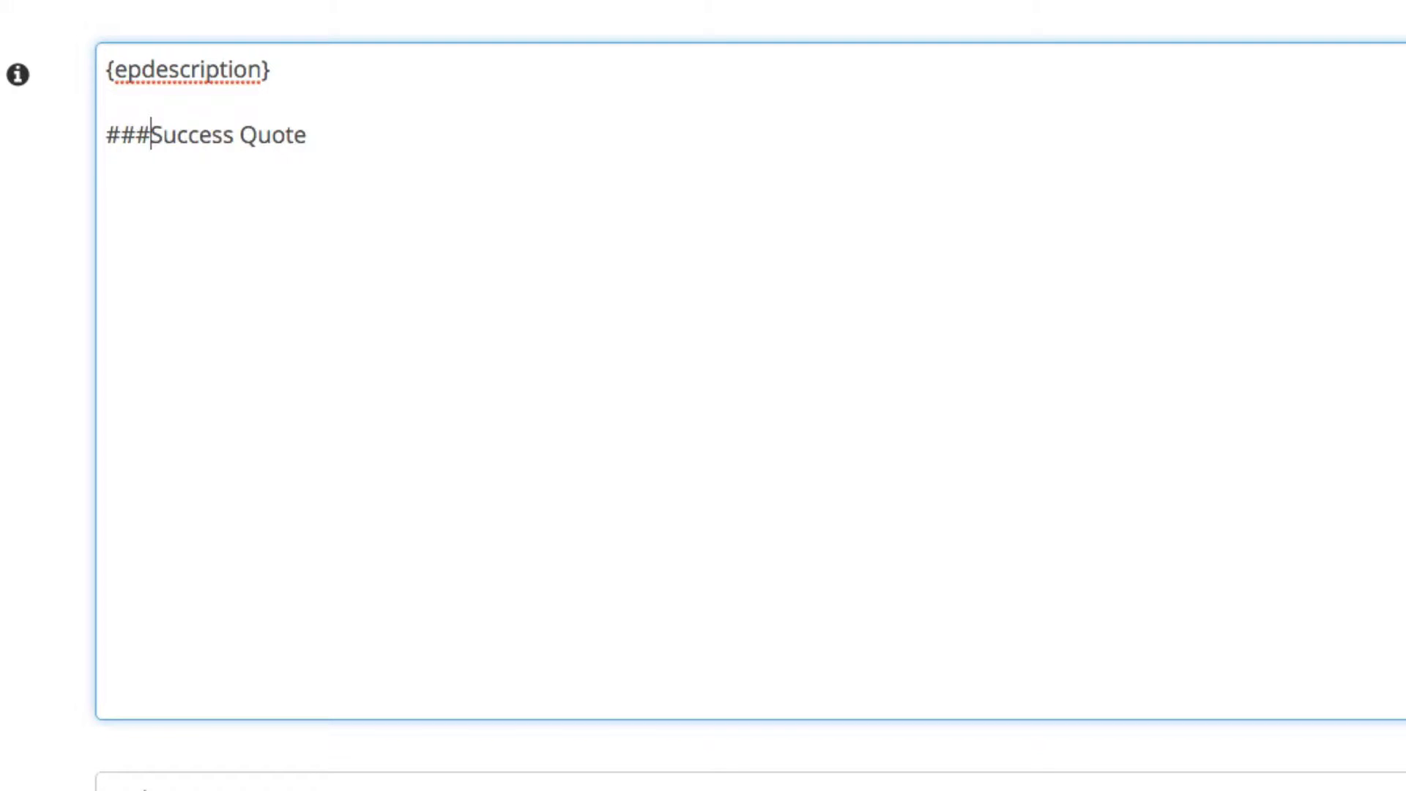
# - Add the placeholder bullet "* [insert success quote here]" under the Success Quote heading
pyautogui.click(330, 132)
pyautogui.press('Return')
pyautogui.write('* [inser')
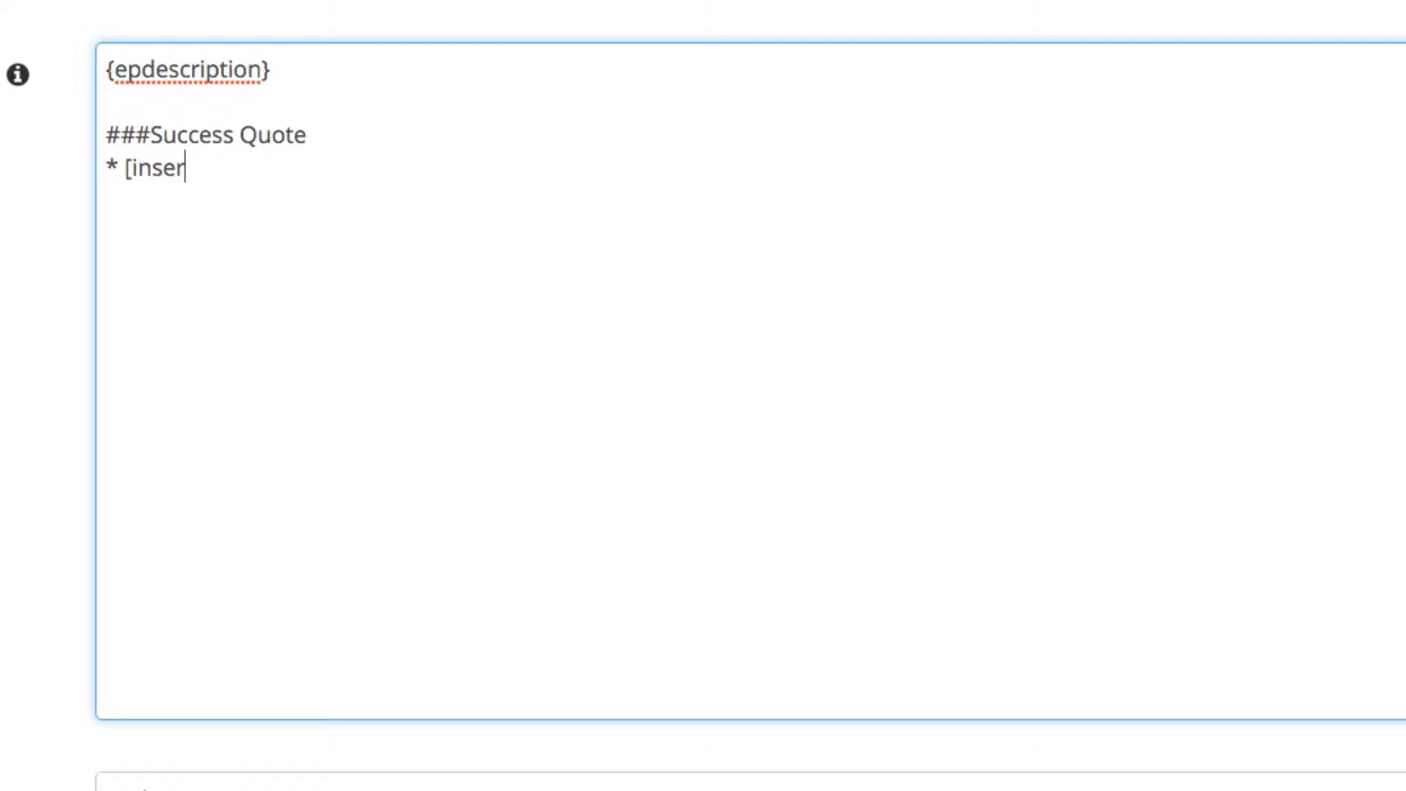
pyautogui.write('t successs')
pyautogui.press('BackSpace')
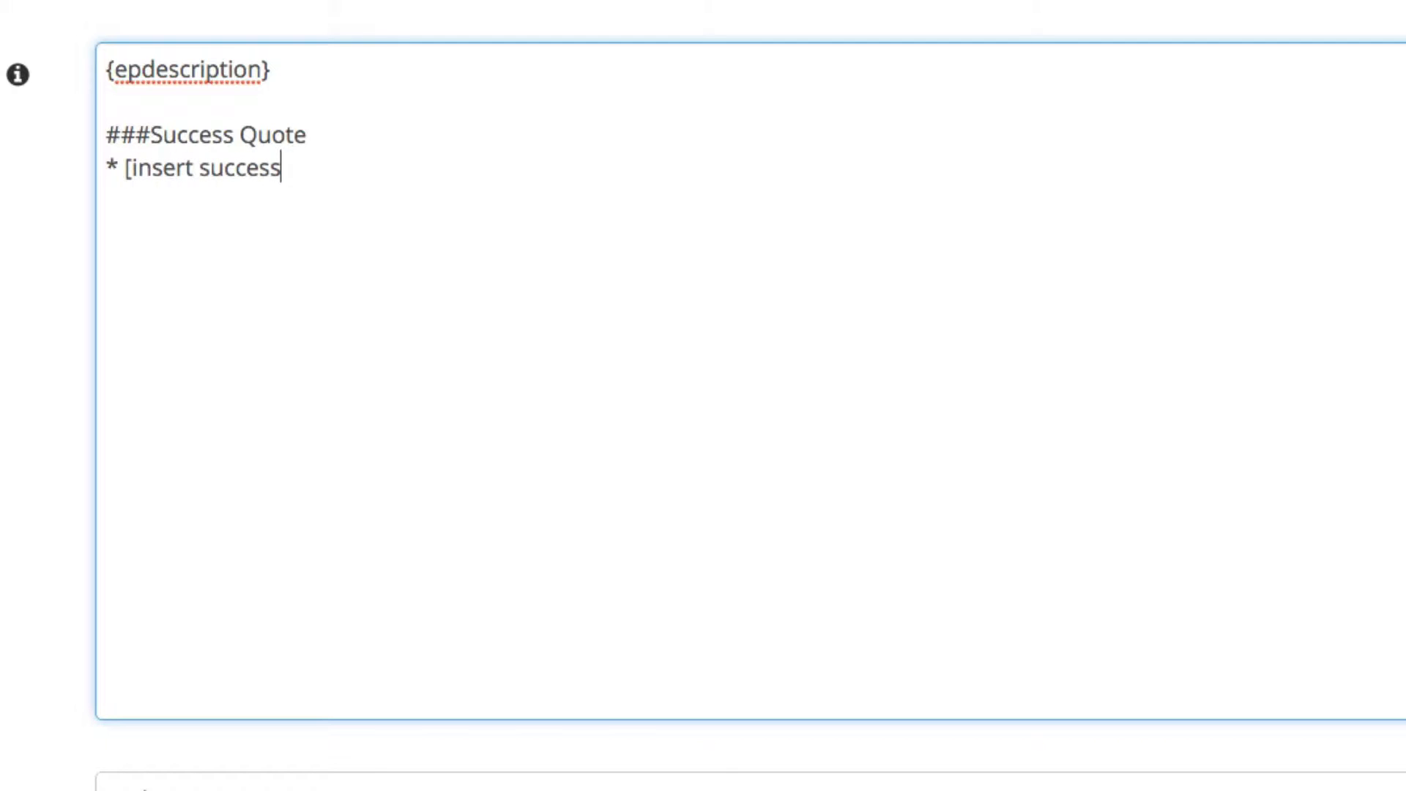
pyautogui.write('quote here')
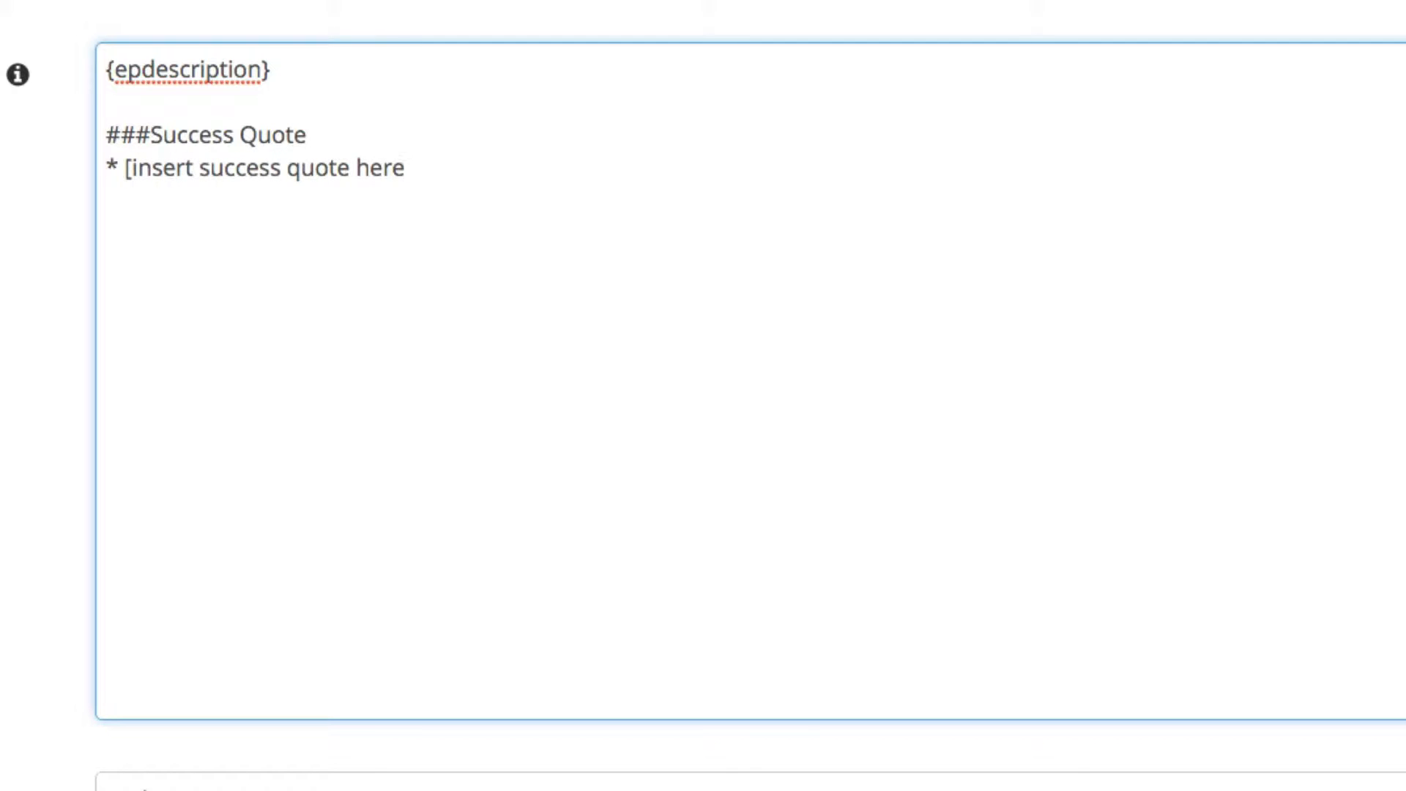
pyautogui.write(']')
# - Add a correctly spelled "###Book Recommendation" heading after a blank line below the success quote bullet
pyautogui.press('Return')
pyautogui.press('Return')
pyautogui.write('###Boo')
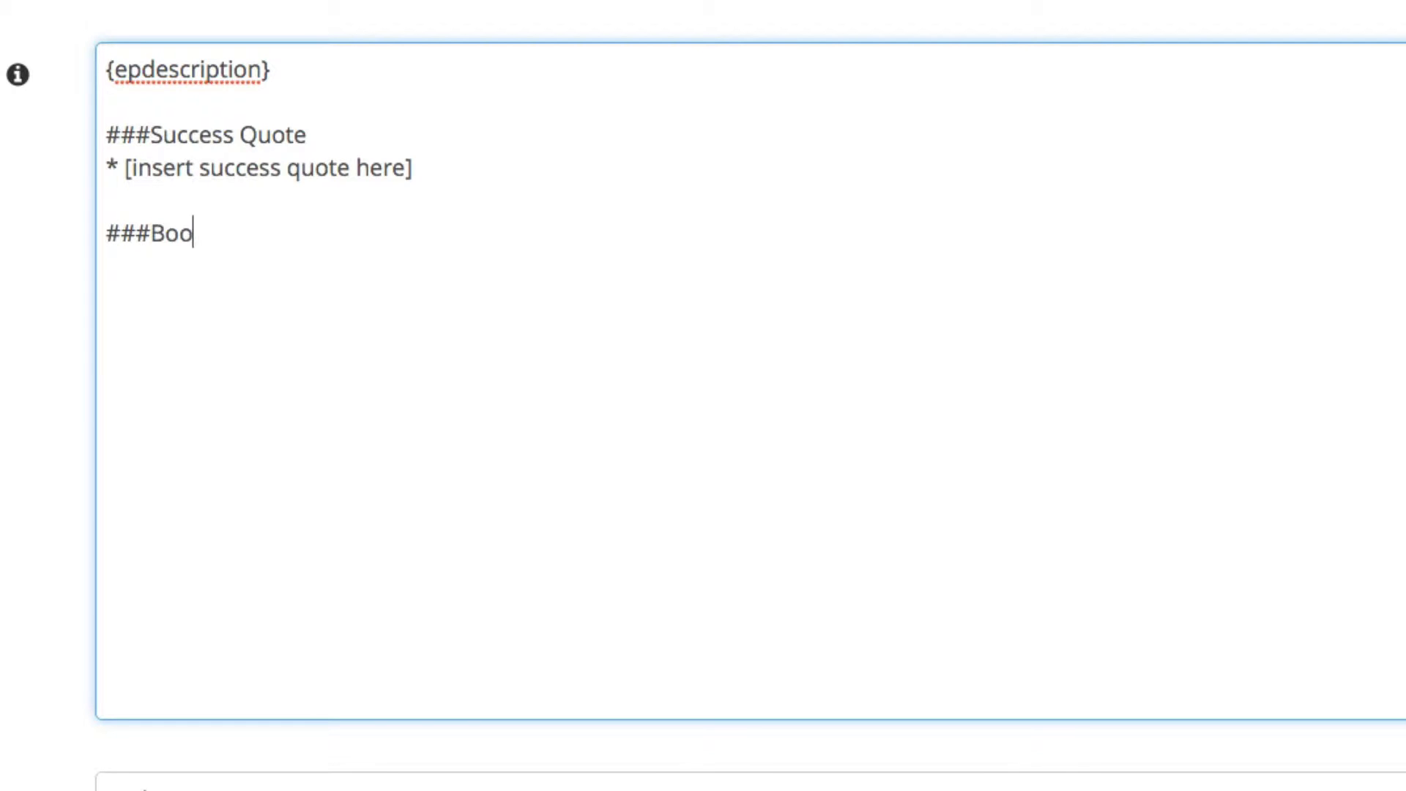
pyautogui.write('k Recomendation')
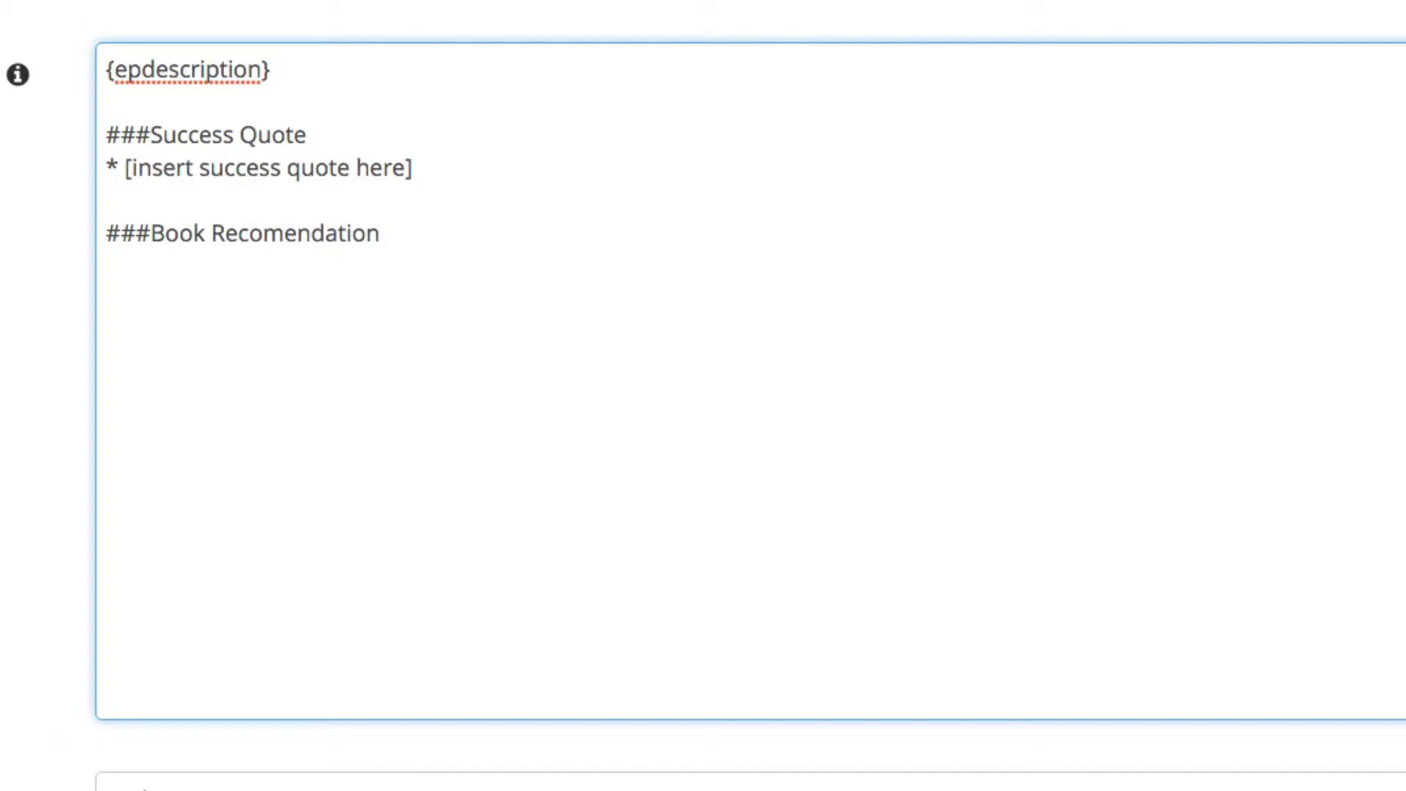
pyautogui.press('Return')
pyautogui.click(264, 234)
pyautogui.rightClick(297, 235)
pyautogui.click(342, 243)
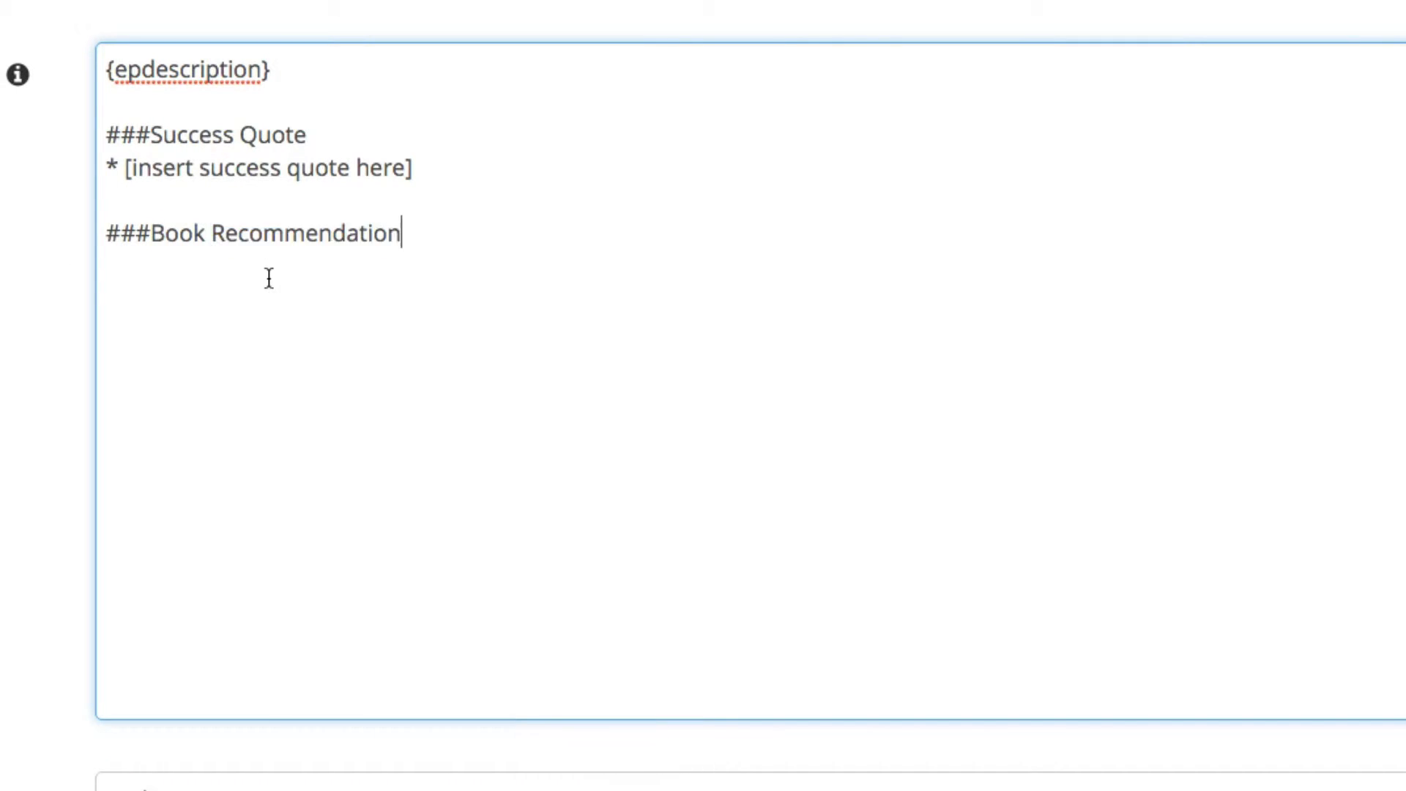
# - Add the placeholder bullet "* [insert book recommendation here]" under the Book Recommendation heading
pyautogui.click(146, 268)
pyautogui.write('* [insert book ')
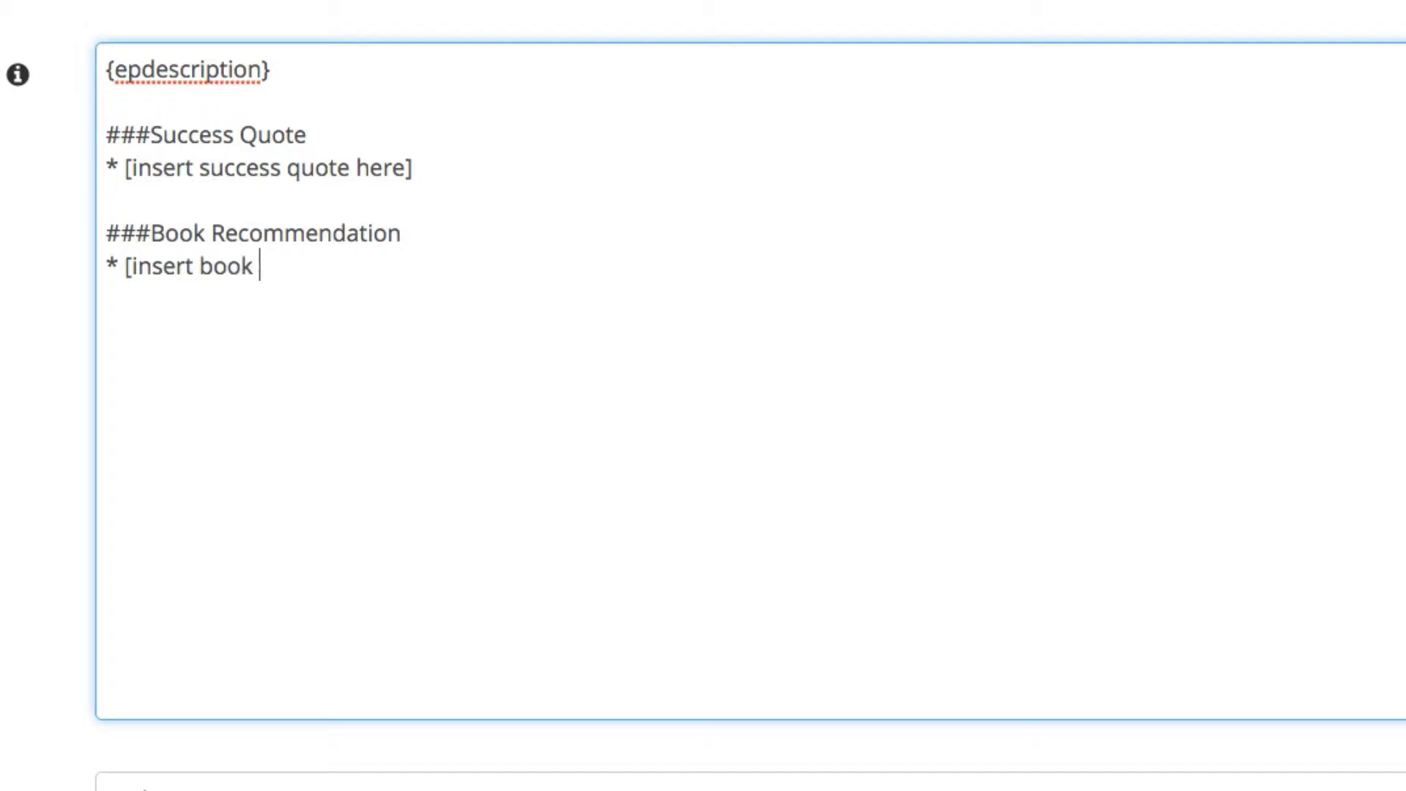
pyautogui.write('recommendation here')
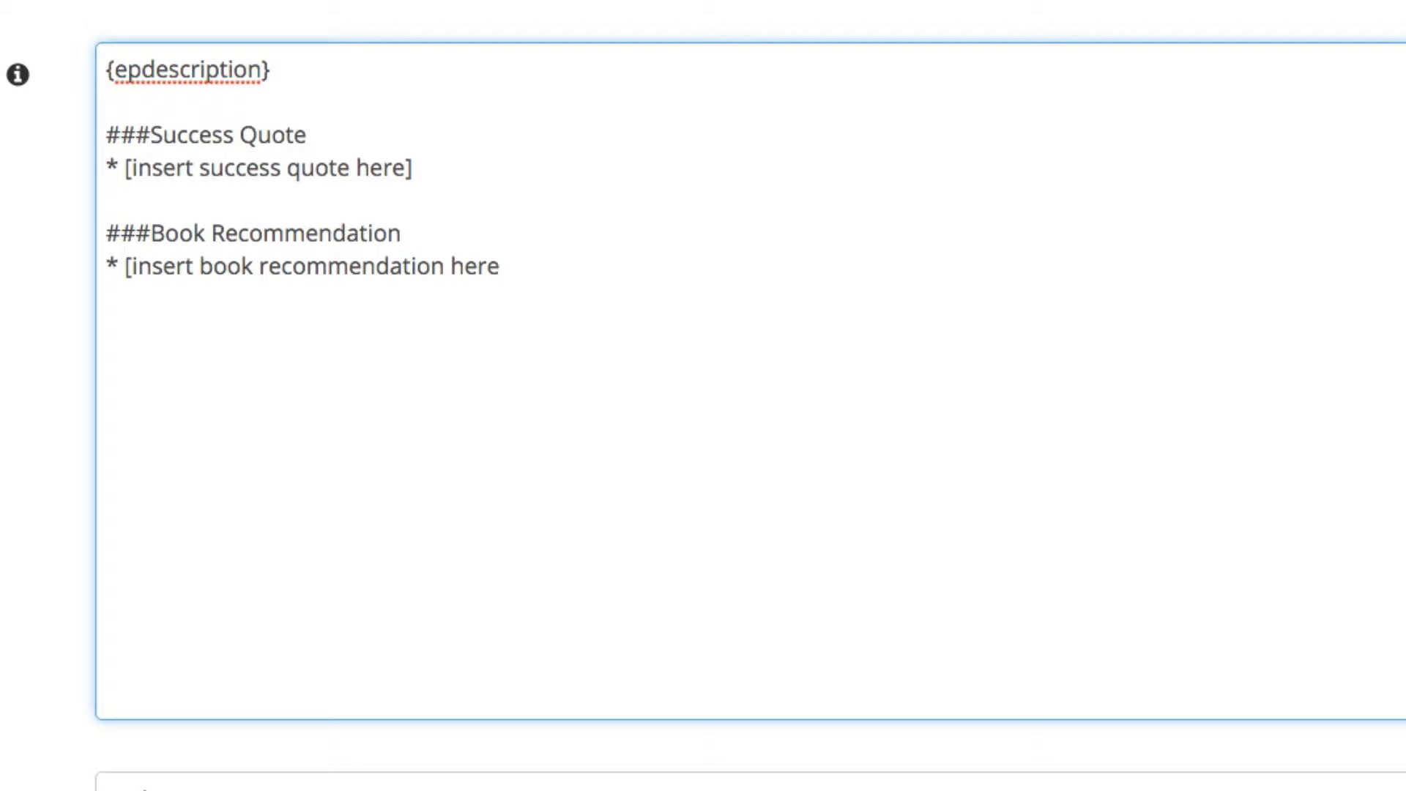
pyautogui.write(']')
# - Add the heading "###Links, Resources & People Mentioned" after a blank line below the book recommendation bullet
pyautogui.press('Return')
pyautogui.press('Return')
pyautogui.write('###Links, R')
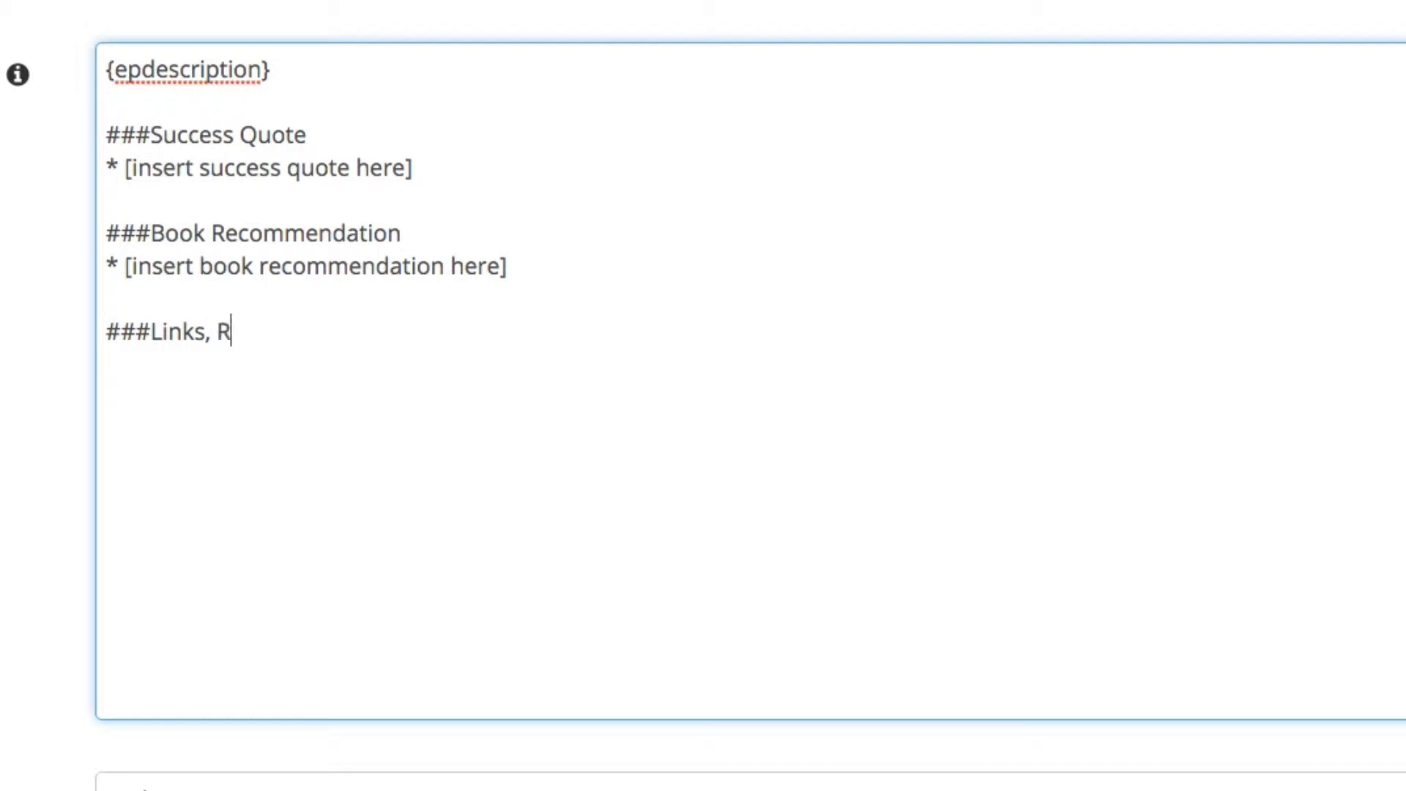
pyautogui.write('esources,')
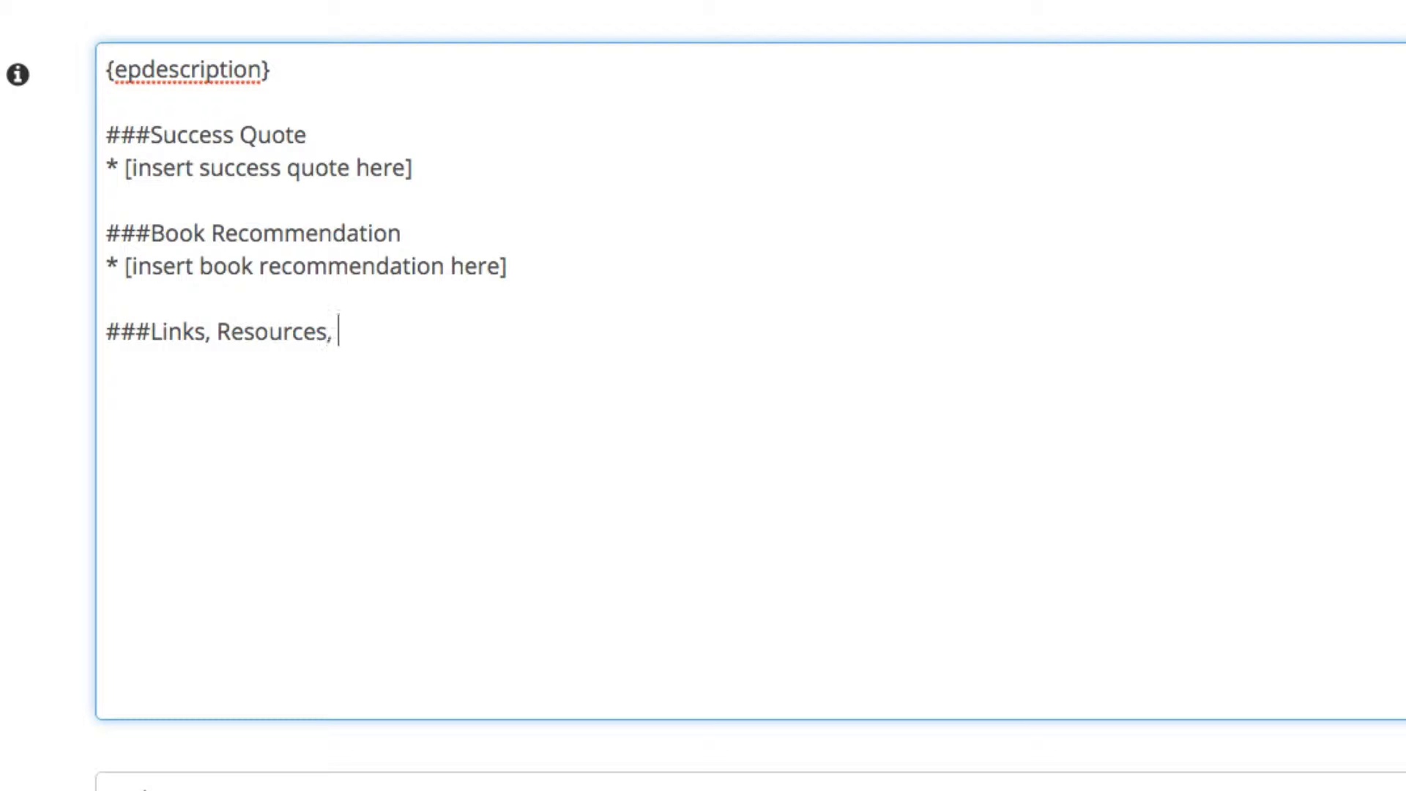
pyautogui.press('BackSpace')
pyautogui.press('BackSpace')
pyautogui.write('& People')
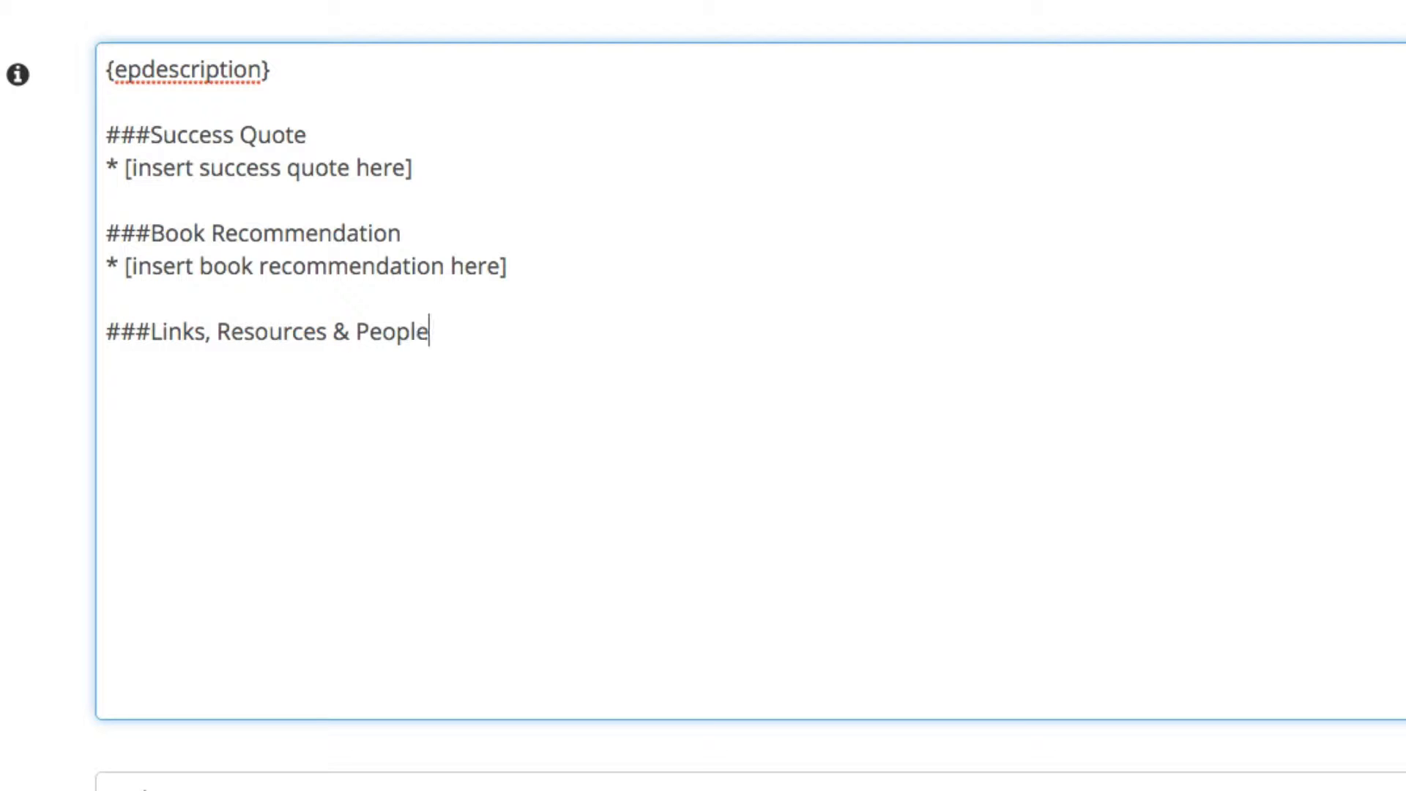
pyautogui.write(' Mentioned')
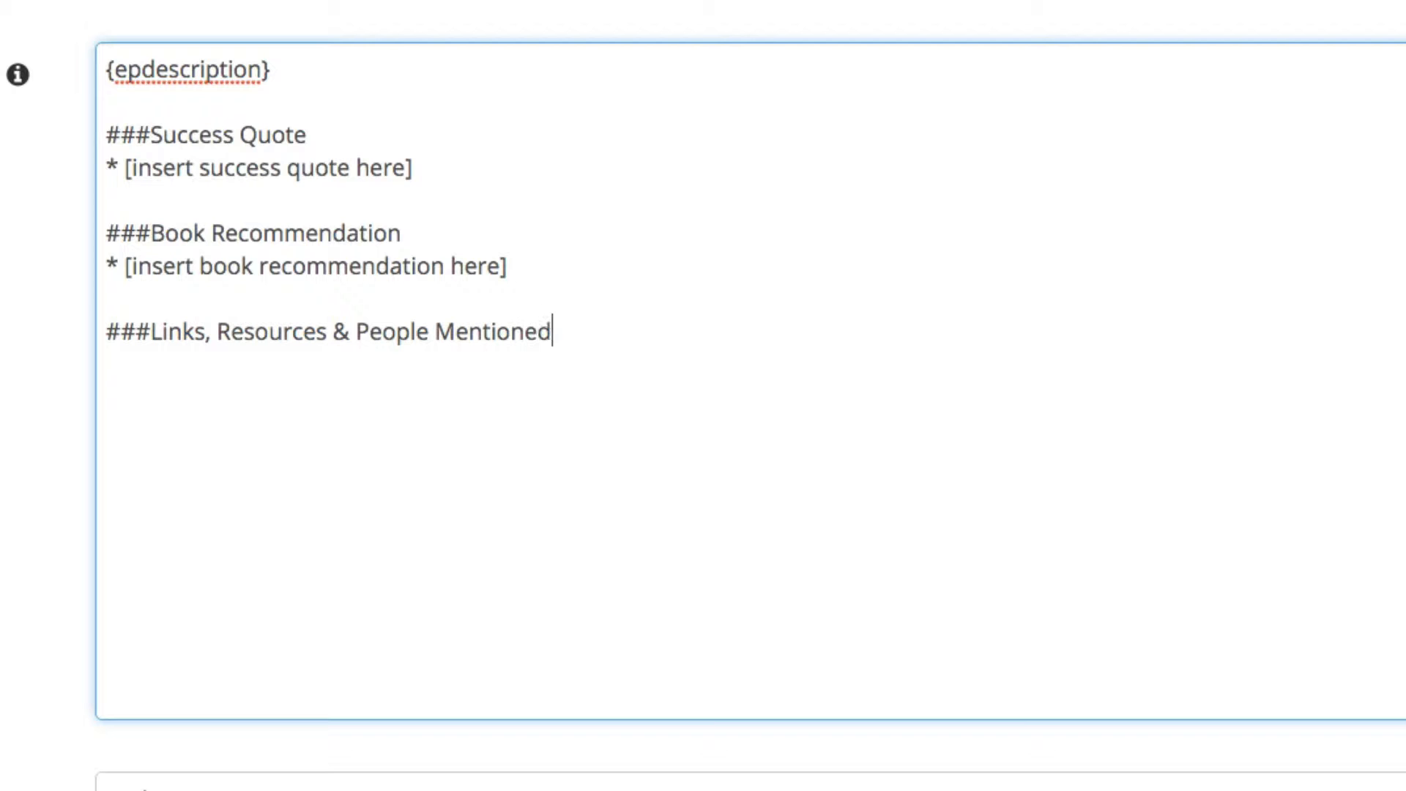
# - Add three identical placeholder bullets "* [insert resource/link here]" under the Links, Resources & People Mentioned heading
pyautogui.press('Return')
pyautogui.write('* [insert ')
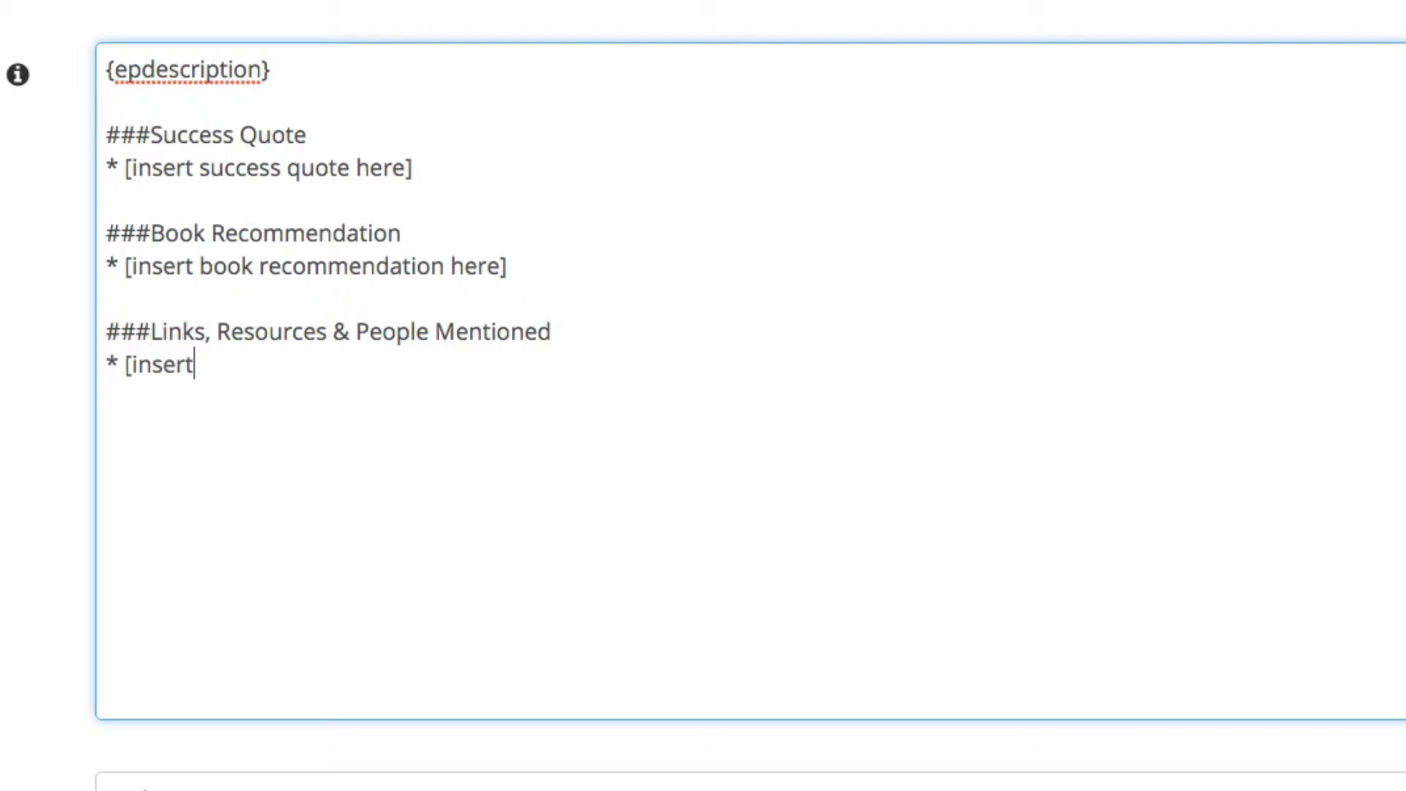
pyautogui.write('resource/link here]')
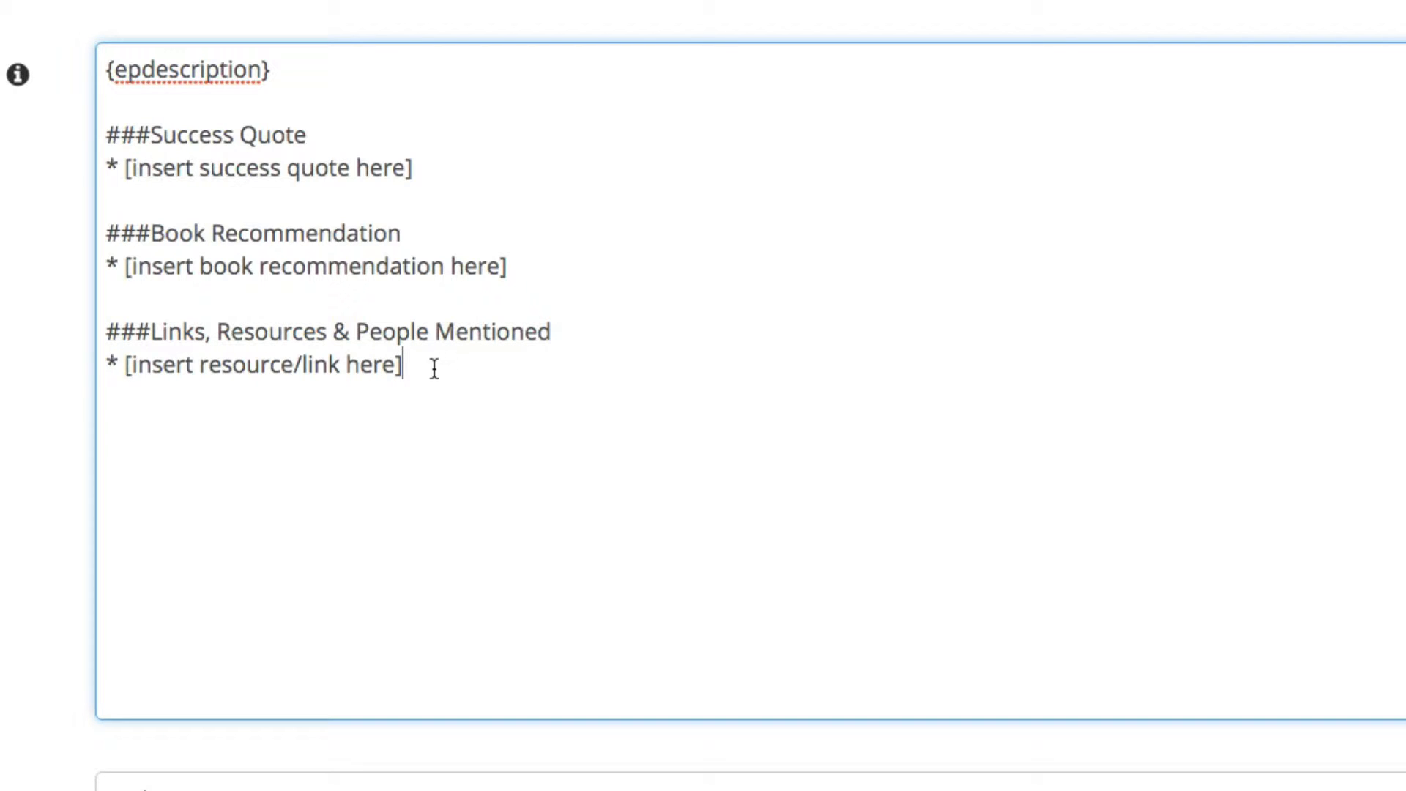
pyautogui.moveTo(432, 367); pyautogui.dragTo(48, 367)
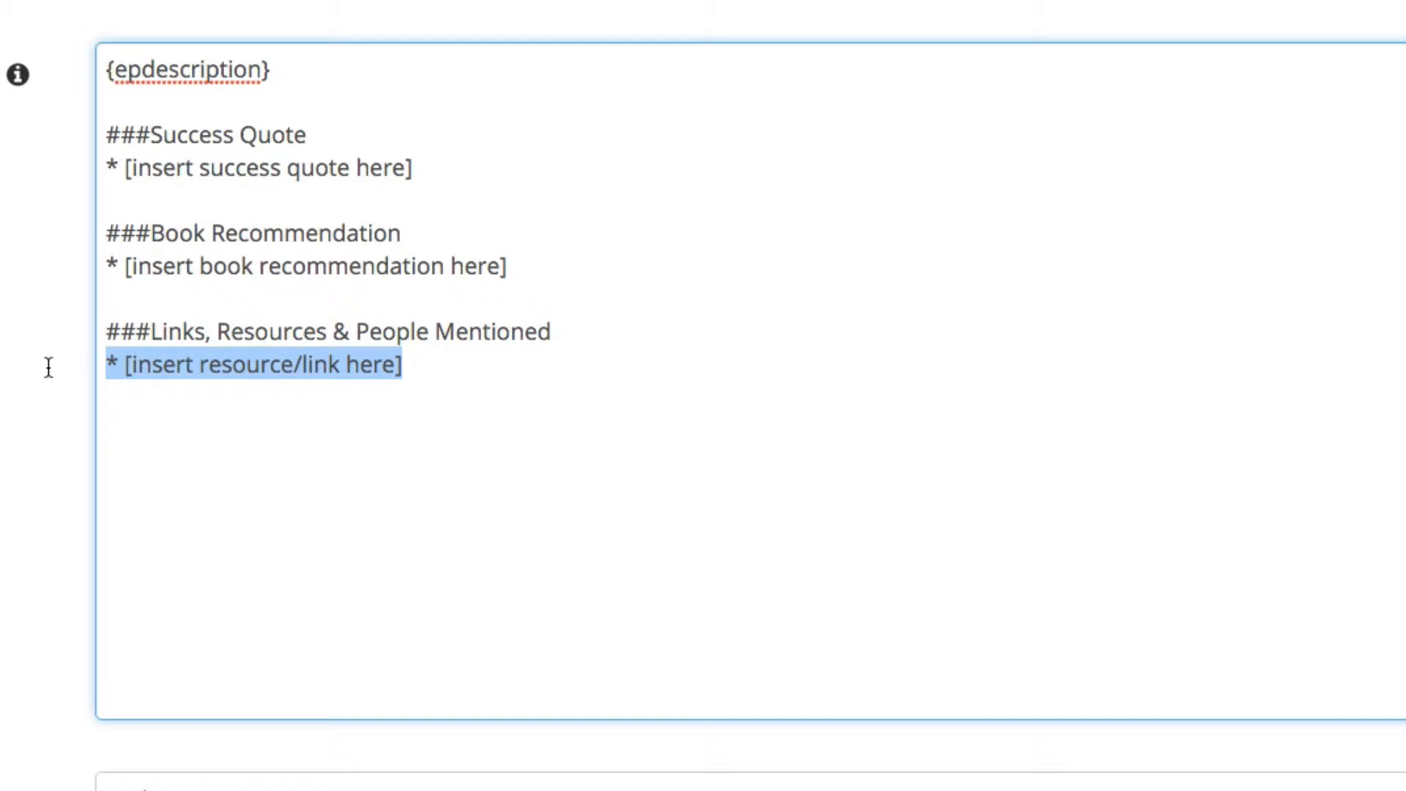
pyautogui.press('super+c')
pyautogui.press('Right')
pyautogui.press('Return')
pyautogui.press('super+v')
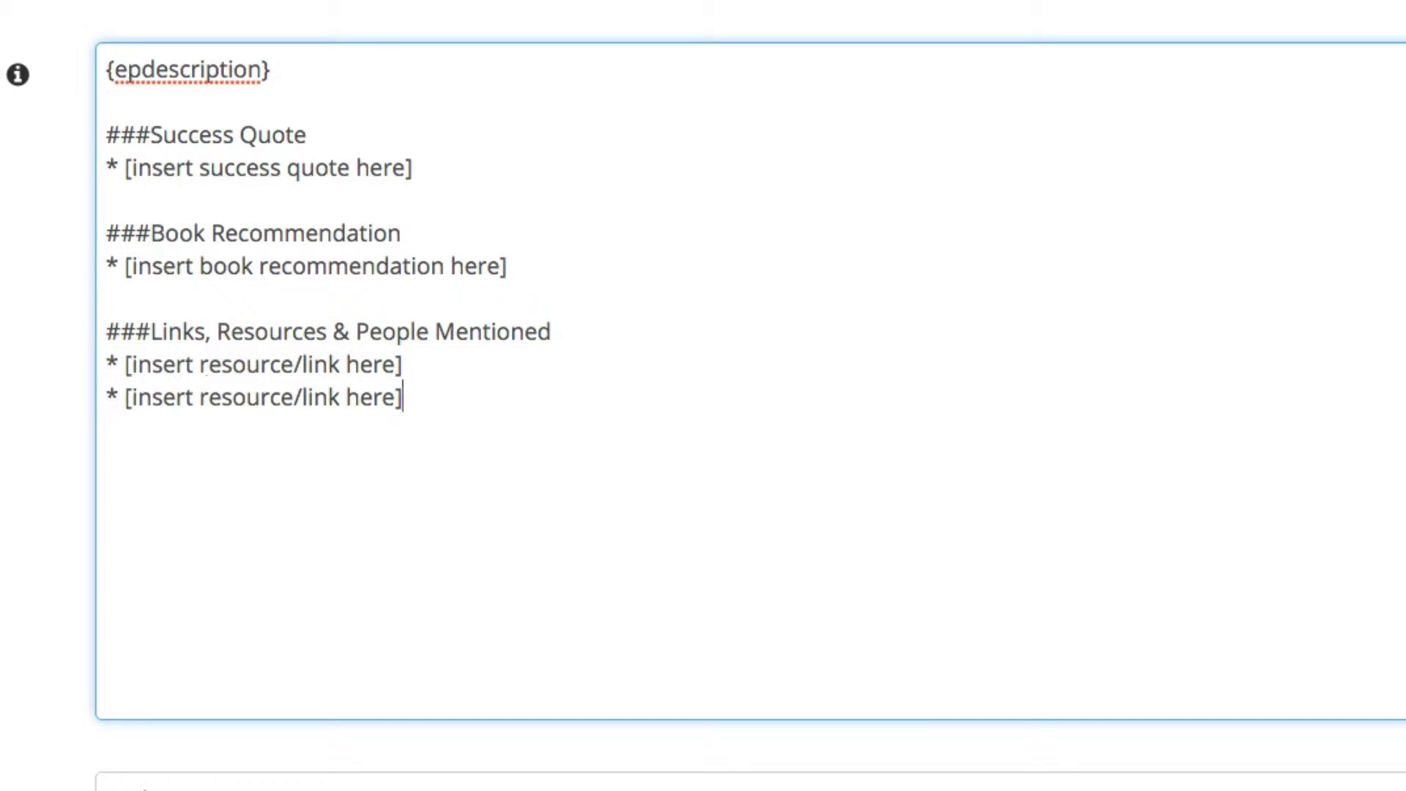
pyautogui.press('Return')
pyautogui.press('super+v')
# - Add the heading "###Contact Information" after a blank line below the last resource/link bullet
pyautogui.press('Return')
pyautogui.press('Return')
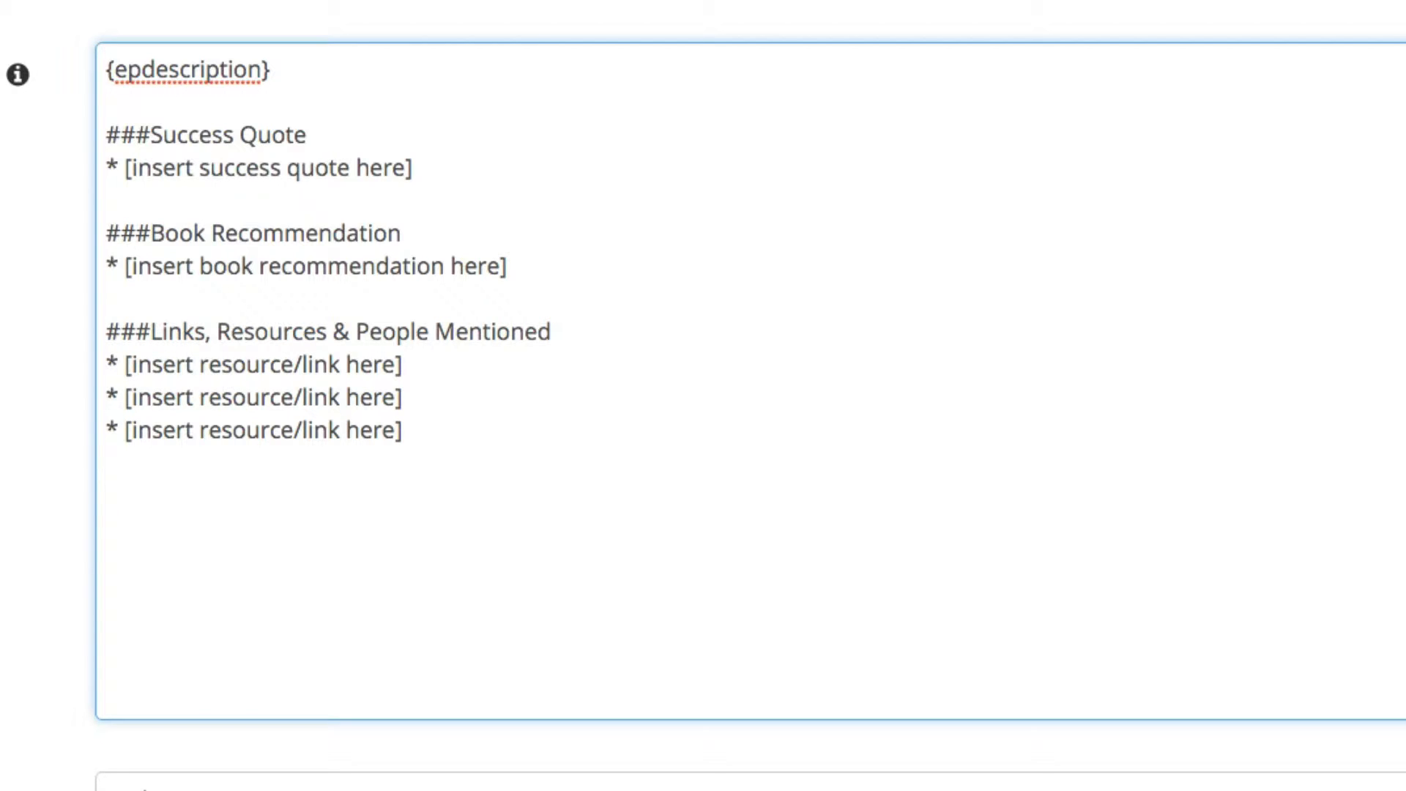
pyautogui.write('###Cnt')
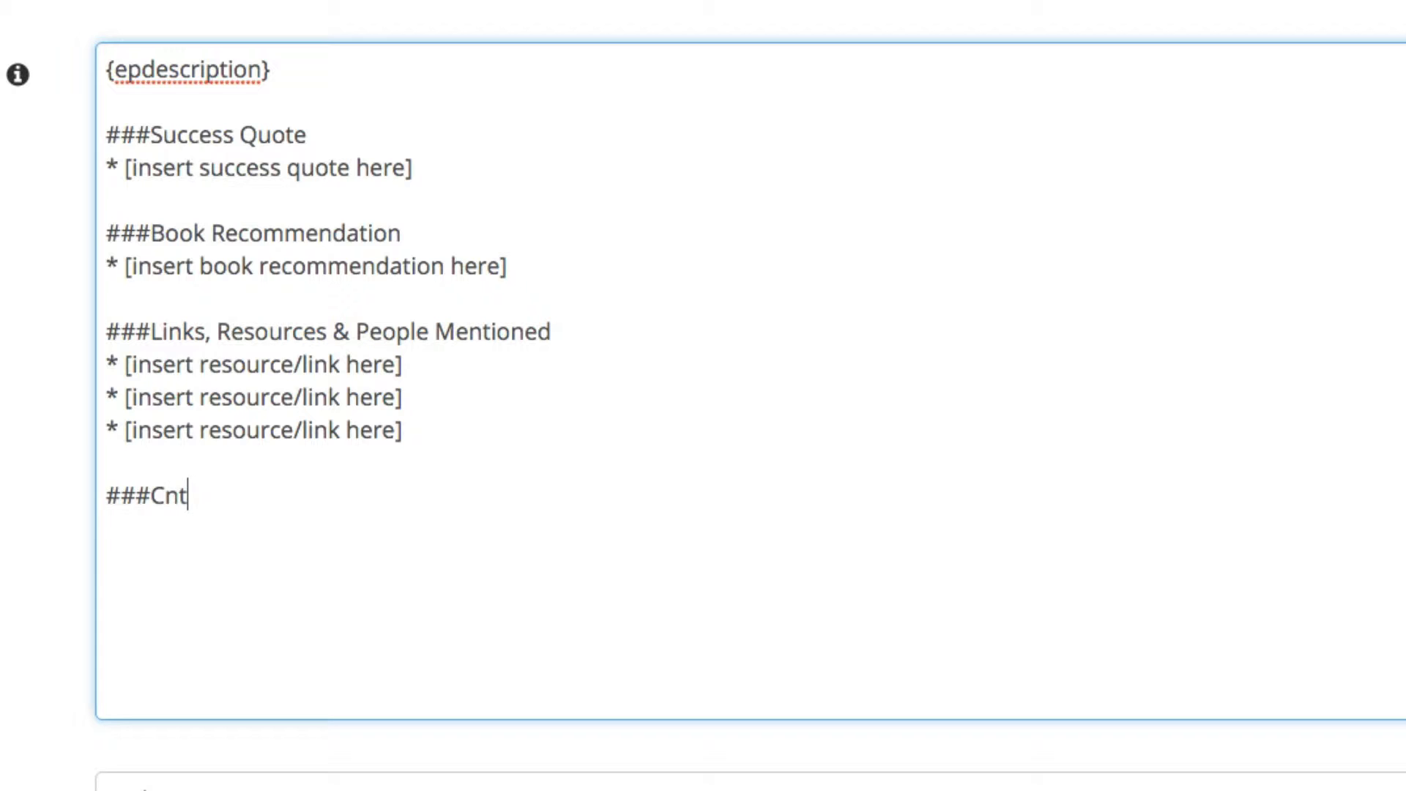
pyautogui.press('BackSpace')
pyautogui.press('BackSpace')
pyautogui.write('ontact Informatio')
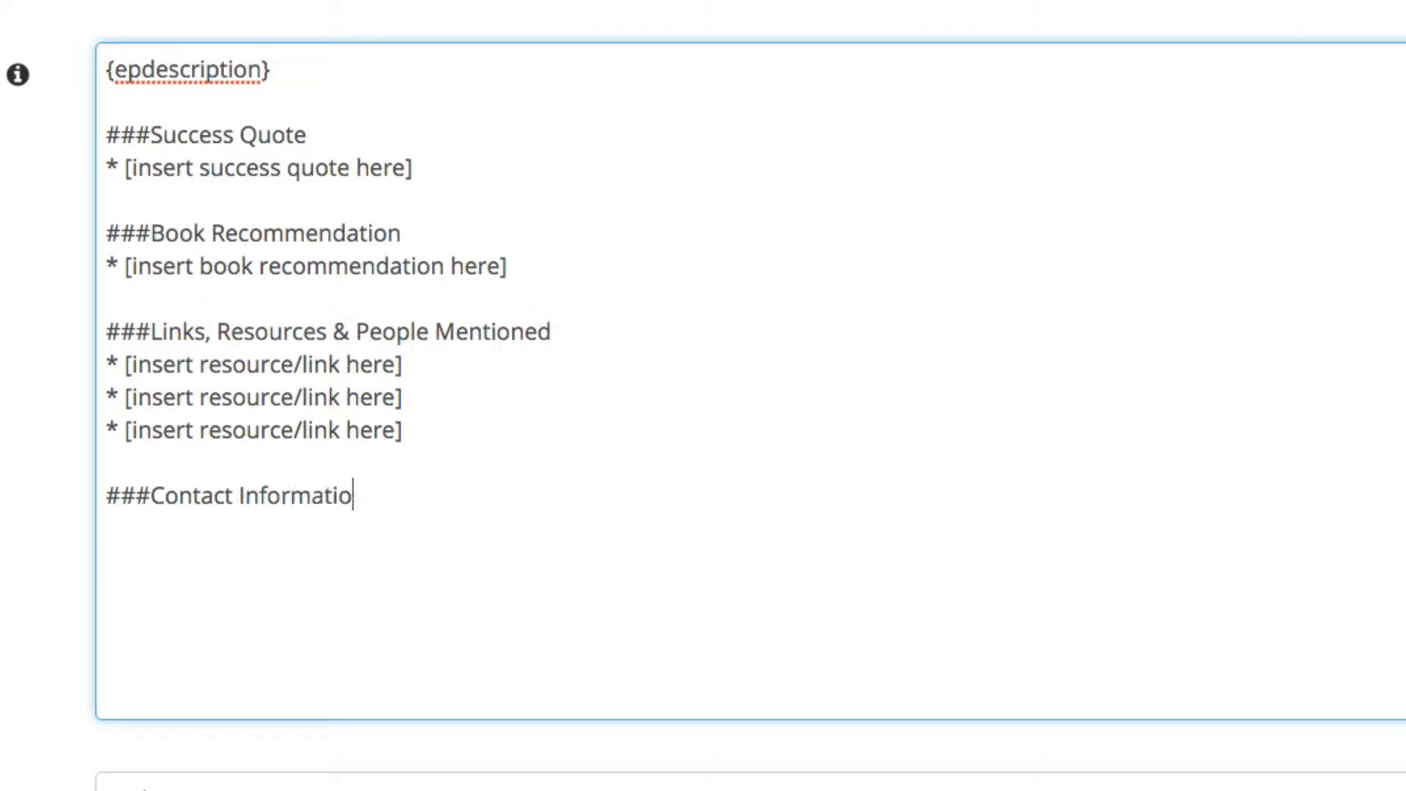
pyautogui.write('n')
# - Add two bullets under the Contact Information heading: the podcast host's full name and the shortcode "{epguest}"
pyautogui.press('Return')
pyautogui.write('* Omer Kh')
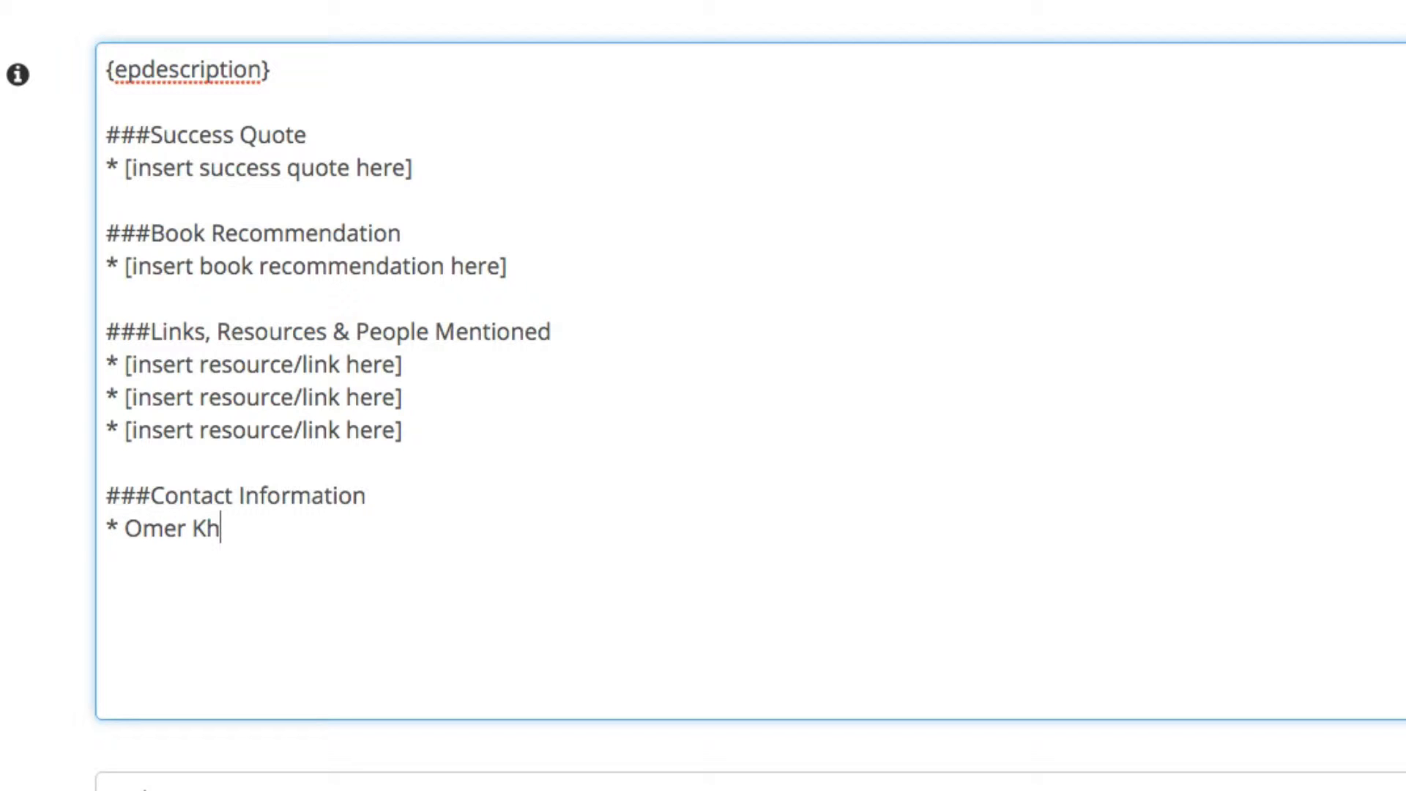
pyautogui.write('an')
pyautogui.press('Return')
pyautogui.write('* {epguest')
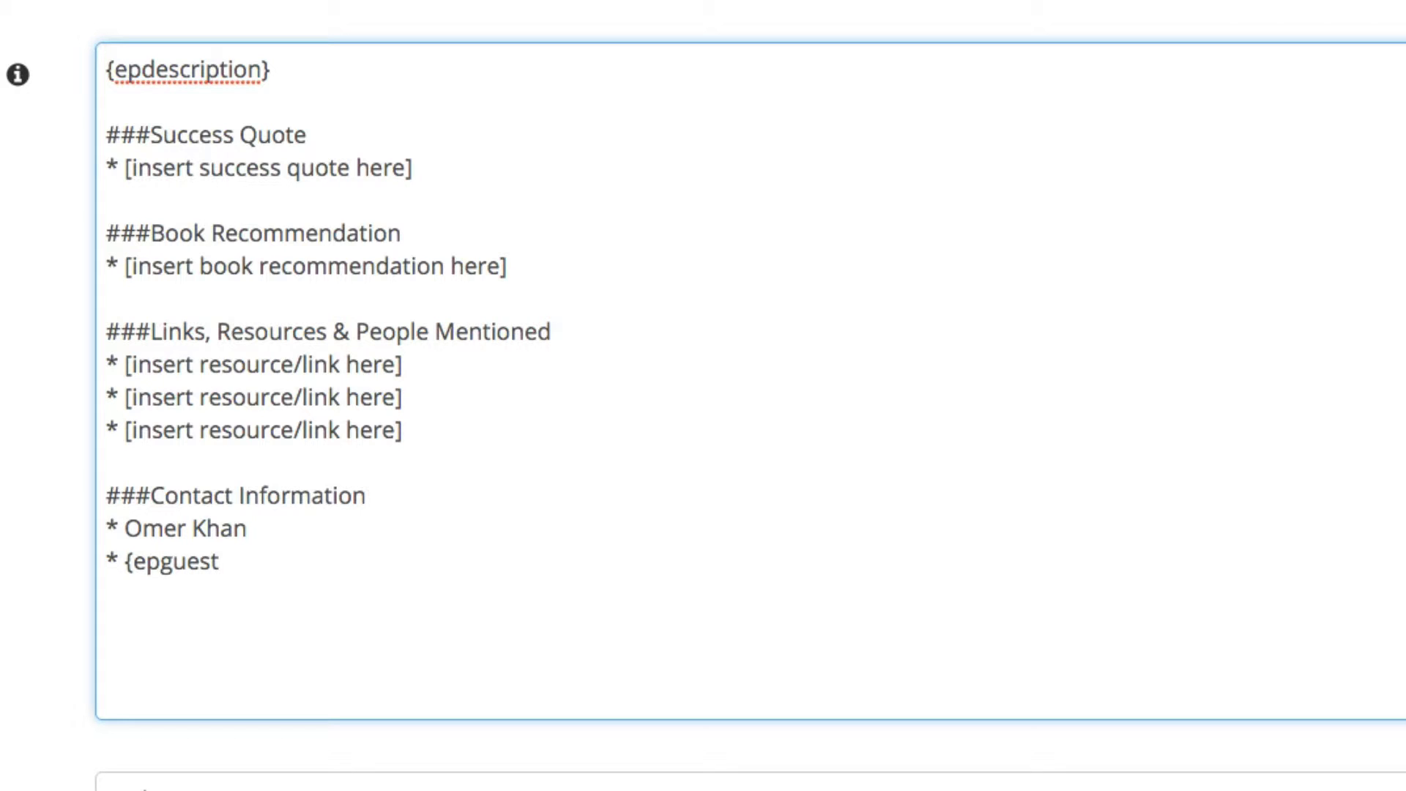
pyautogui.write('}')
# - Add the heading "###Thank You For Listening" after a blank line and paste the three copied sentences about sharing, reviewing and subscribing below it
pyautogui.press('Return')
pyautogui.press('Return')
pyautogui.write('##')
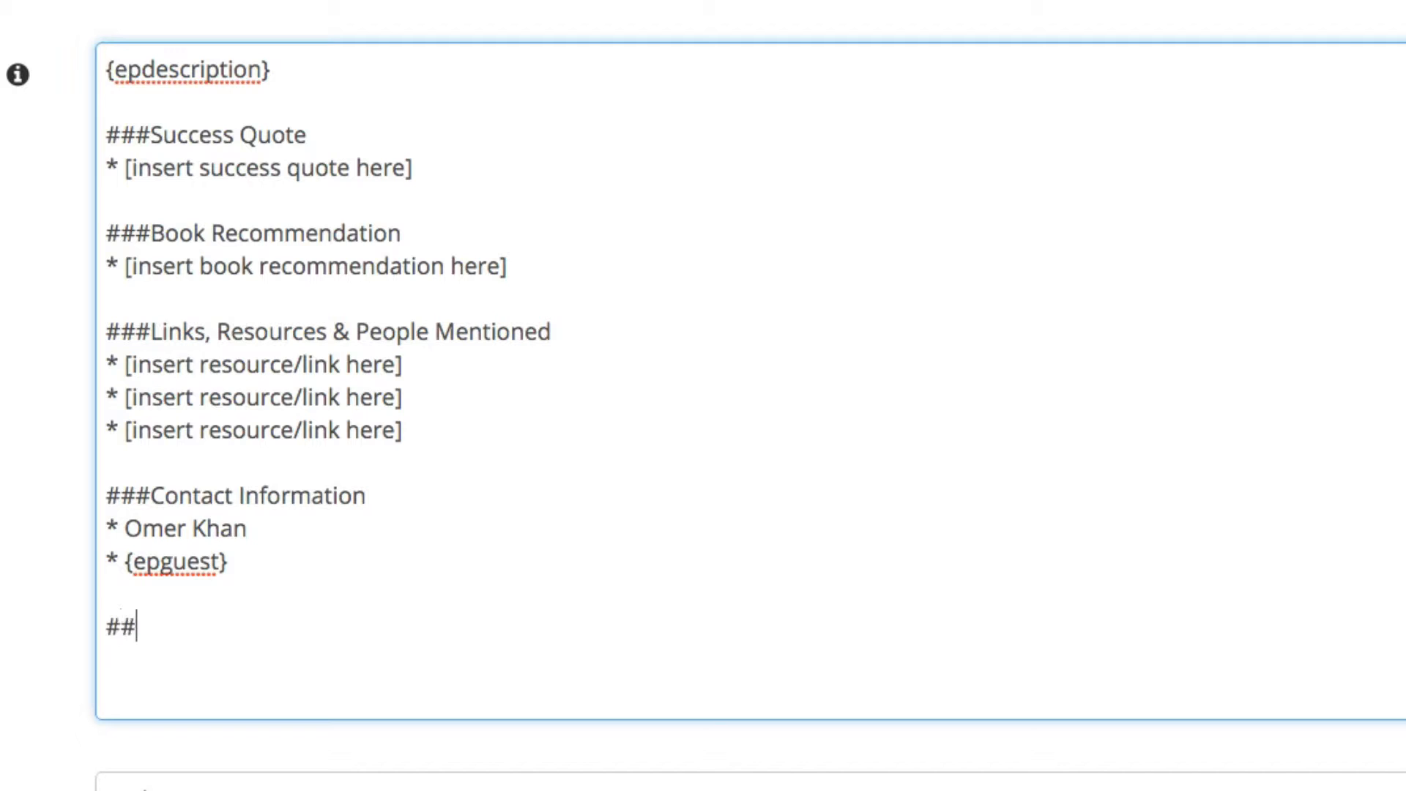
pyautogui.write('#Thank You For l')
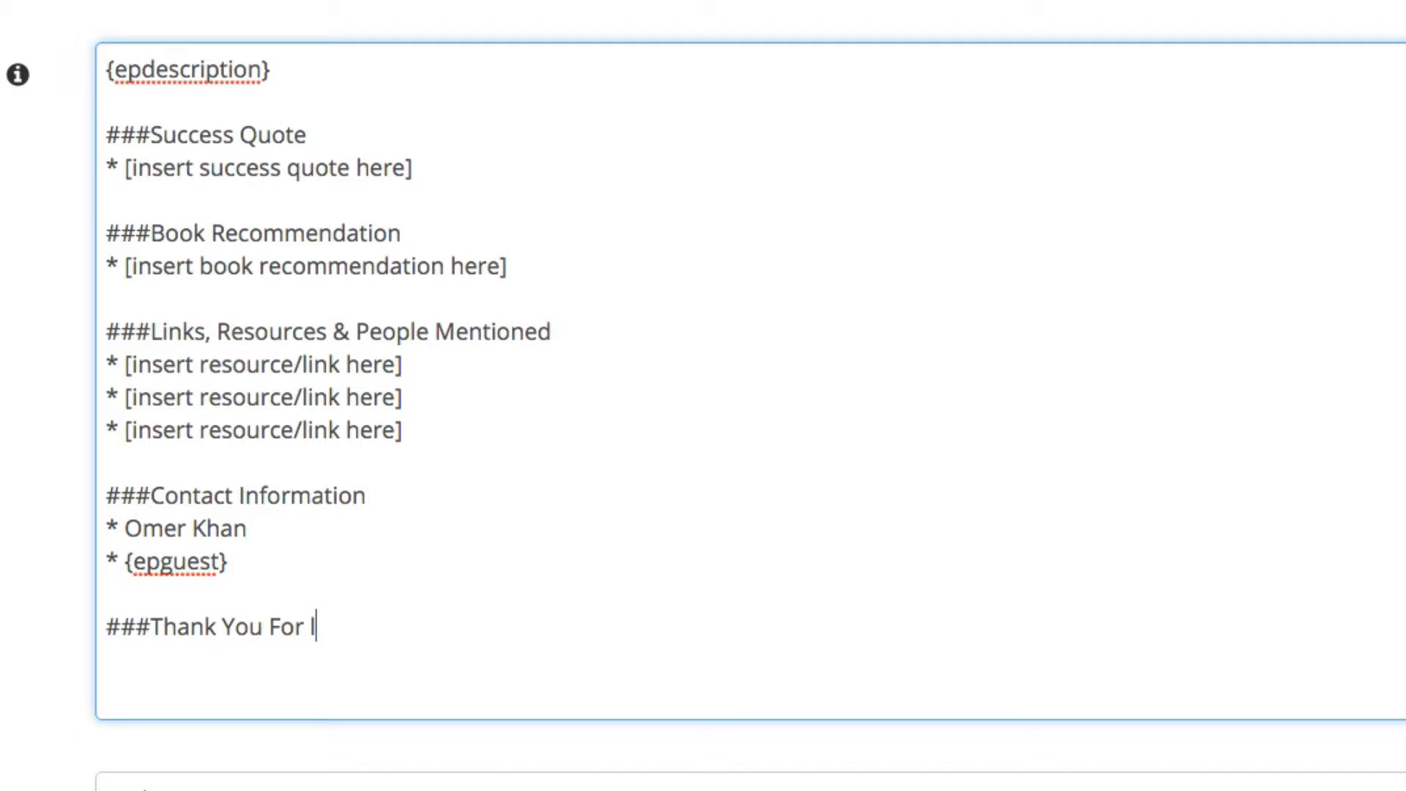
pyautogui.write('istening')
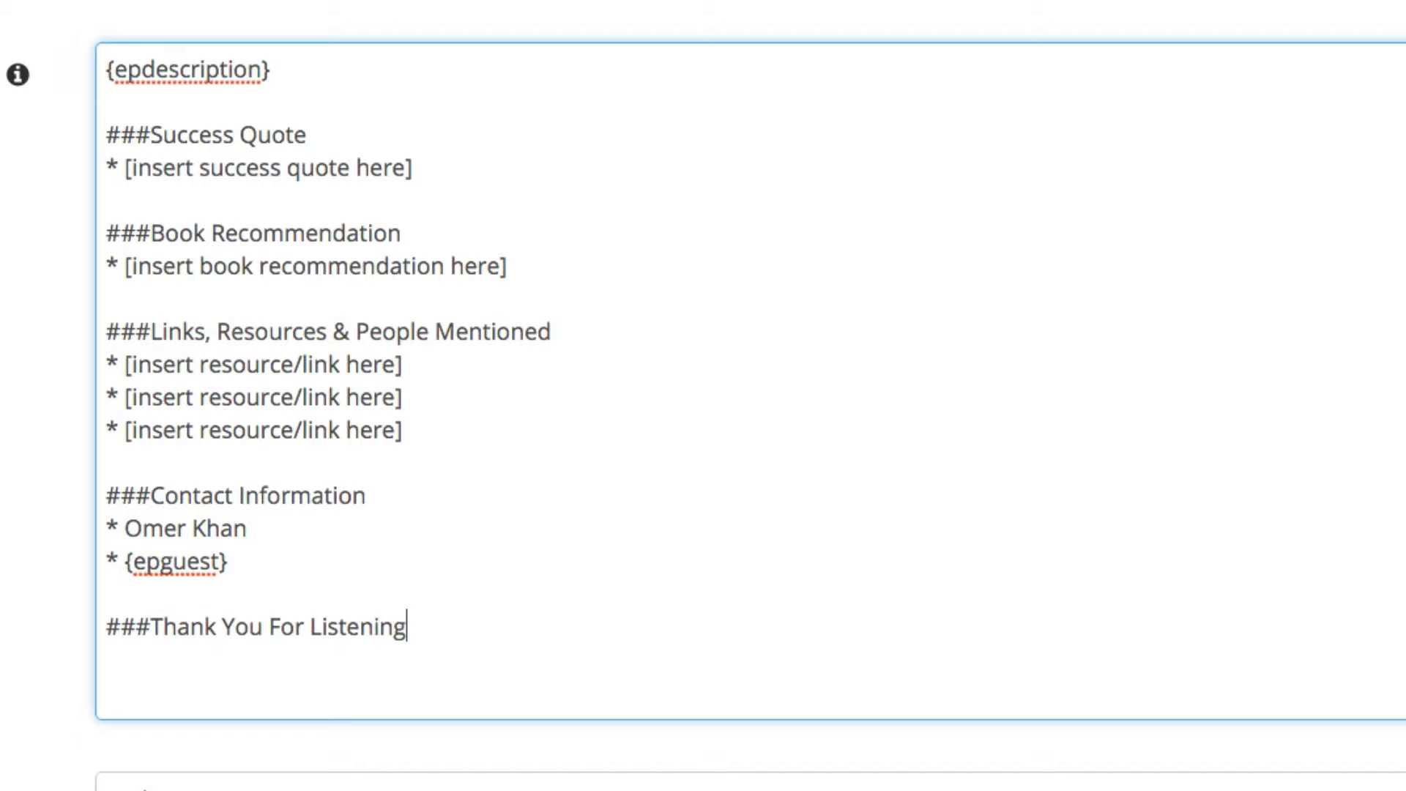
pyautogui.press('Return')
pyautogui.hotkey('ctrl', 'v')
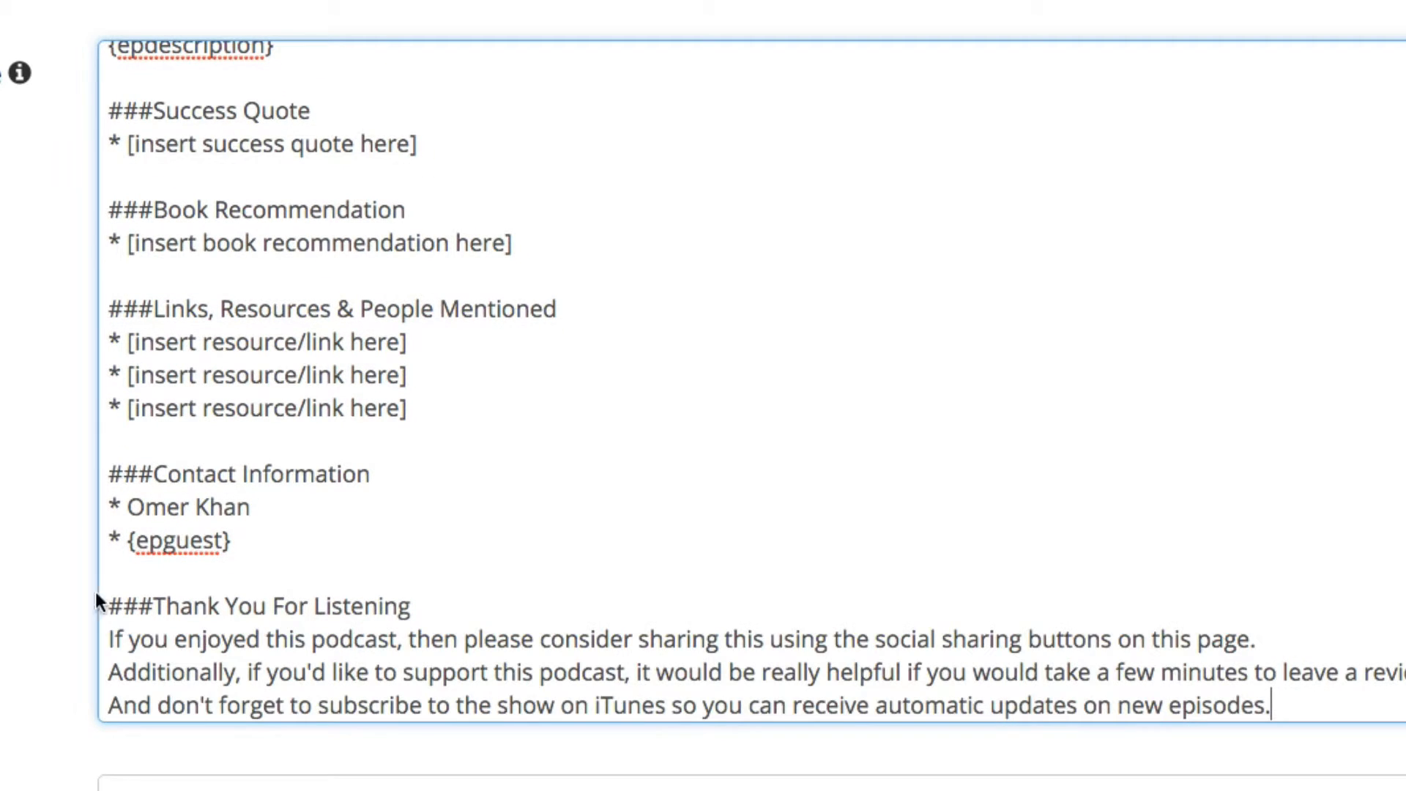
# - Number the three Thank You For Listening lines "1.", "2." and "3.", and save the template settings
pyautogui.click(109, 638)
pyautogui.write('1.')
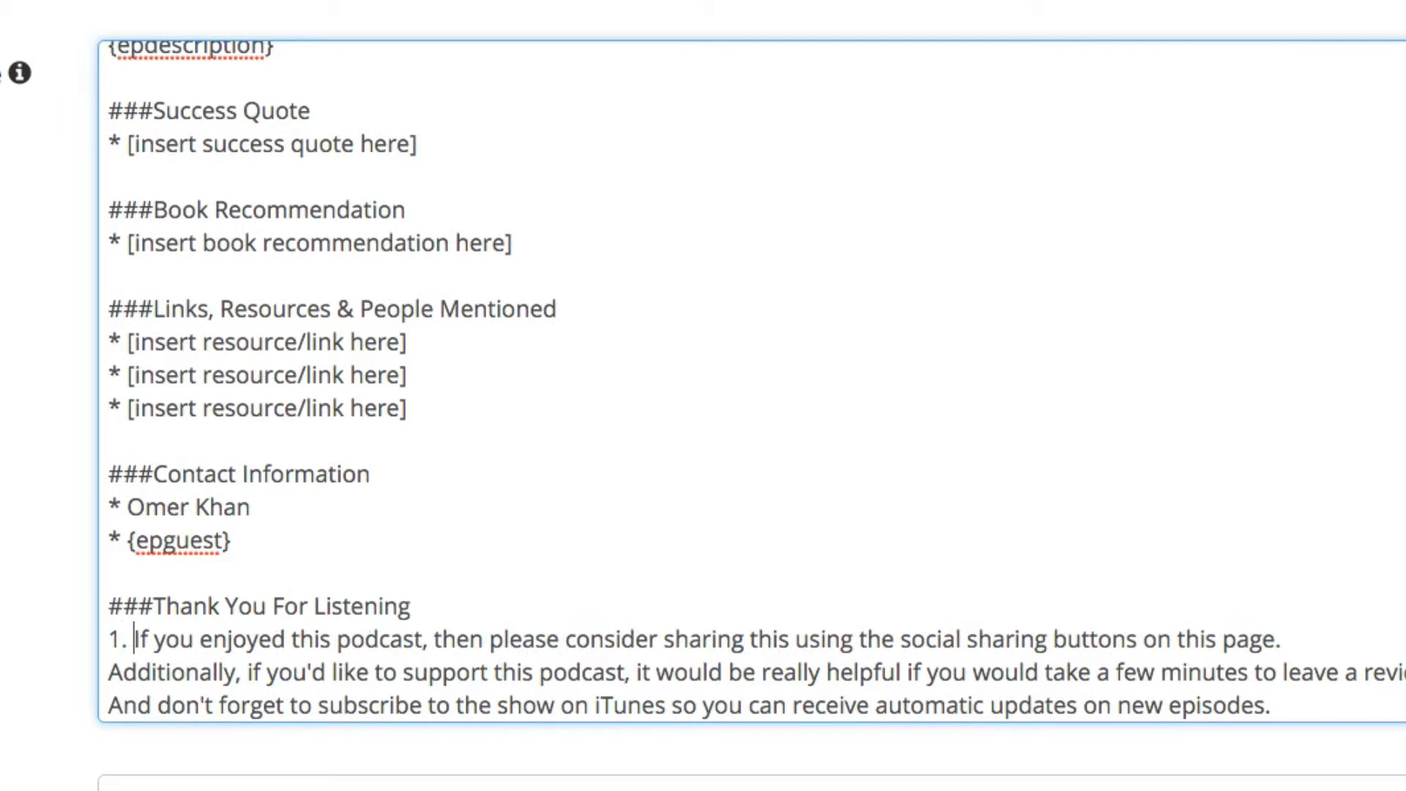
pyautogui.click(108, 672)
pyautogui.write('2')
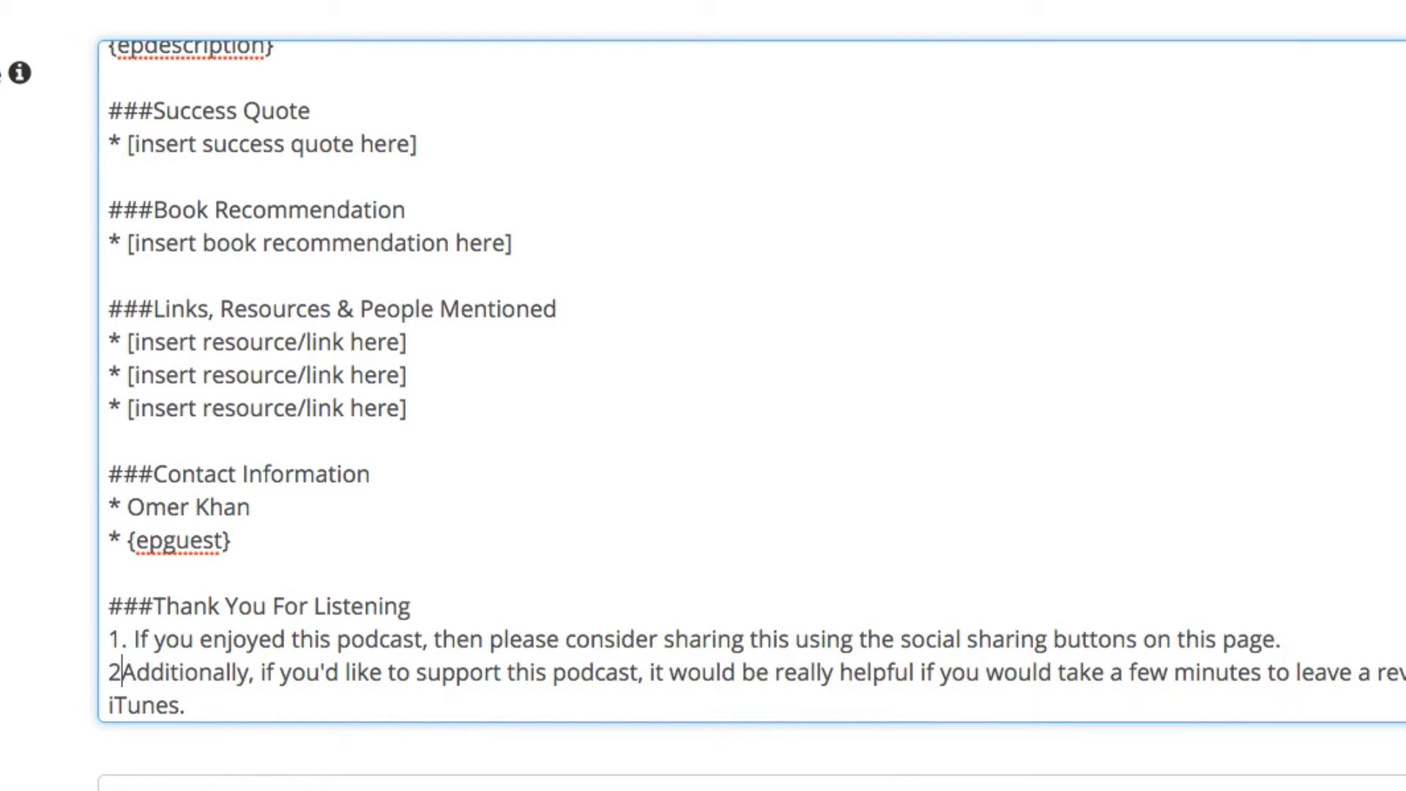
pyautogui.write('.')
pyautogui.scroll(-1, 569, 674)
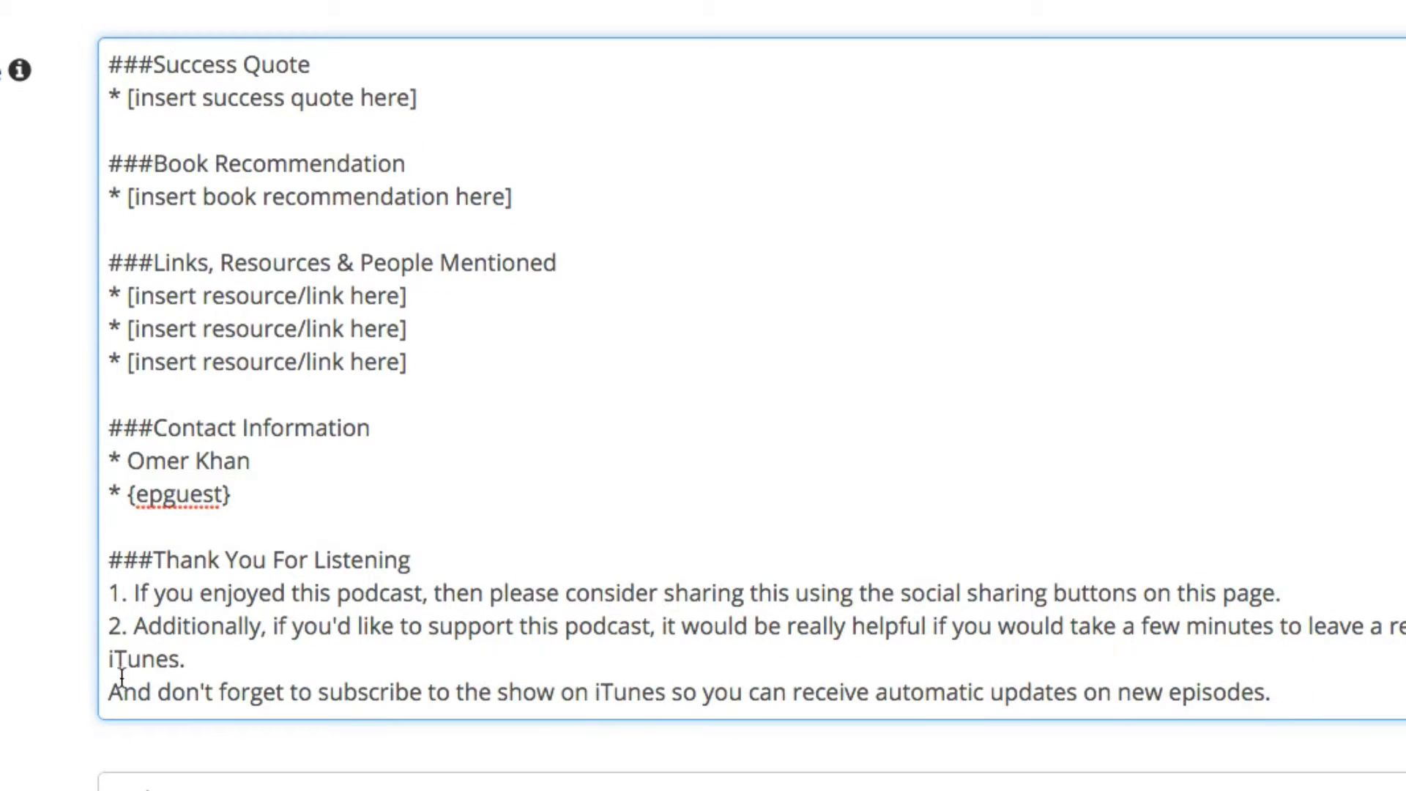
pyautogui.click(109, 692)
pyautogui.write('3.')
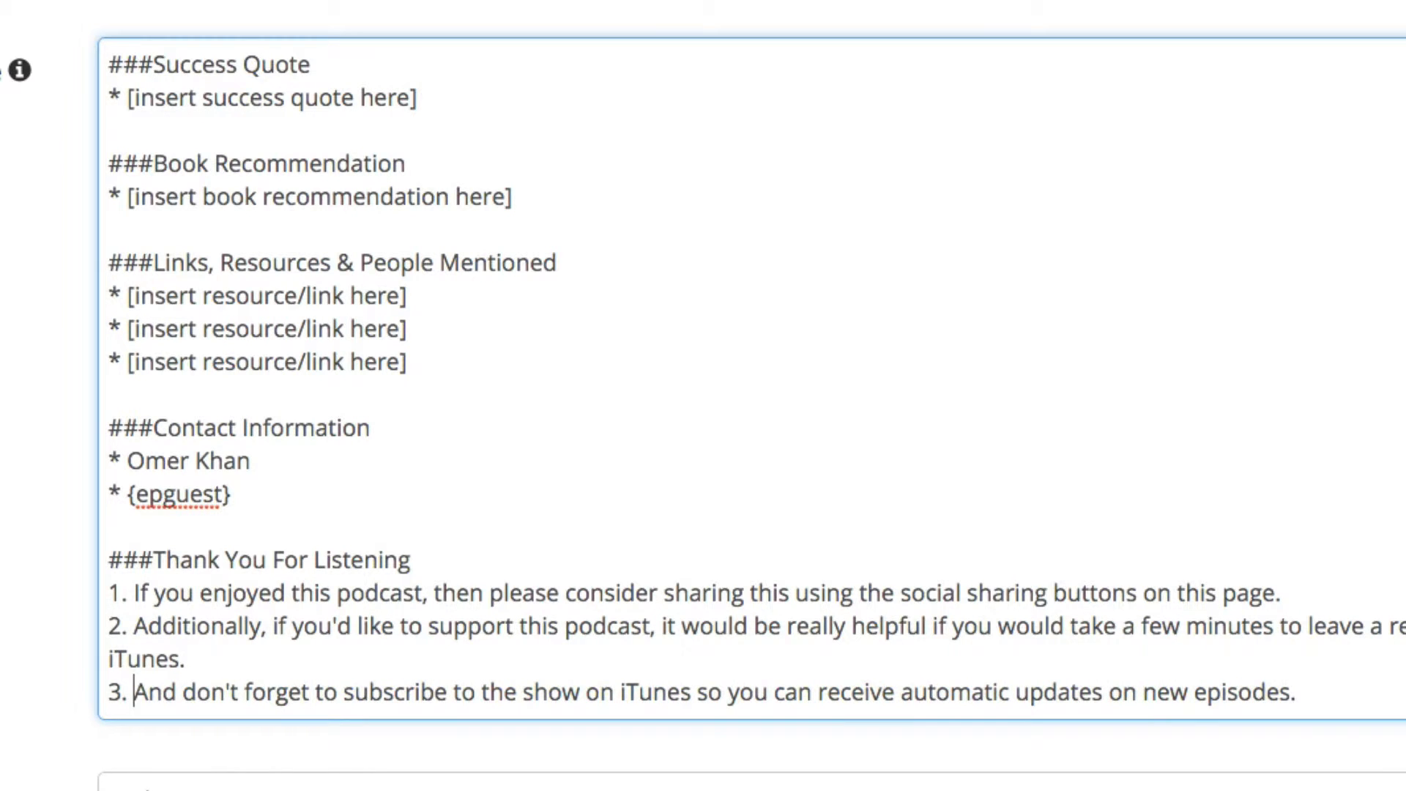
pyautogui.scroll(-5, 278, 513)
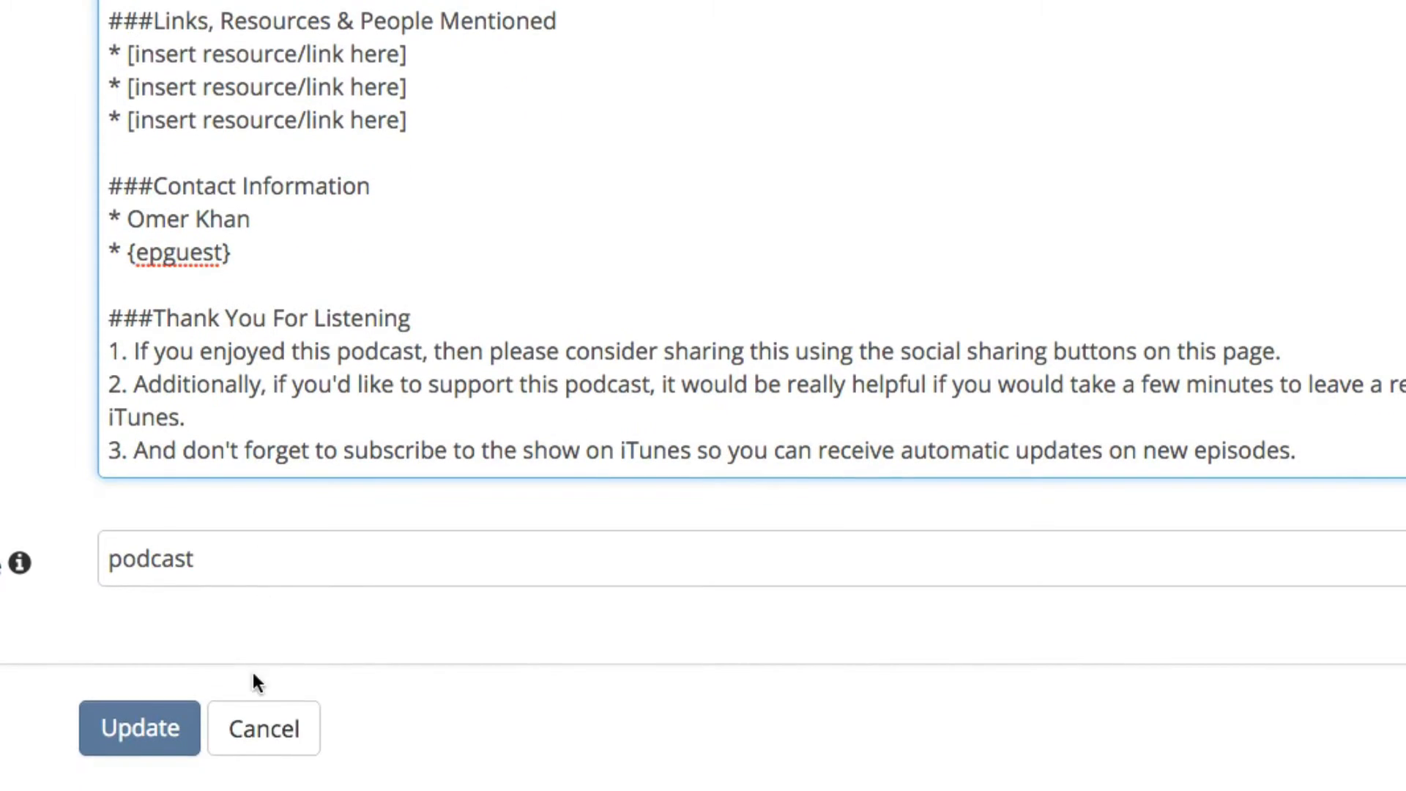
pyautogui.click(139, 747)
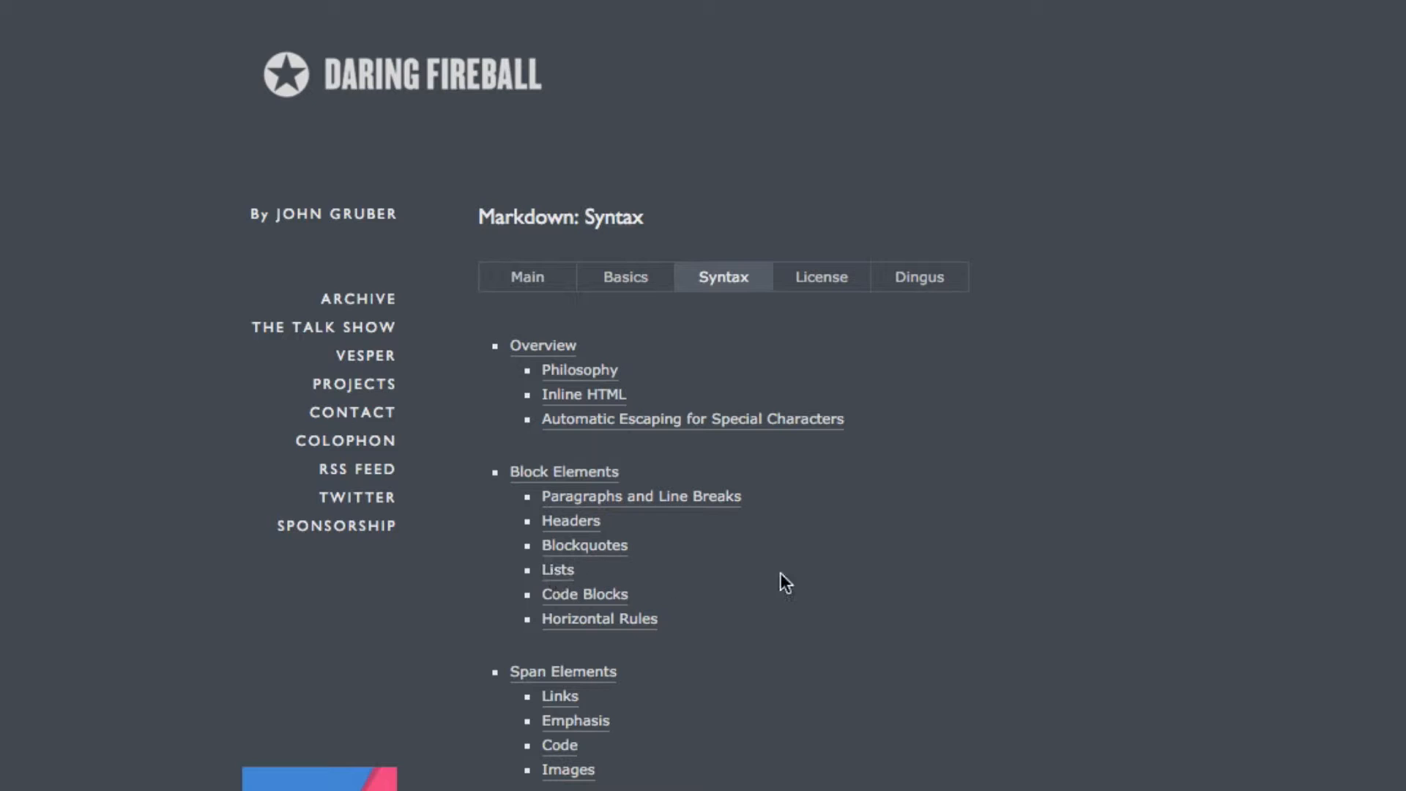
# - Examine the inline link example in the Links section of Daring Fireball's Markdown syntax page, including its link text, URL and HTML output
pyautogui.click(561, 699)
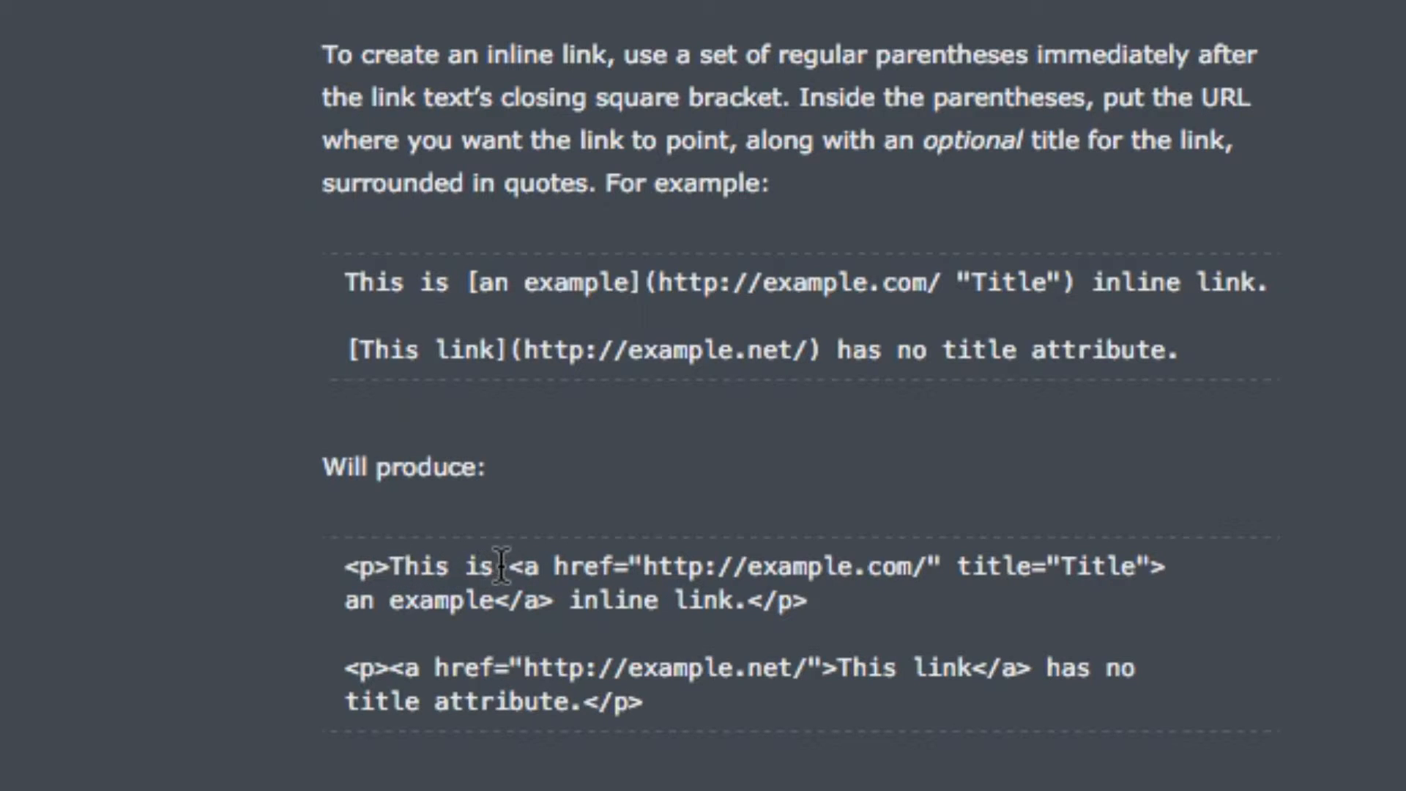
pyautogui.moveTo(494, 566); pyautogui.dragTo(1199, 590)
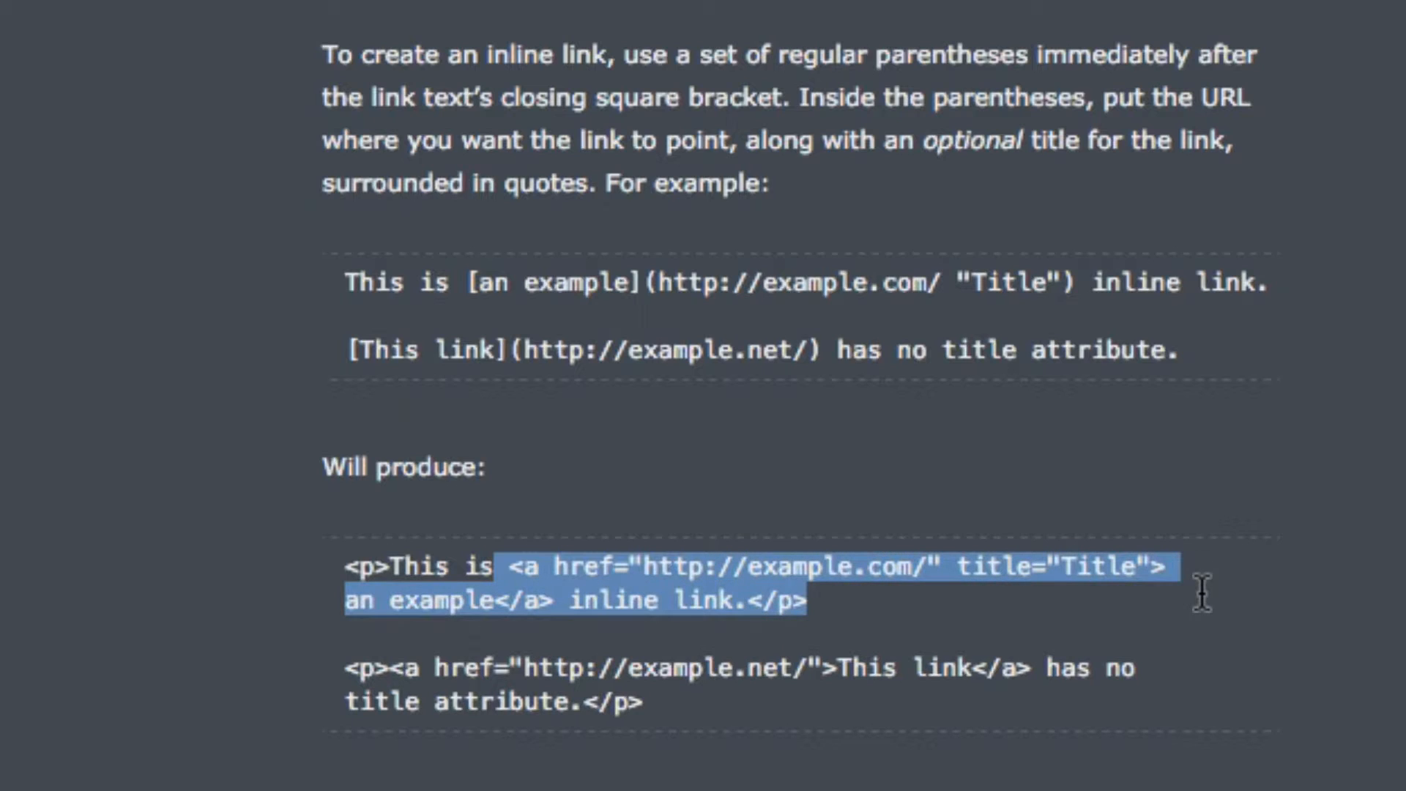
pyautogui.click(977, 472)
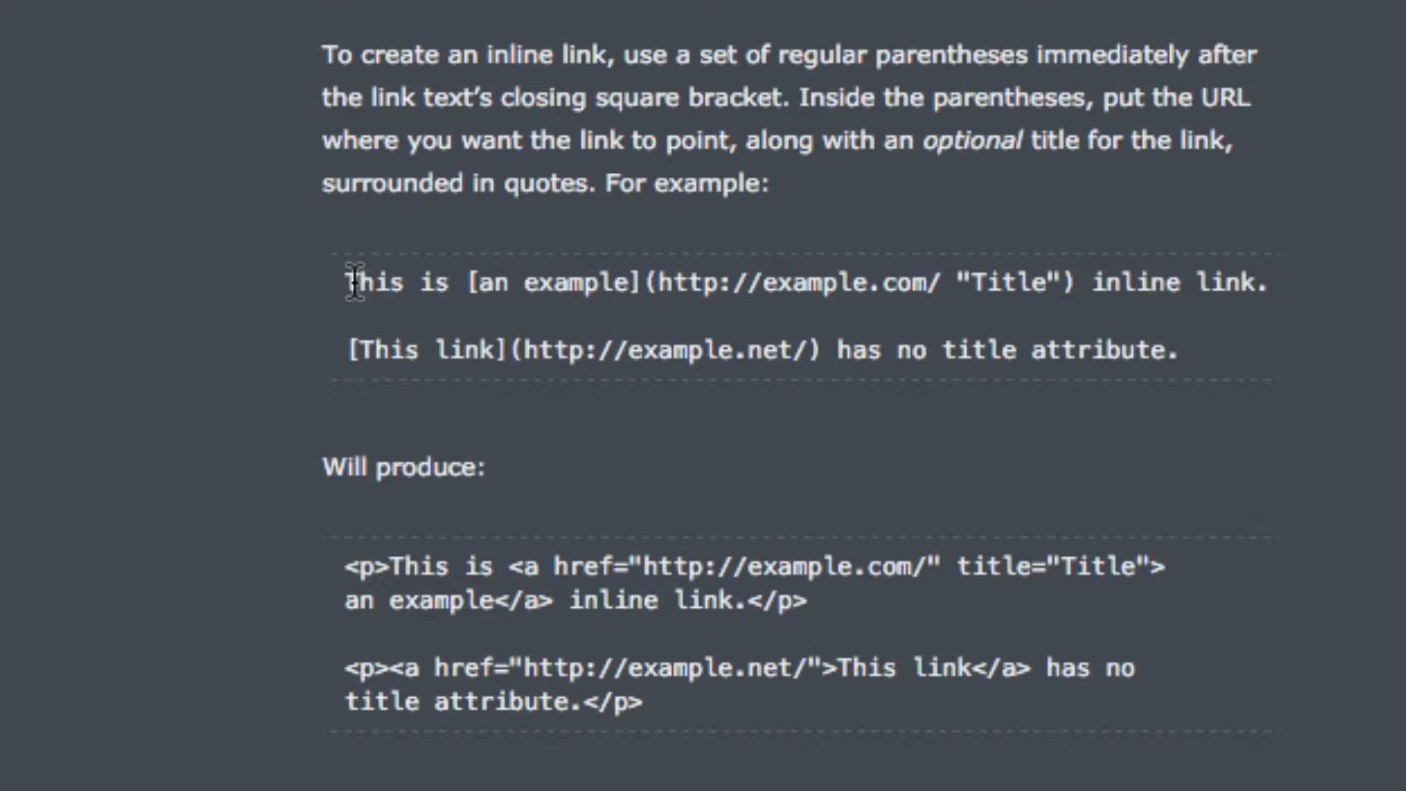
pyautogui.moveTo(344, 283); pyautogui.dragTo(1373, 280)
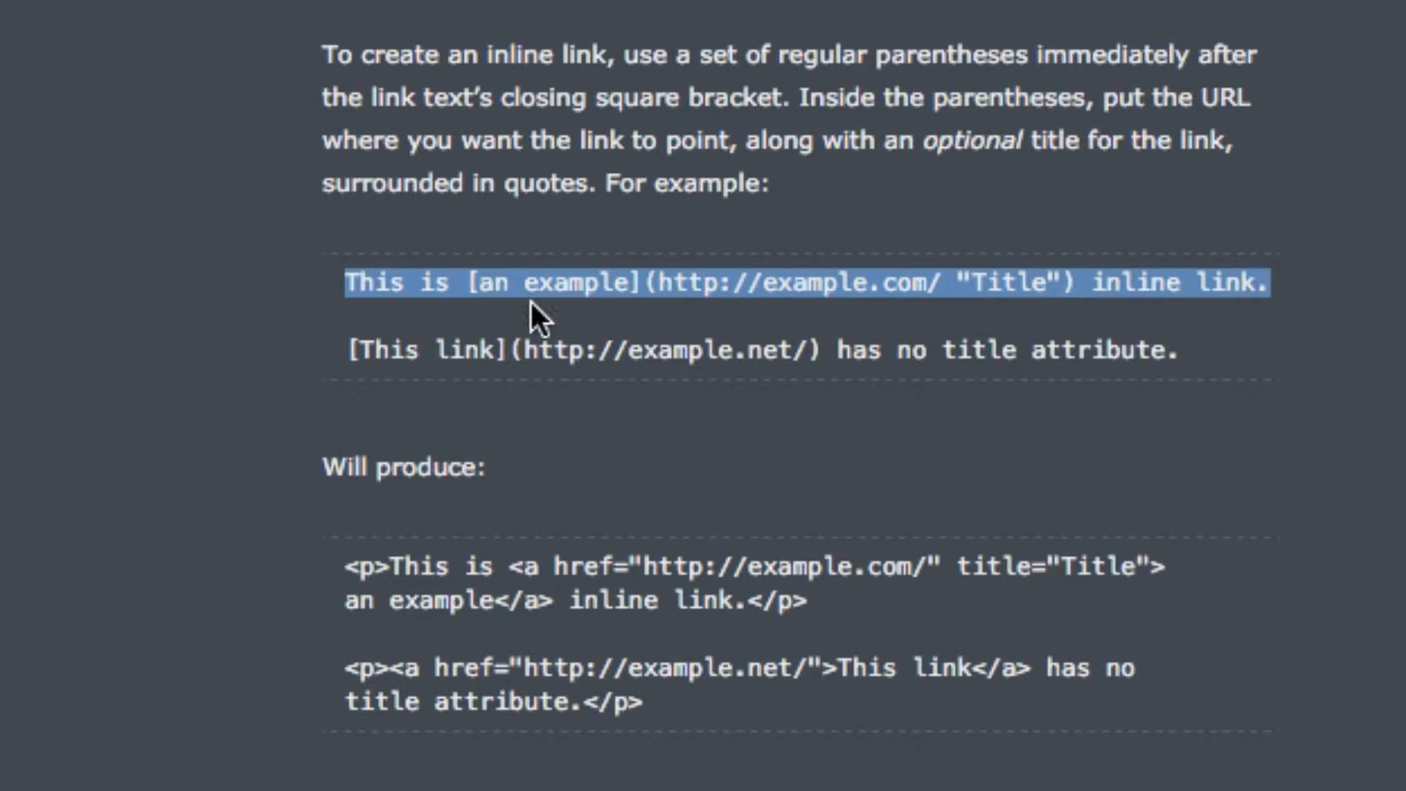
pyautogui.click(485, 296)
pyautogui.moveTo(466, 283); pyautogui.dragTo(639, 282)
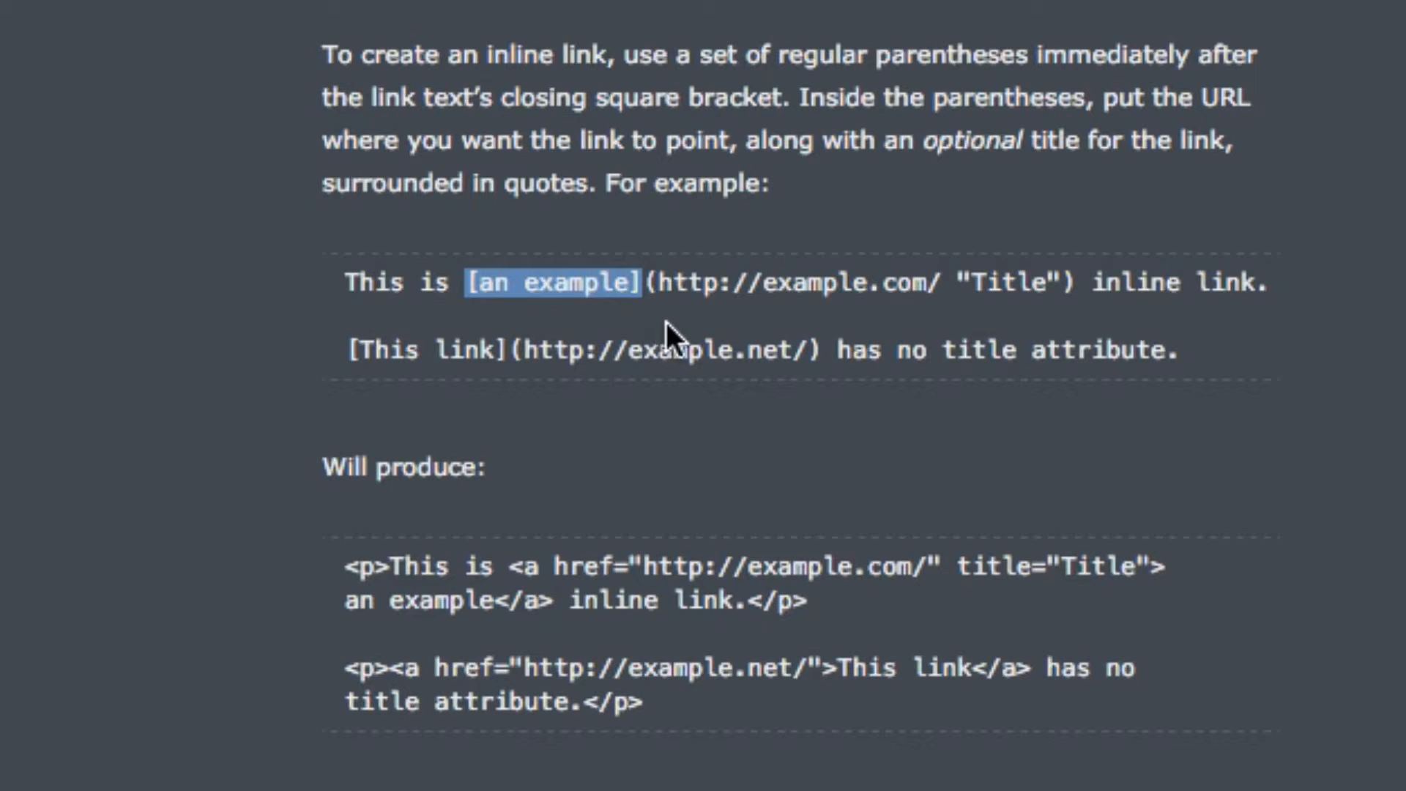
pyautogui.moveTo(644, 283); pyautogui.dragTo(938, 271)
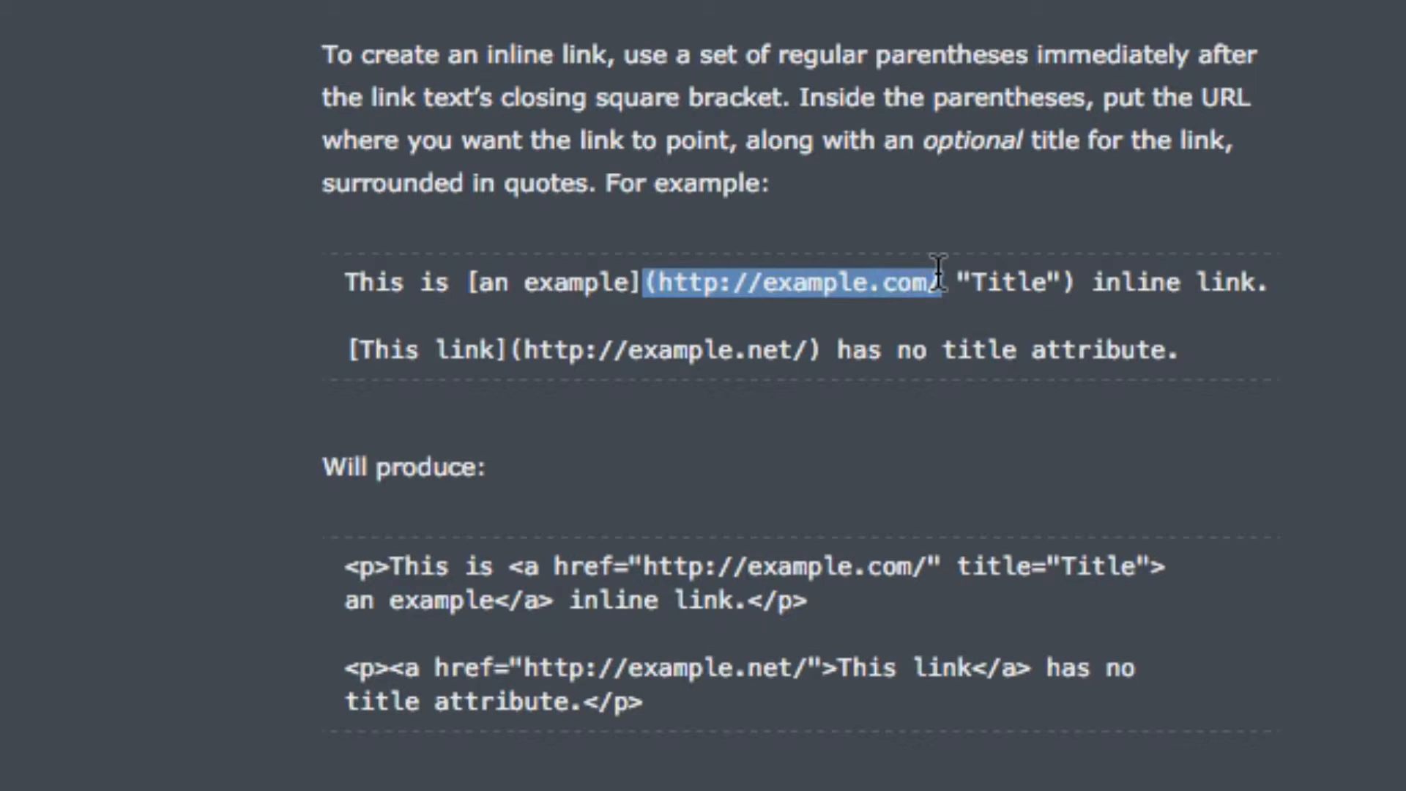
pyautogui.click(1010, 275)
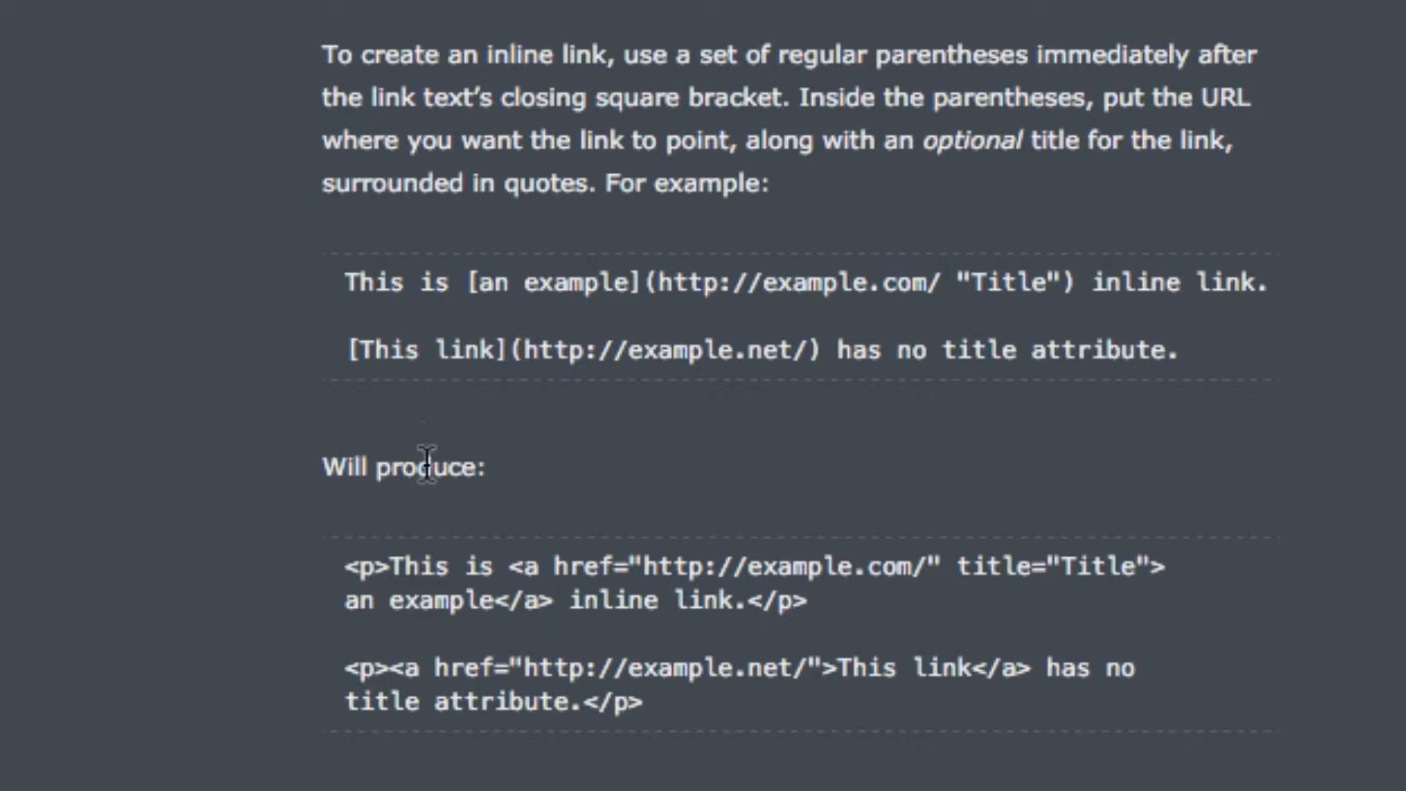
pyautogui.scroll(20, 447, 525)
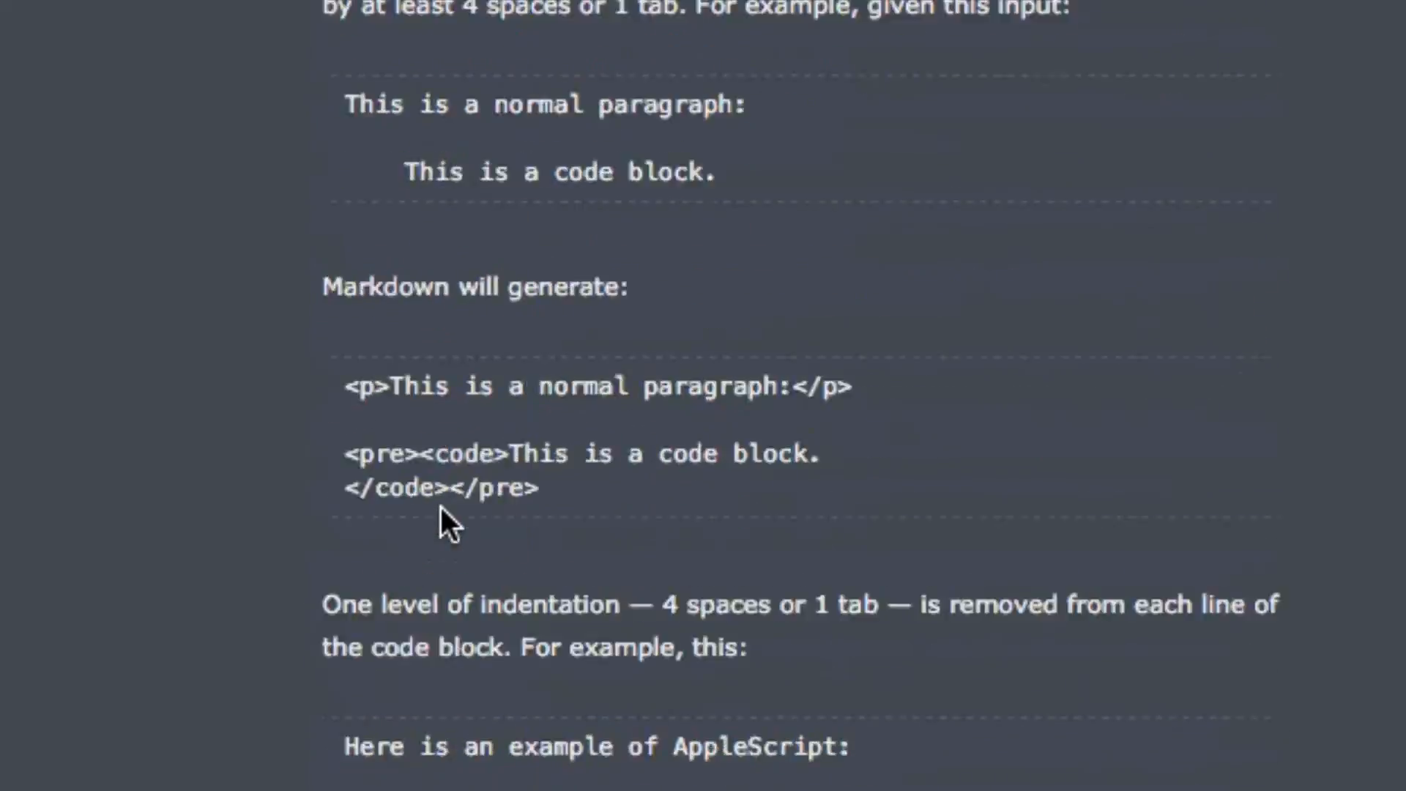
pyautogui.scroll(8, 432, 506)
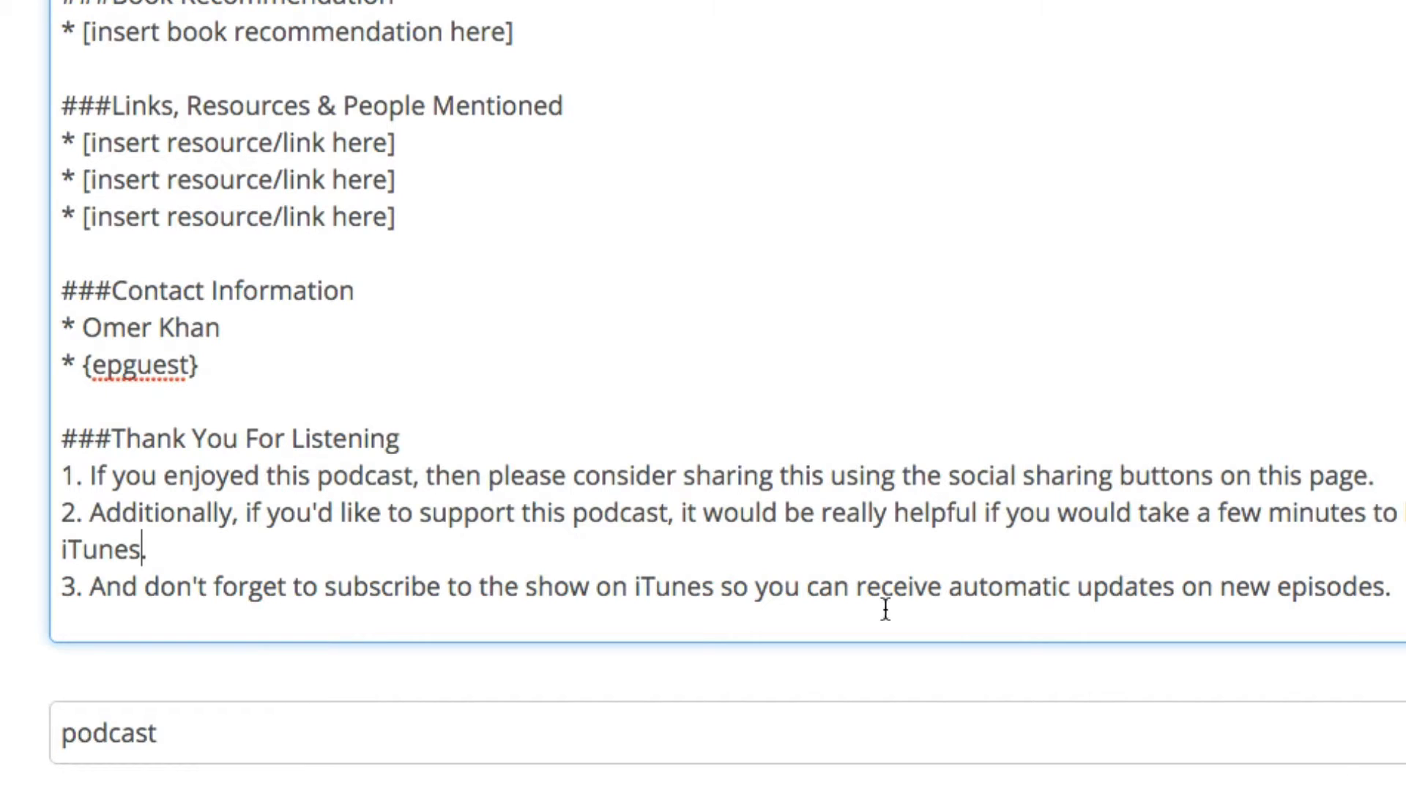
pyautogui.click(219, 327)
pyautogui.write('@omerkhan')
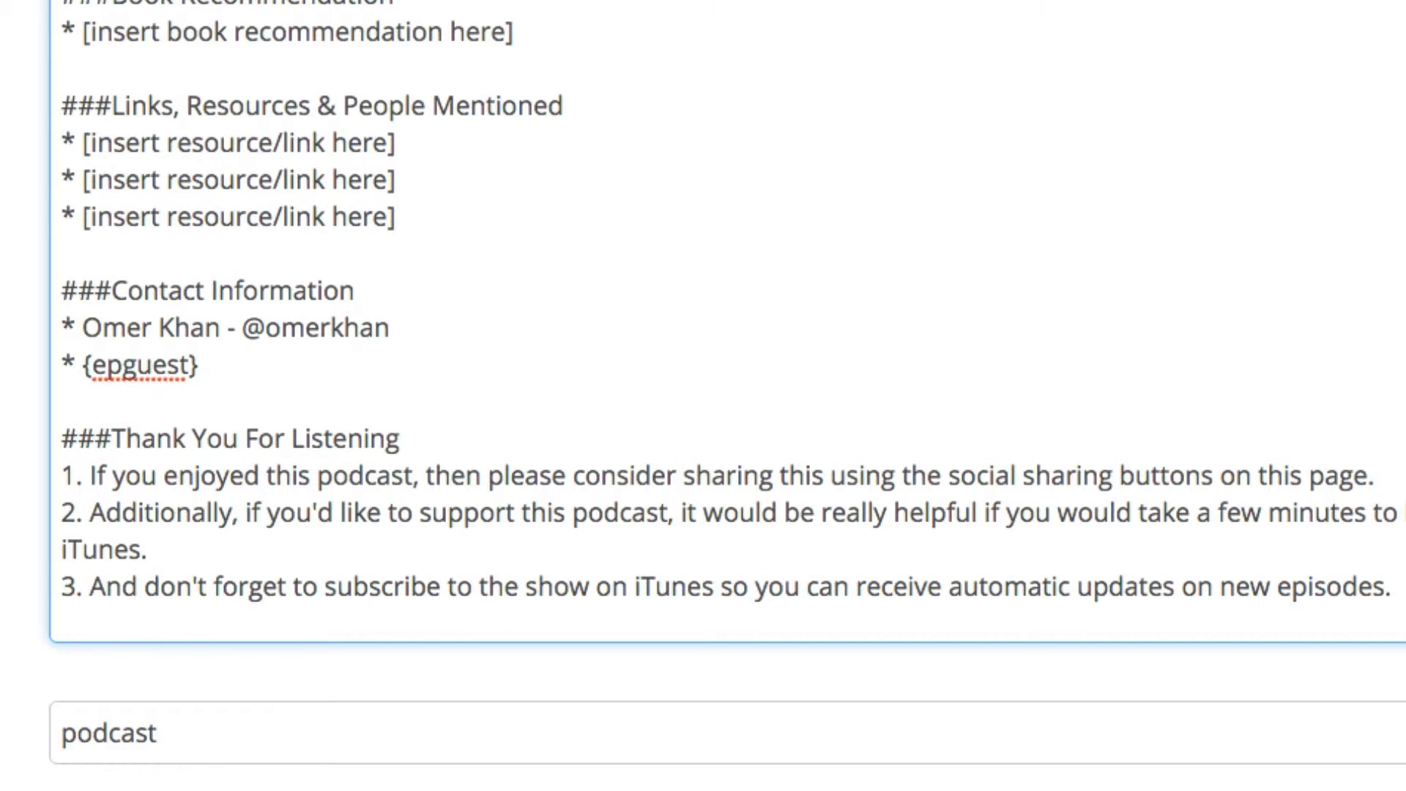
pyautogui.click(243, 329)
pyautogui.write('[')
pyautogui.press('Right')
pyautogui.press('Right')
pyautogui.press('Right')
pyautogui.press('Right')
pyautogui.press('Right')
pyautogui.press('Right')
pyautogui.press('Right')
pyautogui.press('Right')
pyautogui.press('Right')
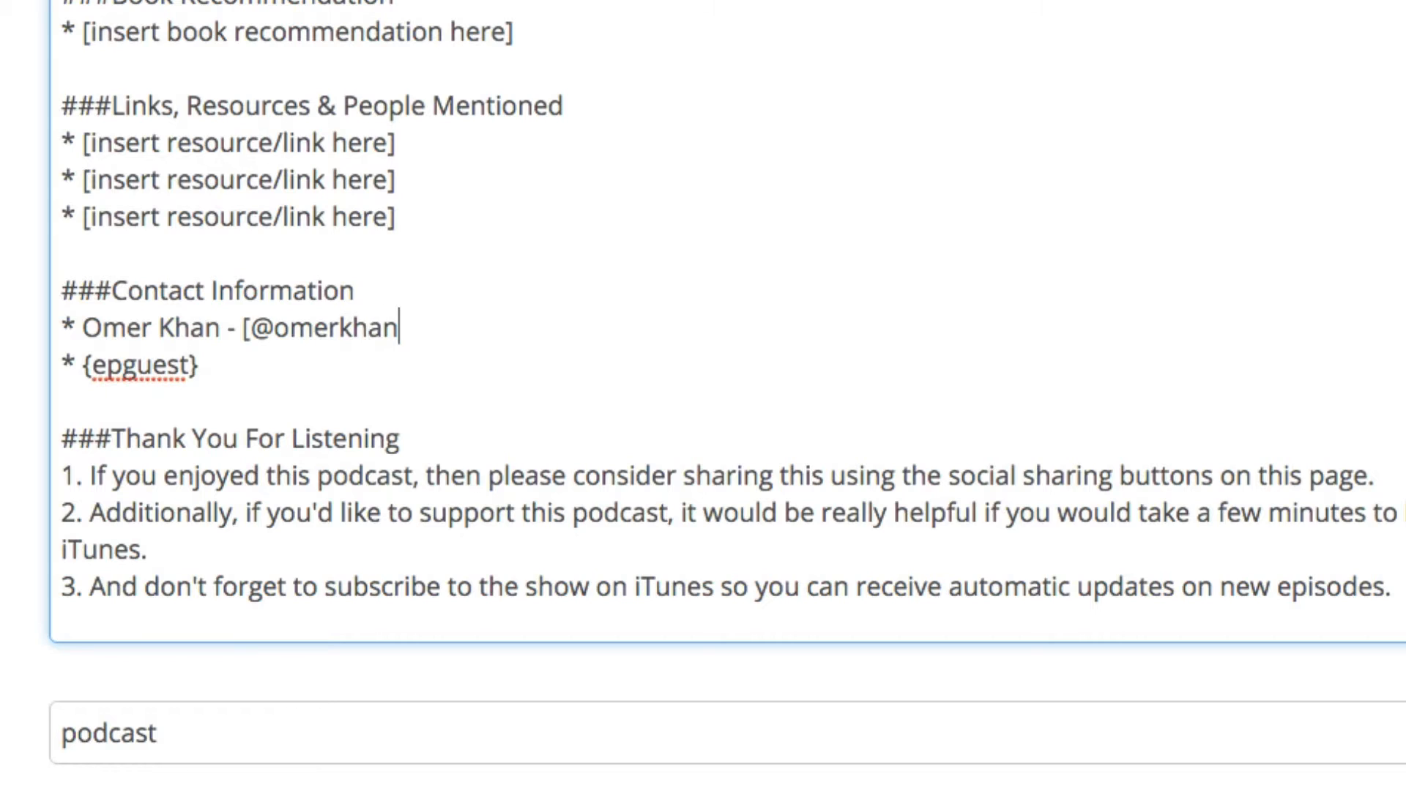
pyautogui.write('](http://ww')
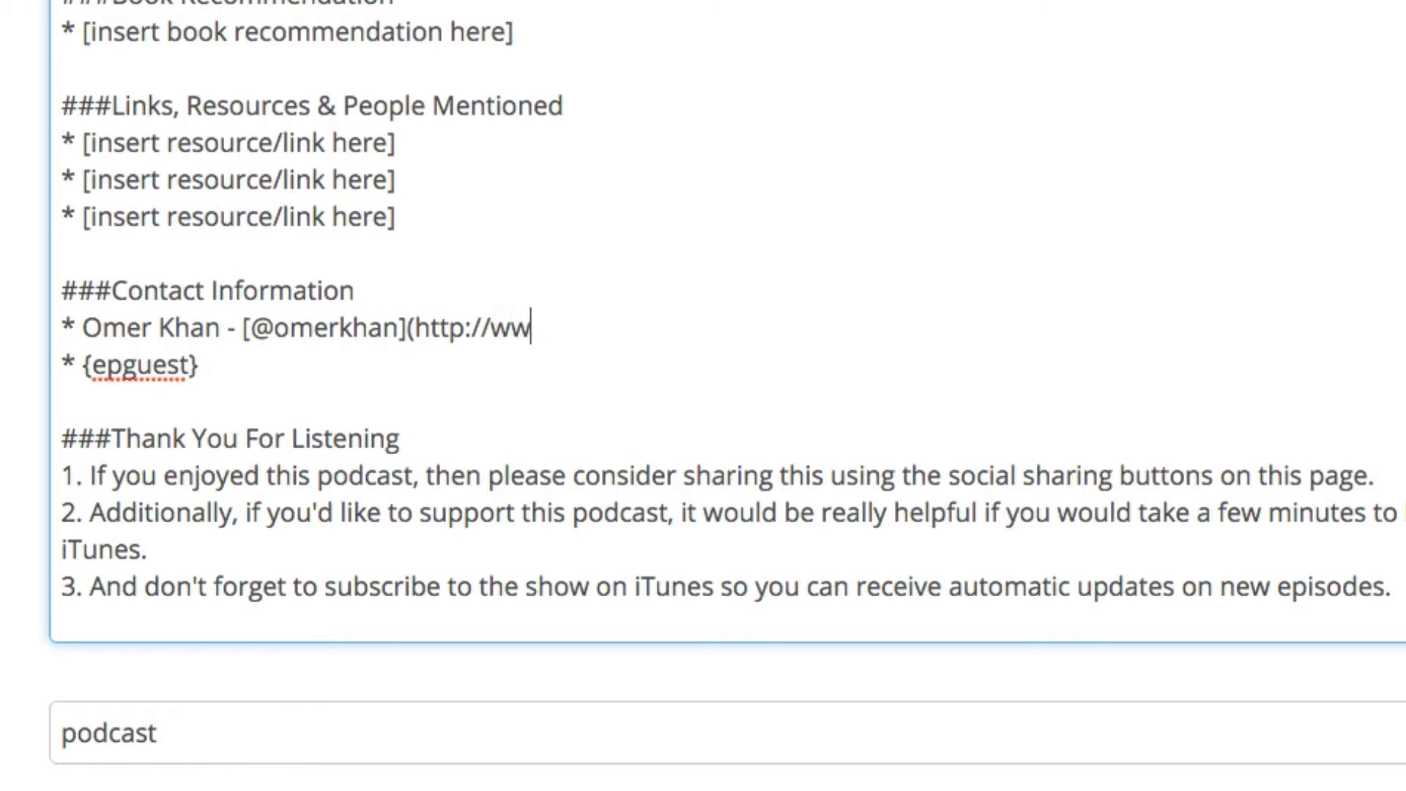
pyautogui.write('w.twitter.com/')
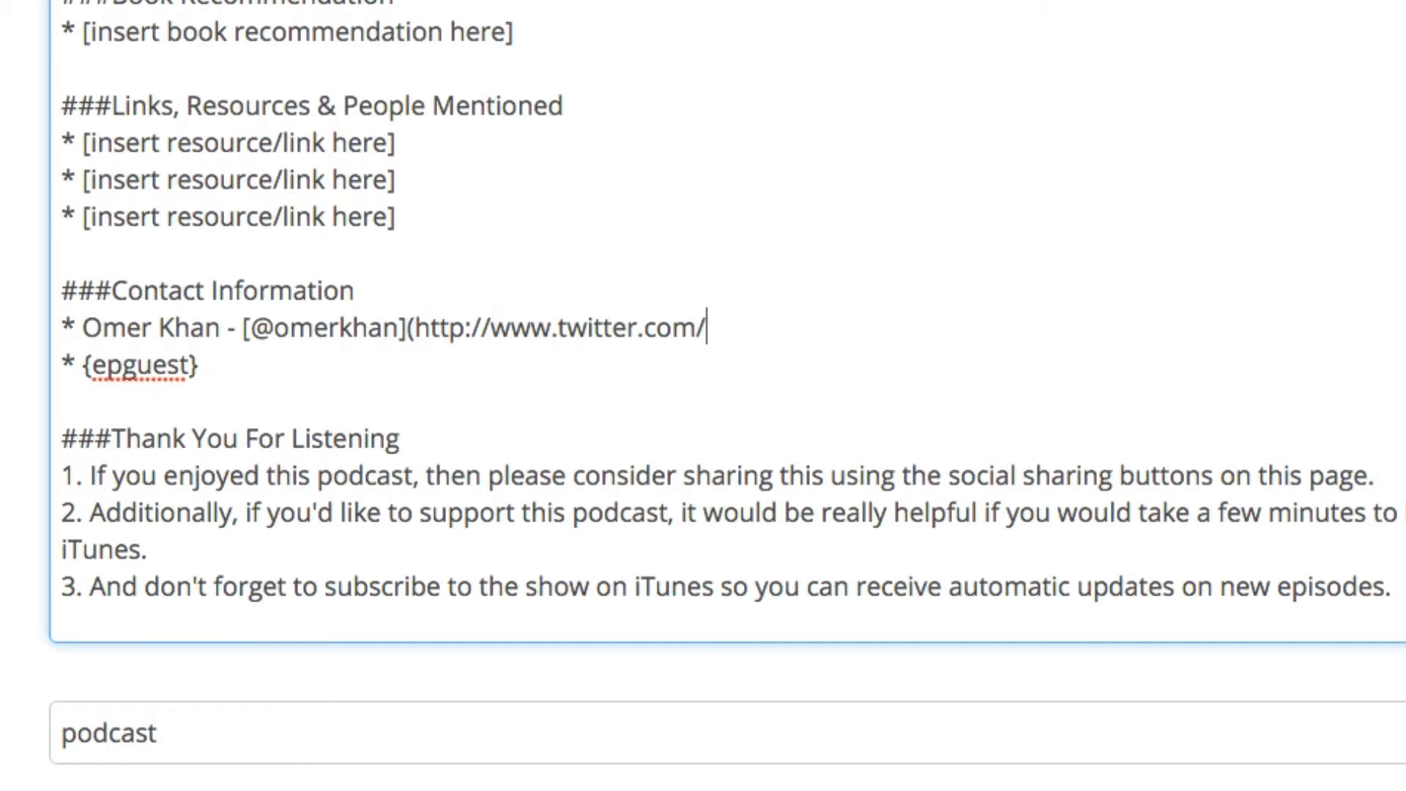
pyautogui.write('omerkhan)')
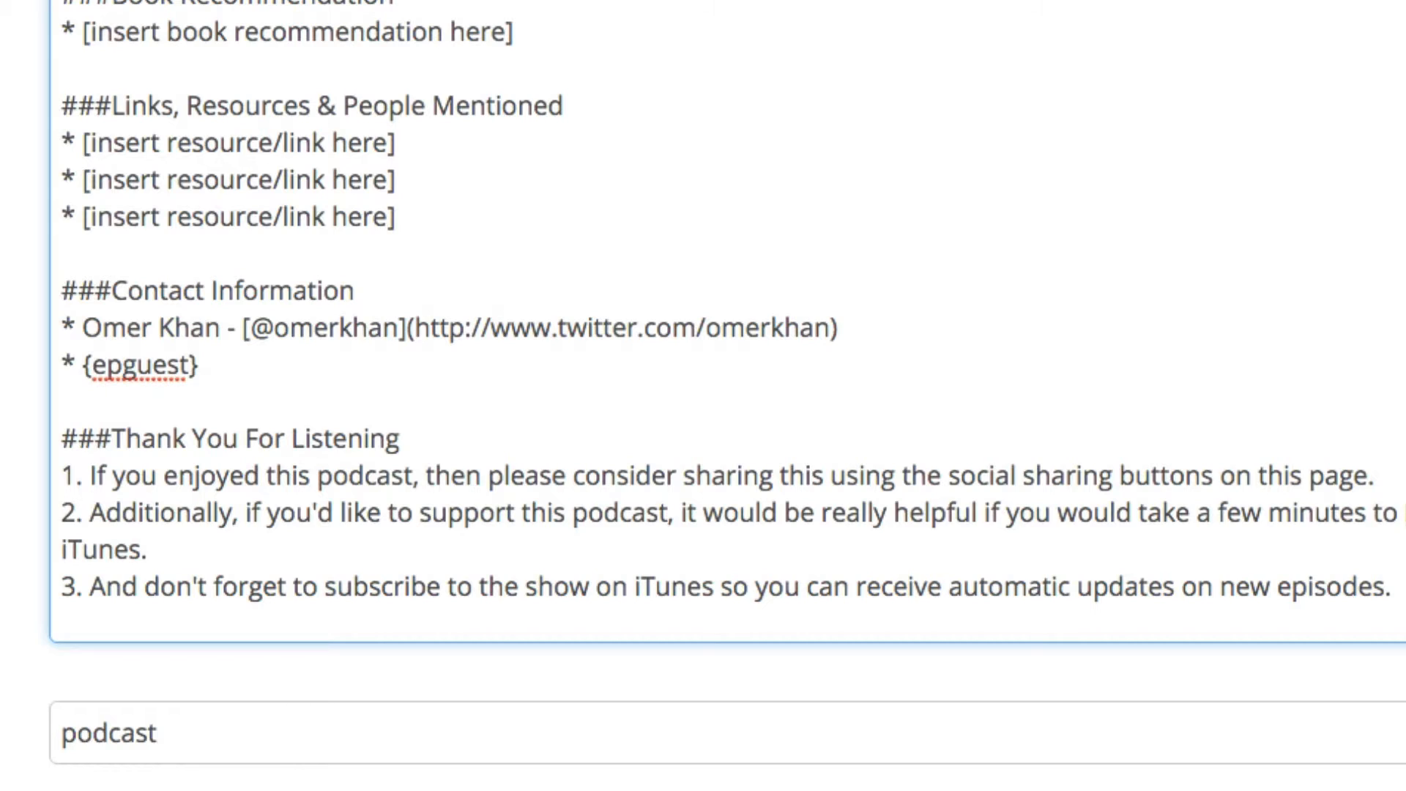
pyautogui.click(142, 555)
pyautogui.write(']')
pyautogui.write('(http:')
pyautogui.write('//www.conve')
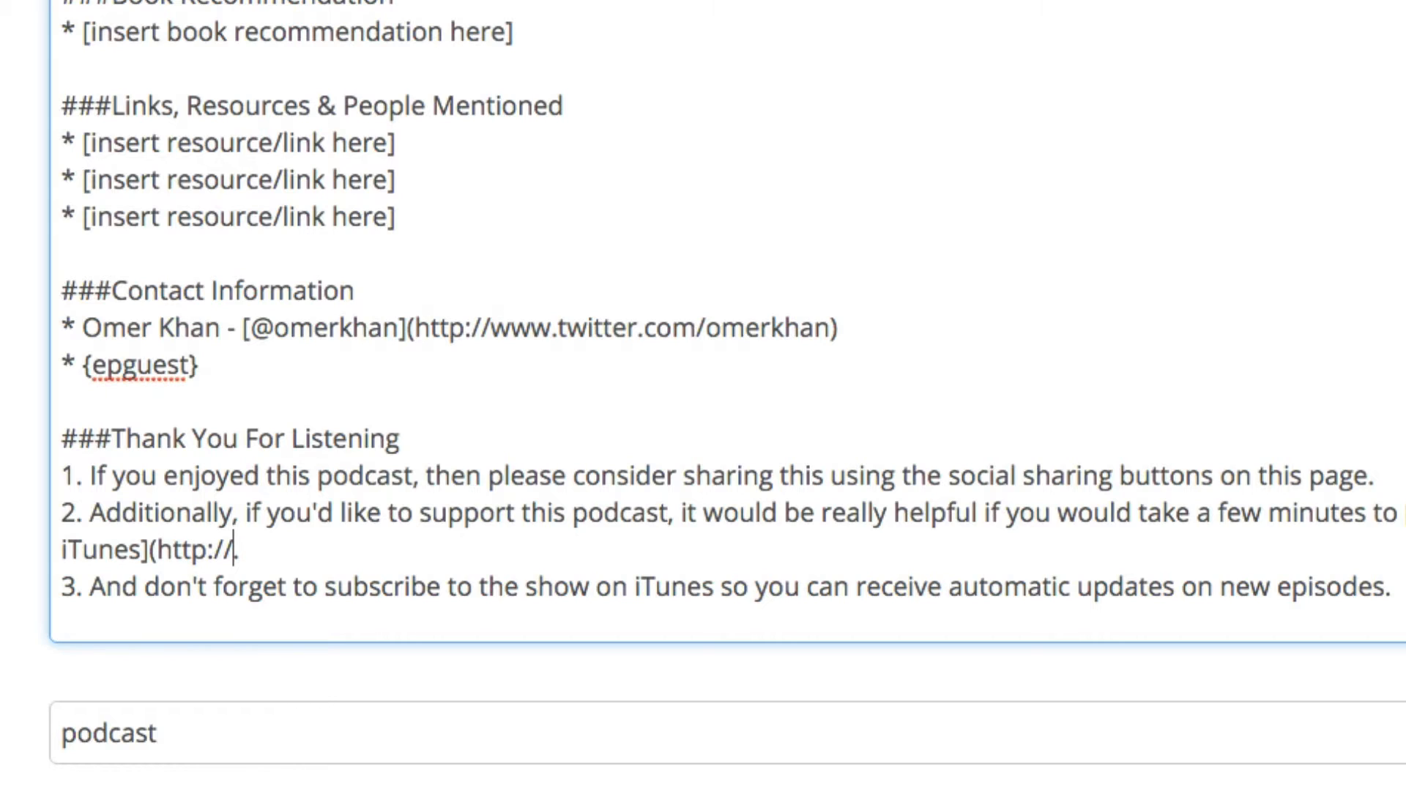
pyautogui.write('rsionaid.com')
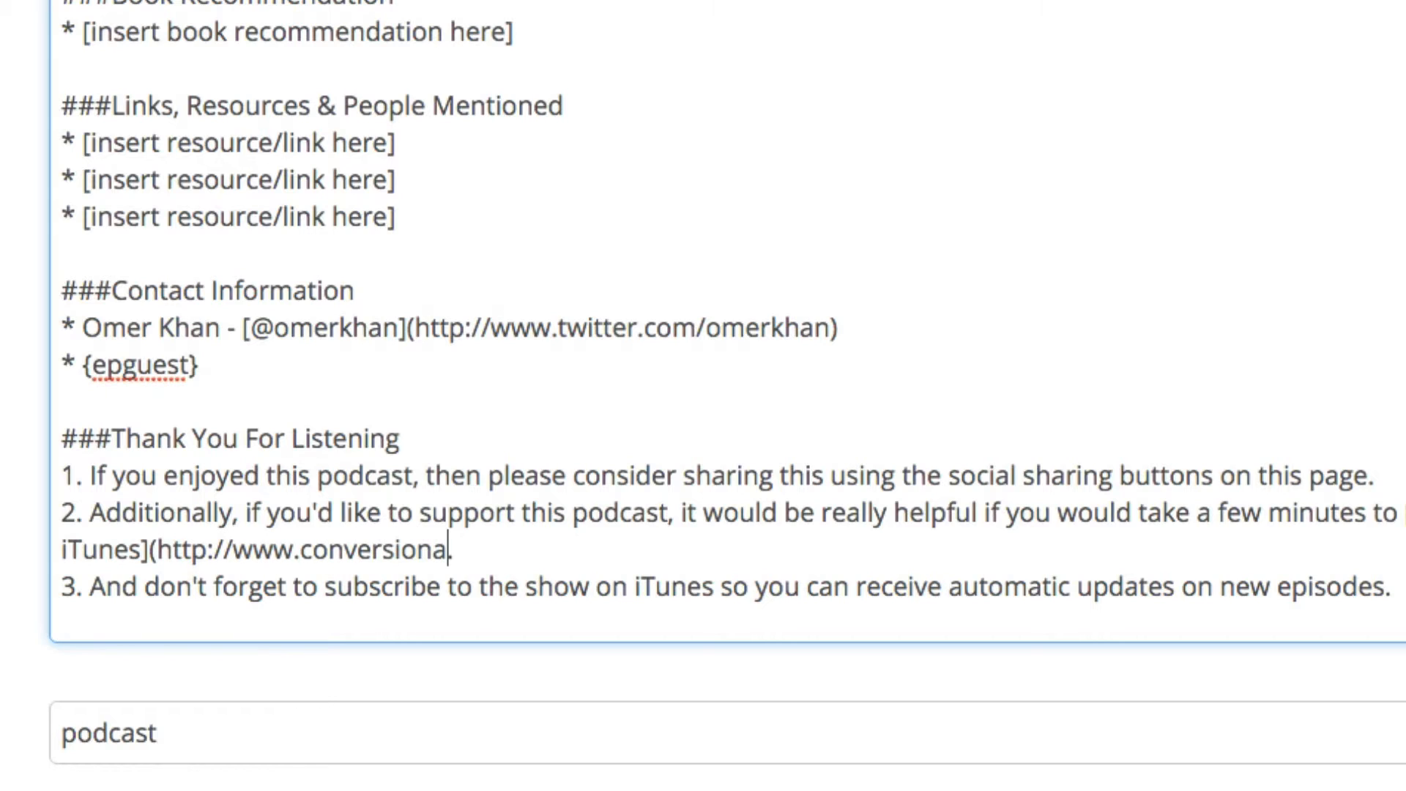
pyautogui.write('/itunes)')
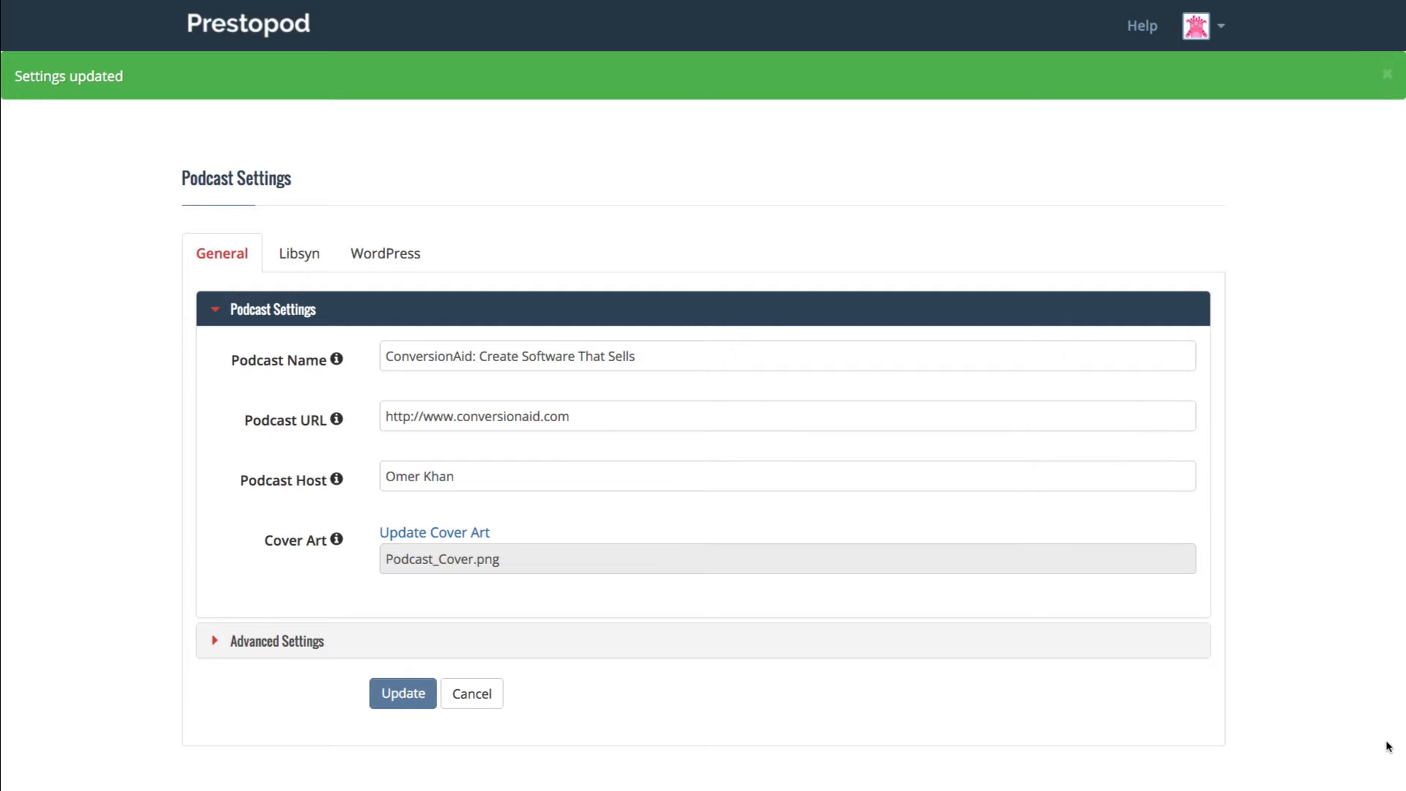
# - Open the Prestopod help site and search its articles for "player"
pyautogui.click(1137, 28)
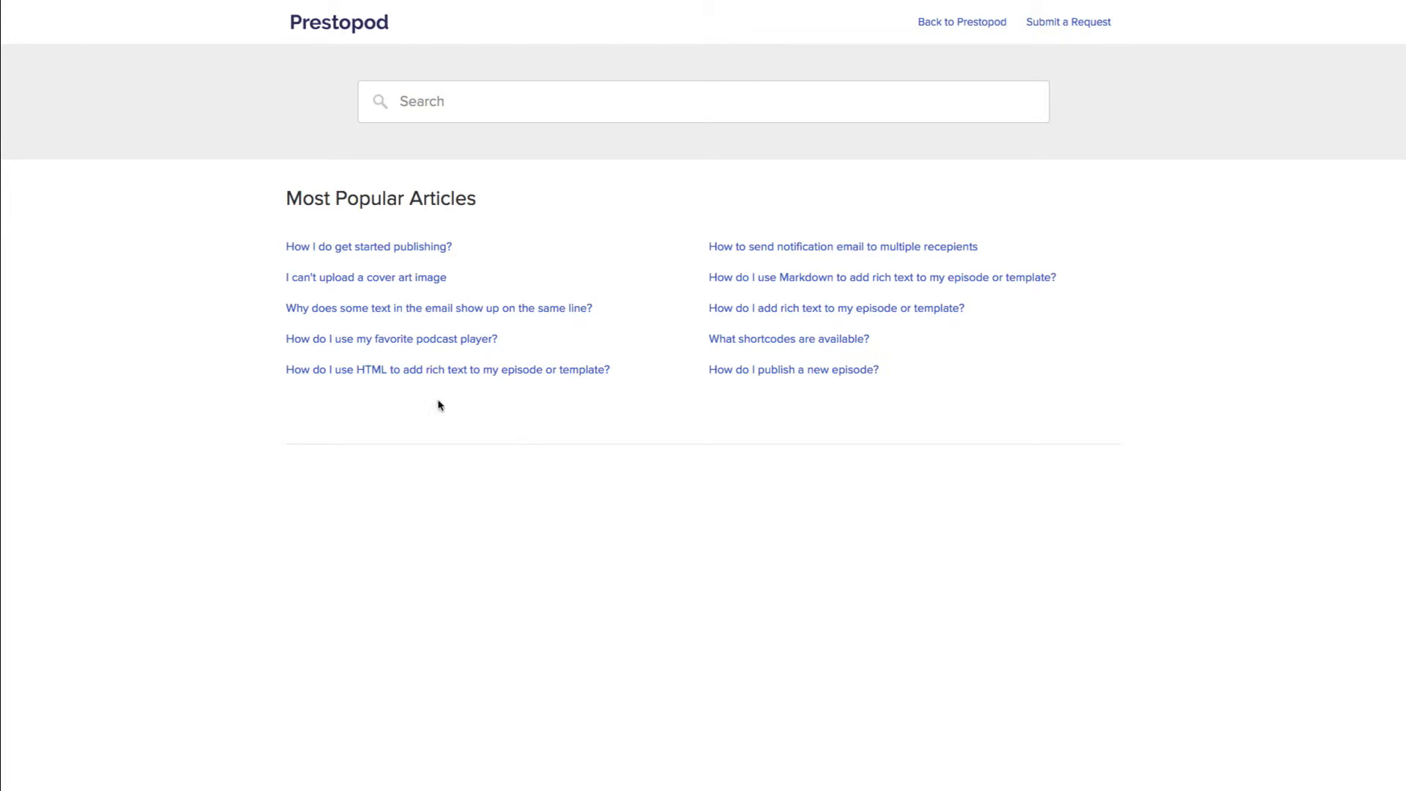
pyautogui.click(486, 98)
pyautogui.write('p')
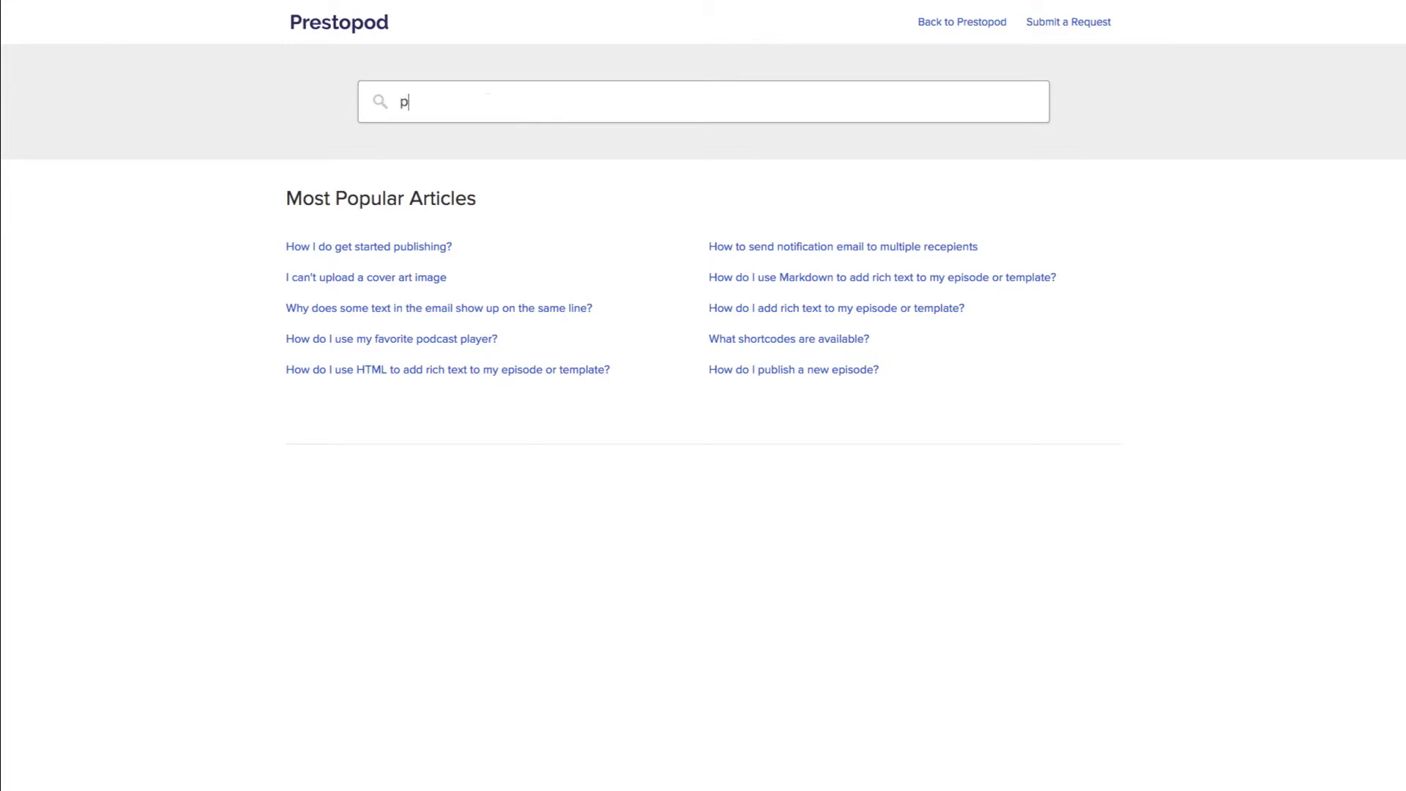
pyautogui.write('layer')
pyautogui.press('Return')
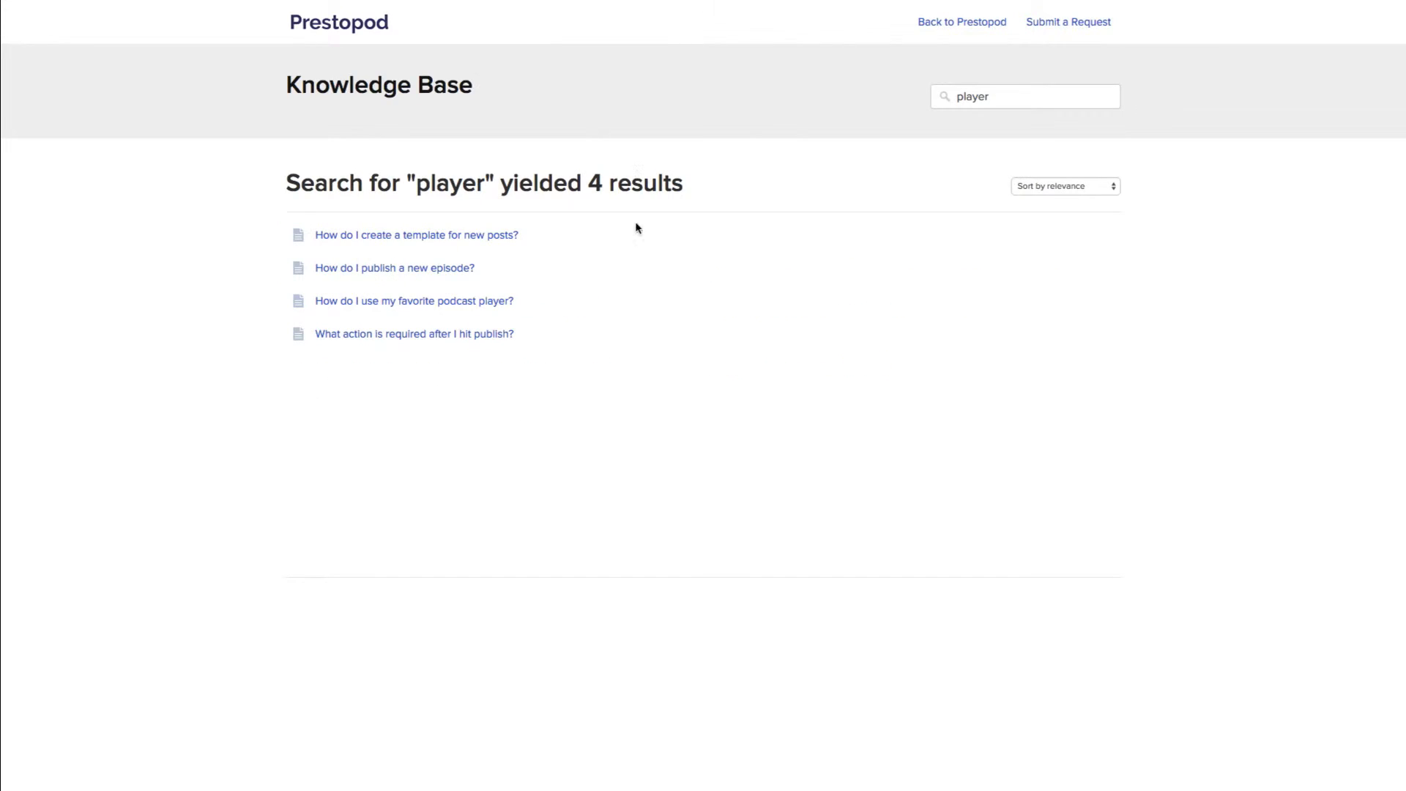
# - Open the help article on using a favorite podcast player and copy its Smart Podcast Player shortcode
pyautogui.click(410, 302)
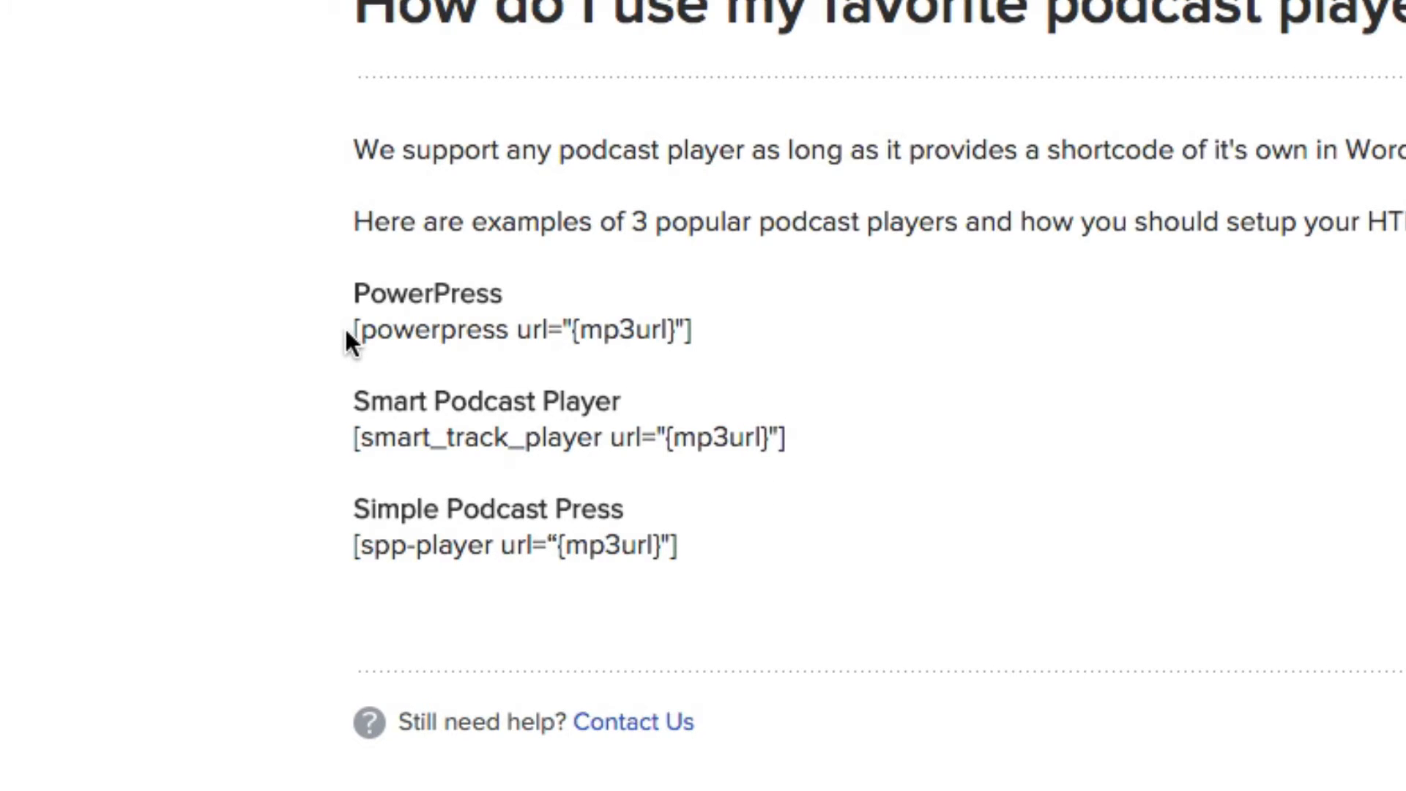
pyautogui.moveTo(345, 327); pyautogui.dragTo(533, 322)
pyautogui.moveTo(688, 329); pyautogui.dragTo(351, 333)
pyautogui.moveTo(806, 446); pyautogui.dragTo(399, 437)
pyautogui.click(925, 466)
pyautogui.moveTo(790, 437); pyautogui.dragTo(349, 463)
pyautogui.hotkey('ctrl', 'c')
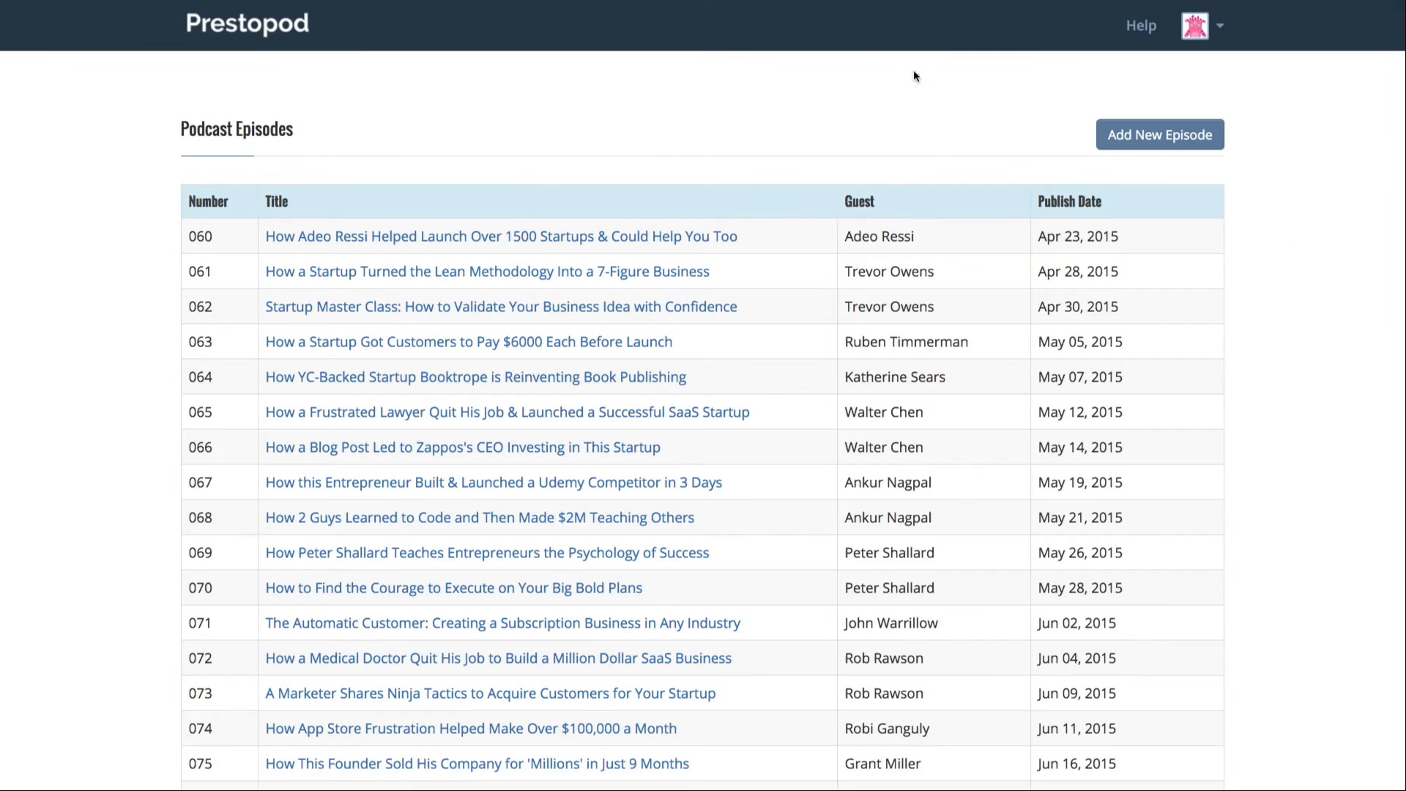
# - Return to Prestopod's episode list and open the advanced WordPress section of the podcast settings
pyautogui.scroll(-15, 788, 512)
pyautogui.scroll(15, 744, 480)
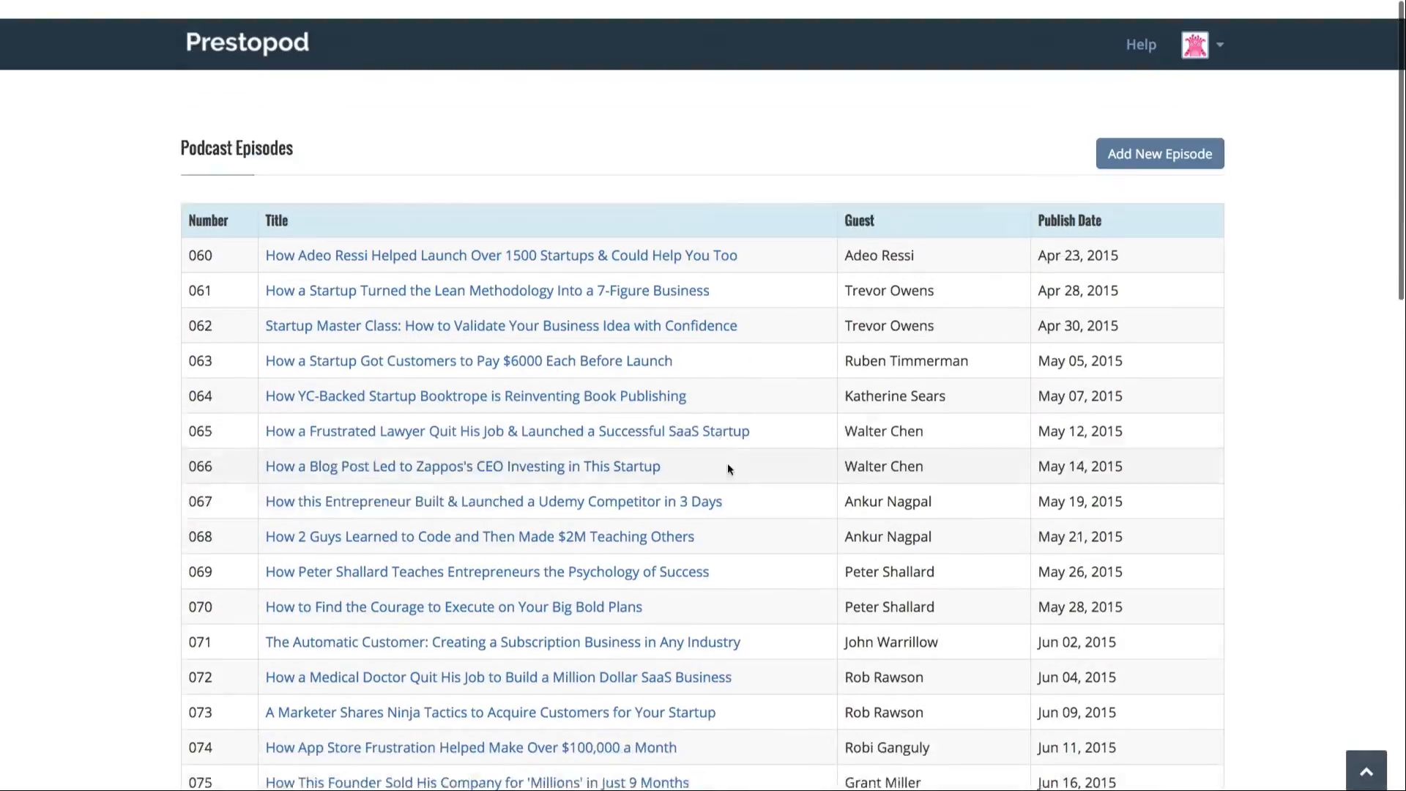
pyautogui.click(1201, 26)
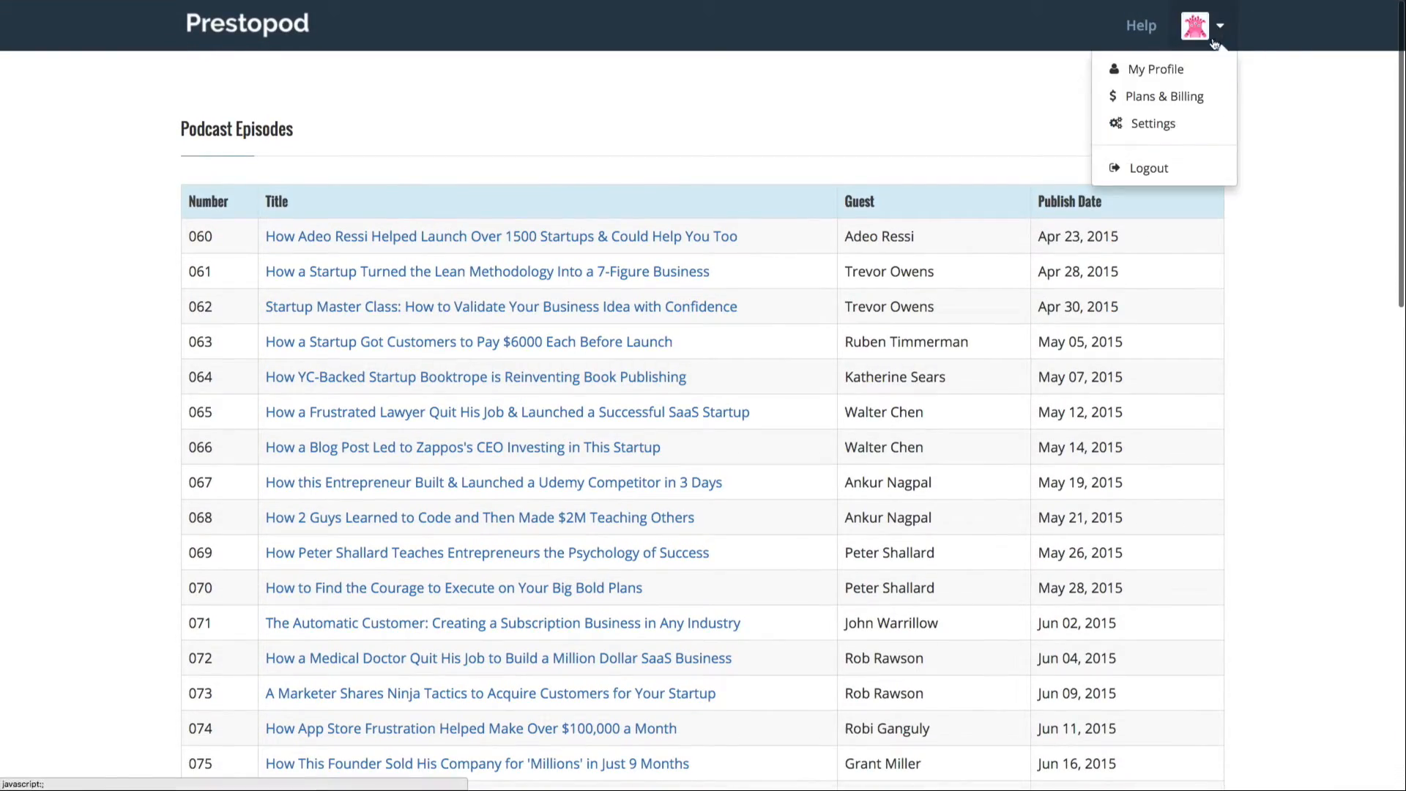
pyautogui.click(1170, 135)
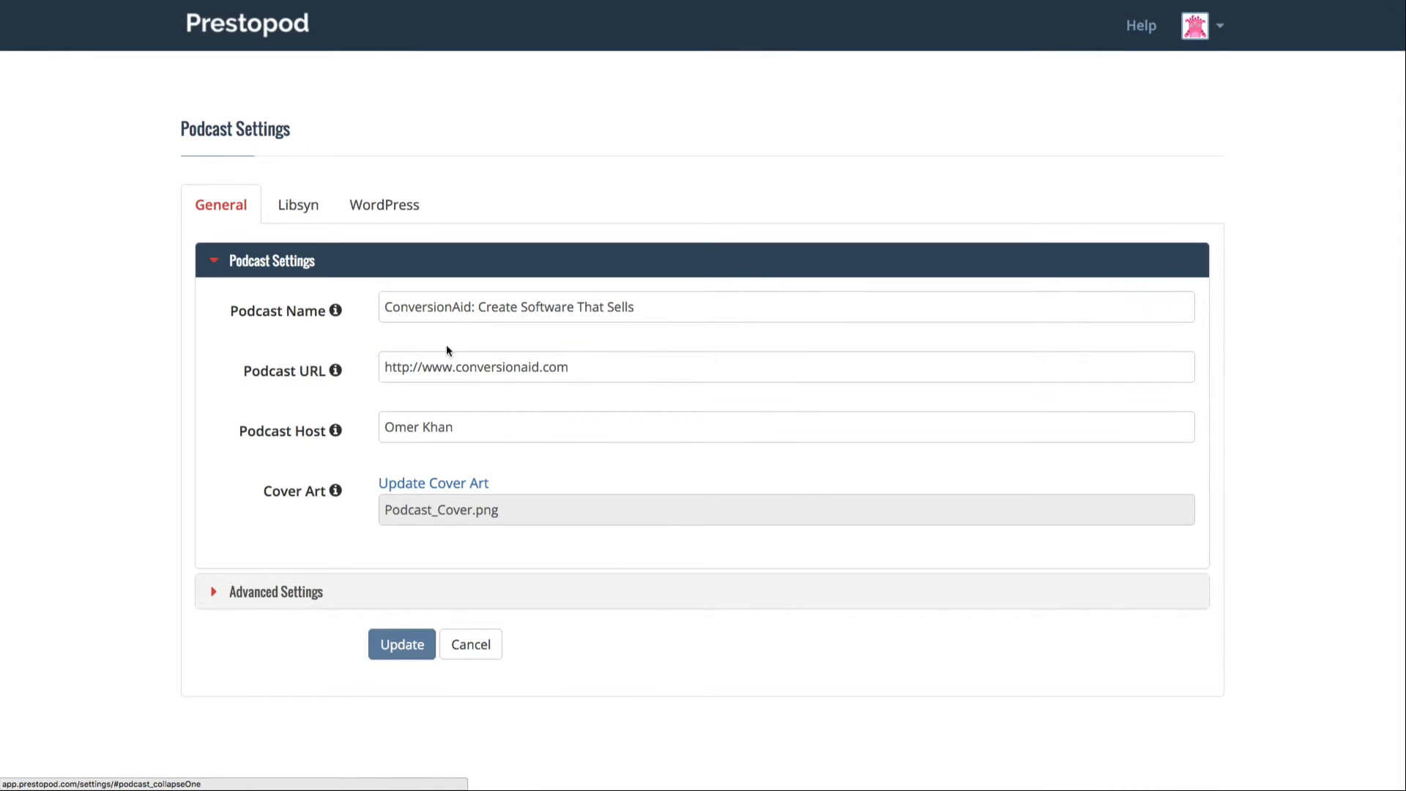
pyautogui.click(354, 204)
pyautogui.scroll(-3, 689, 513)
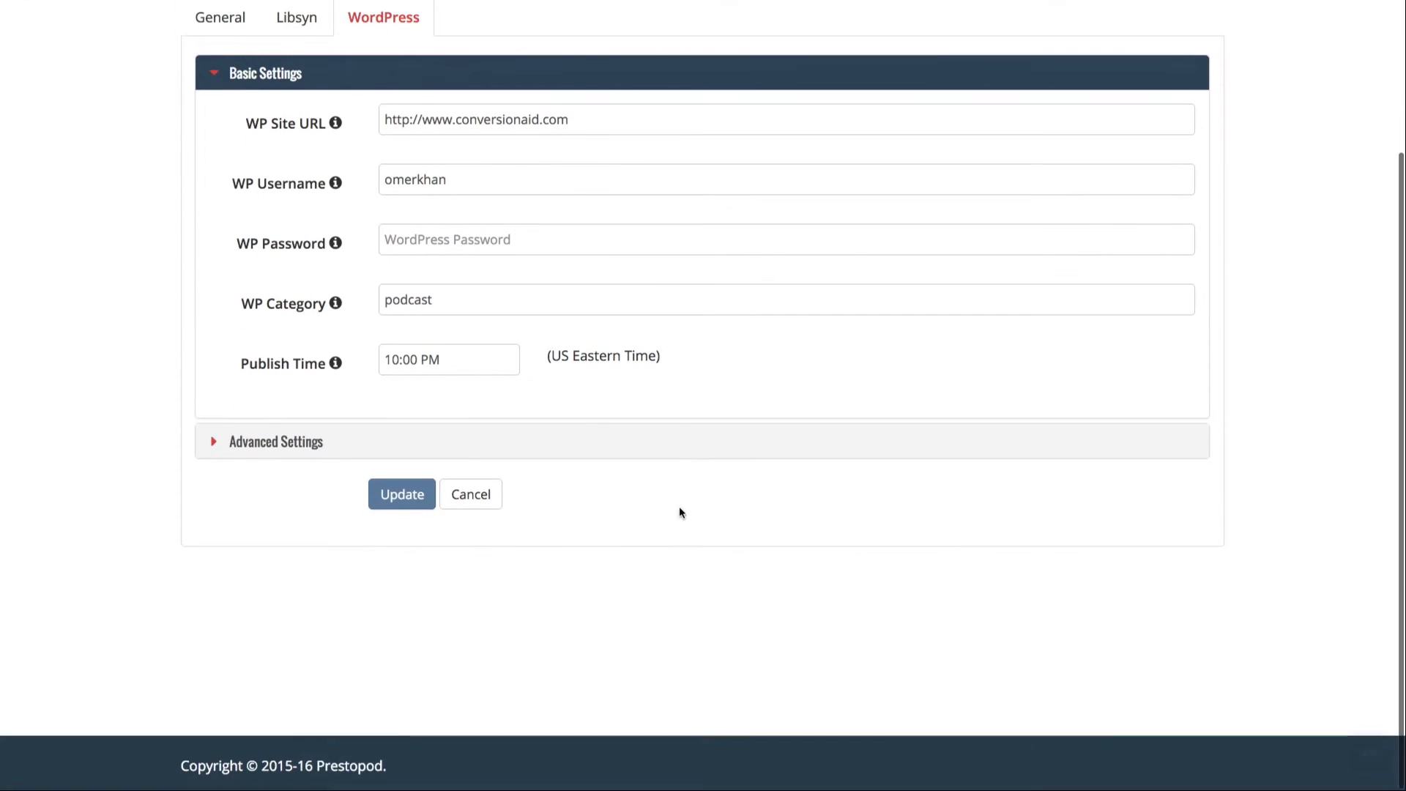
pyautogui.click(249, 436)
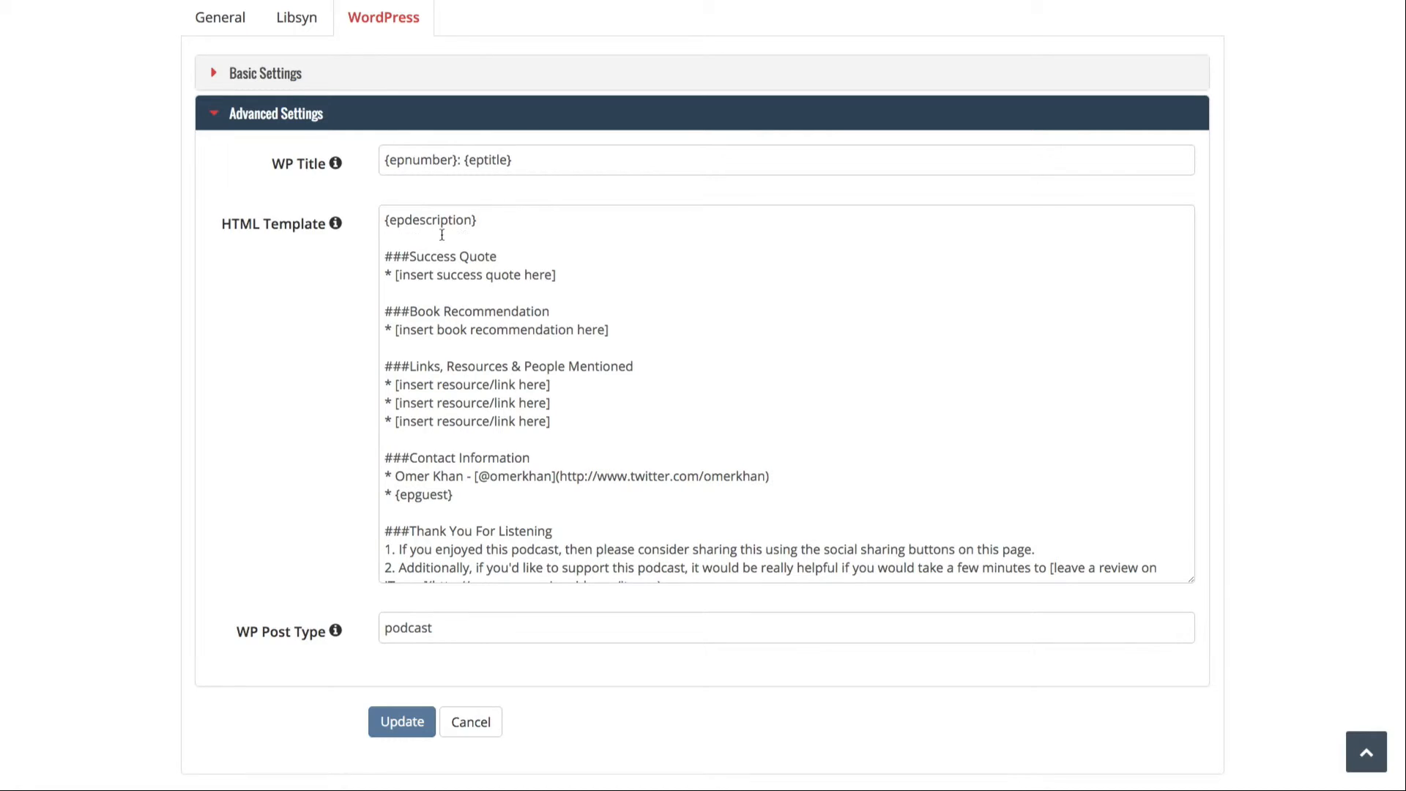
# - Add an "[insert image]" placeholder line above {epdescription} at the start of the HTML template
pyautogui.click(381, 219)
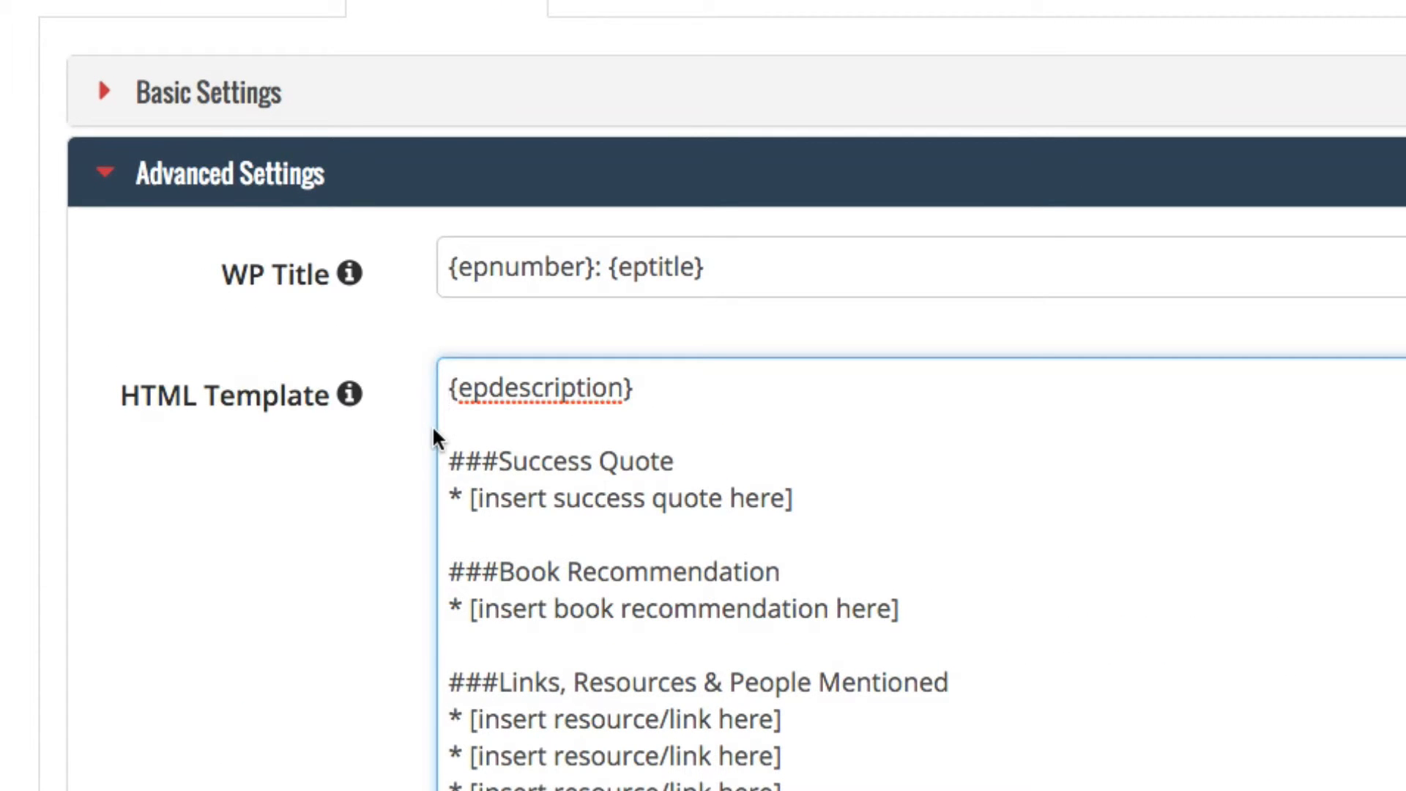
pyautogui.press('Return')
pyautogui.press('Up')
pyautogui.write('[')
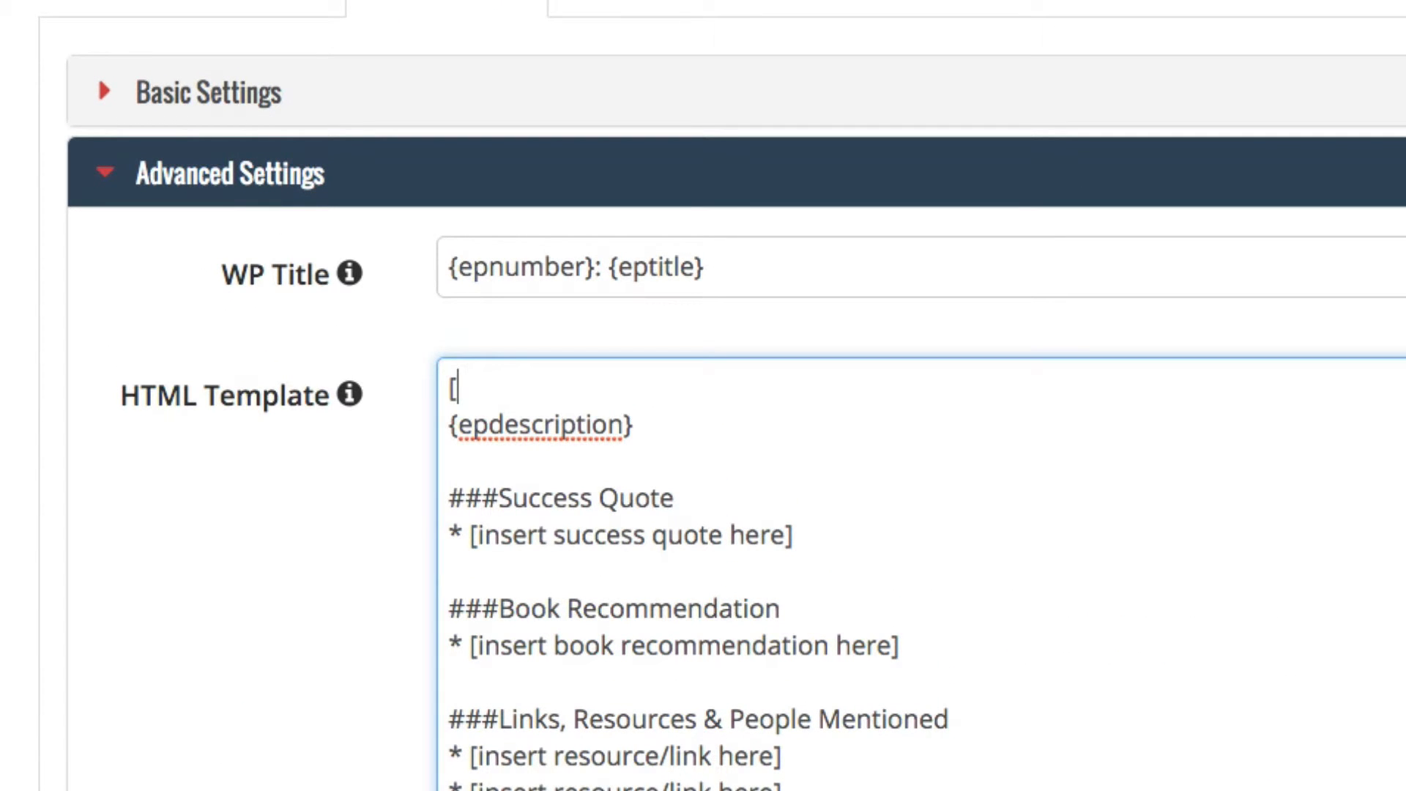
pyautogui.write('insert im')
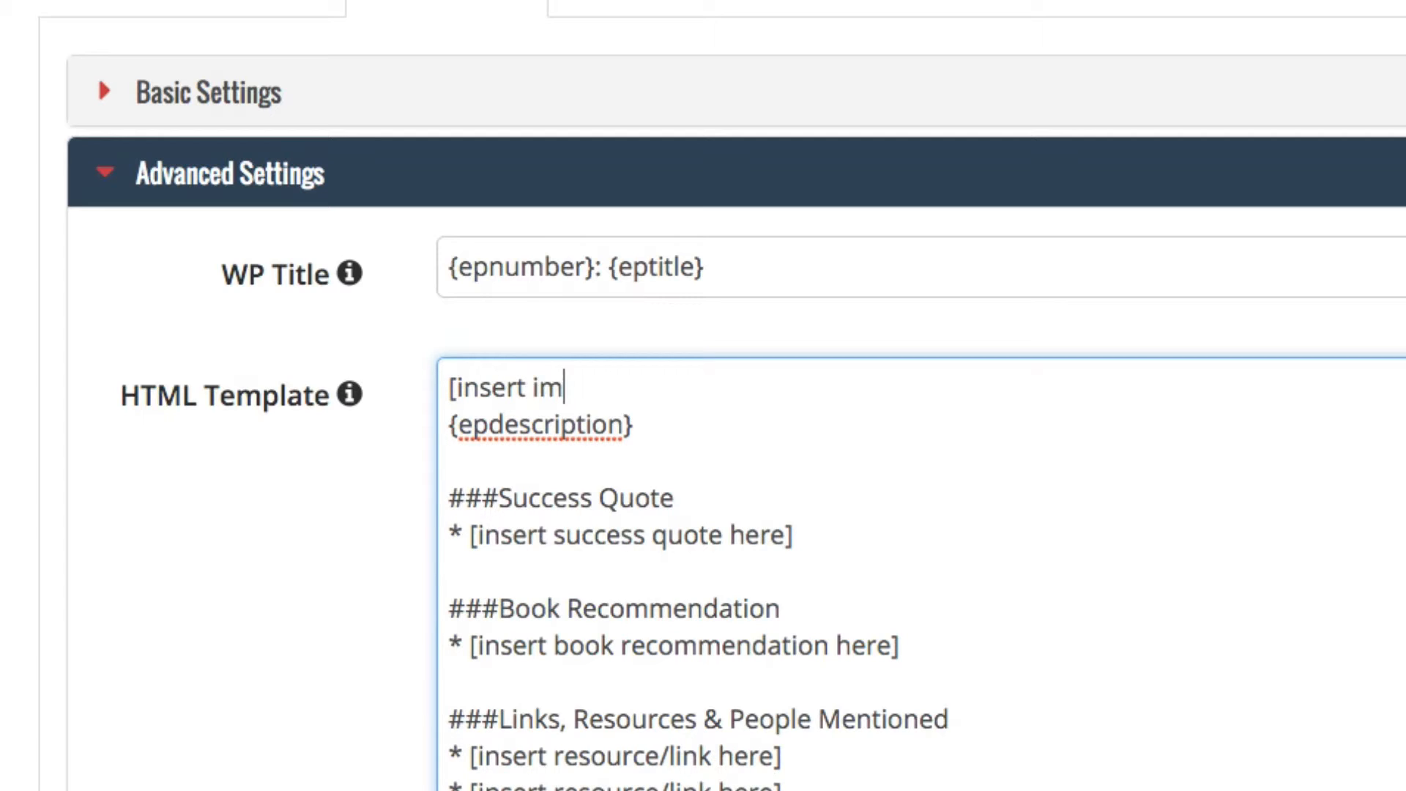
pyautogui.write('age]')
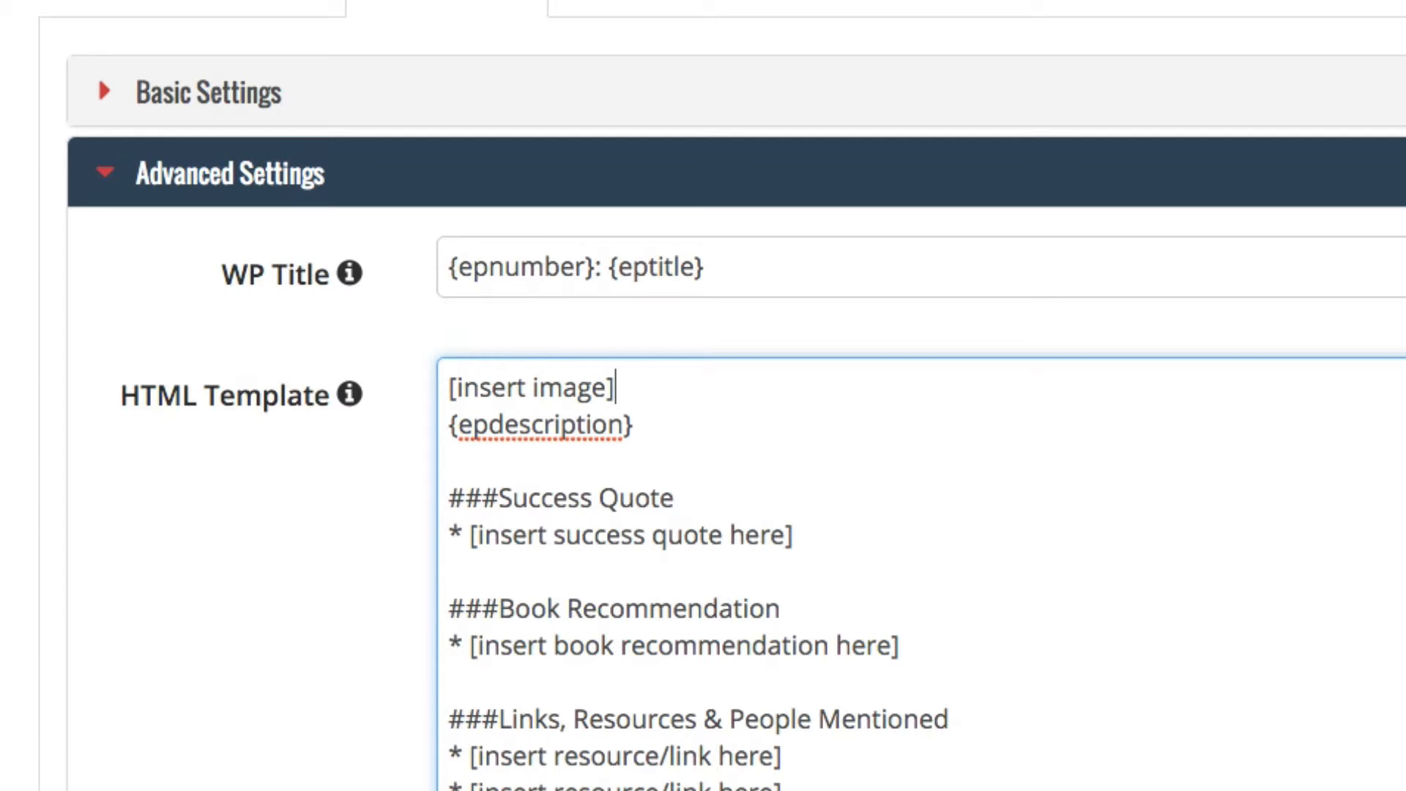
pyautogui.press('Return')
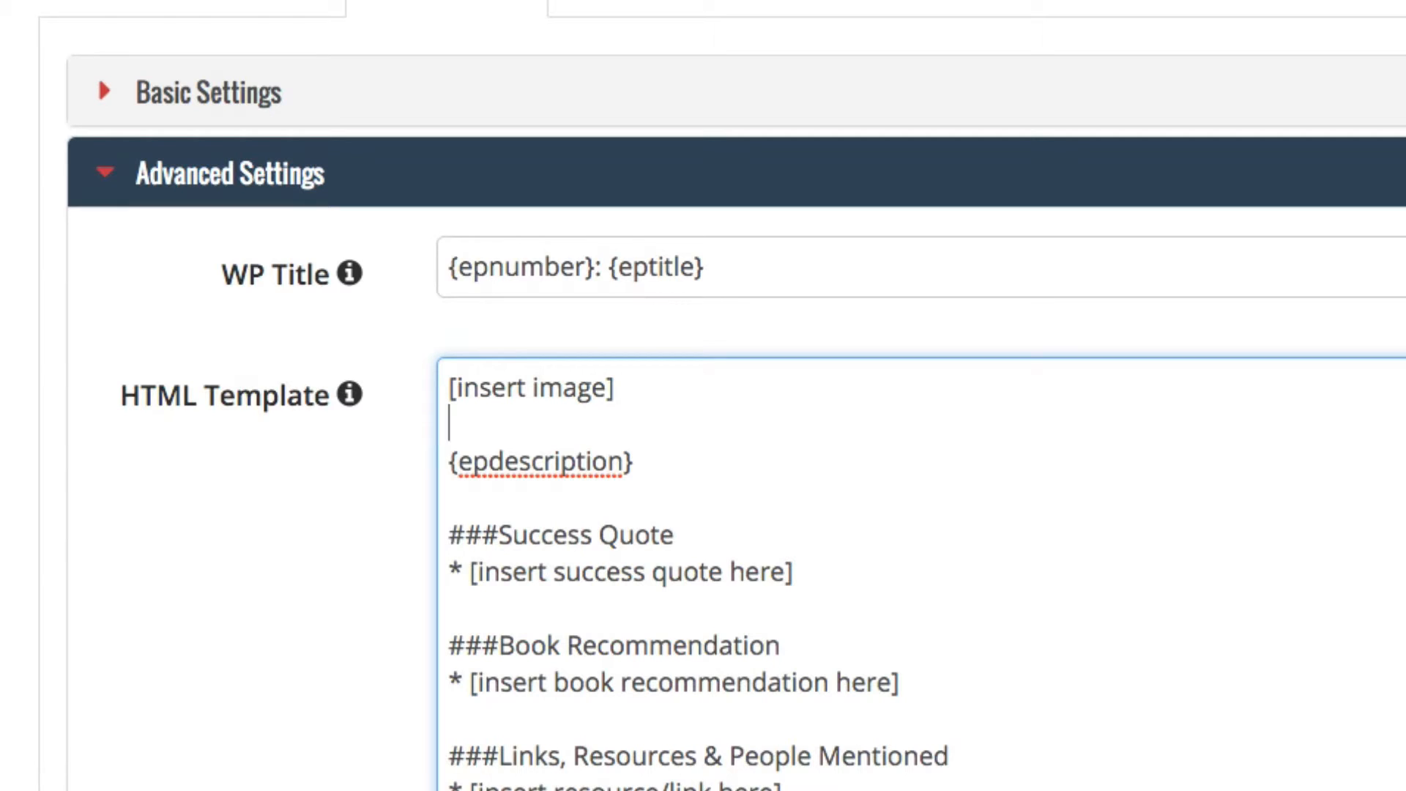
# - Insert the copied [smart_track_player url="{mp3url}"] shortcode between the image placeholder and {epdescription}, separated by blank lines
pyautogui.press('Return')
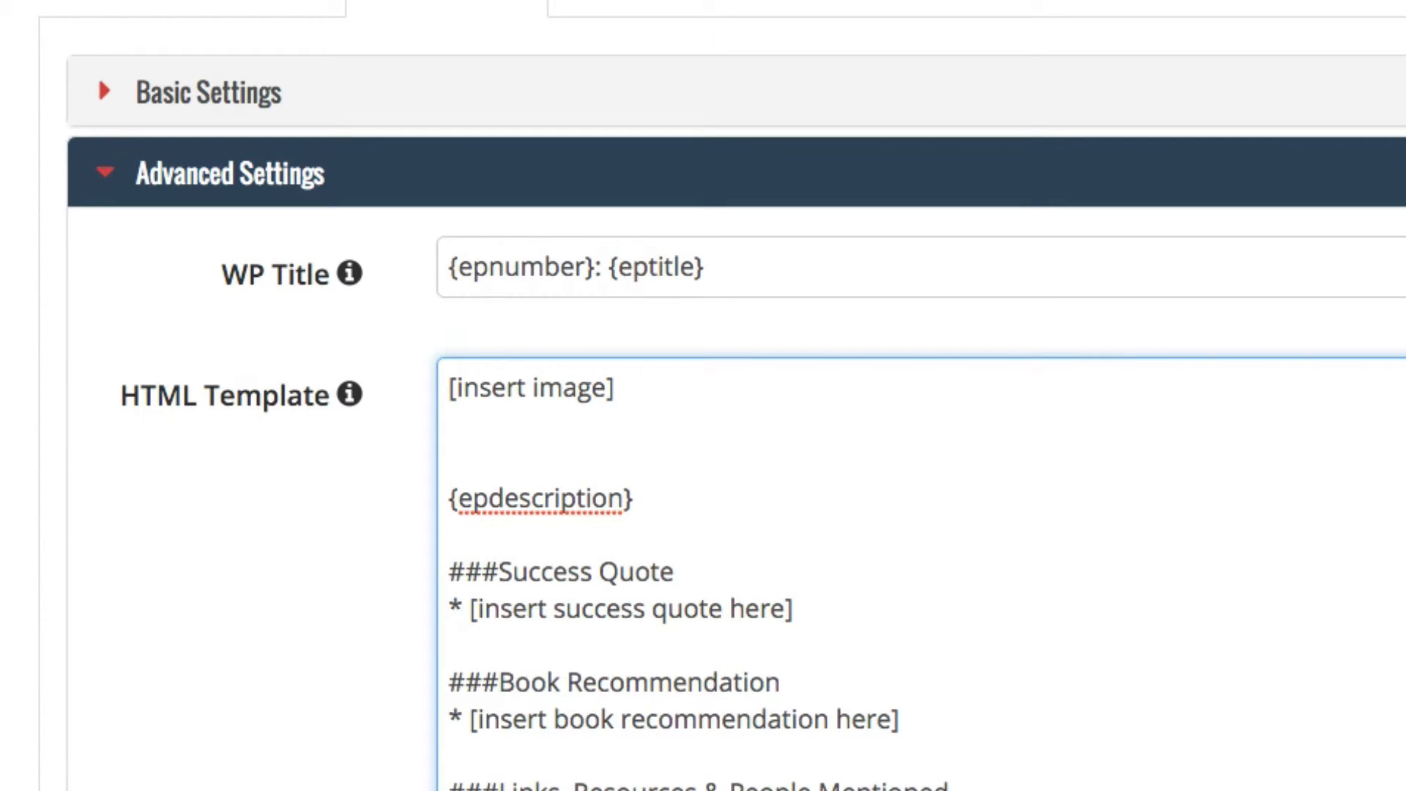
pyautogui.hotkey('ctrl', 'v')
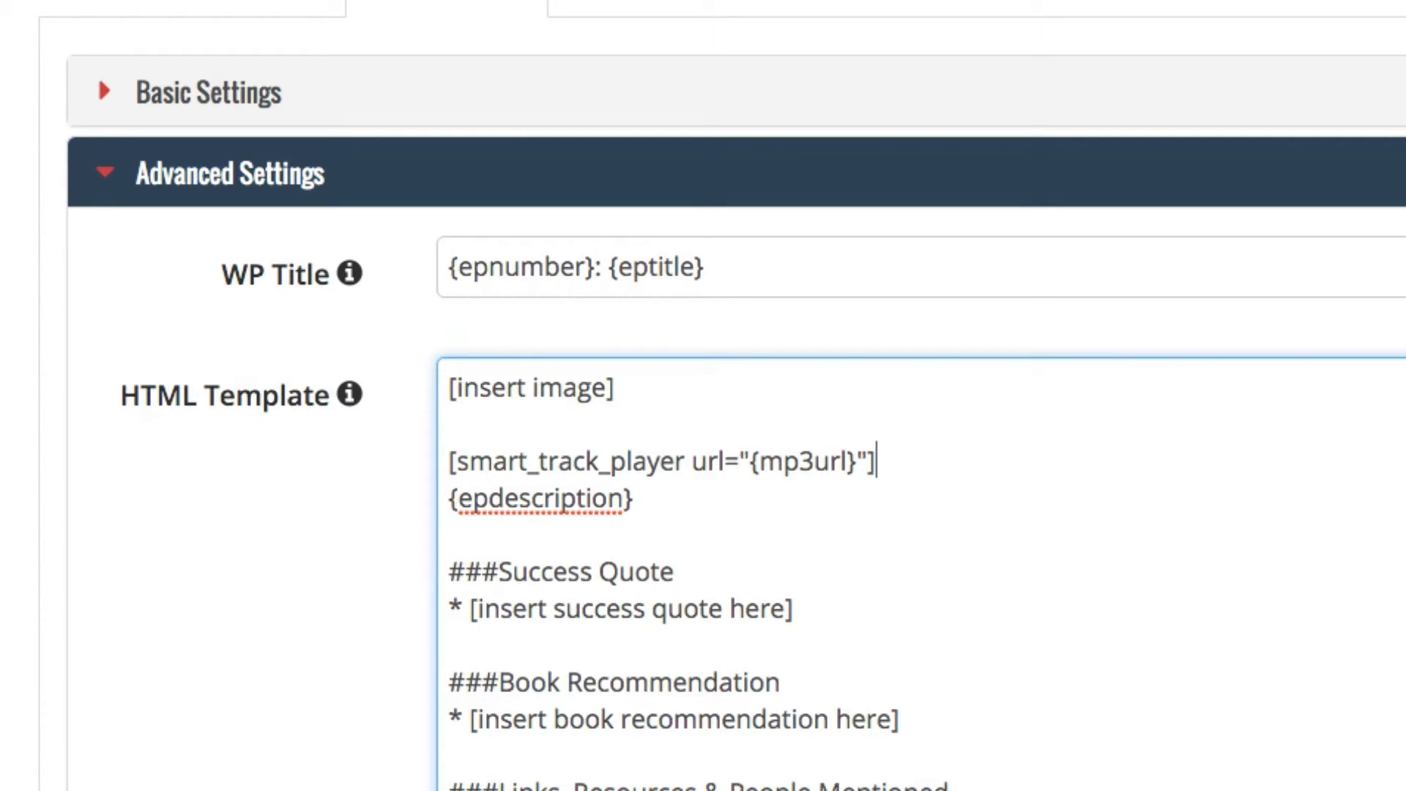
pyautogui.press('Return')
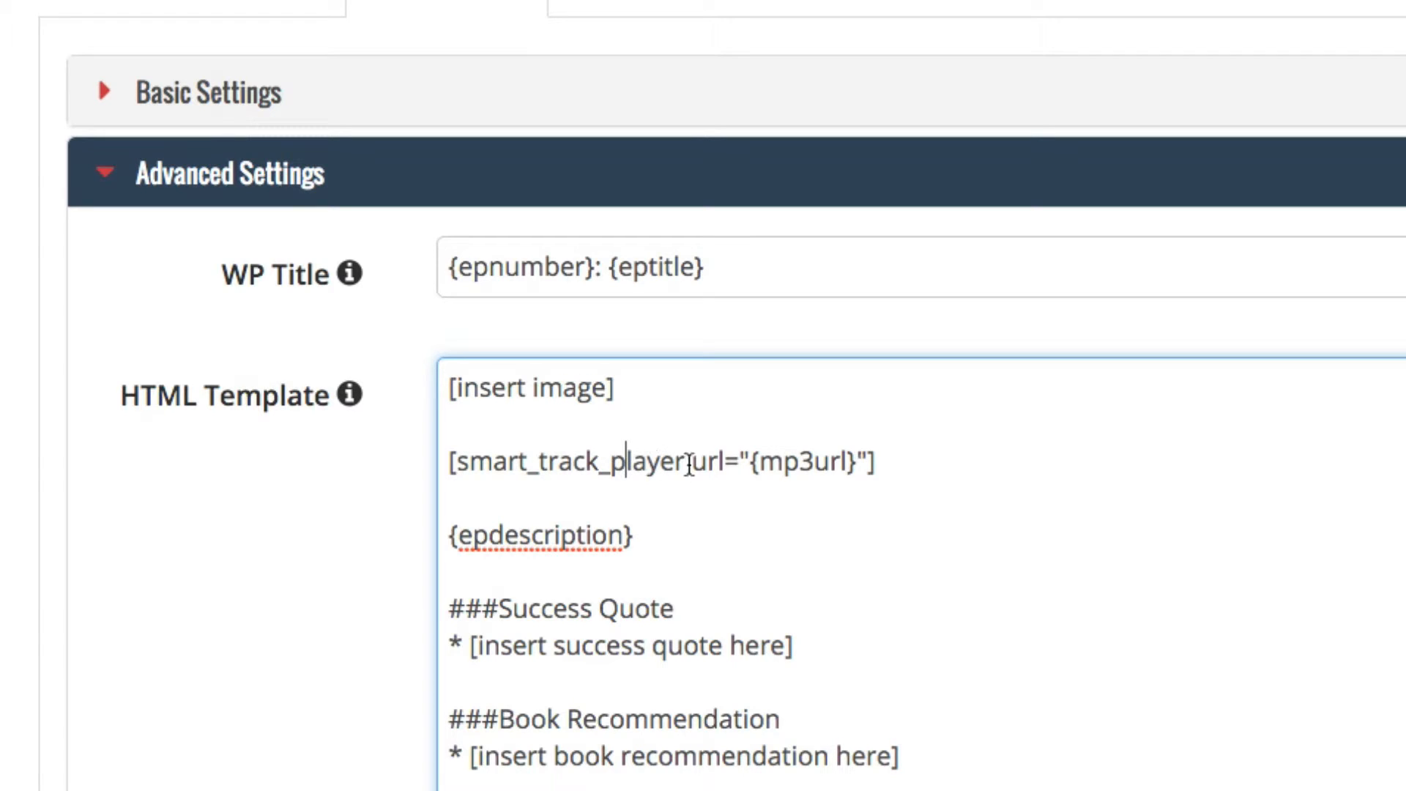
pyautogui.moveTo(919, 461); pyautogui.dragTo(386, 459)
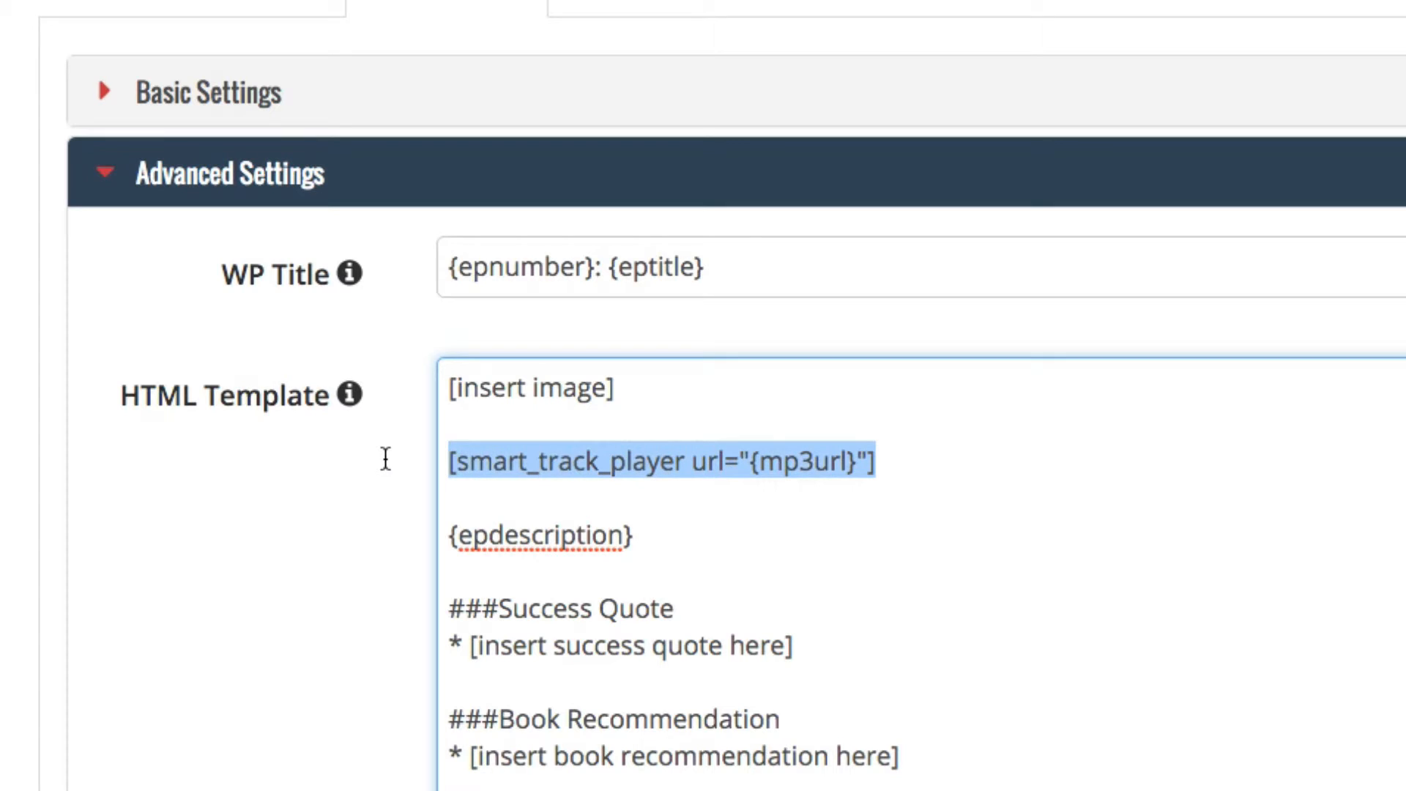
pyautogui.click(787, 487)
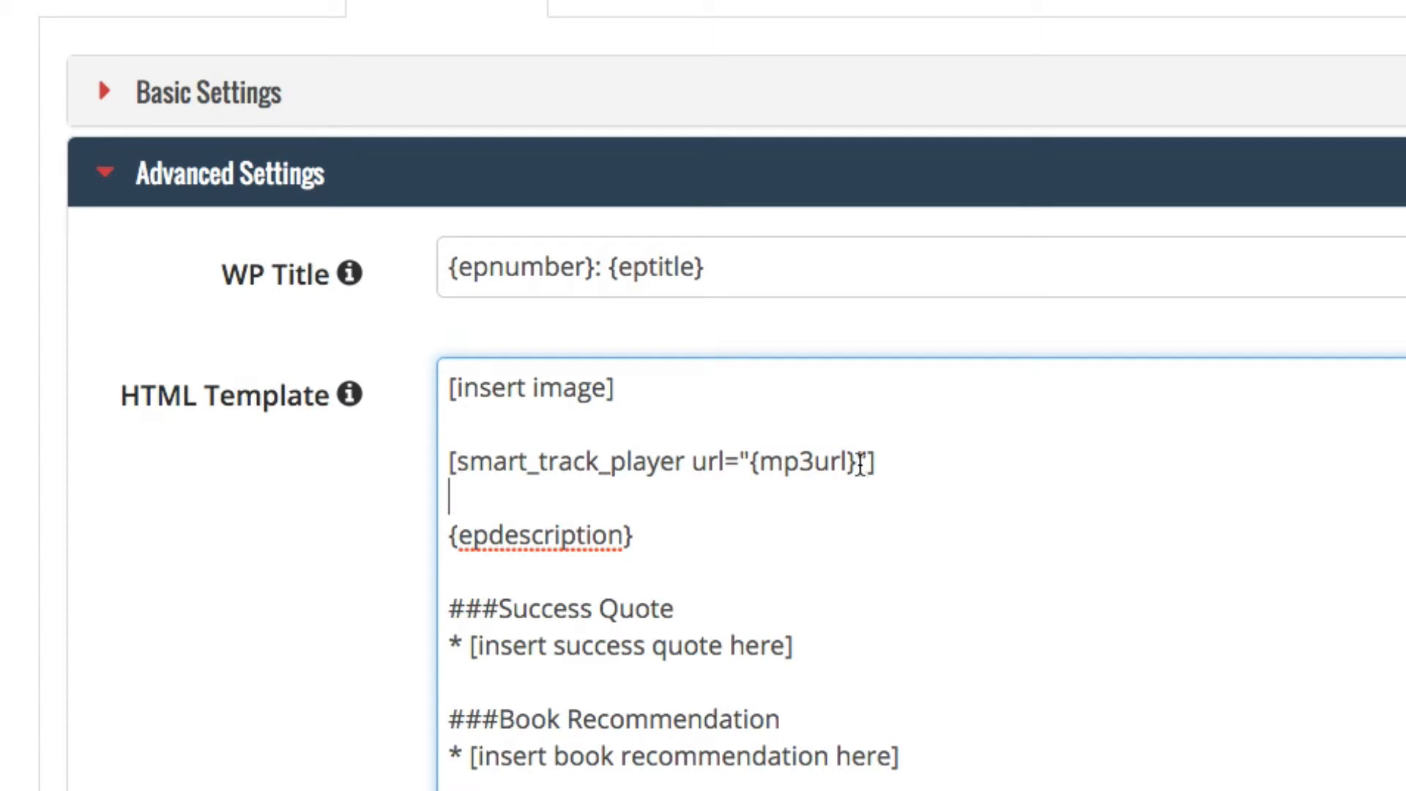
pyautogui.moveTo(857, 462); pyautogui.dragTo(752, 463)
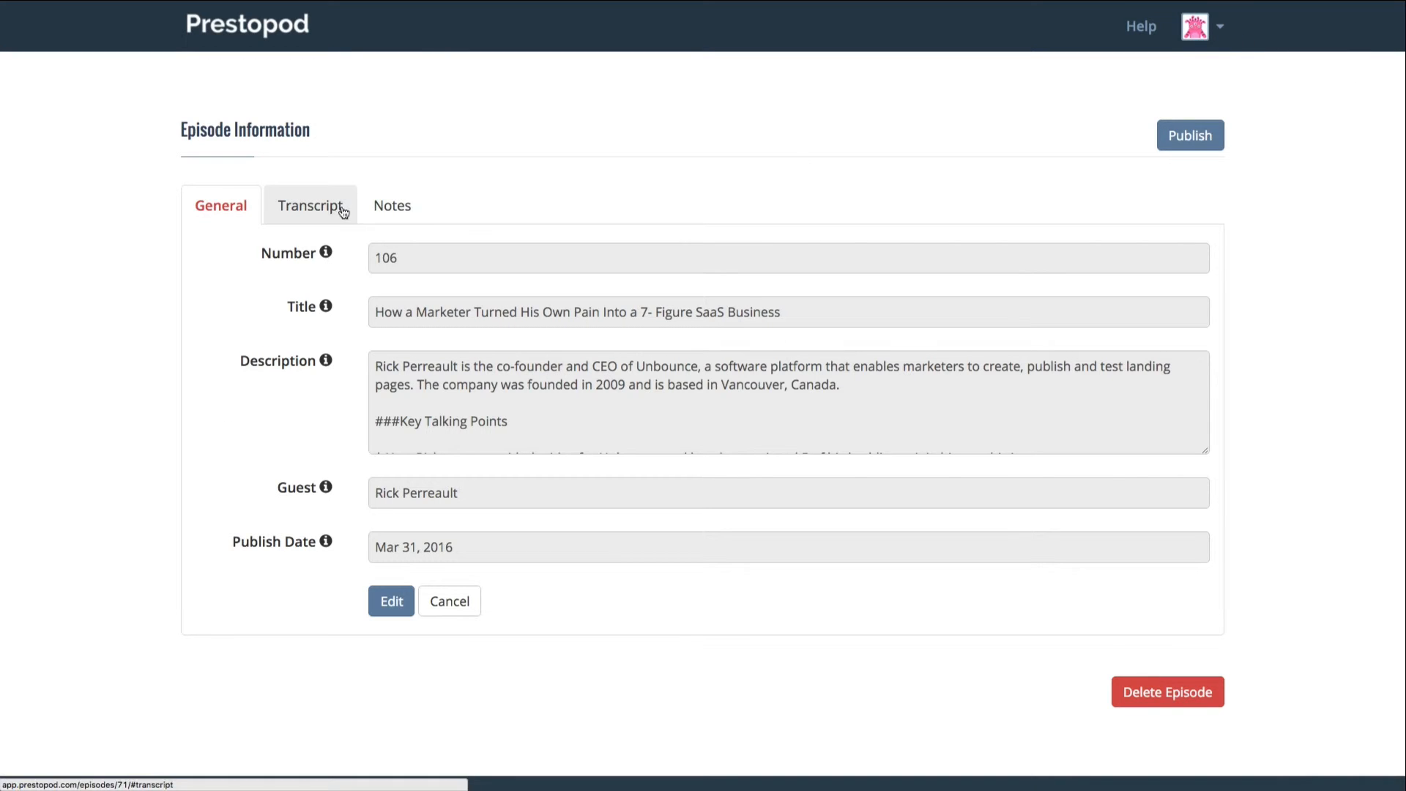
# - From the episode 106 page, reopen the advanced WordPress settings and go to the end of the HTML template
pyautogui.click(1217, 33)
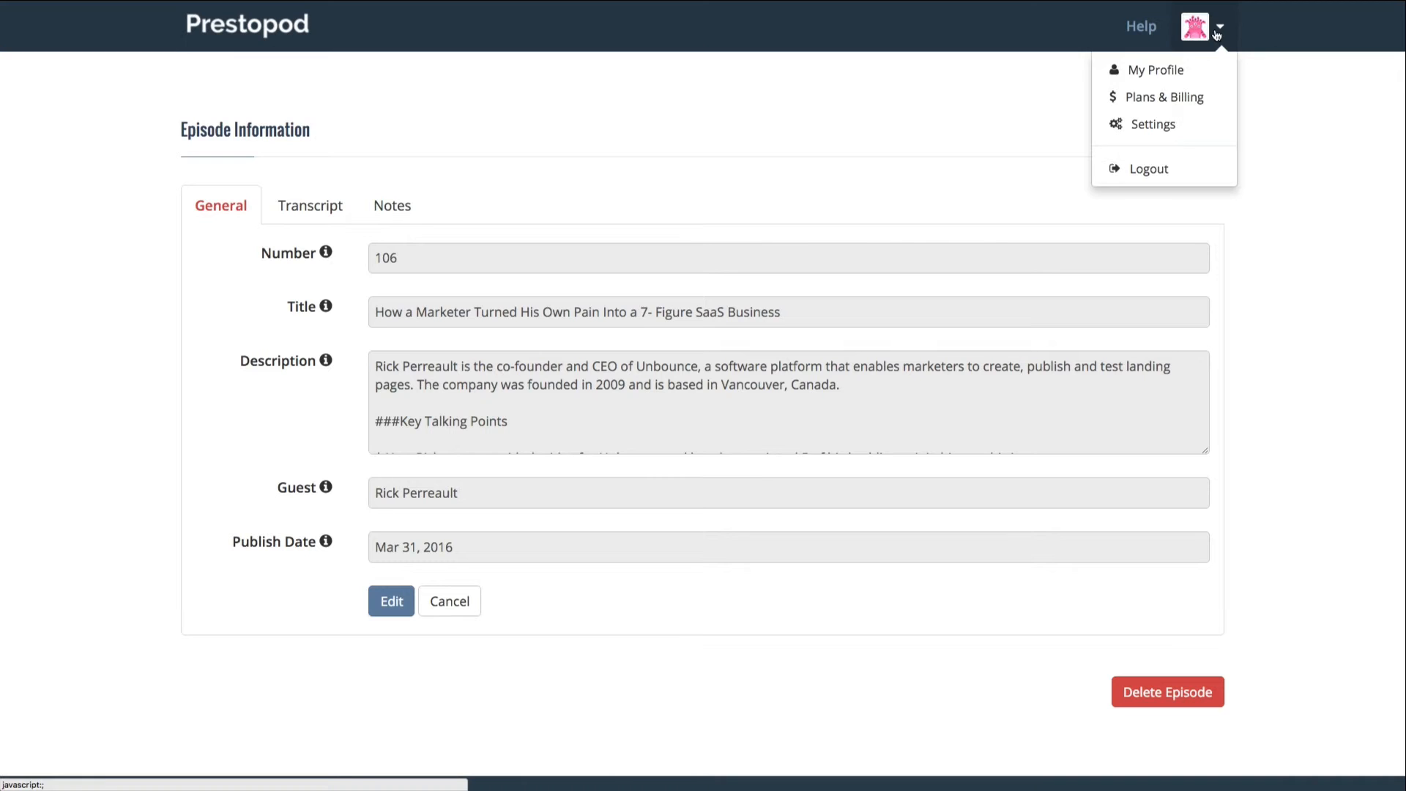
pyautogui.click(1184, 126)
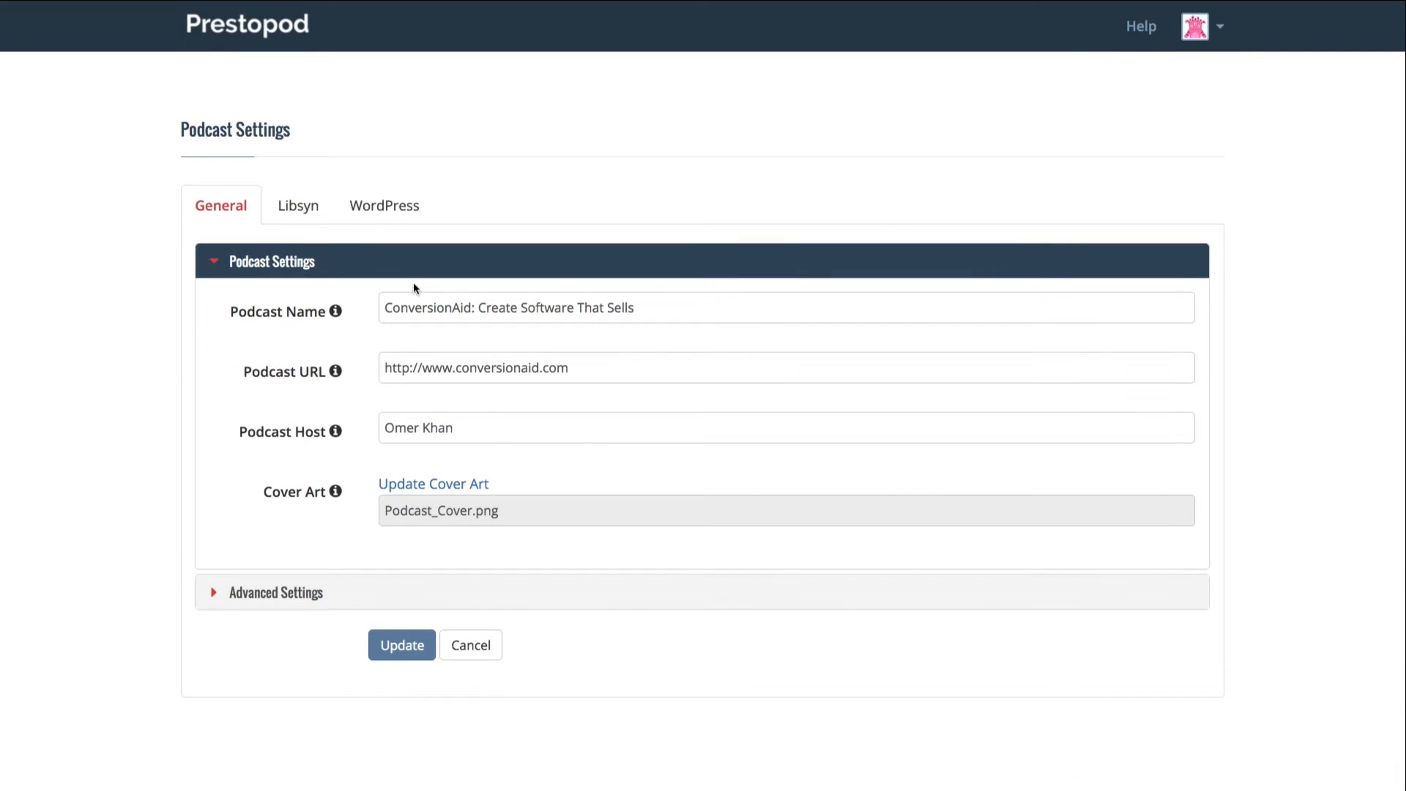
pyautogui.click(388, 205)
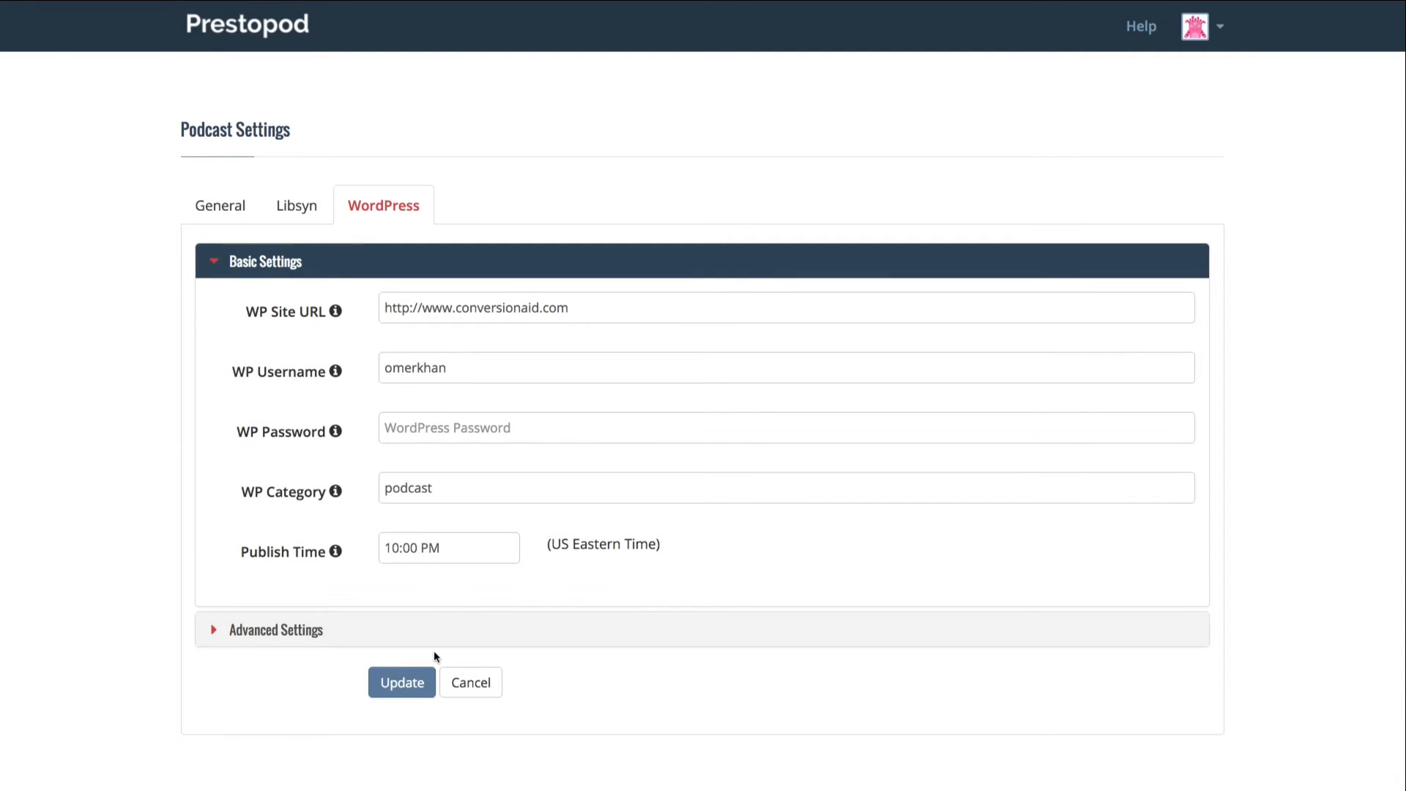
pyautogui.click(313, 634)
pyautogui.scroll(-5, 440, 549)
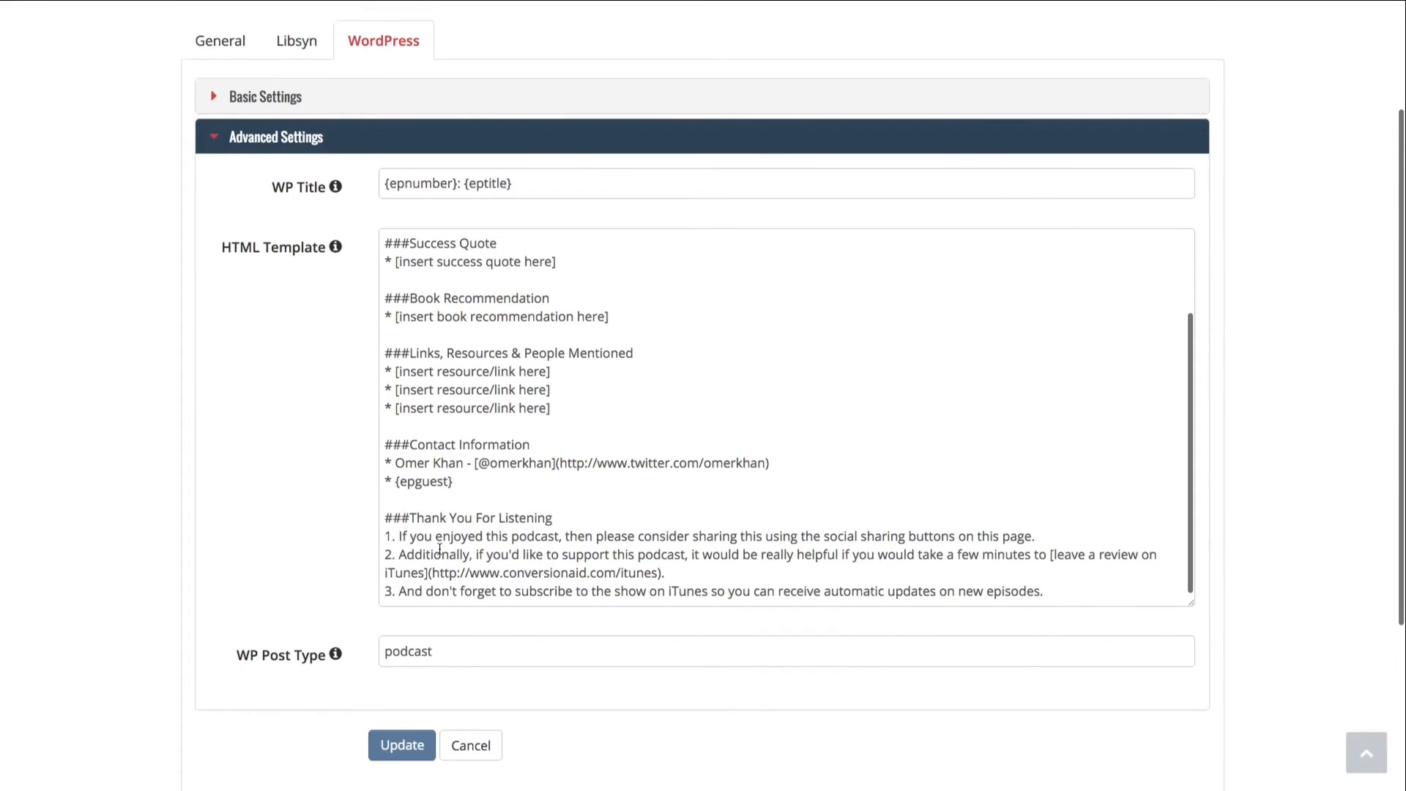
pyautogui.scroll(-2, 439, 549)
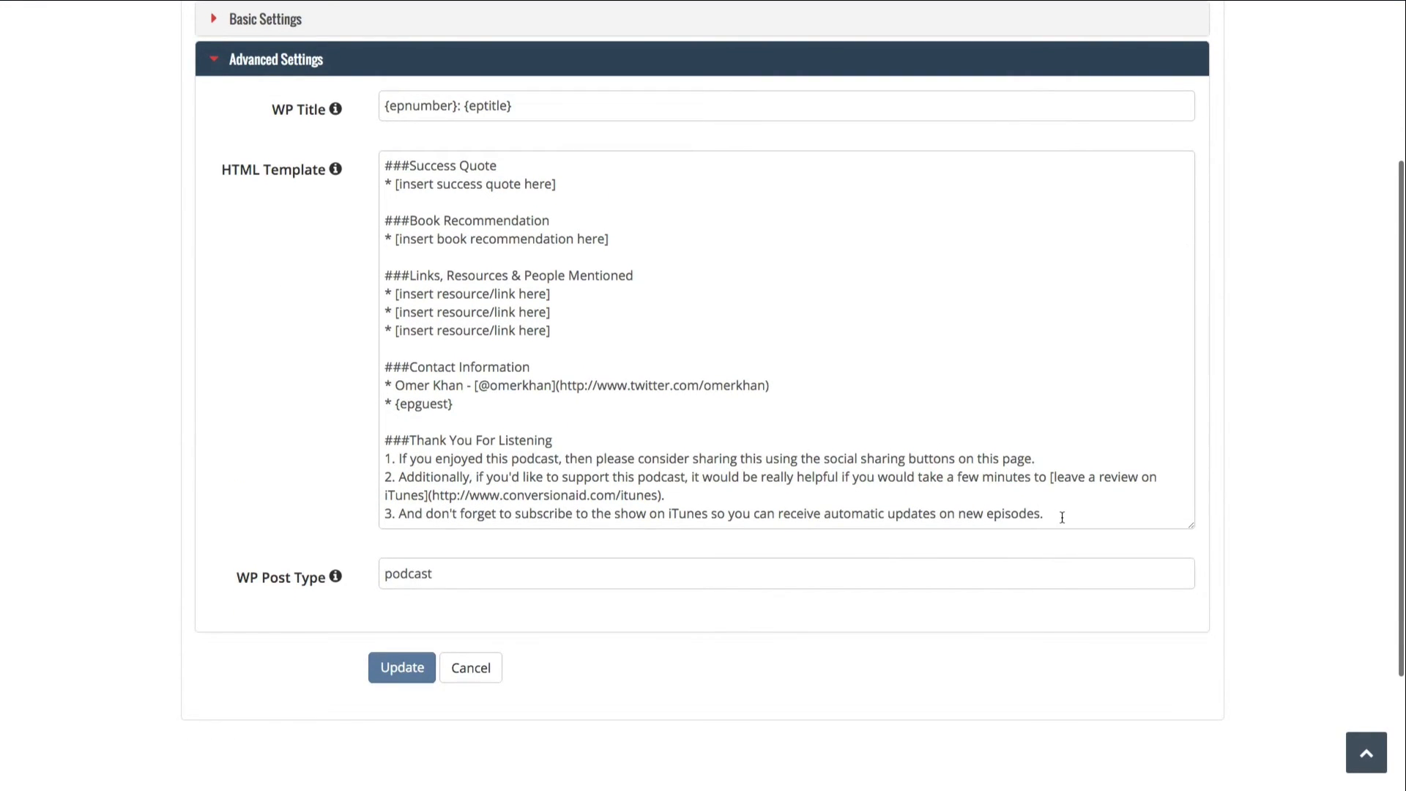
# - Add a "###Transcript" section containing {eptranscript} at the end of the HTML template and save the settings
pyautogui.click(1062, 518)
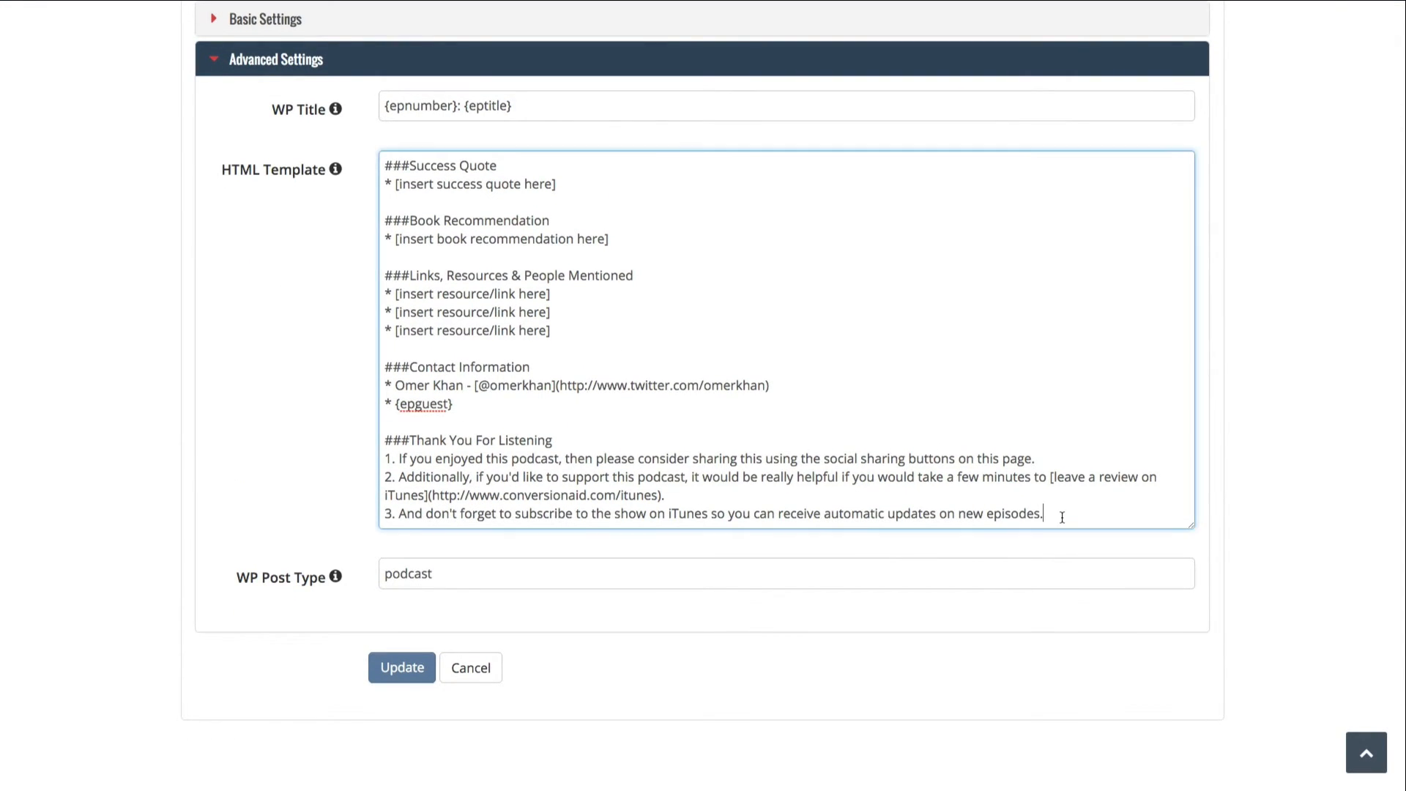
pyautogui.press('Return')
pyautogui.press('Return')
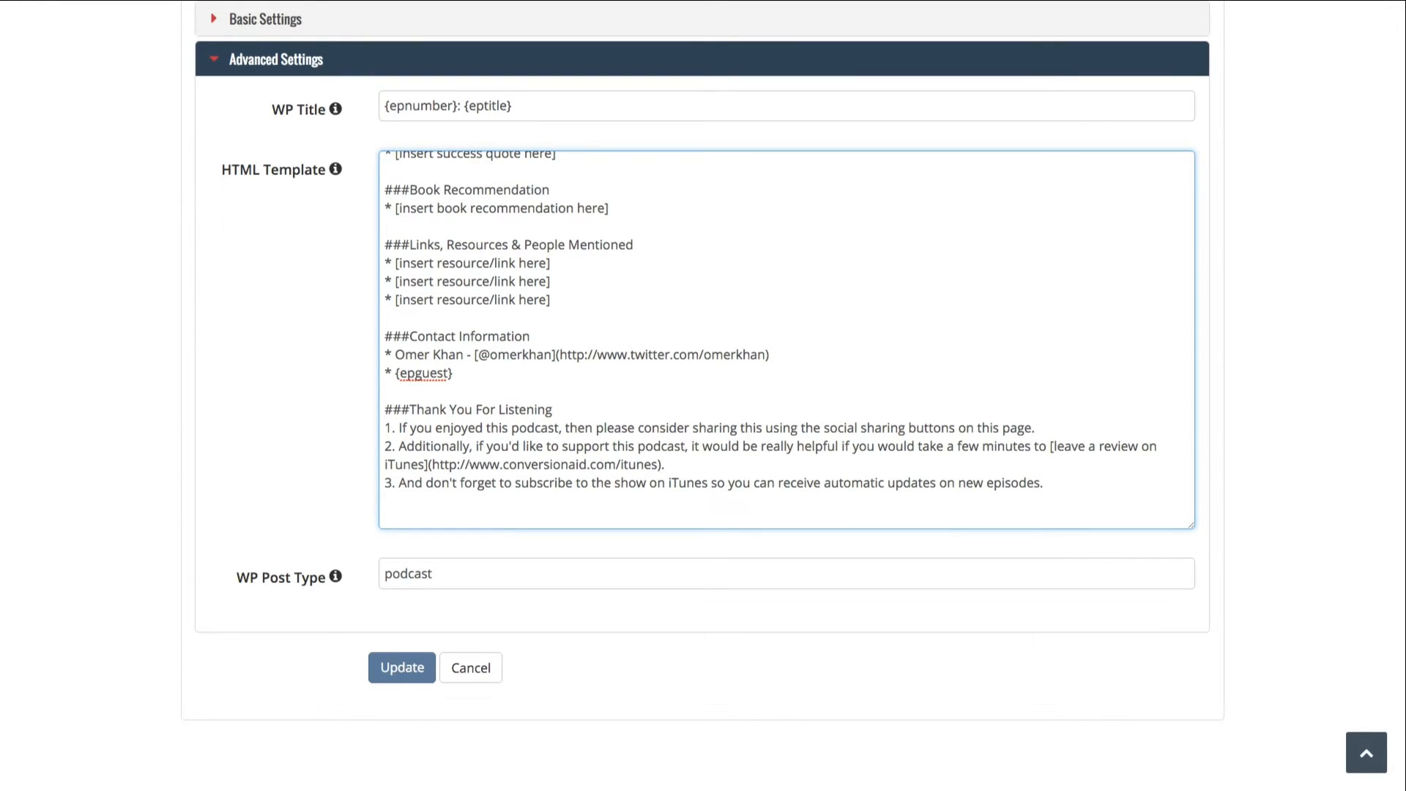
pyautogui.write('###Transcript')
pyautogui.press('Return')
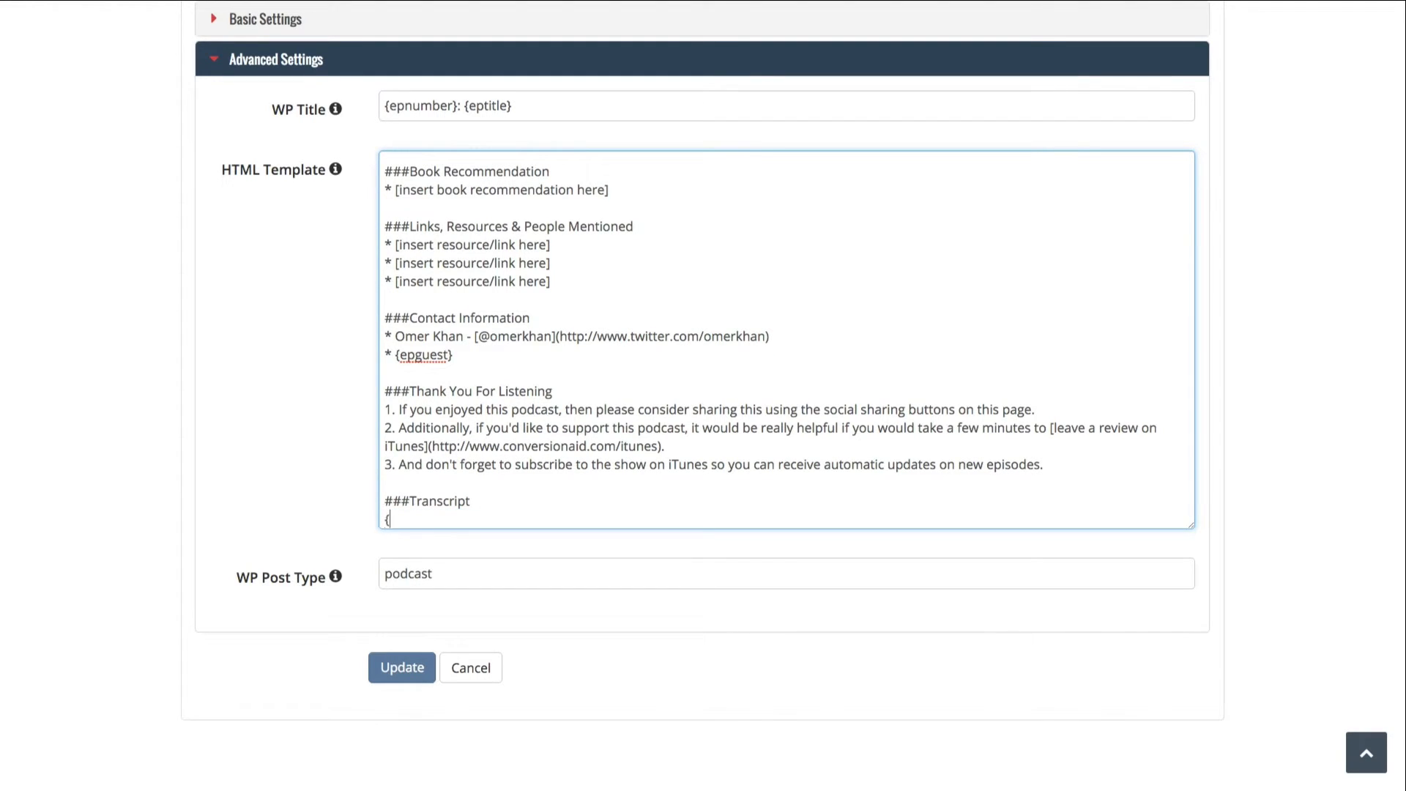
pyautogui.write('{eptranscript}')
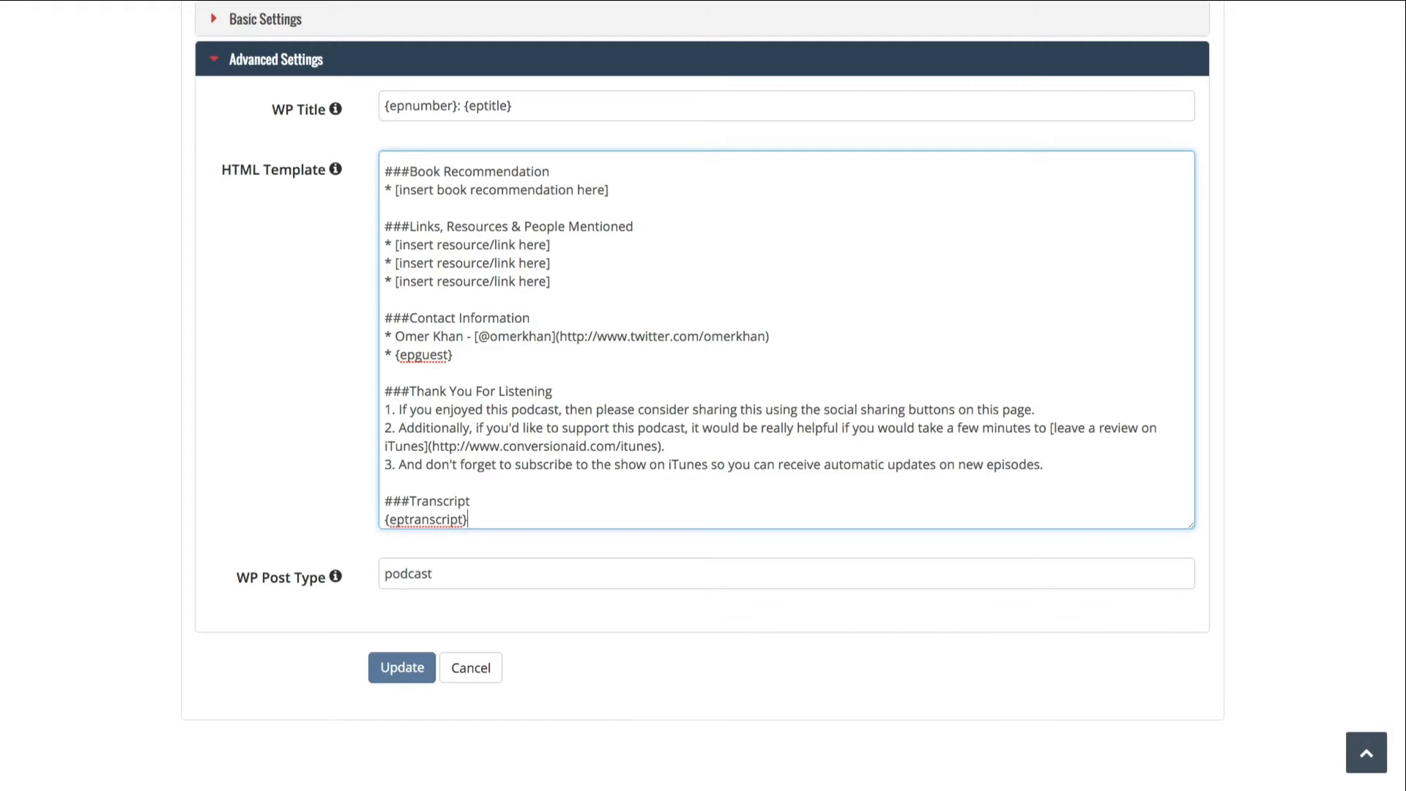
pyautogui.click(415, 679)
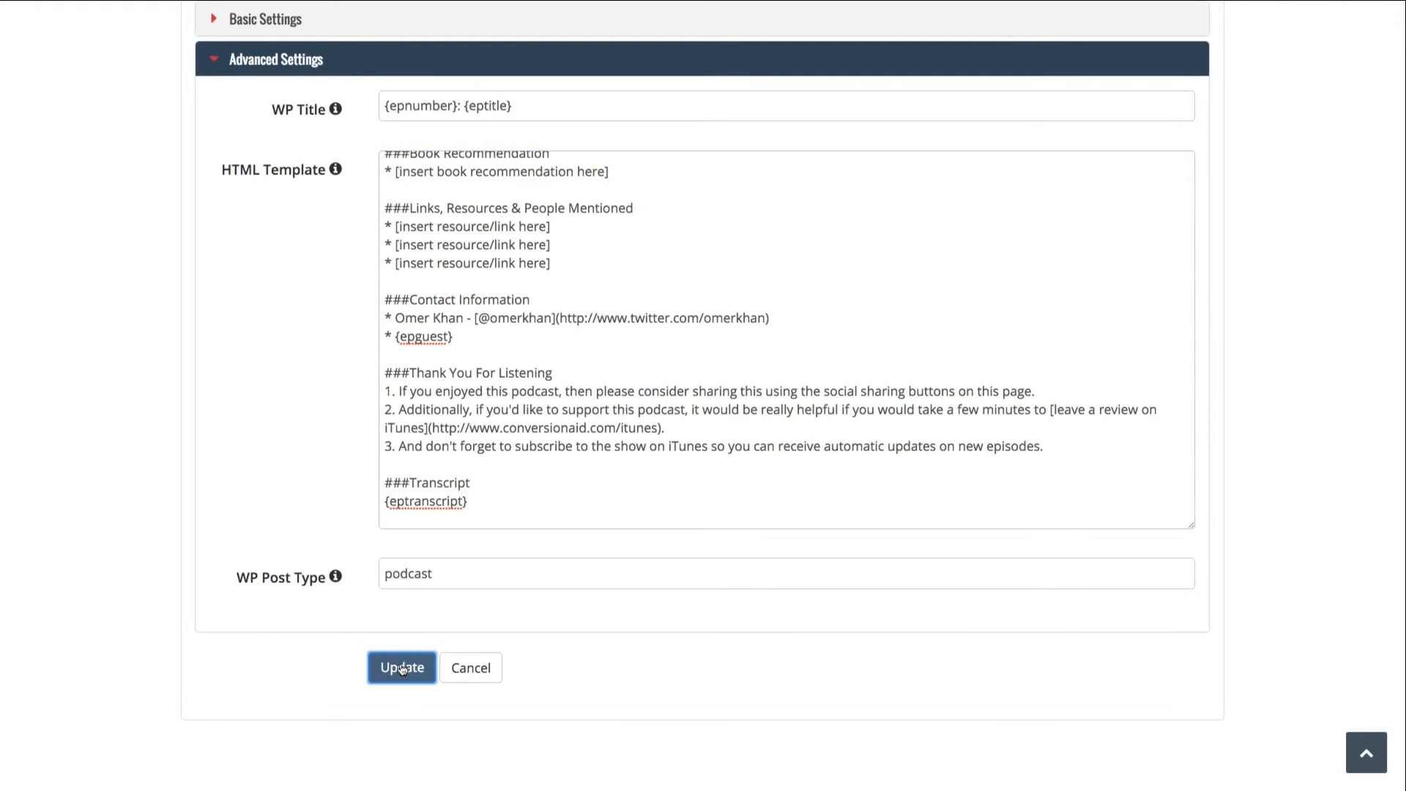
pyautogui.scroll(-1, 252, 24)
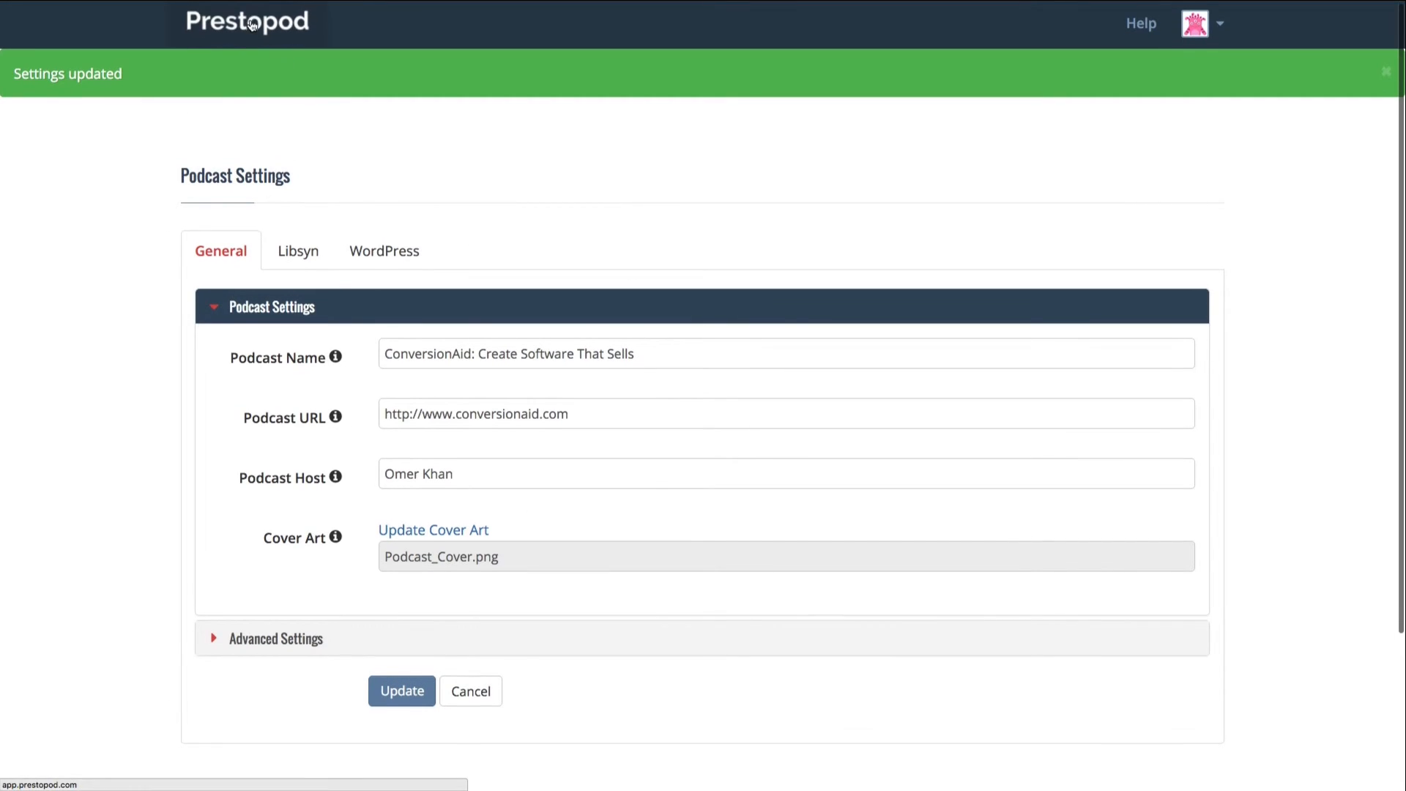
# - Open episode 106 from the podcast episode list and go to its publishing page
pyautogui.click(251, 25)
pyautogui.scroll(-15, 449, 383)
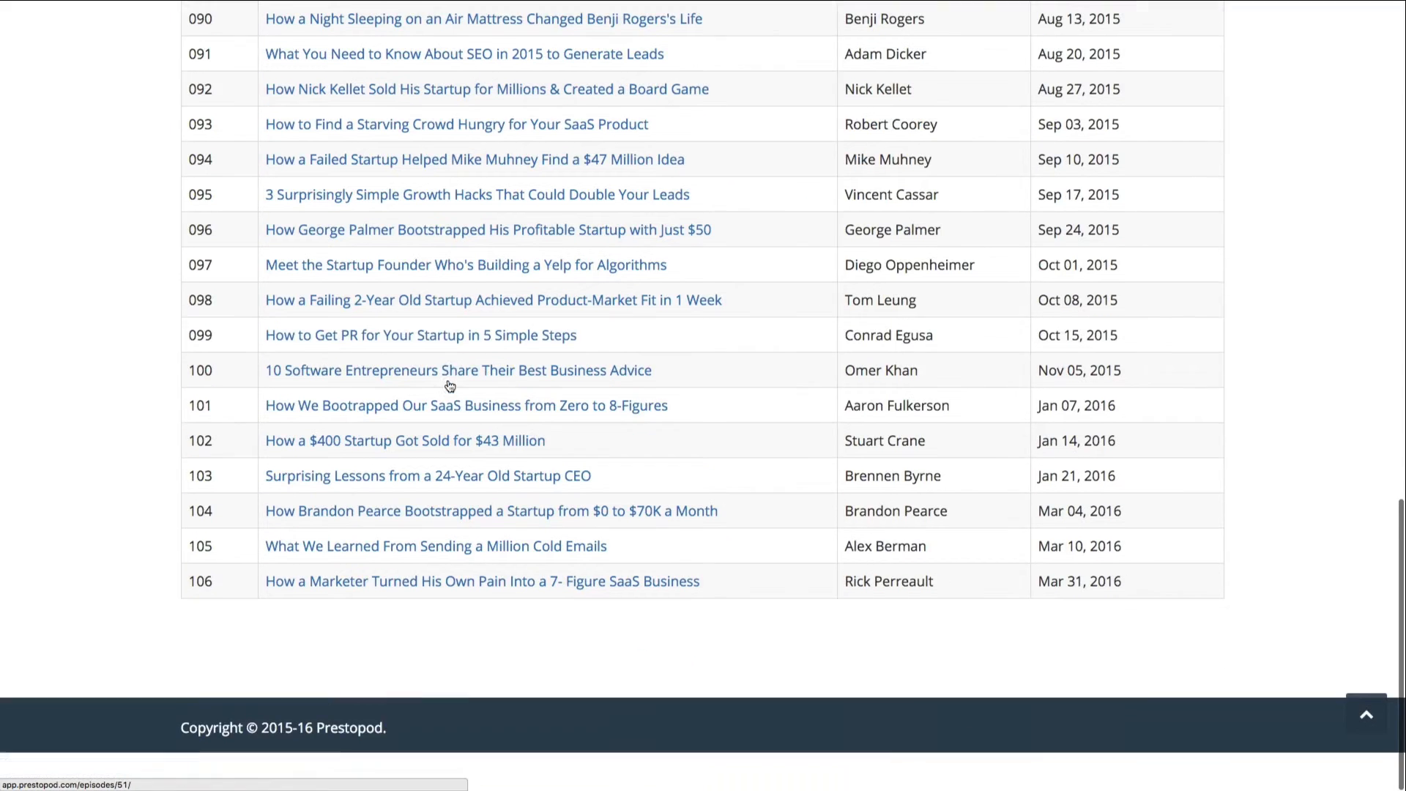
pyautogui.click(439, 617)
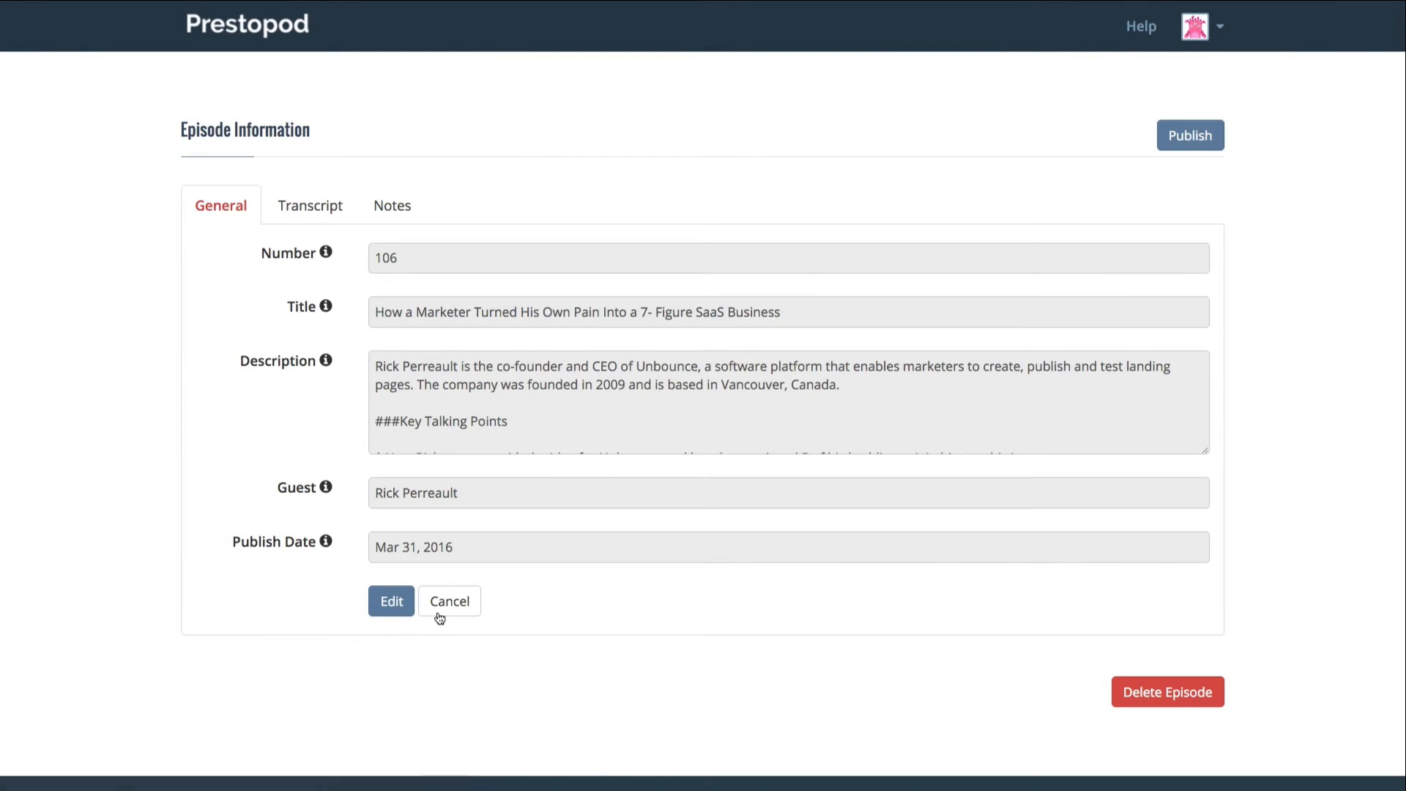
pyautogui.click(1171, 140)
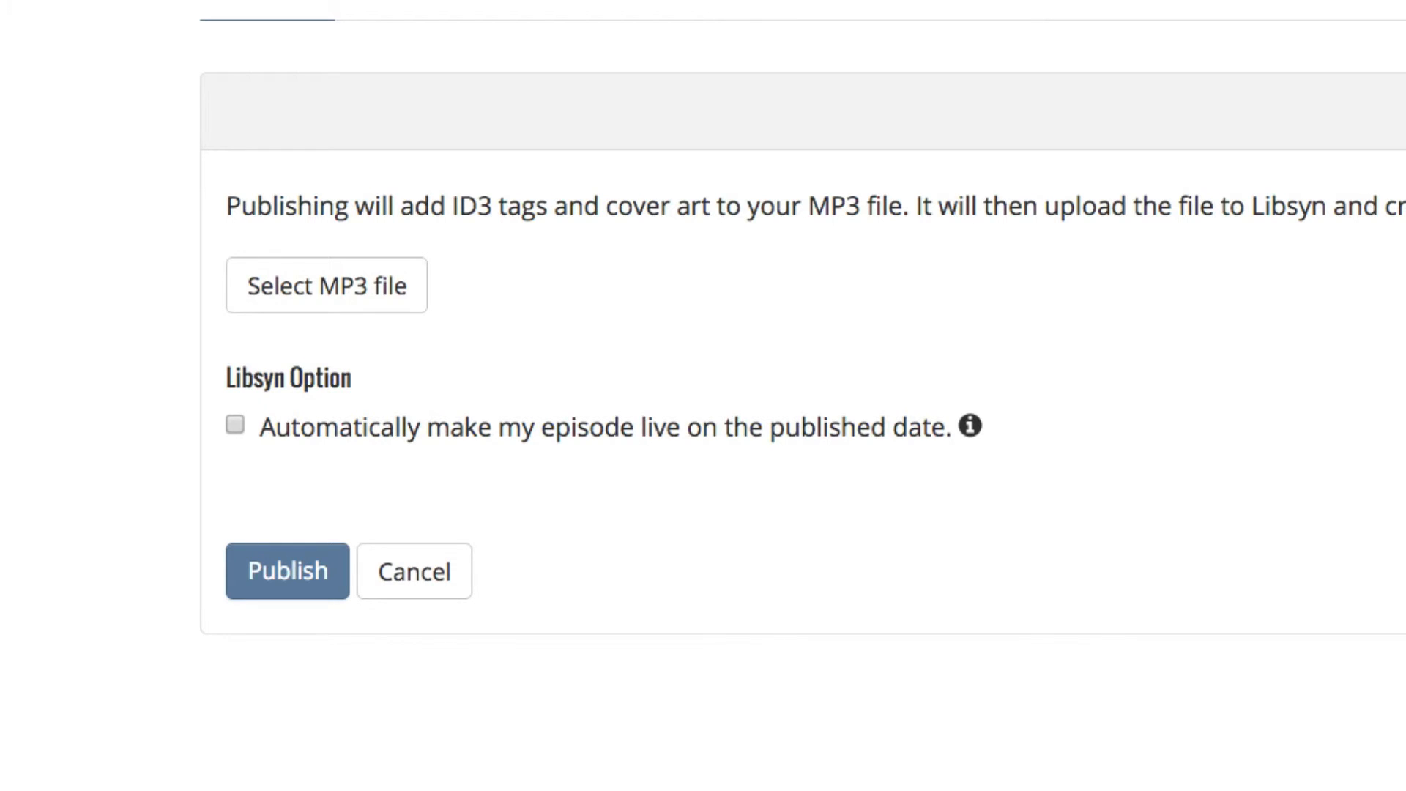
# - Choose the guest's Unbounce MP3 file, enable automatically making the episode live on the published date, and publish the episode
pyautogui.click(356, 291)
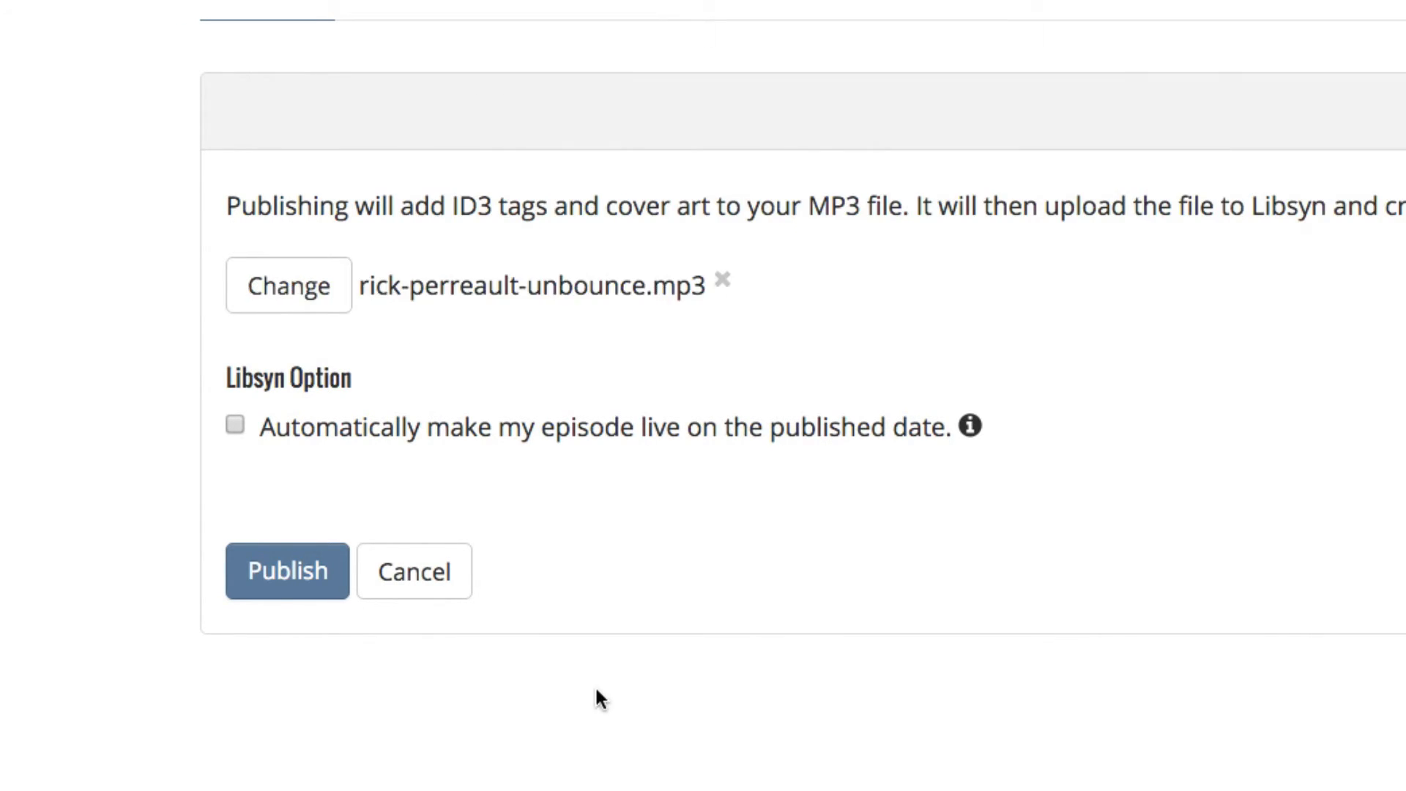
pyautogui.click(236, 424)
pyautogui.click(286, 586)
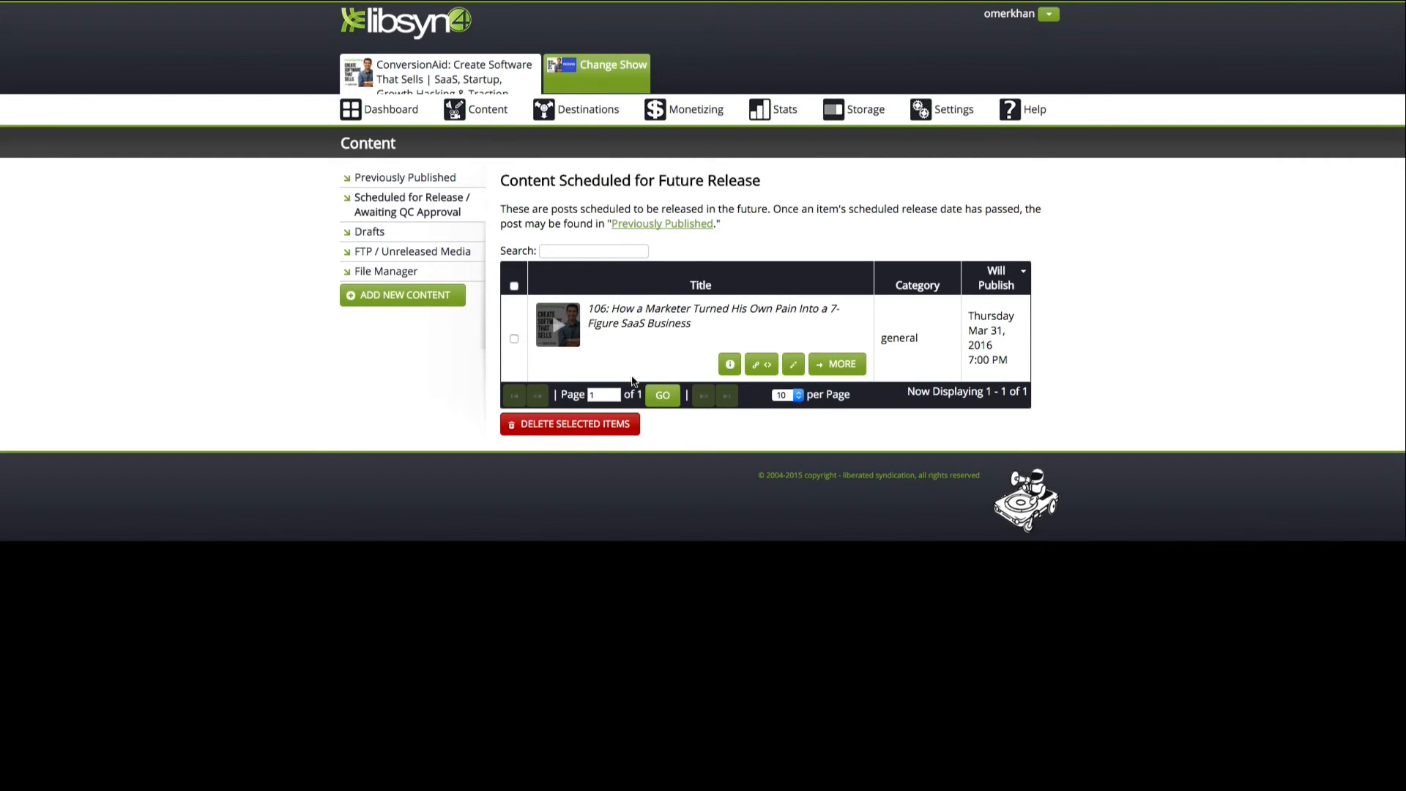
# - Open the scheduled episode 106 for editing in Libsyn and check its media file, title and description
pyautogui.click(793, 364)
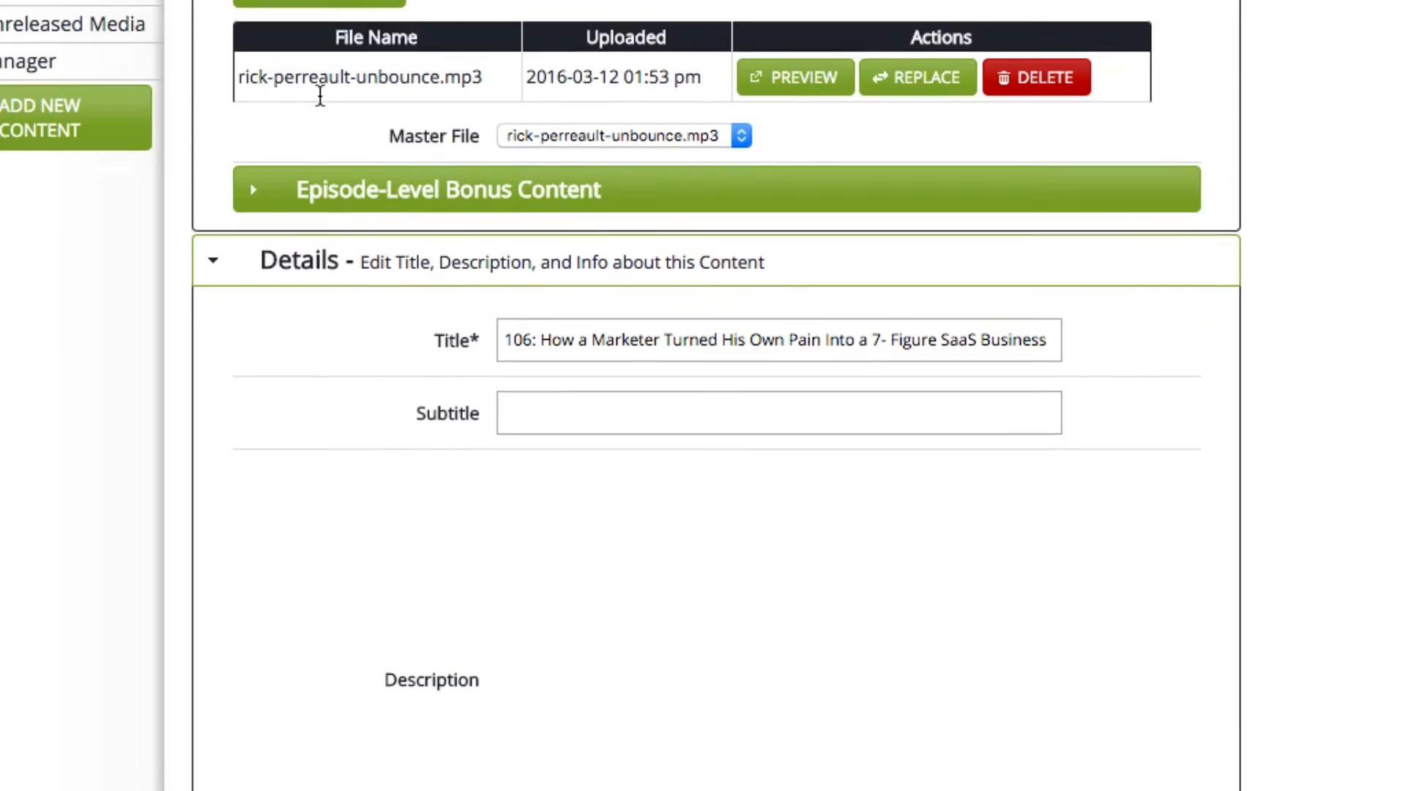
pyautogui.scroll(-4, 524, 183)
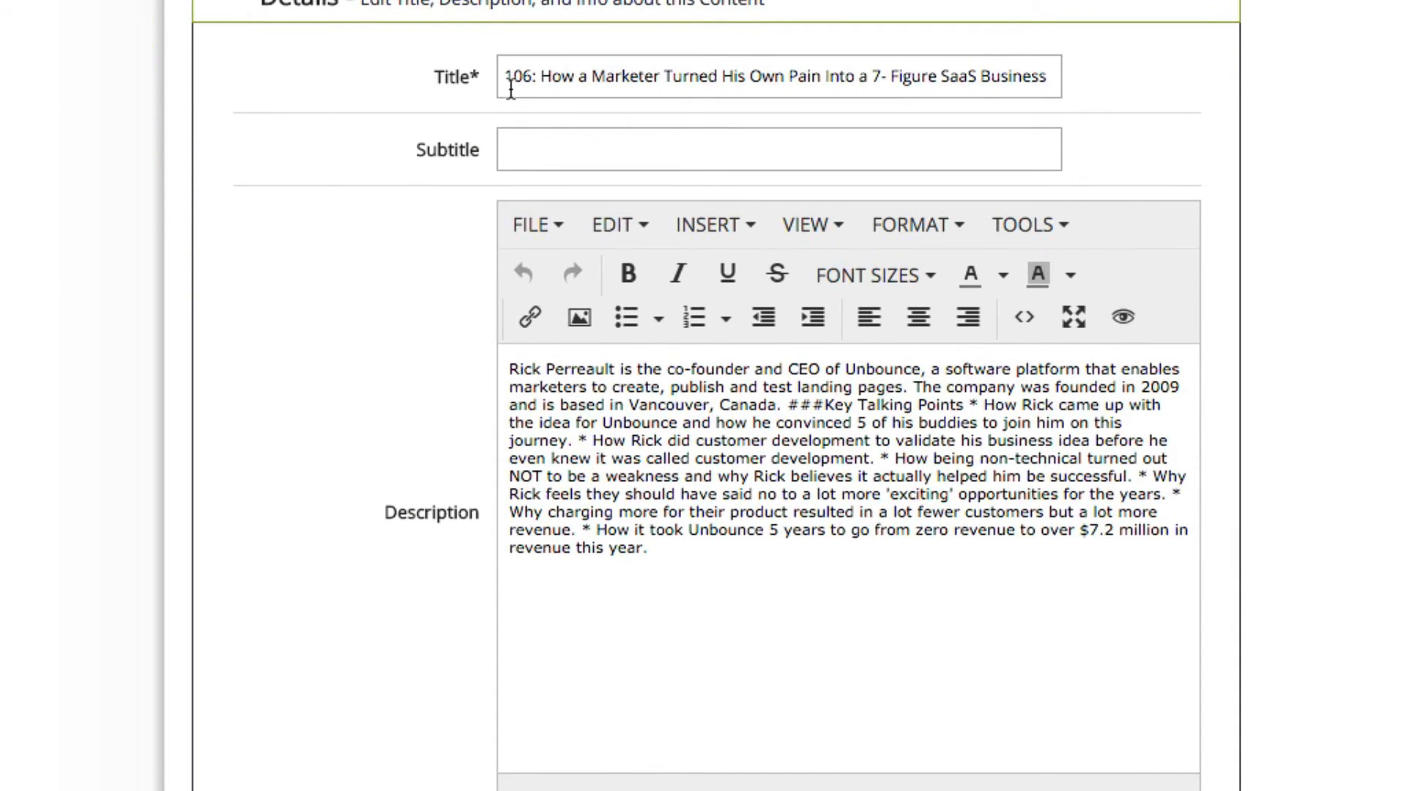
pyautogui.doubleClick(530, 76)
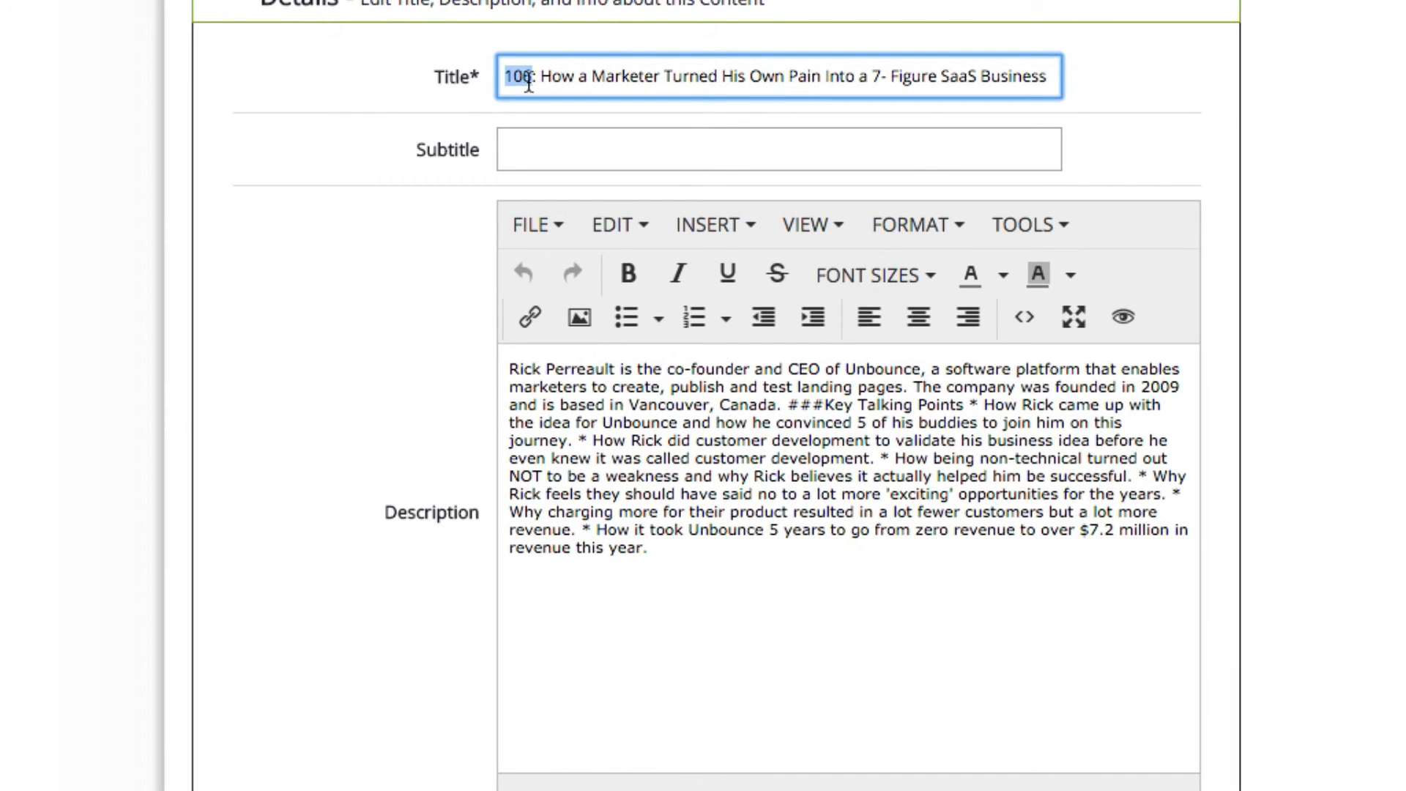
pyautogui.moveTo(558, 78); pyautogui.dragTo(983, 81)
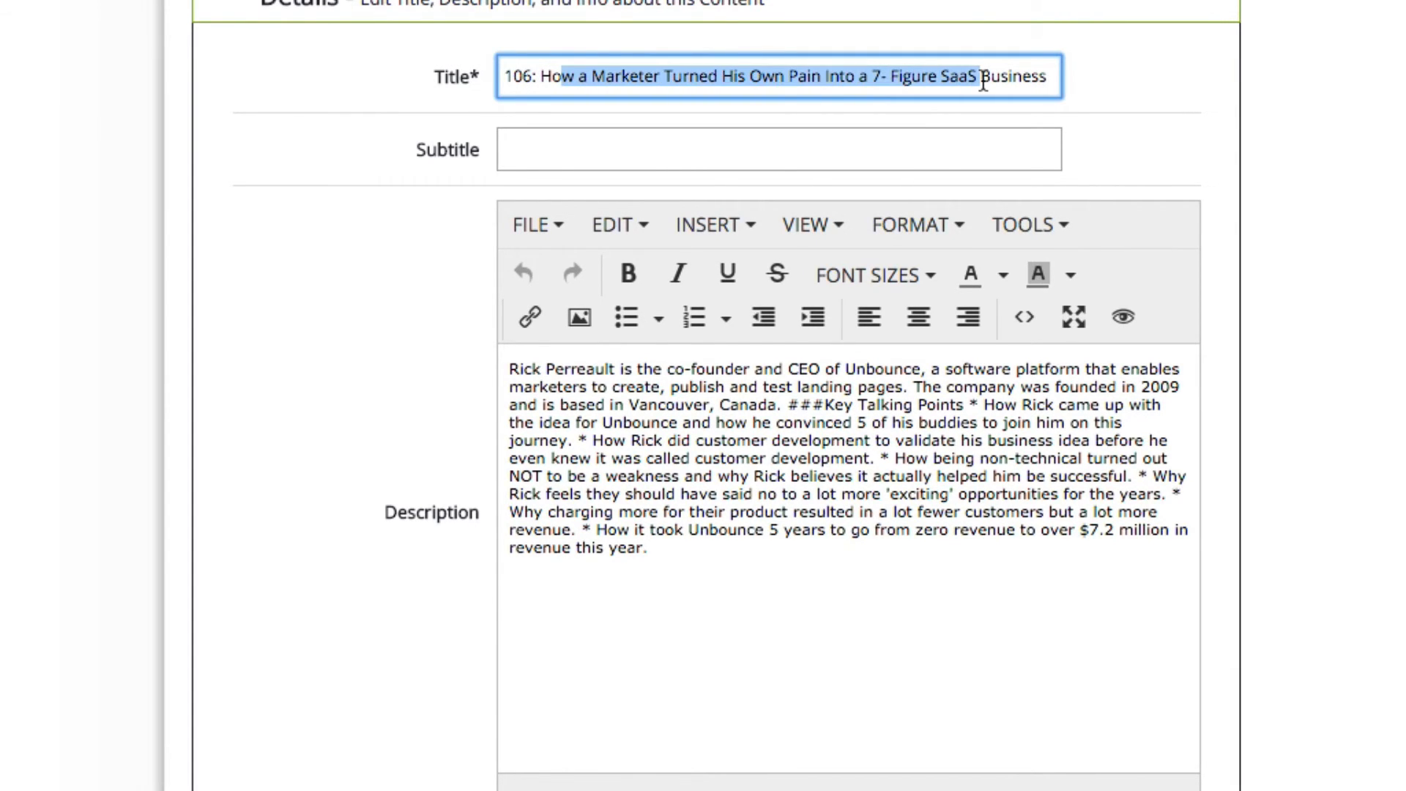
pyautogui.click(799, 577)
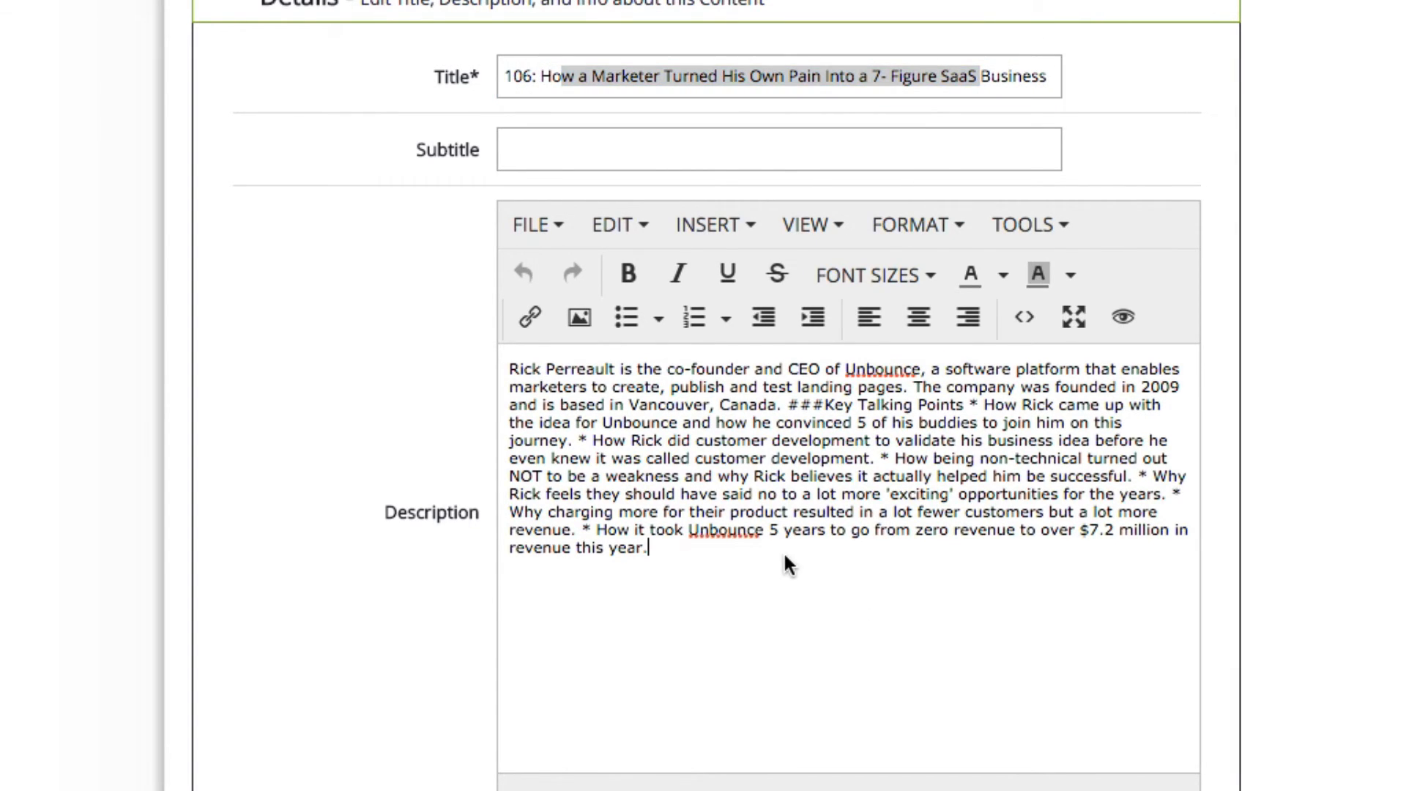
pyautogui.moveTo(764, 531); pyautogui.dragTo(481, 354)
pyautogui.click(692, 565)
# - Expand the episode's Schedule Release/Expiration section and check the release date settings
pyautogui.scroll(-8, 728, 582)
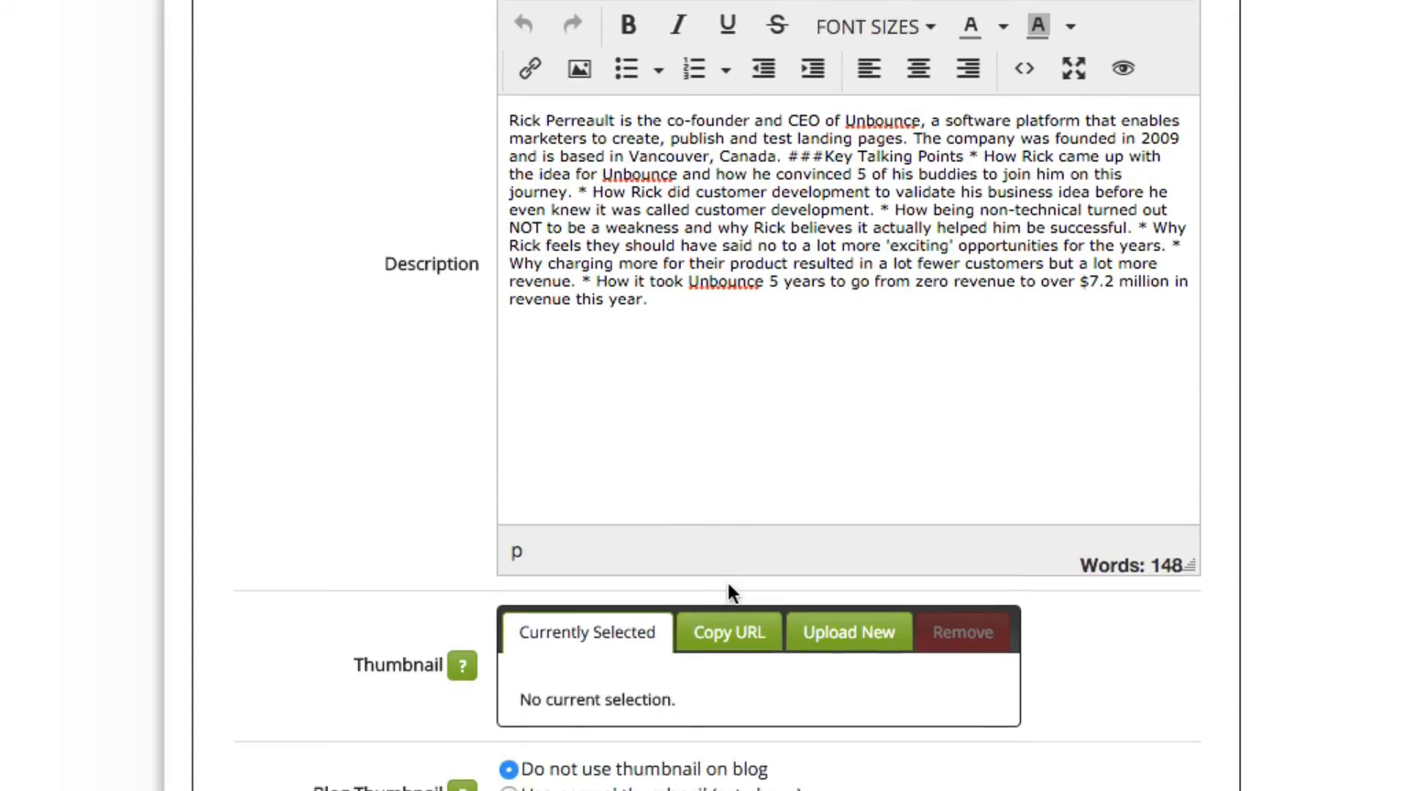
pyautogui.scroll(-8, 718, 564)
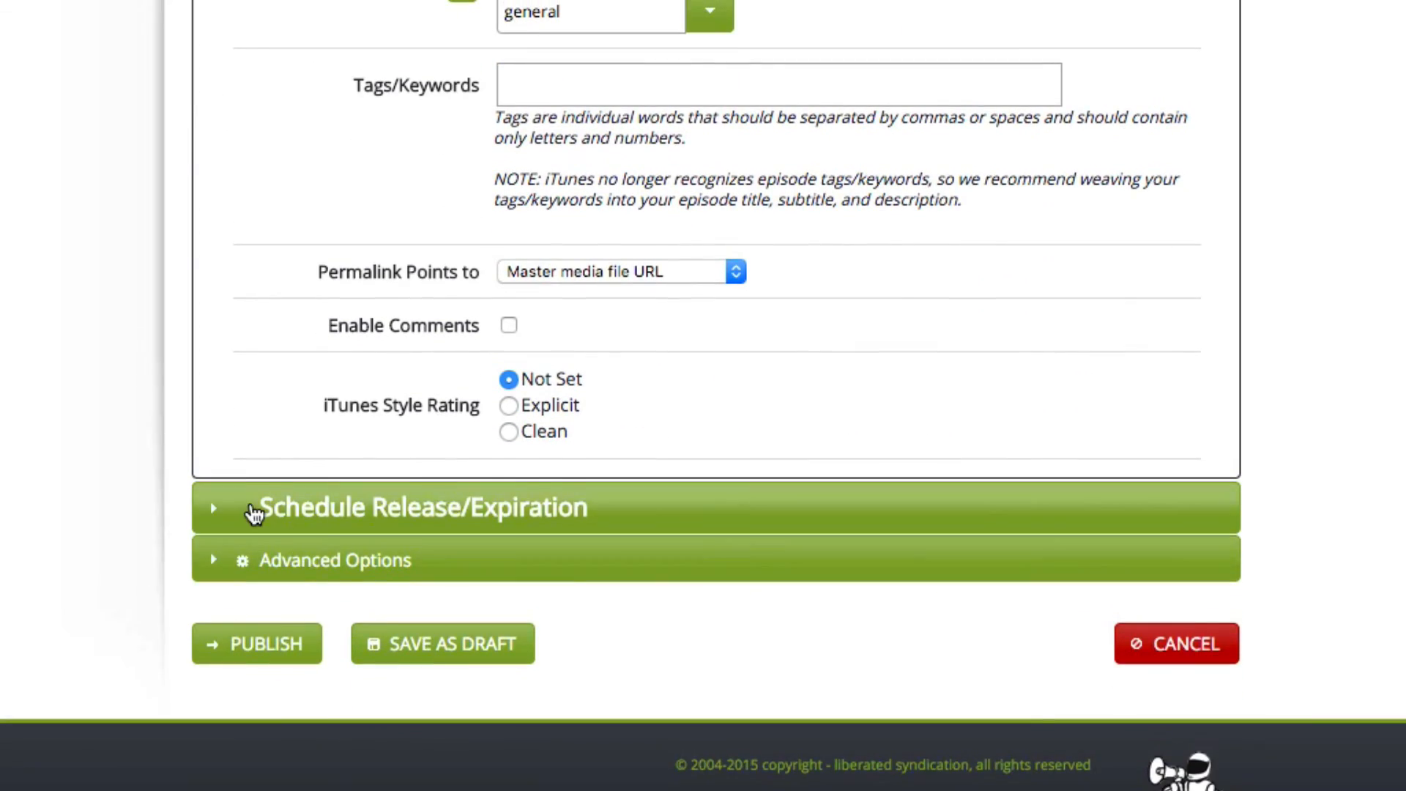
pyautogui.click(252, 506)
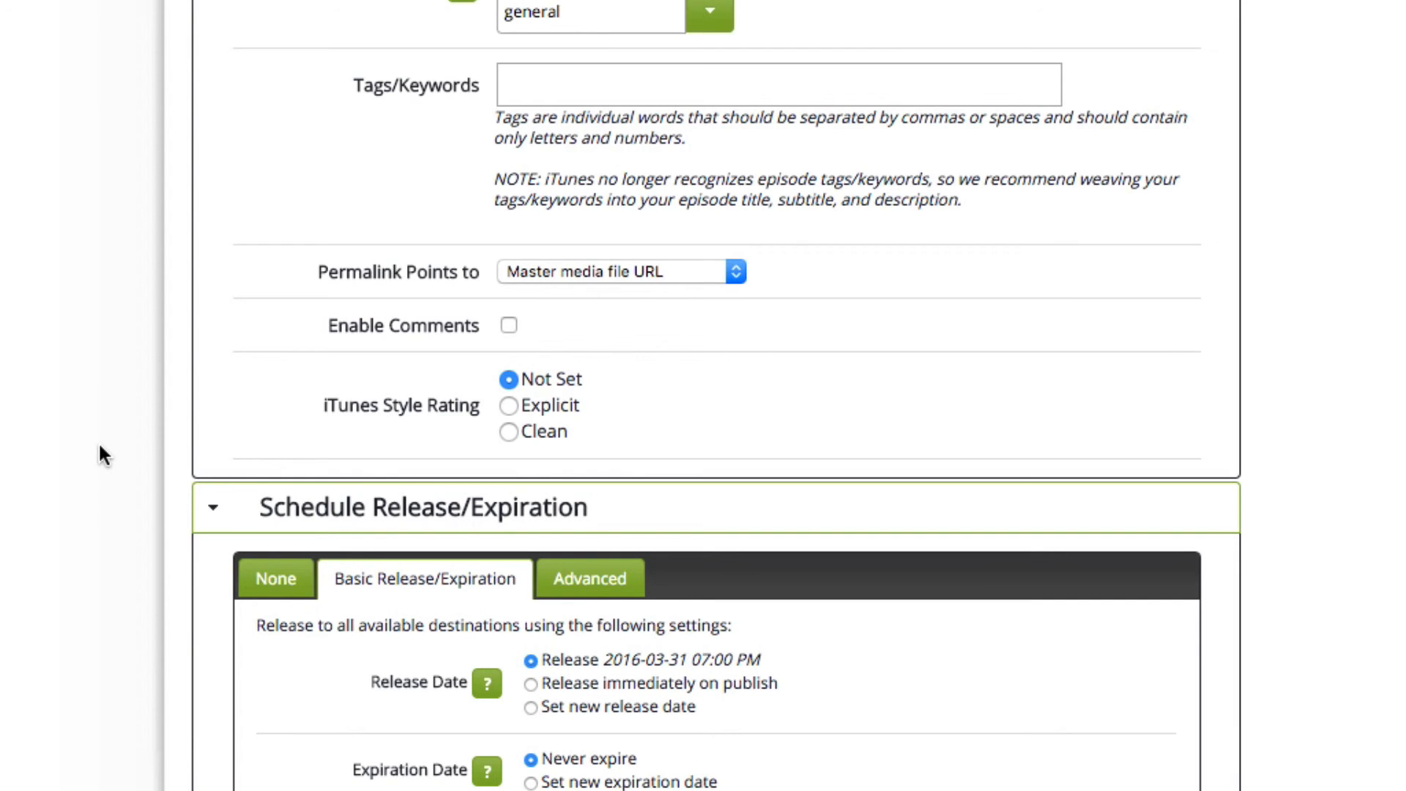
pyautogui.scroll(15, 100, 445)
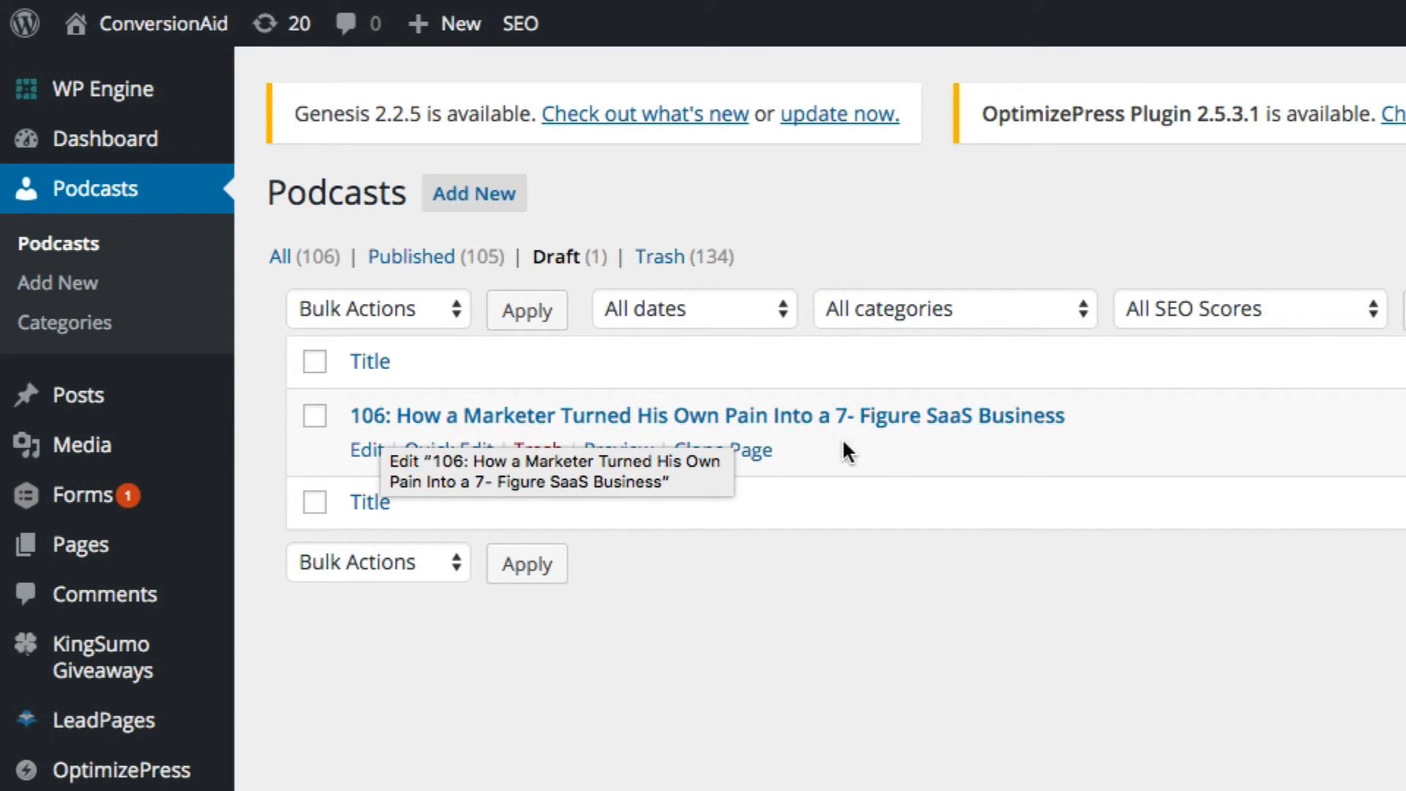
# - Open the episode 106 draft for editing in WordPress and check its image placeholder, player shortcode, introduction and key talking points
pyautogui.click(367, 449)
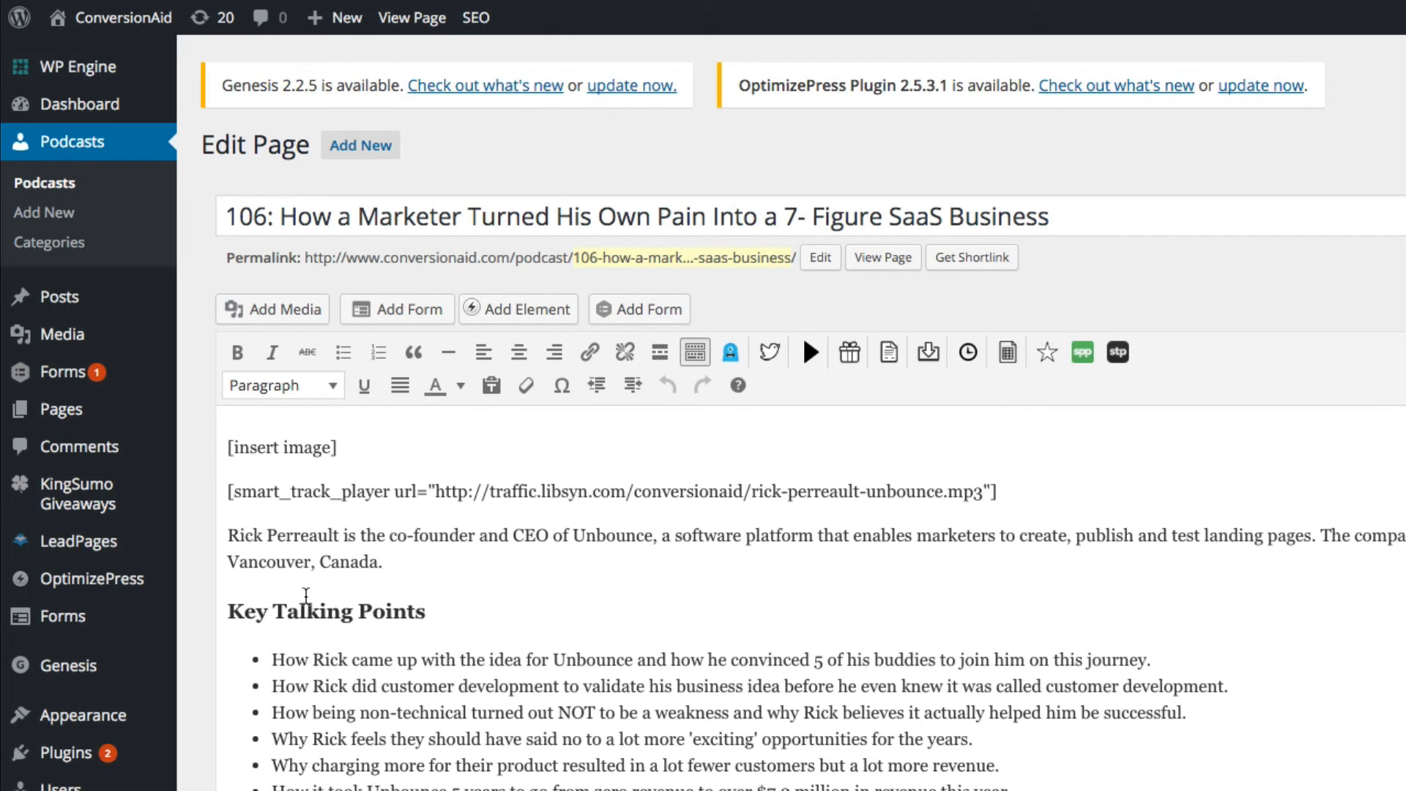
pyautogui.scroll(-2, 305, 586)
pyautogui.scroll(-4, 305, 596)
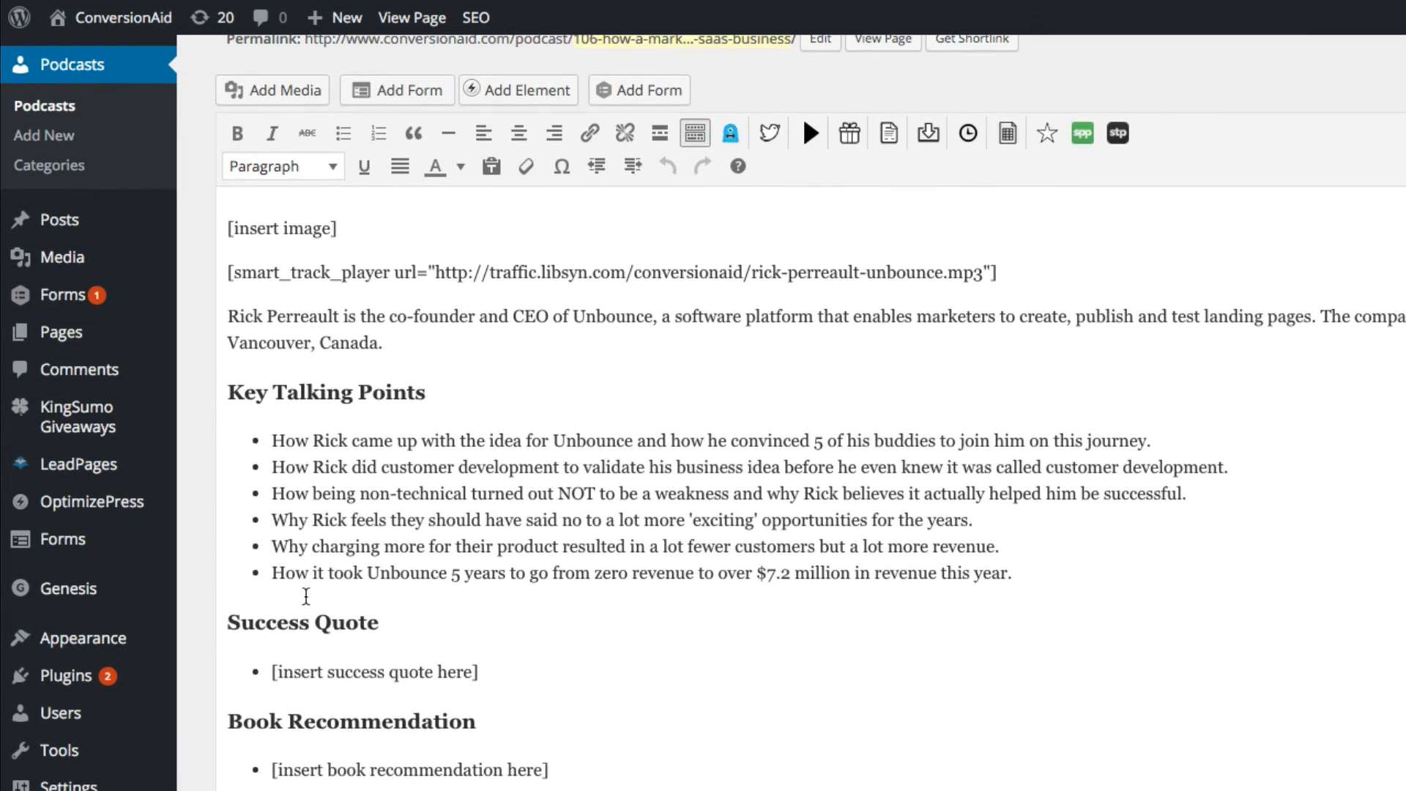
pyautogui.scroll(-1, 305, 597)
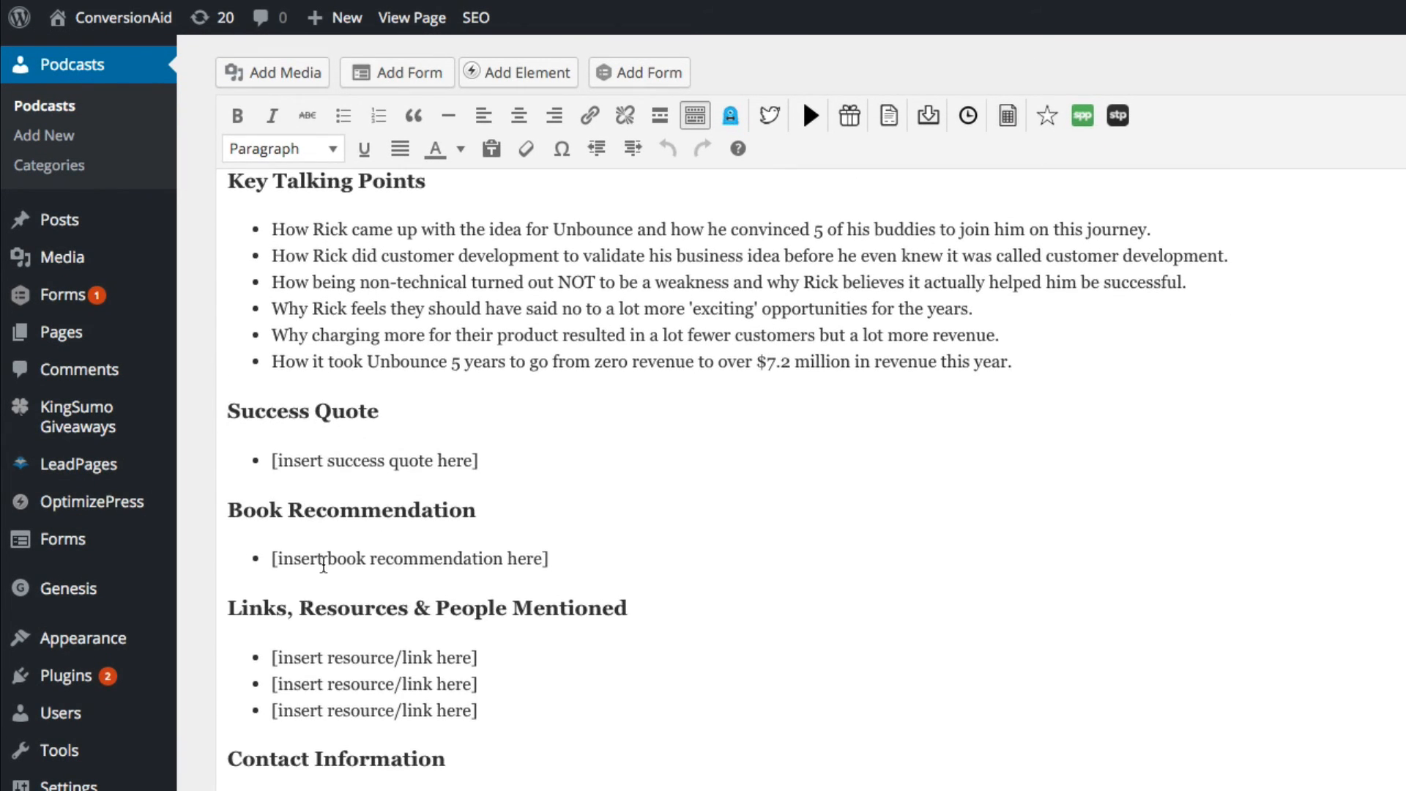
# - Review the draft's success quote, book recommendation and resource placeholders, contact information, thank-you section and transcript
pyautogui.moveTo(311, 518); pyautogui.dragTo(440, 511)
pyautogui.click(443, 507)
pyautogui.moveTo(478, 461); pyautogui.dragTo(272, 466)
pyautogui.scroll(-2, 568, 608)
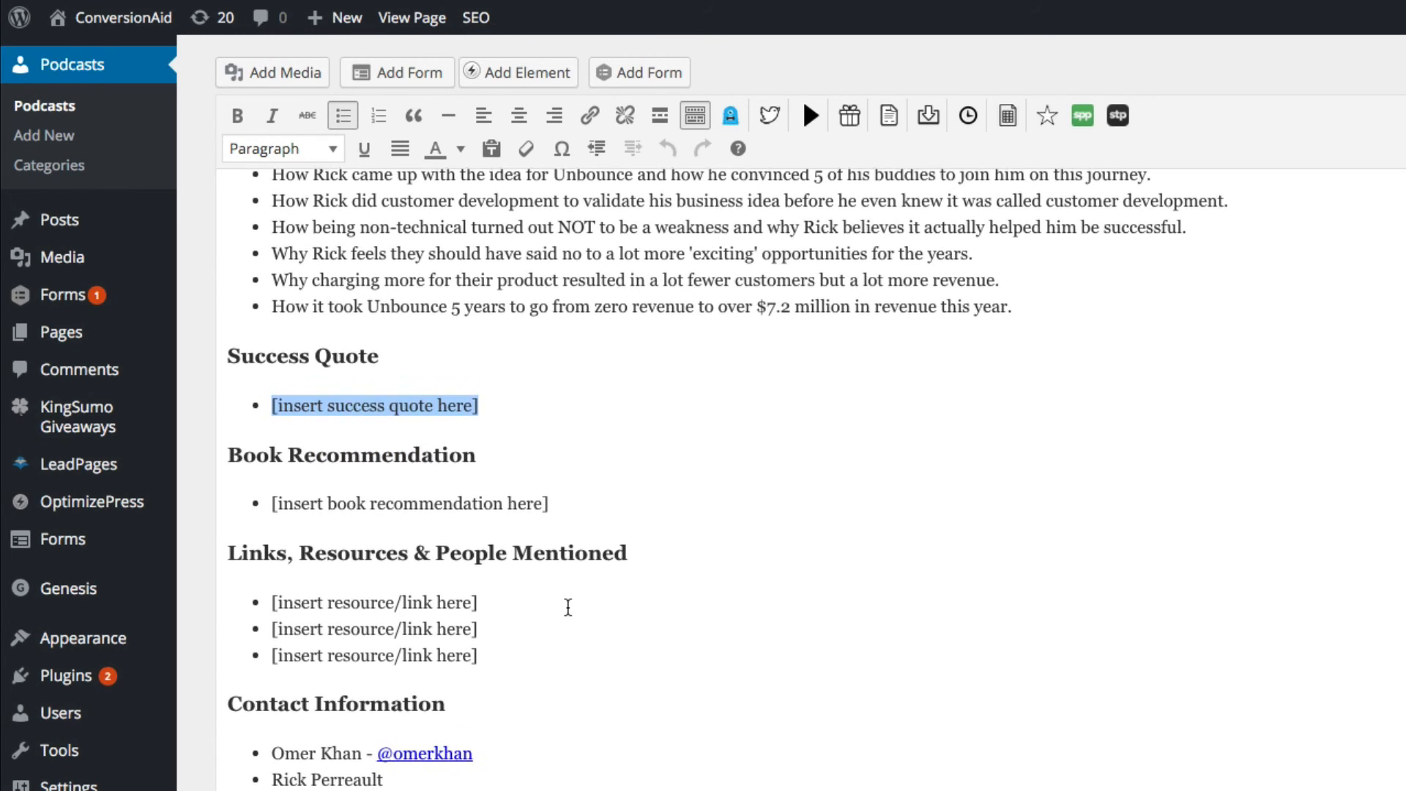
pyautogui.scroll(-2, 568, 608)
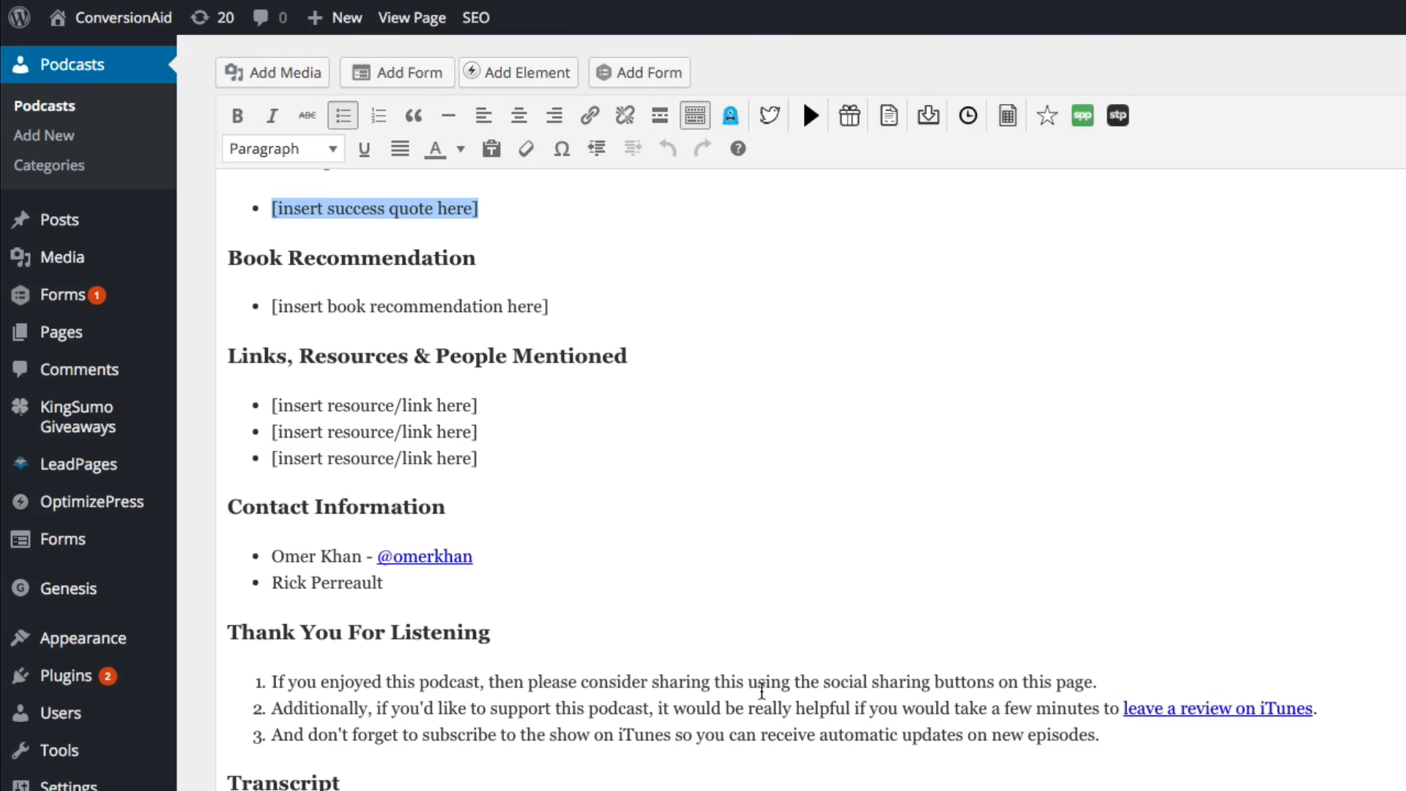
pyautogui.scroll(-3, 683, 655)
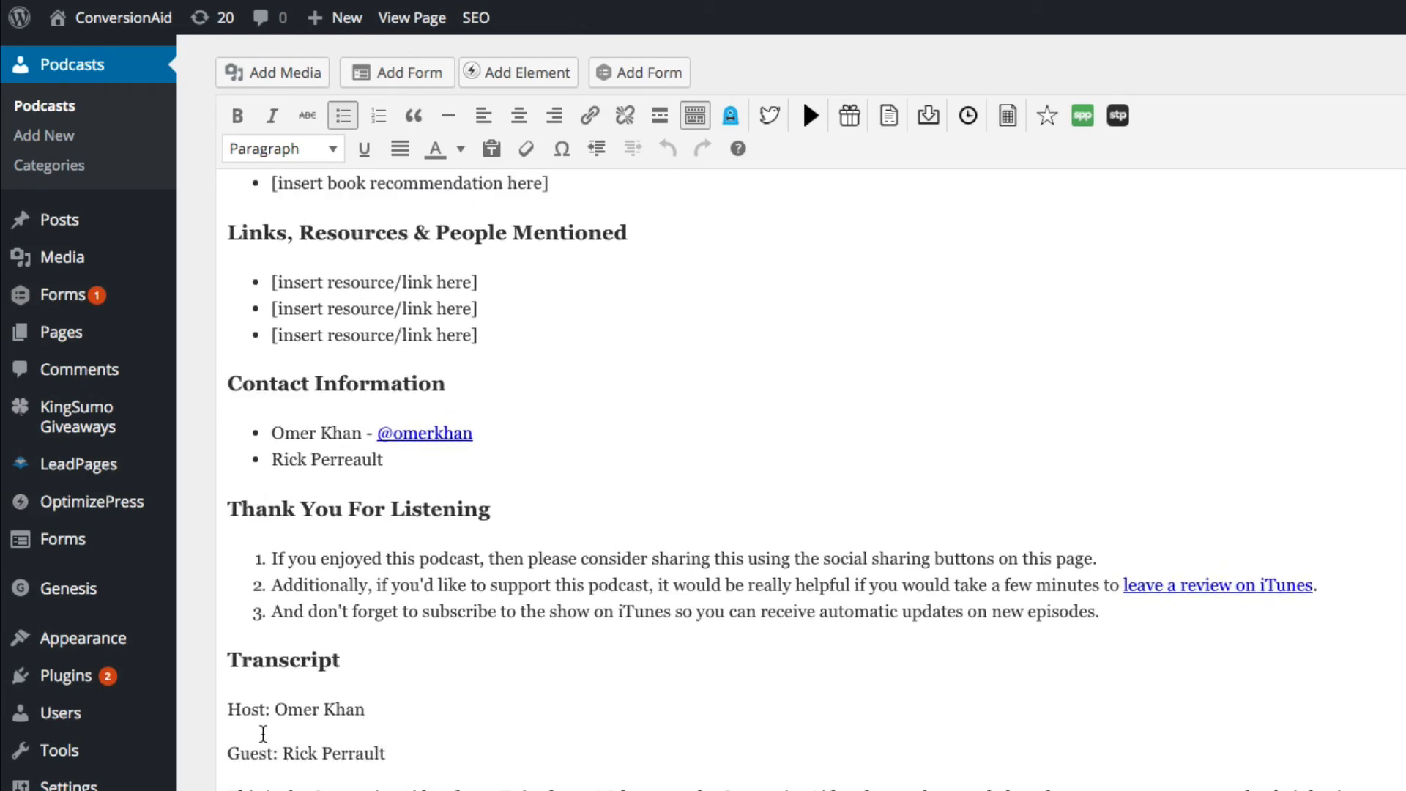
pyautogui.scroll(-8, 264, 733)
pyautogui.scroll(20, 264, 732)
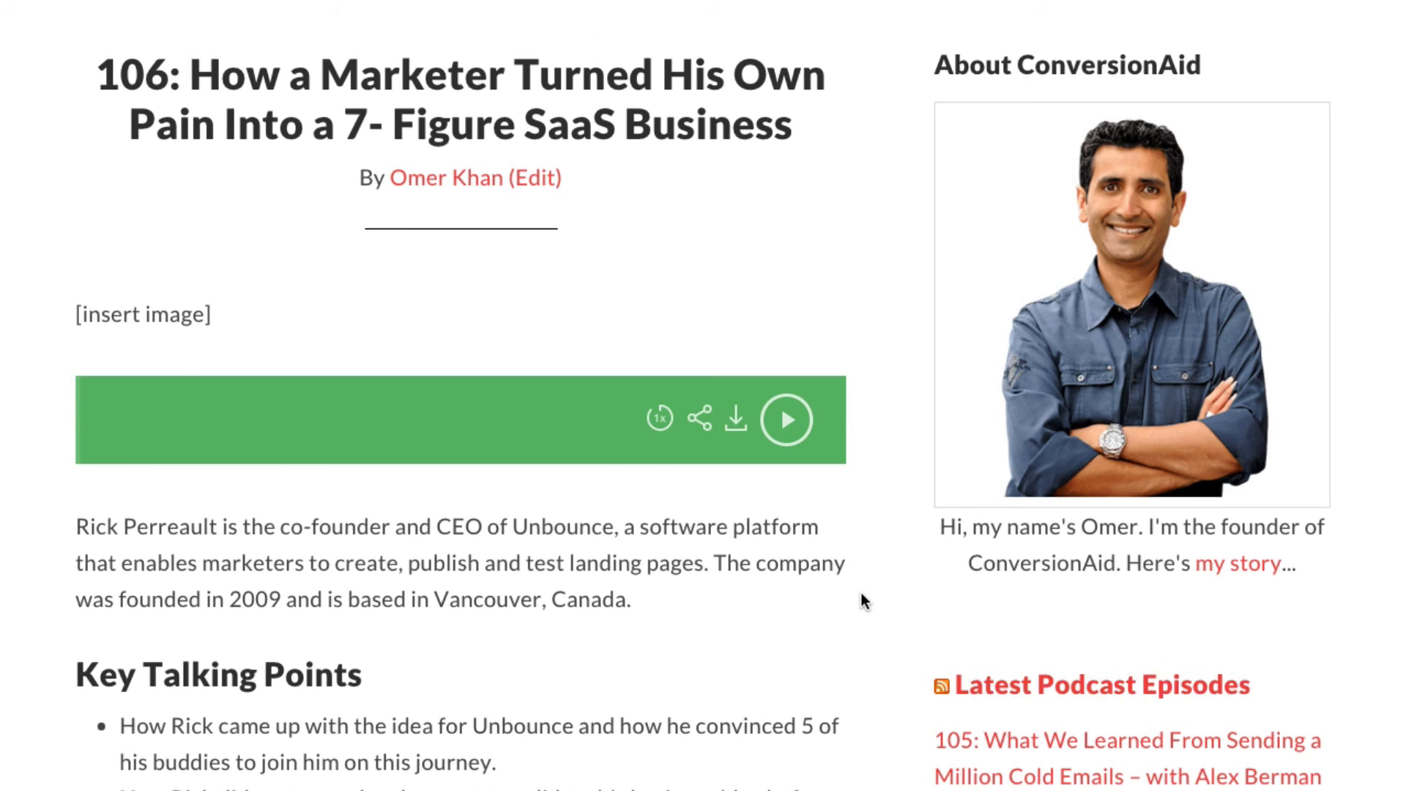
# - Review the episode 106 page as shown on the website, from the audio player through to the transcript
pyautogui.scroll(-3, 861, 593)
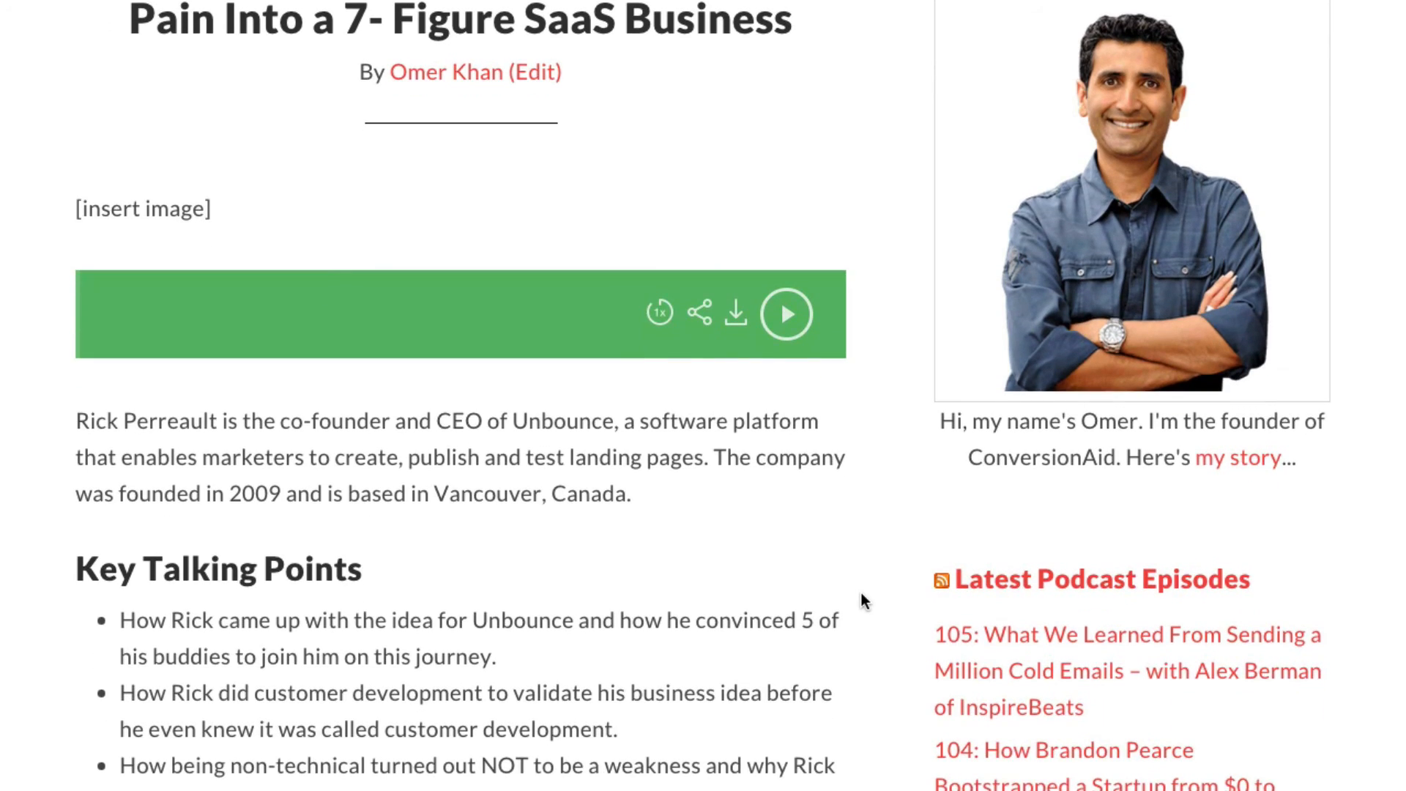
pyautogui.scroll(-6, 861, 592)
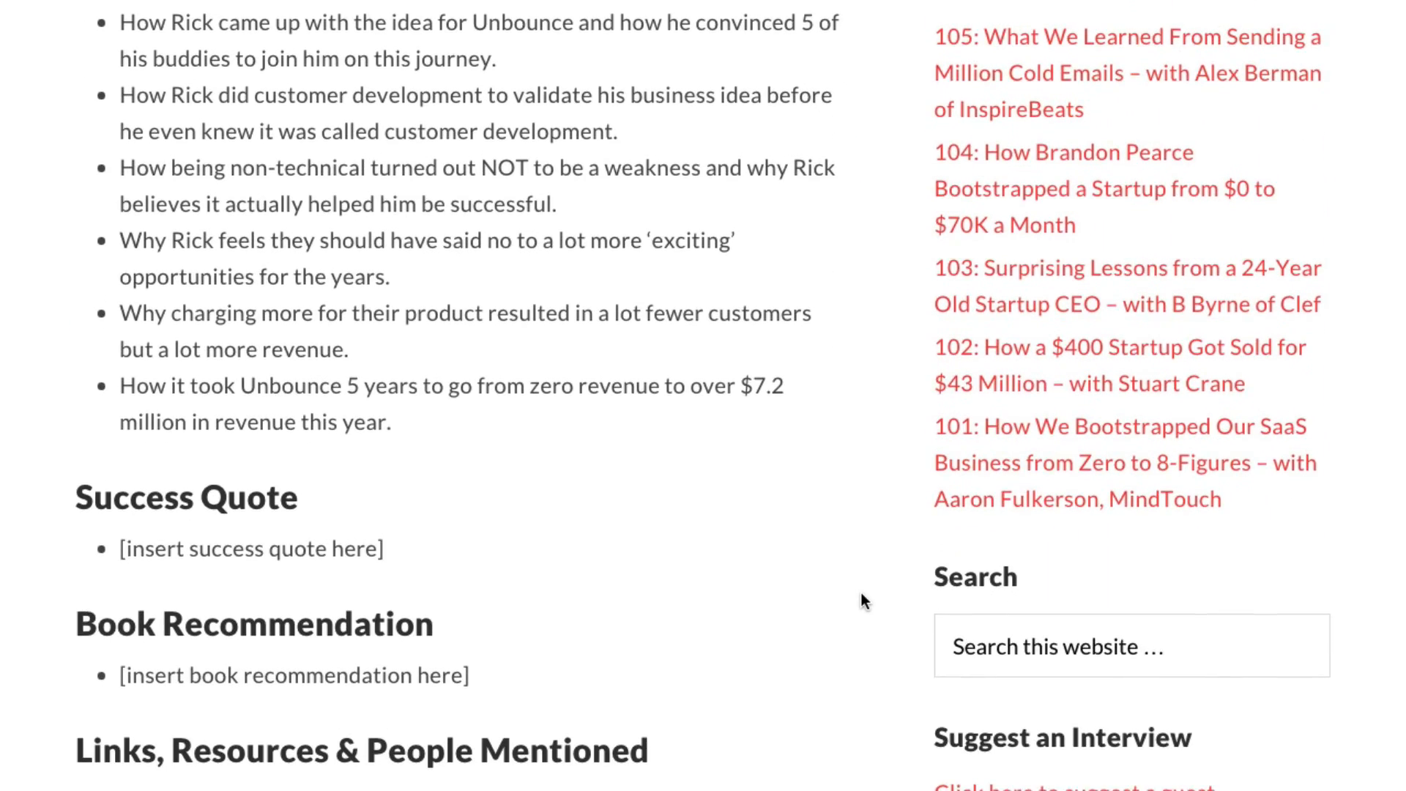
pyautogui.scroll(-8, 862, 601)
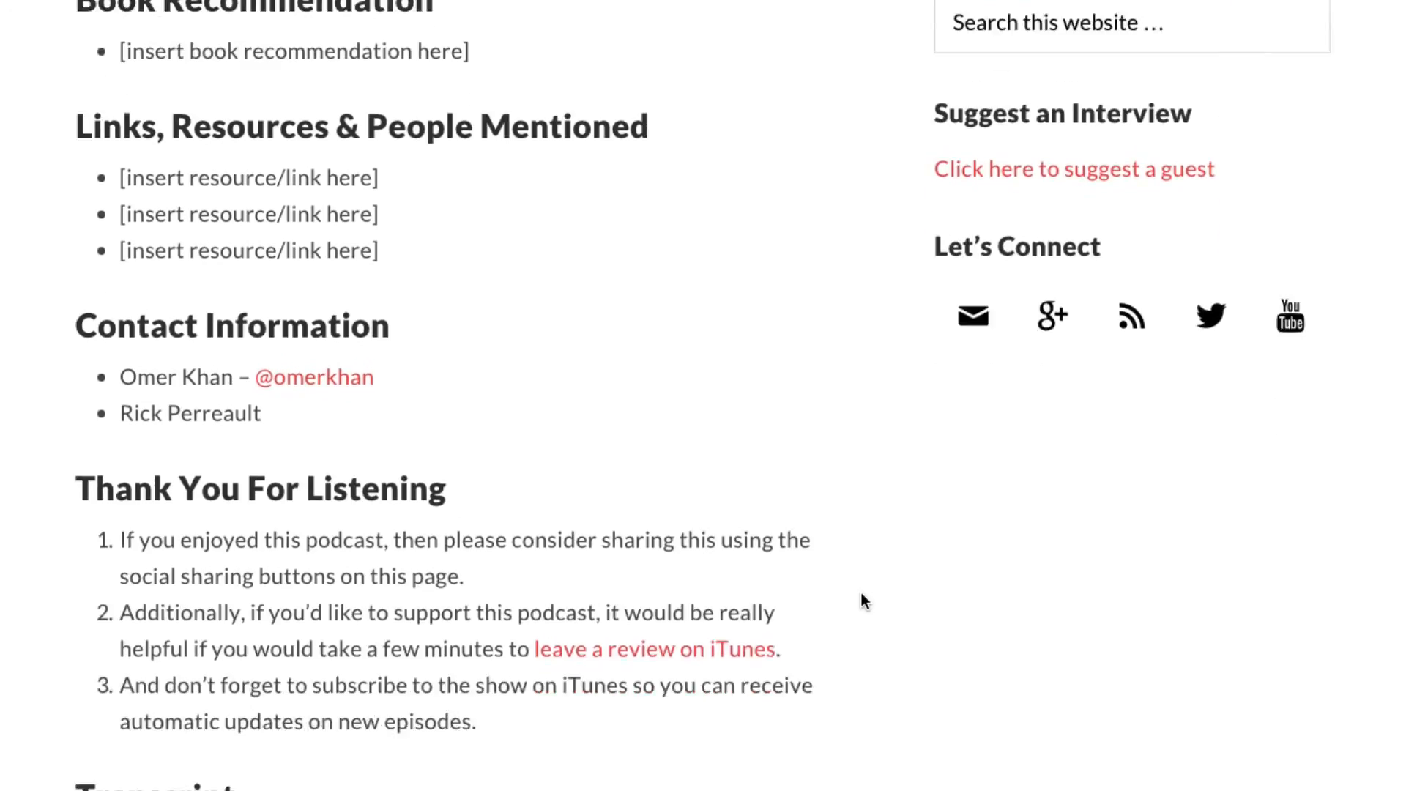
pyautogui.scroll(-5, 861, 594)
pyautogui.scroll(9, 861, 594)
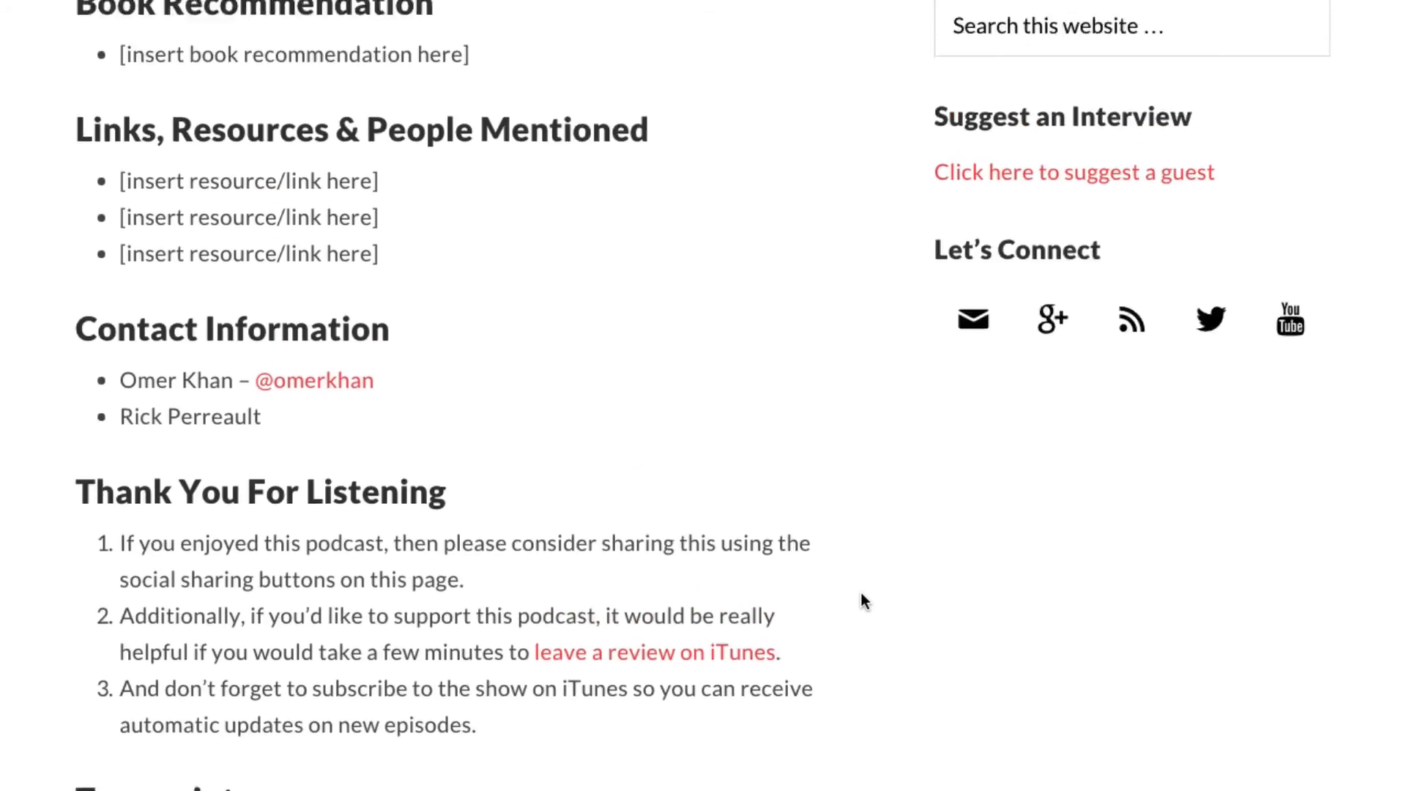
pyautogui.scroll(12, 861, 594)
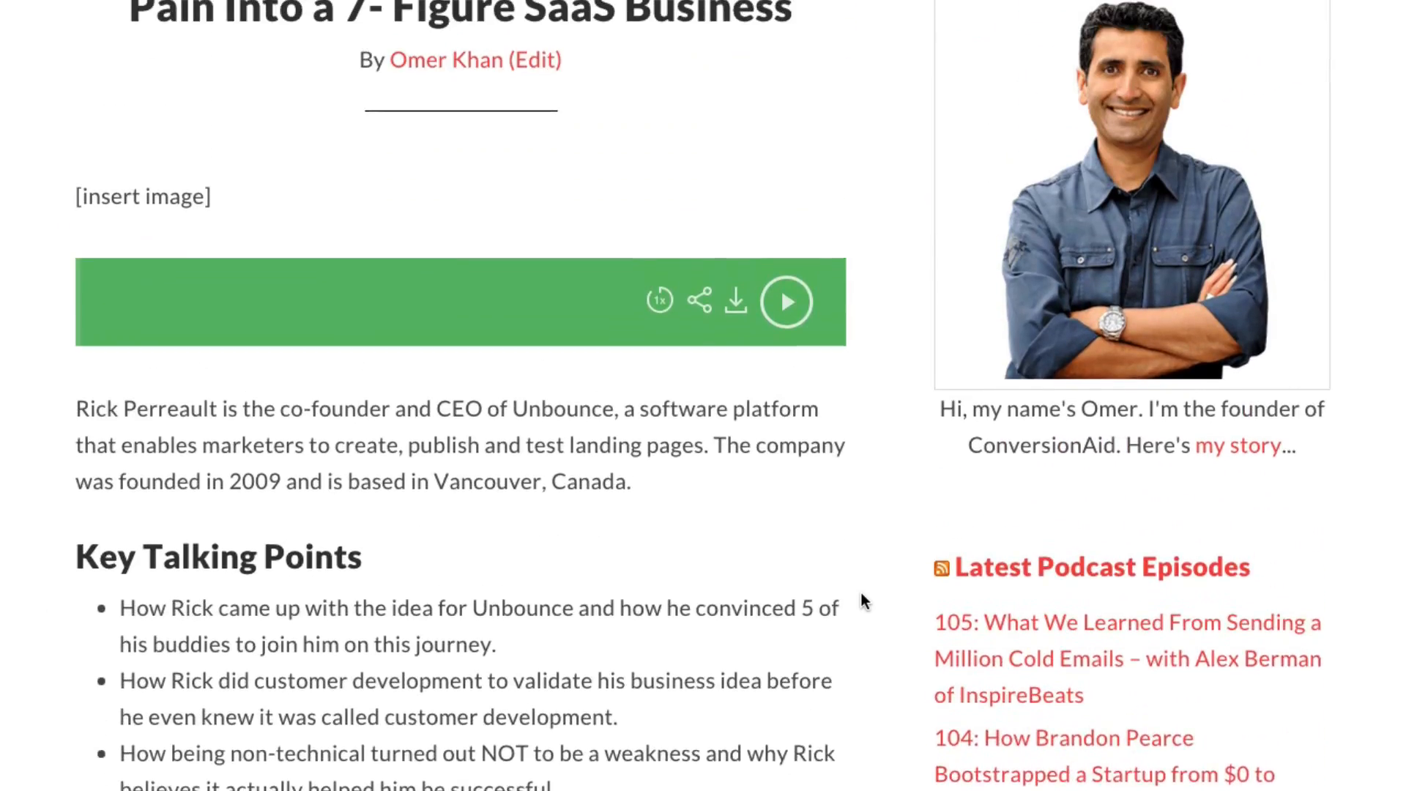
pyautogui.scroll(-1, 861, 601)
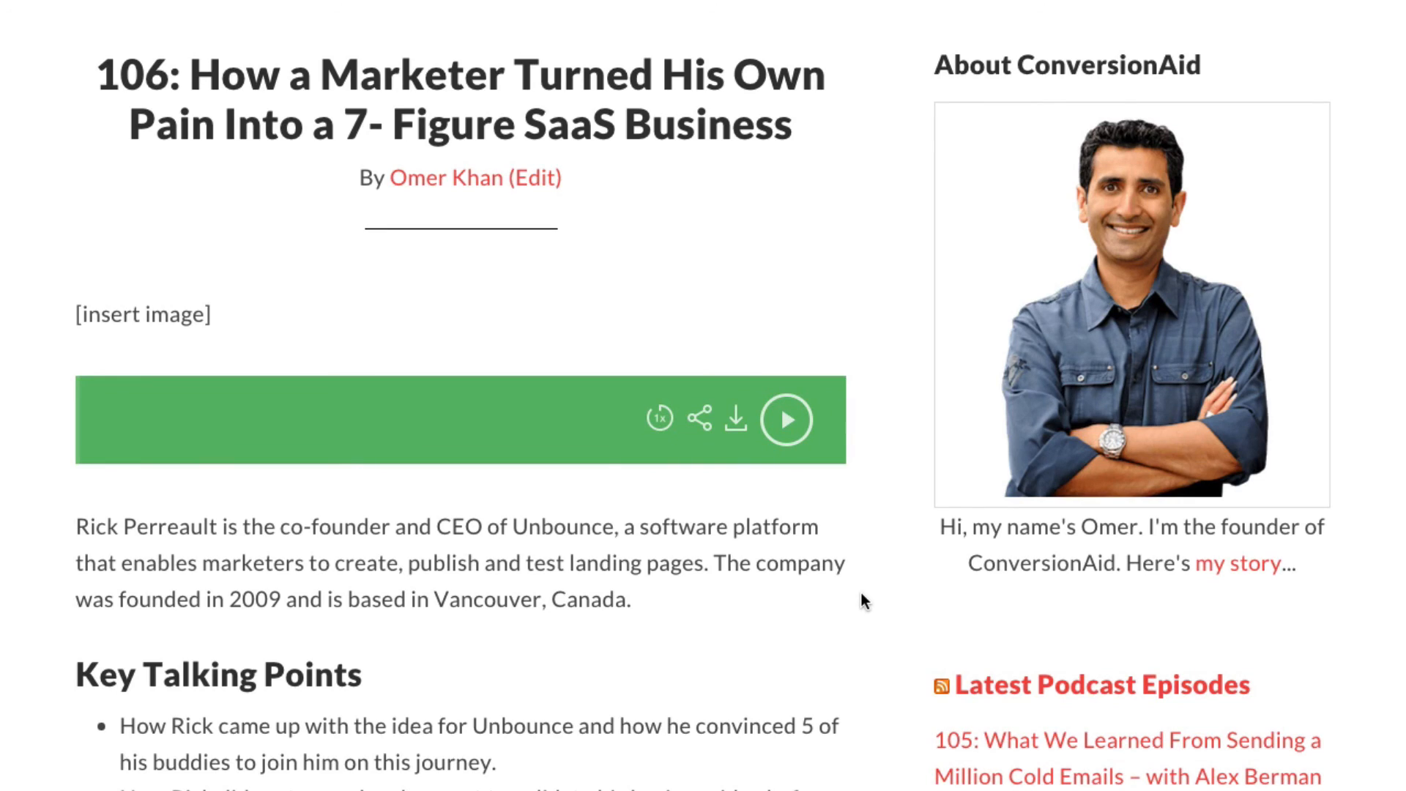